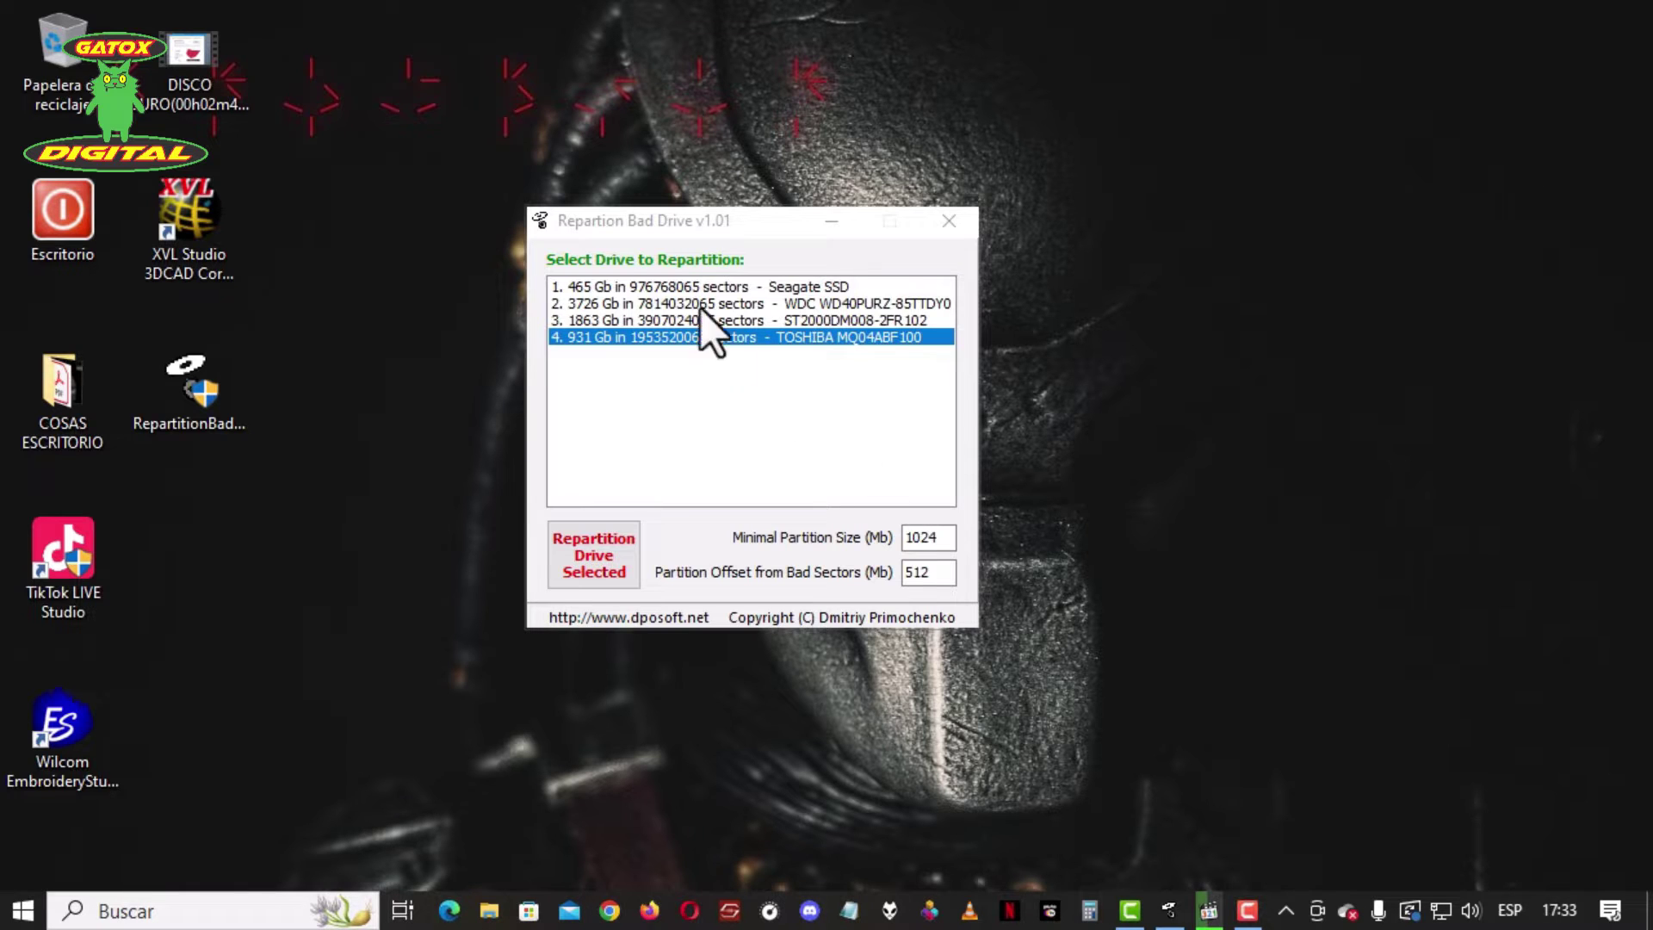
pyautogui.moveTo(658, 281); pyautogui.dragTo(659, 337)
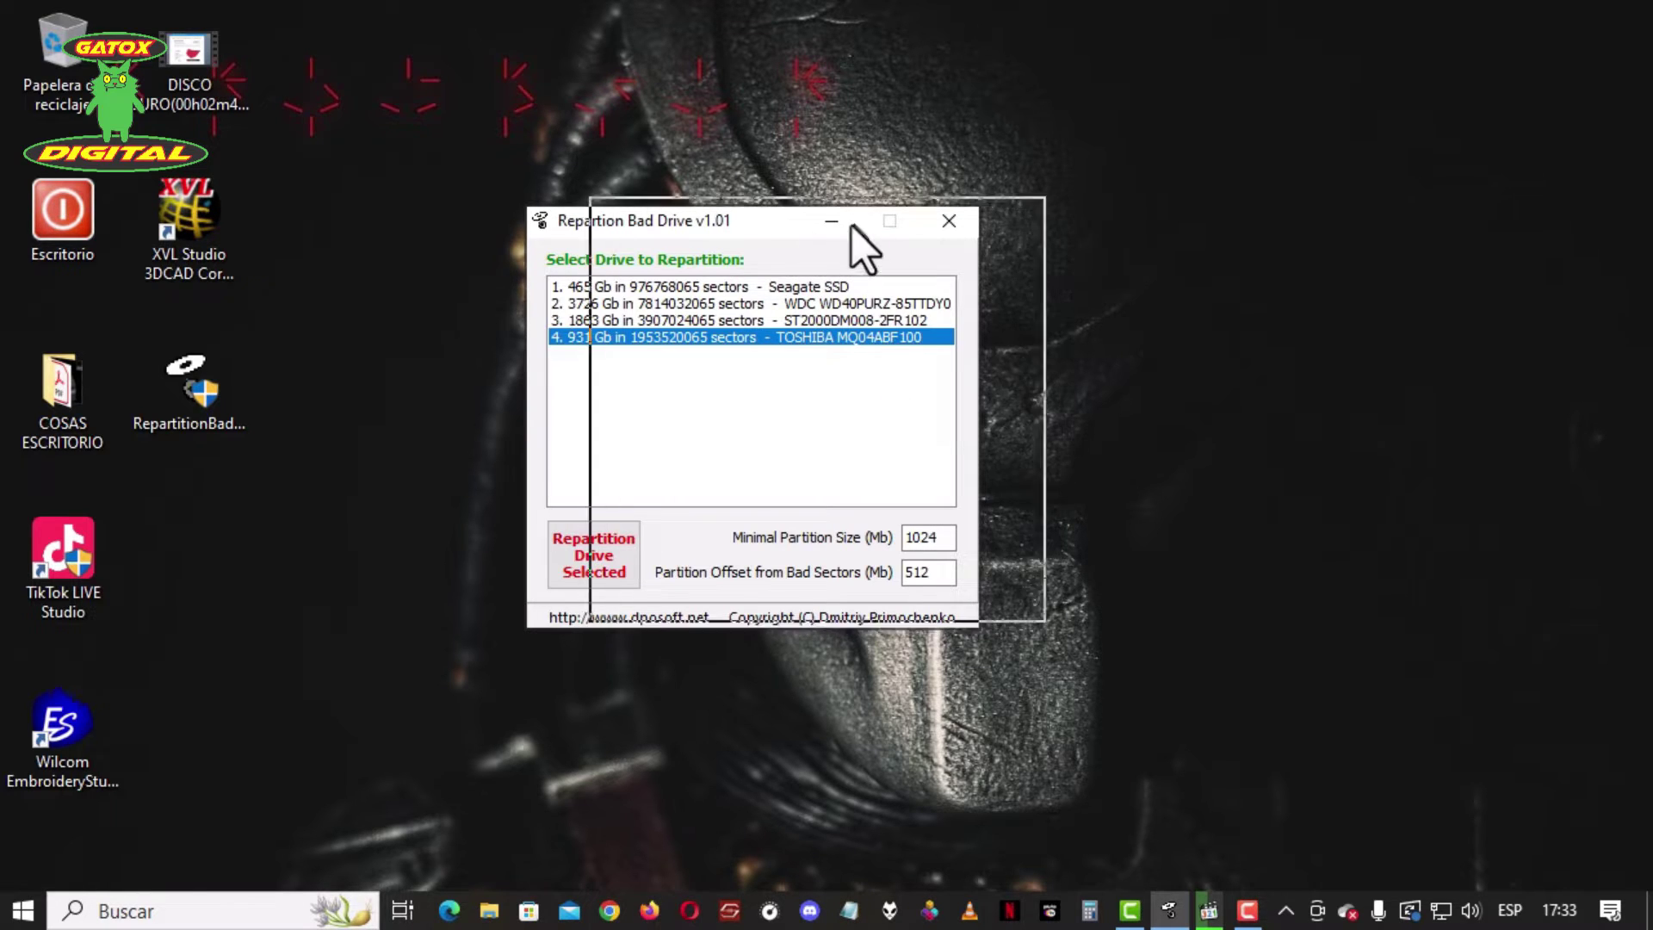
pyautogui.moveTo(789, 233); pyautogui.dragTo(798, 232)
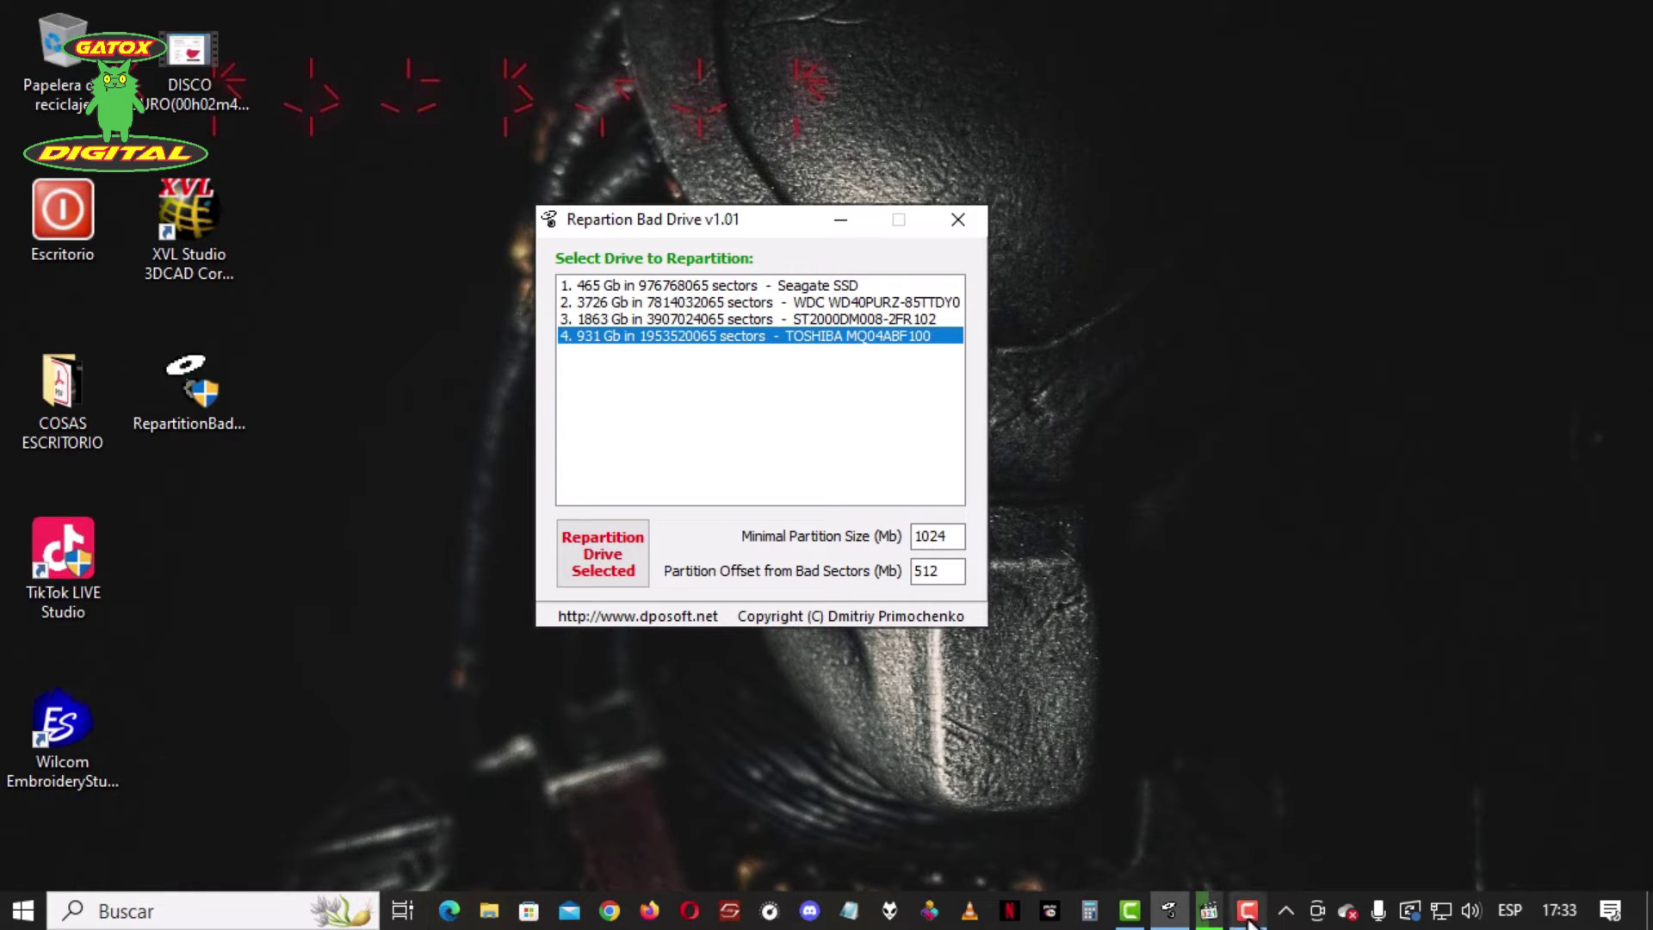
# Bring up the DISCO DURO demo video, rewind it to the beginning, and minimize the player.
pyautogui.click(1214, 911)
pyautogui.click(116, 876)
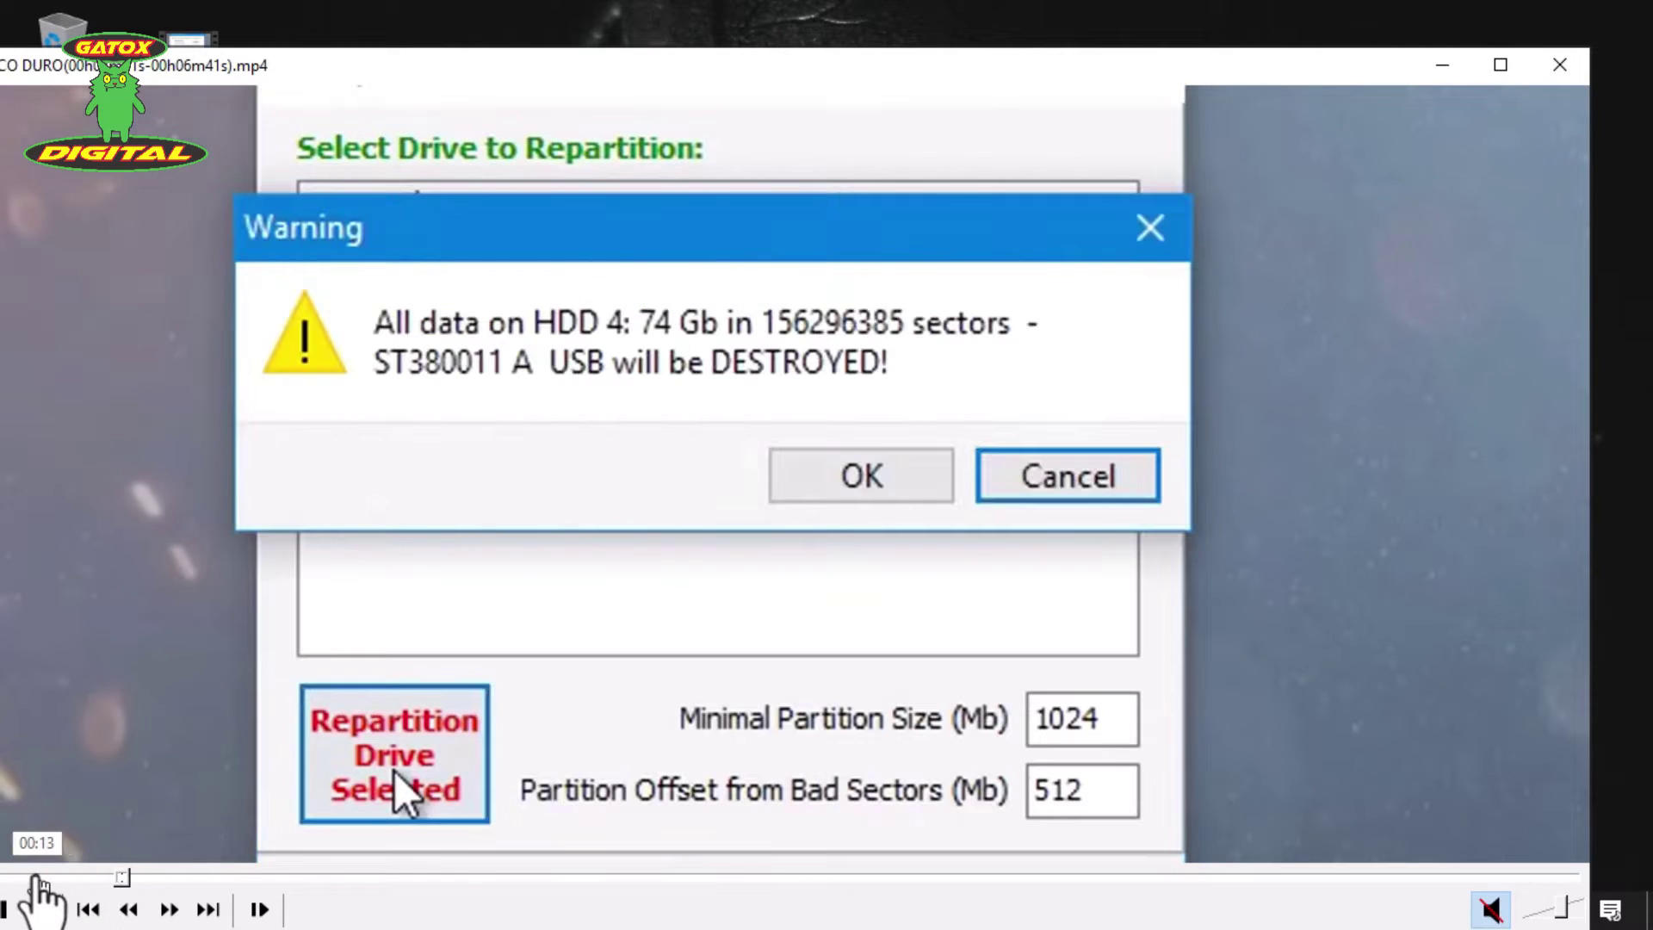
pyautogui.click(36, 876)
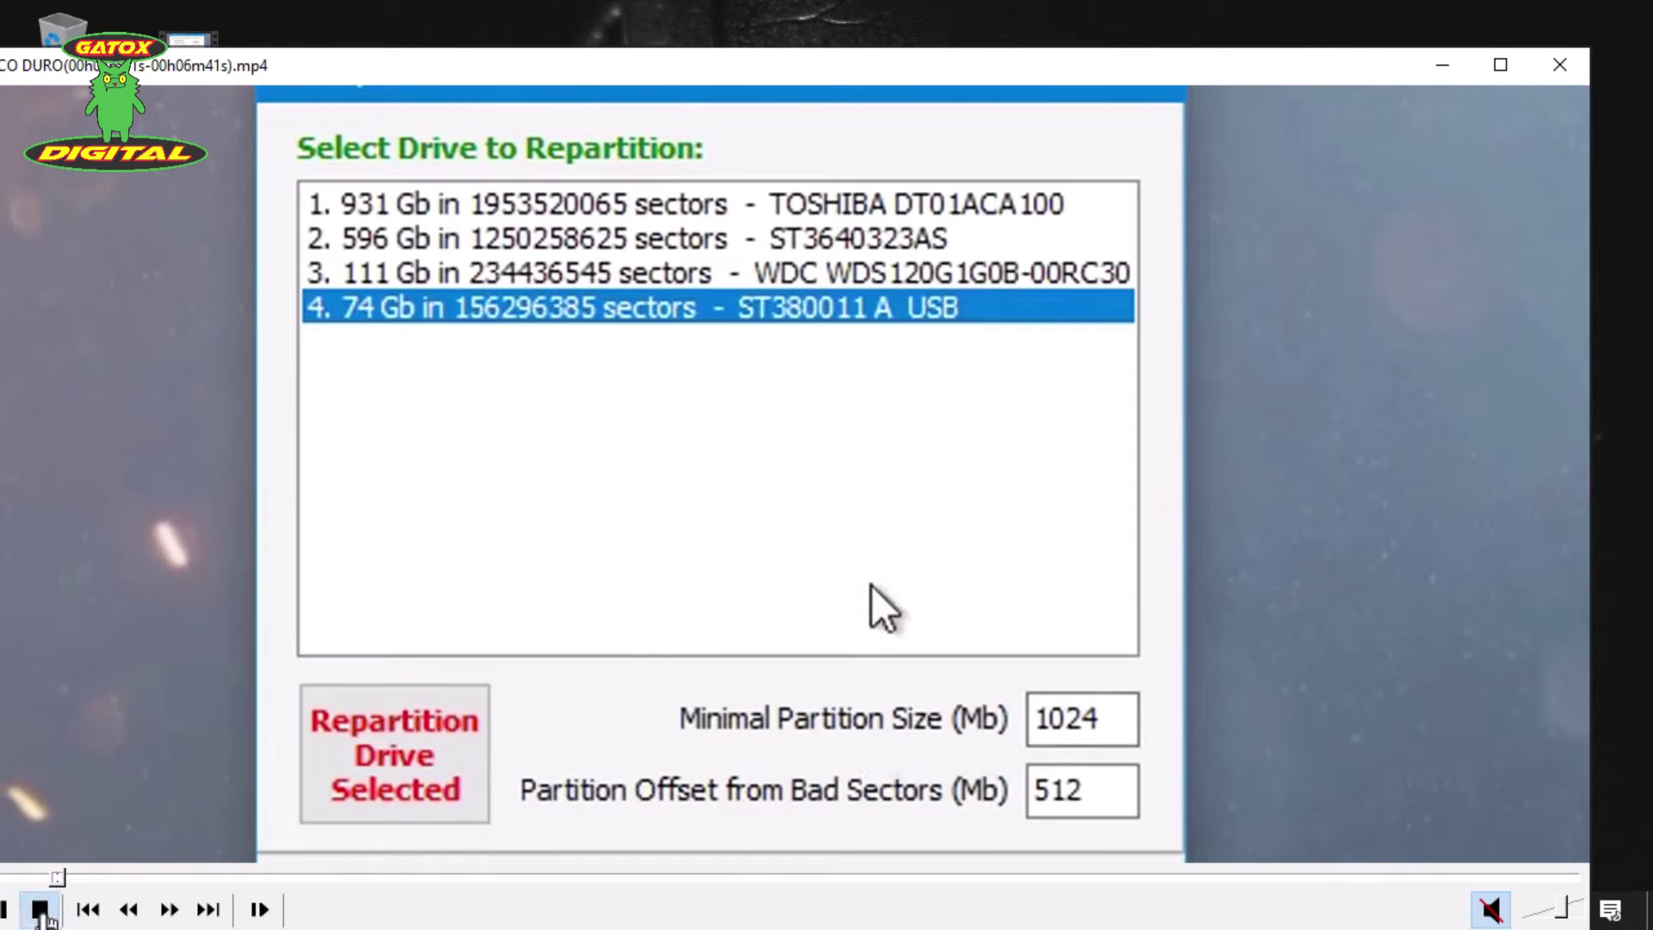
pyautogui.click(40, 911)
pyautogui.click(1454, 65)
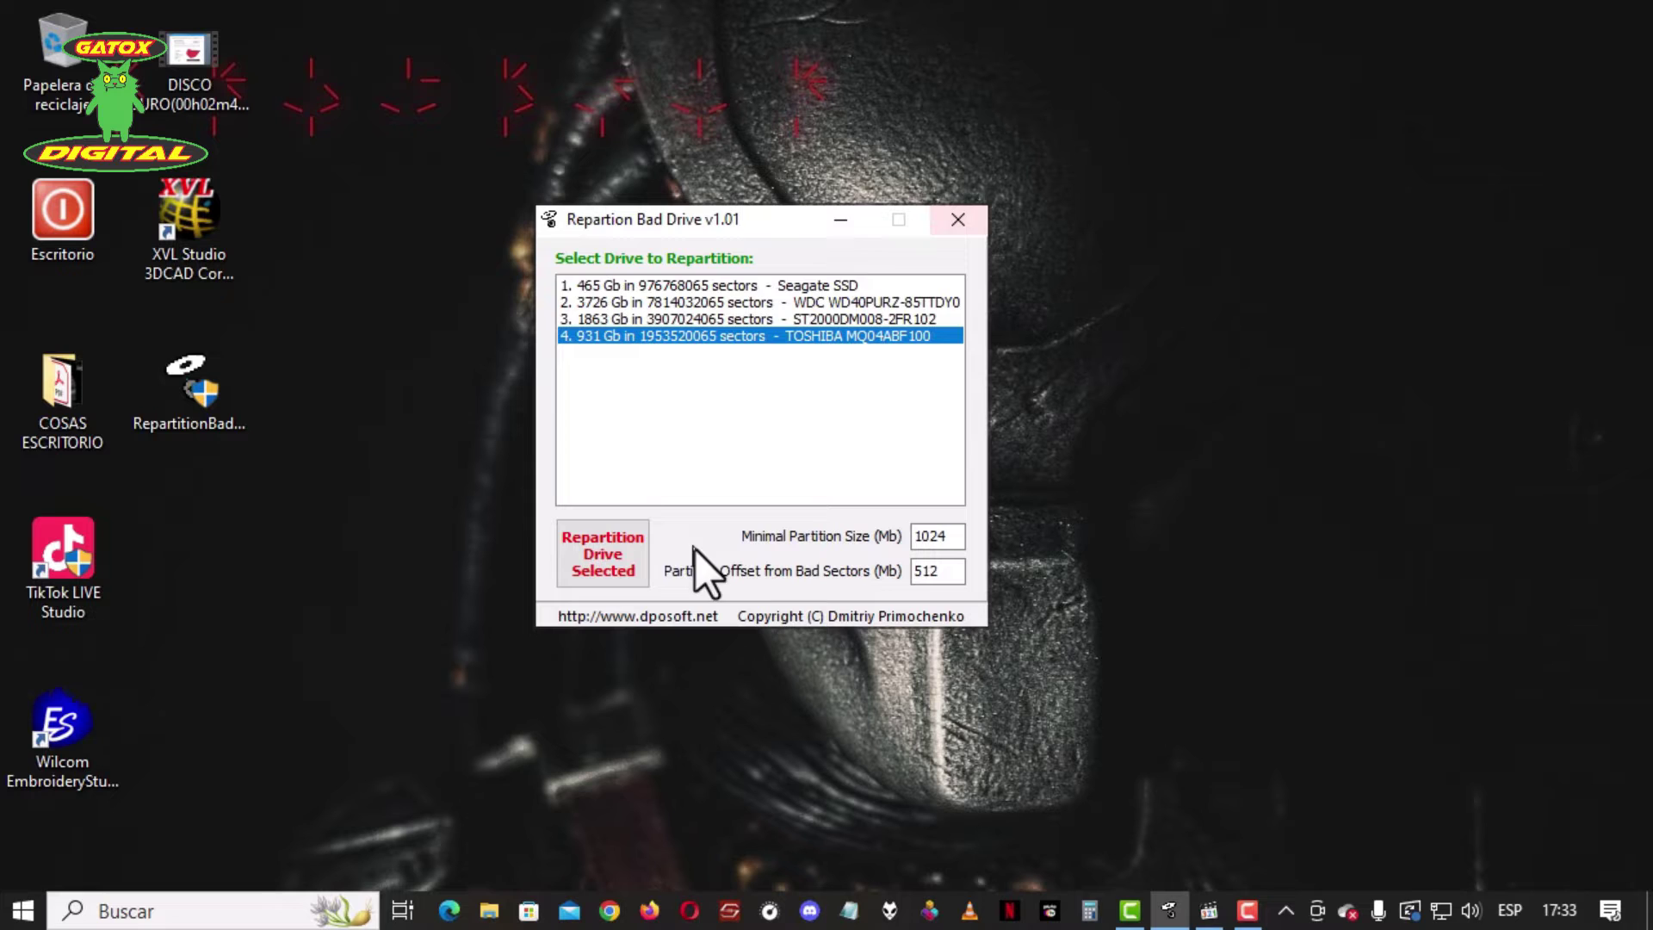
# Restart Repartition Bad Drive, declining the reboot to change the SATA controller settings, and reposition its window.
pyautogui.click(950, 221)
pyautogui.doubleClick(236, 403)
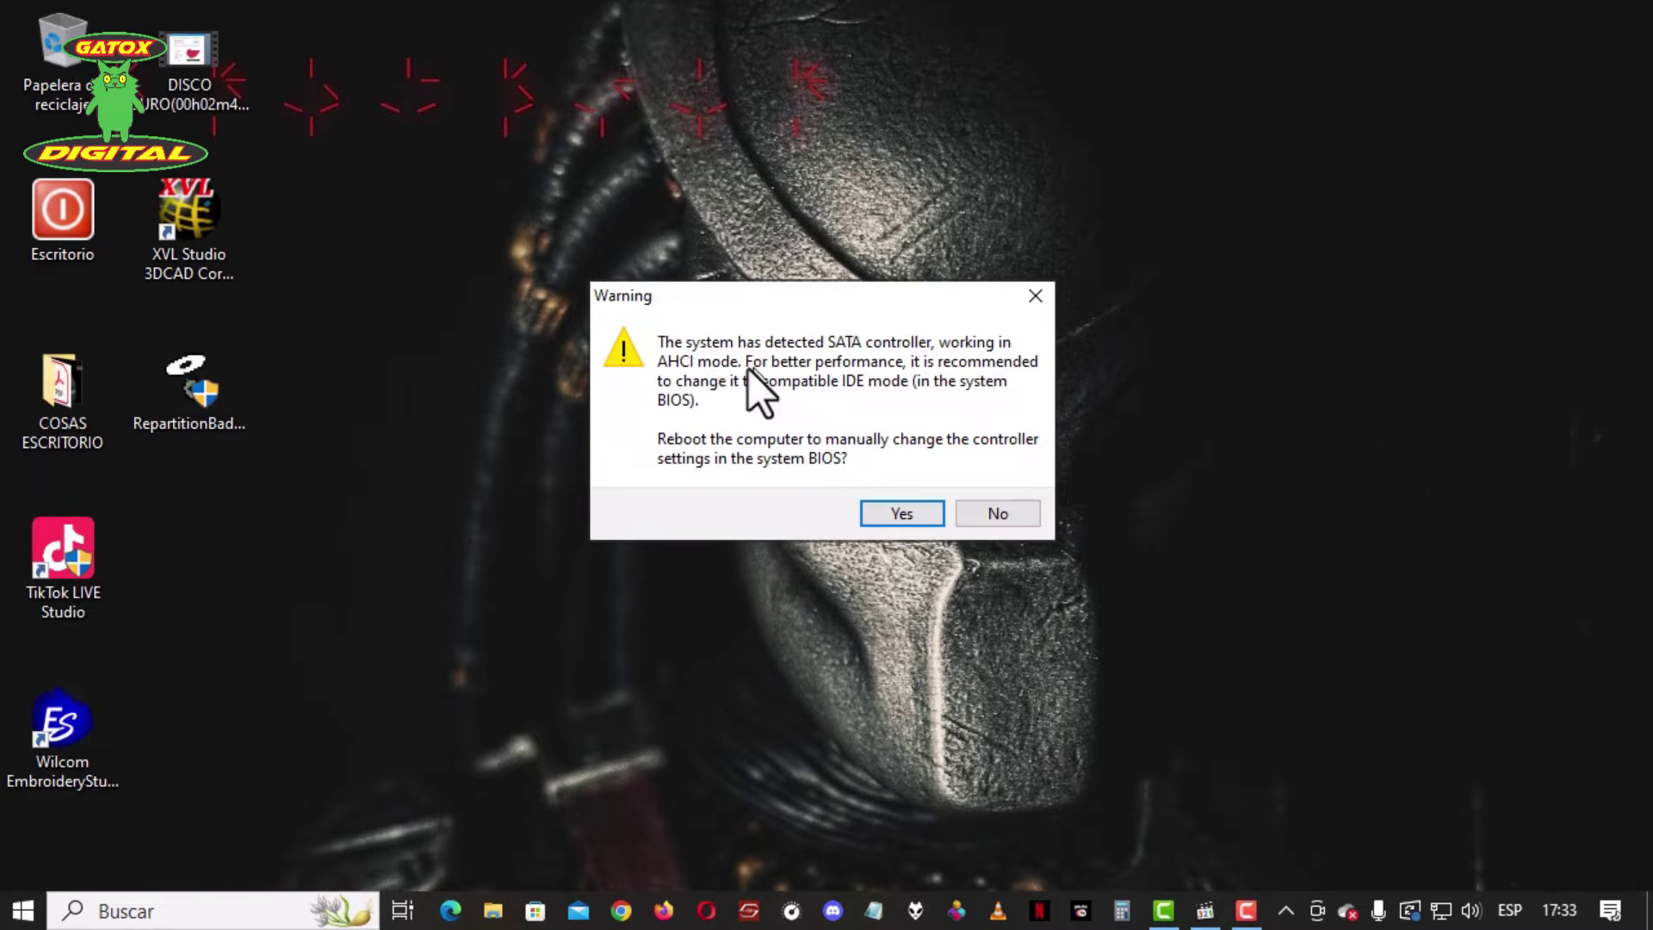
pyautogui.click(1025, 520)
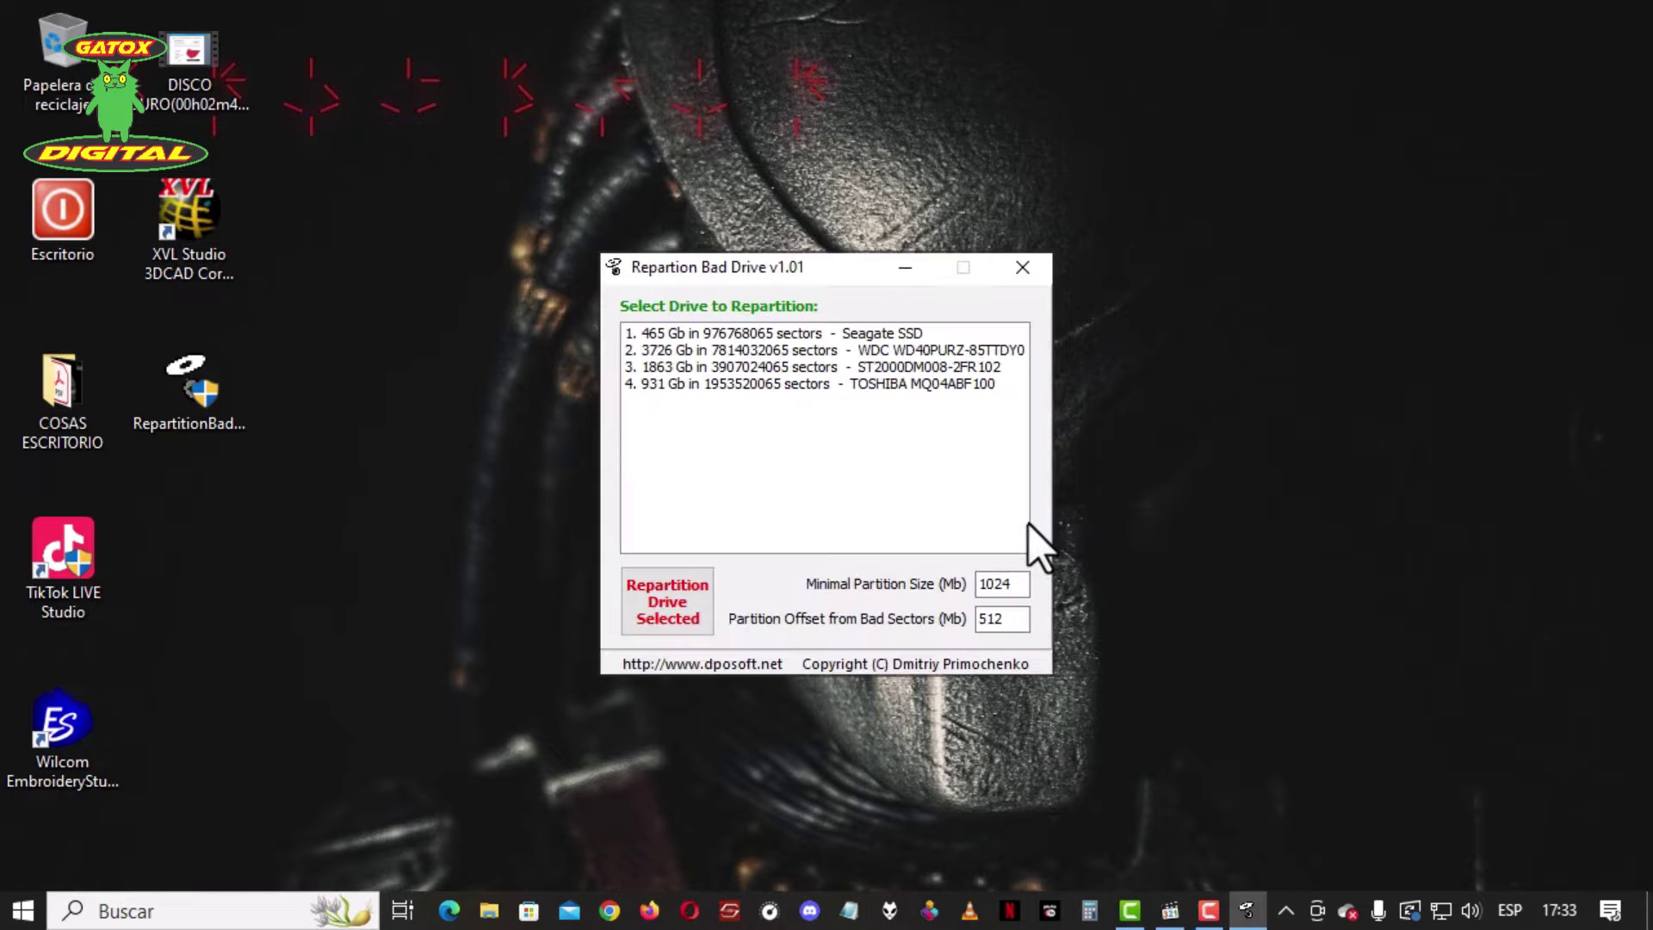
pyautogui.moveTo(813, 267); pyautogui.dragTo(789, 231)
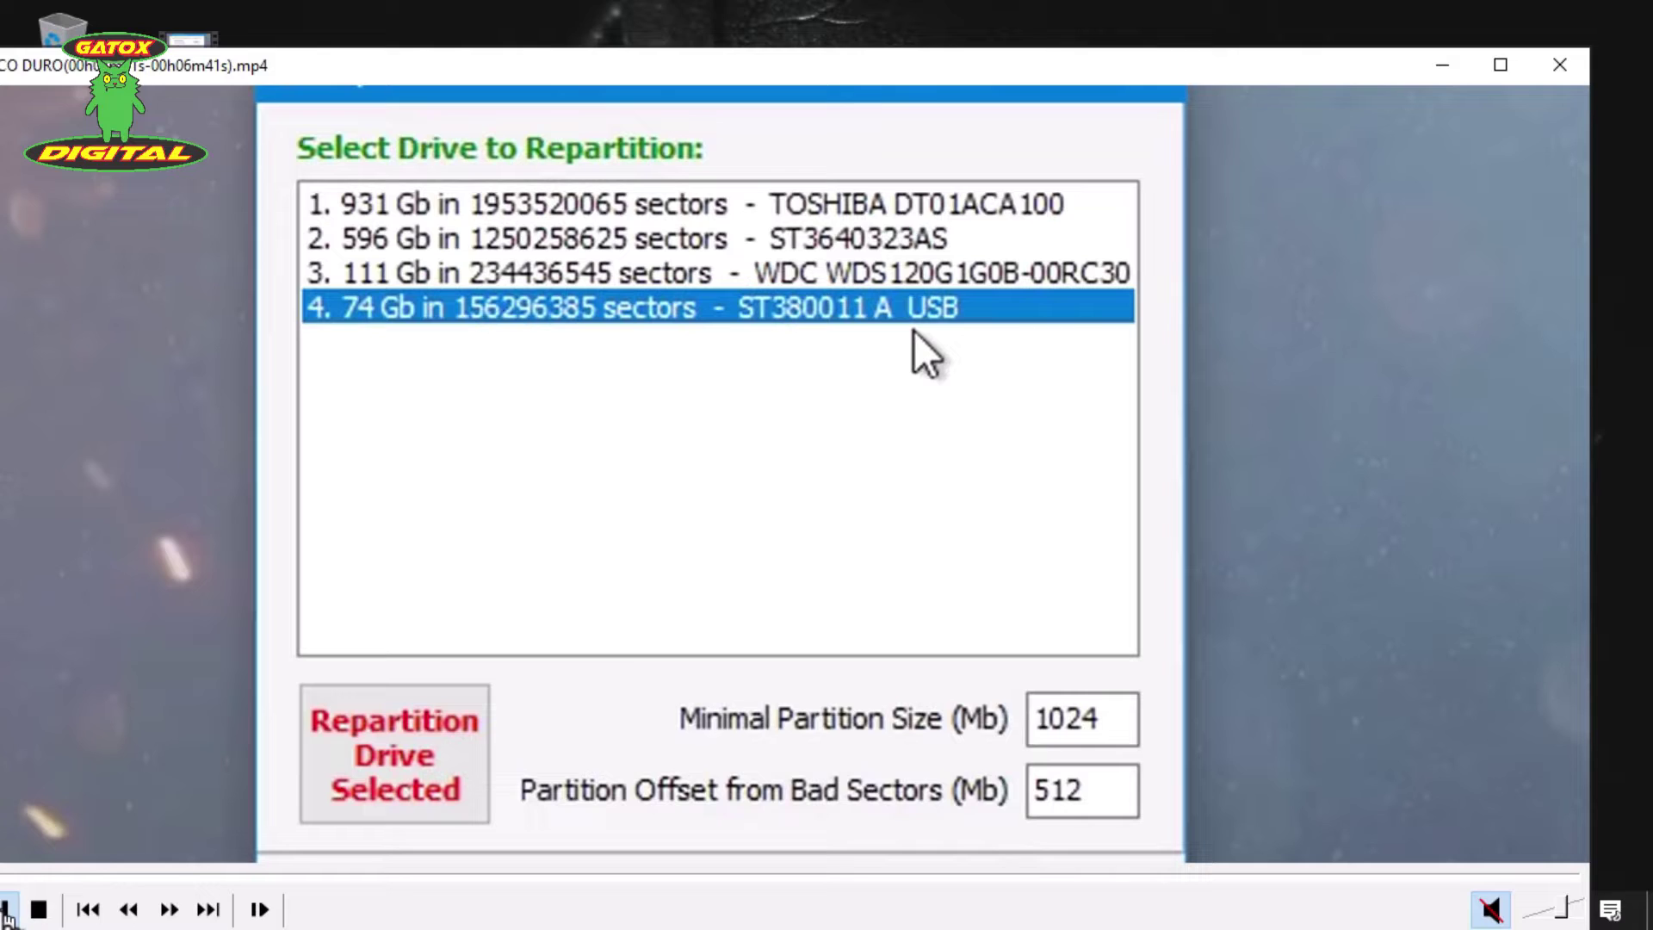
# Resize and reposition the DISCO DURO video player so it fits on screen, and start playback.
pyautogui.moveTo(271, 65); pyautogui.dragTo(360, 63)
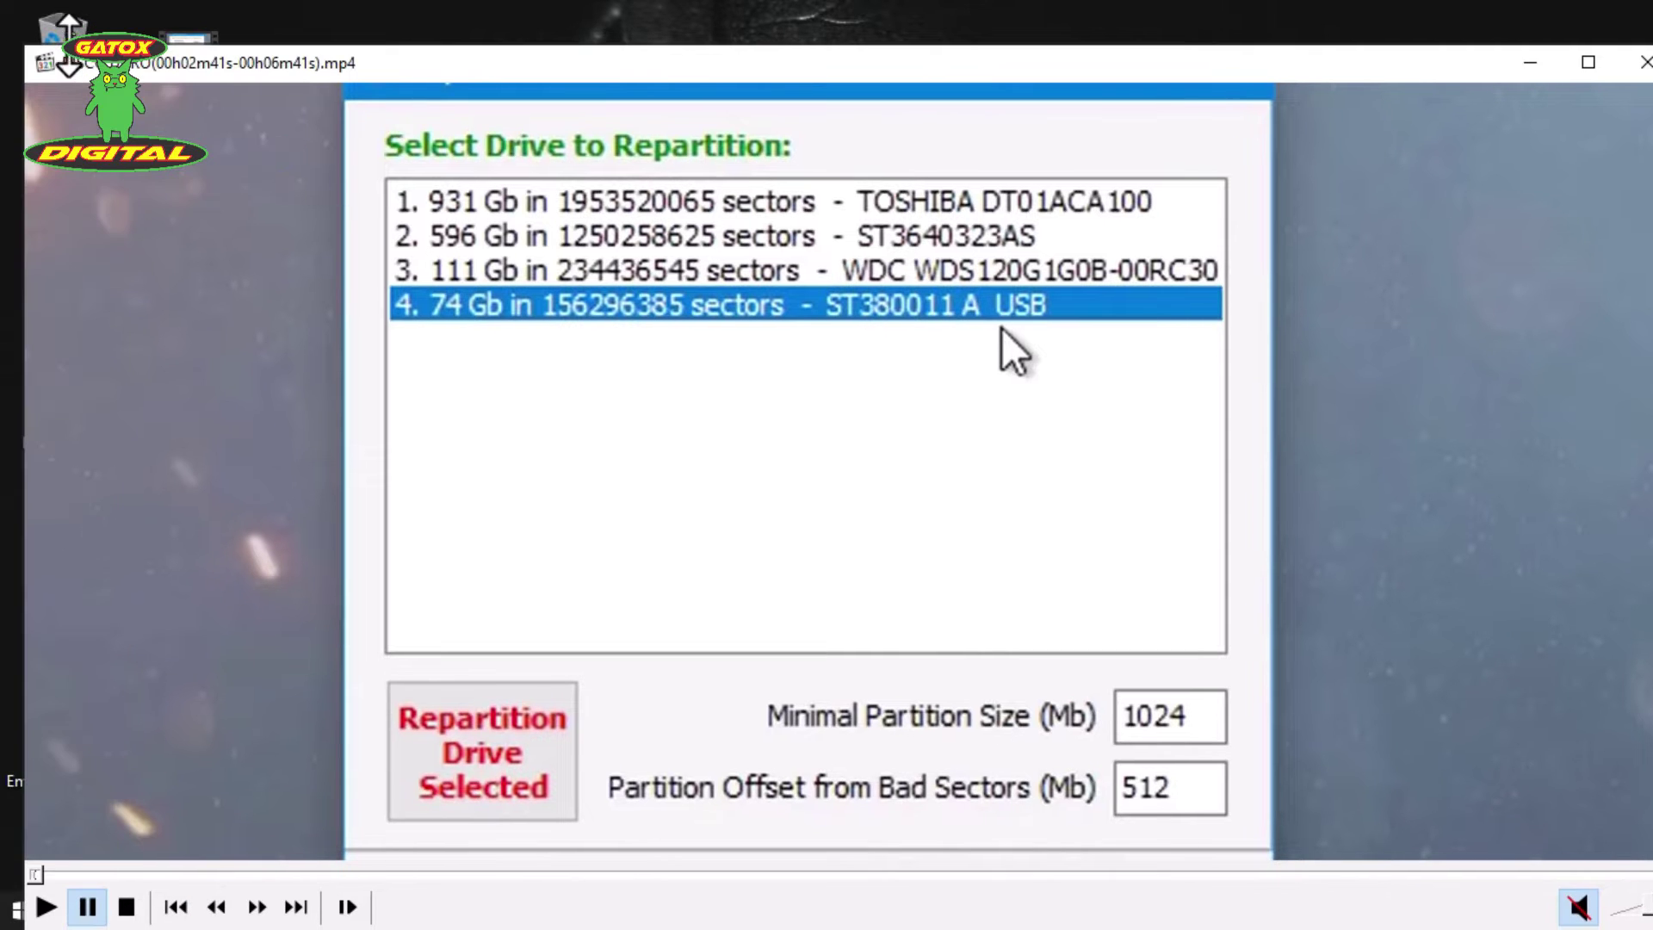
pyautogui.moveTo(23, 46); pyautogui.dragTo(493, 230)
pyautogui.moveTo(714, 258); pyautogui.dragTo(469, 130)
pyautogui.click(268, 773)
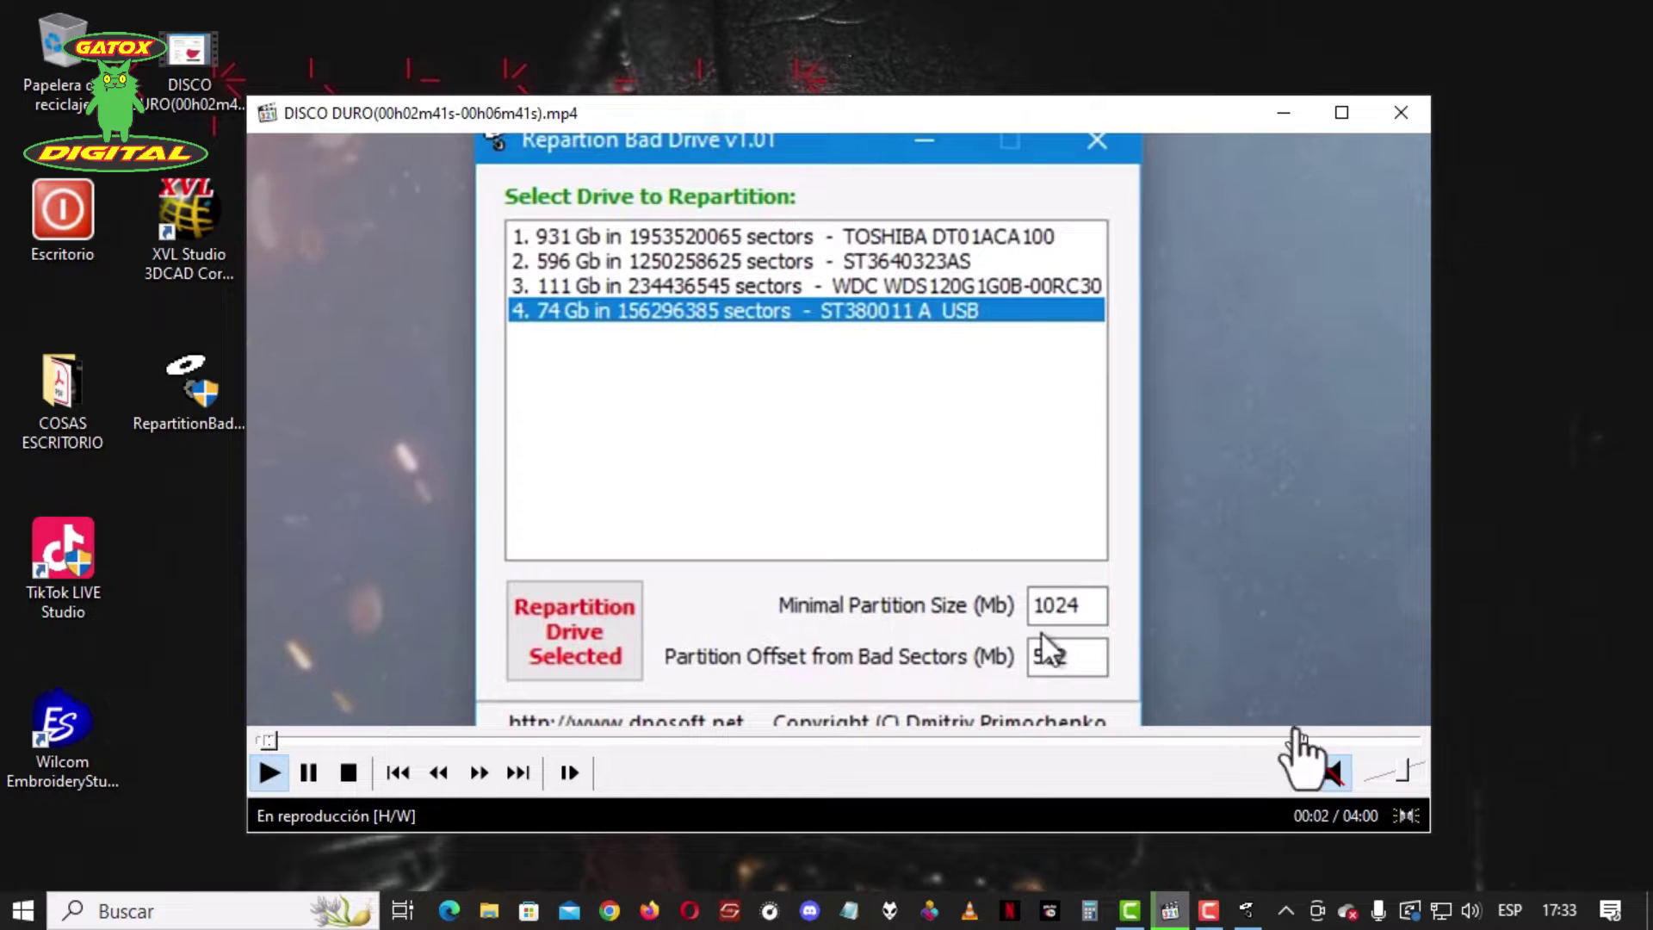
pyautogui.moveTo(1430, 832); pyautogui.dragTo(1455, 871)
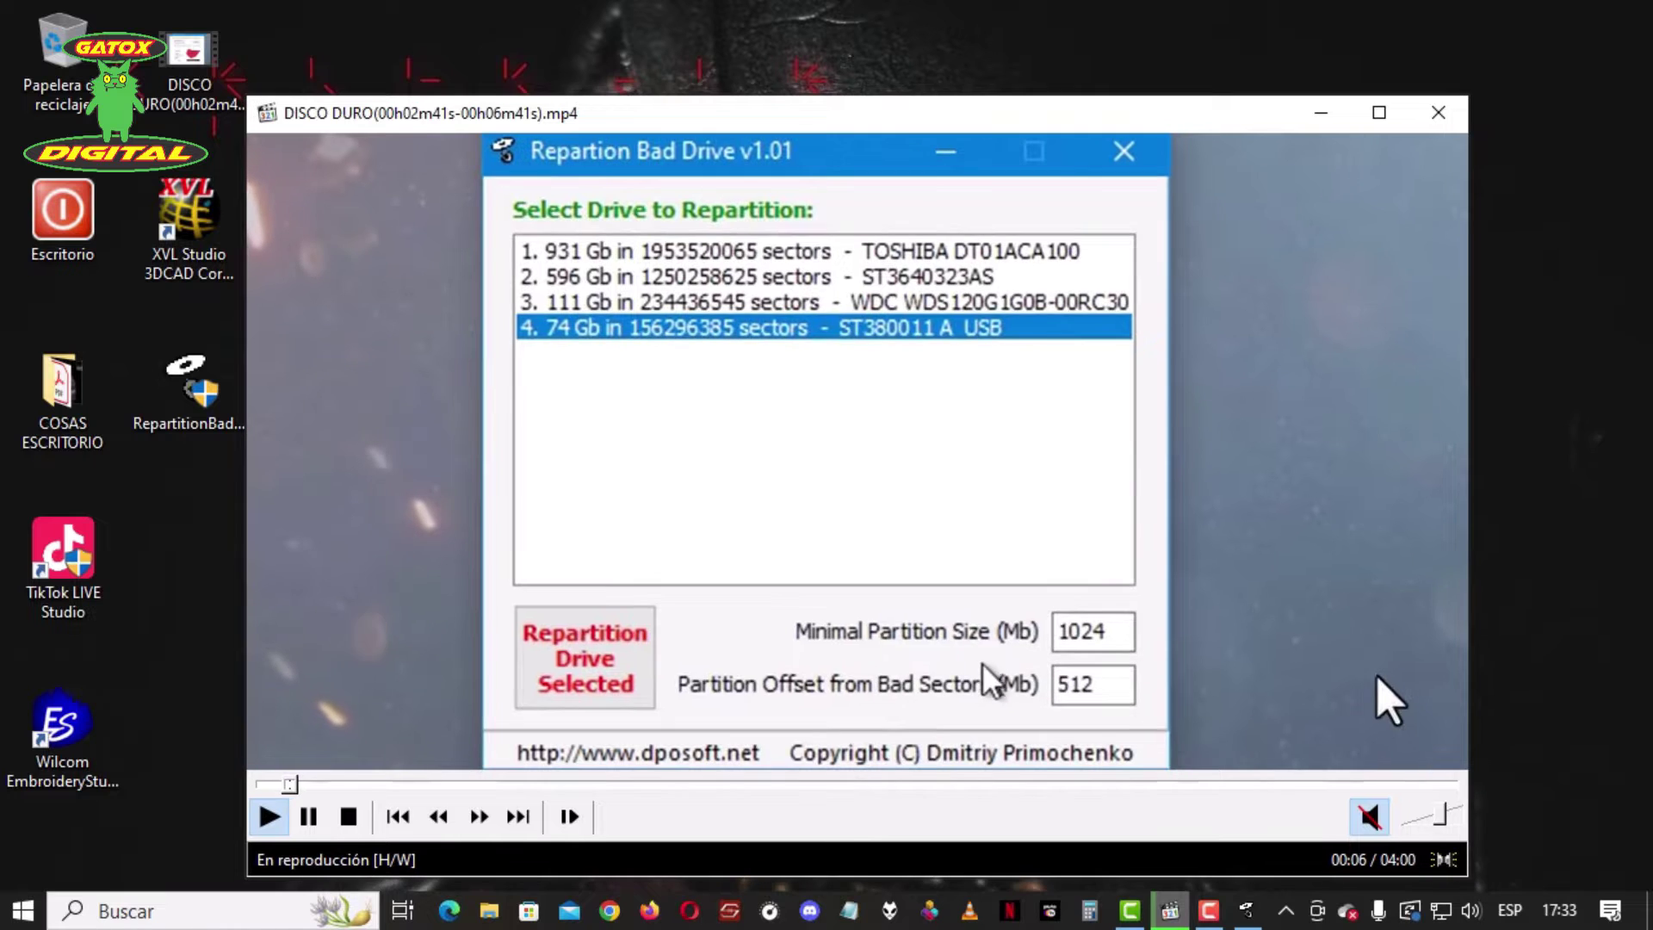
# Preview the drive selection part of the demo video, pause it at about 00:21, and minimize the player.
pyautogui.doubleClick(1378, 694)
pyautogui.doubleClick(1378, 694)
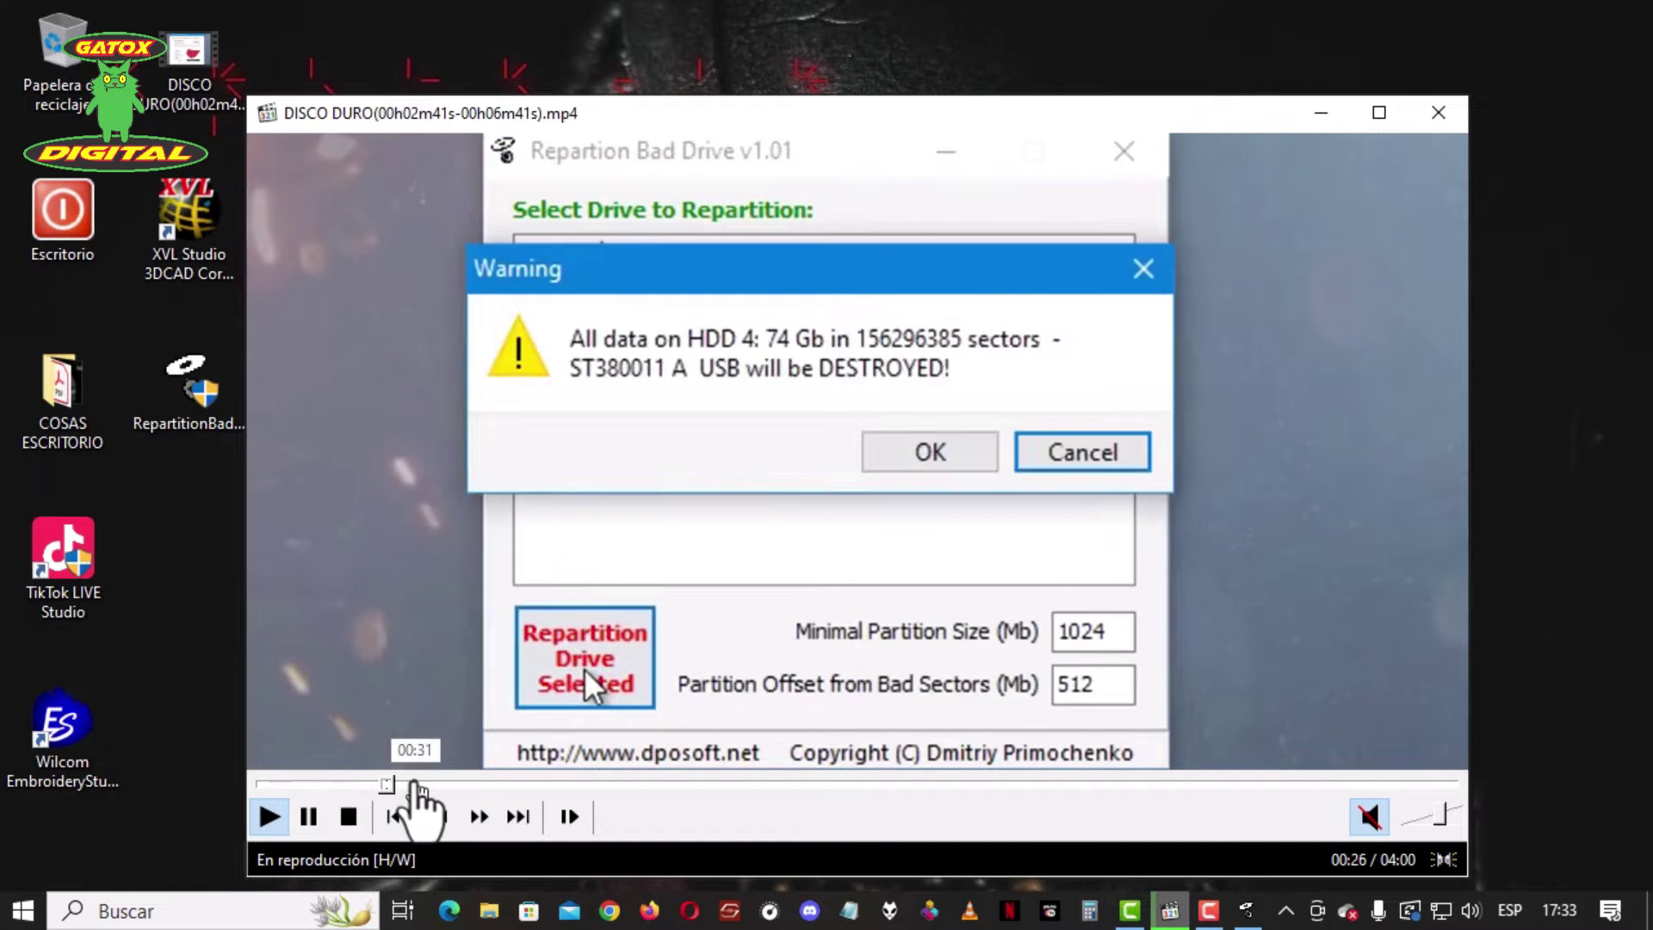
pyautogui.click(364, 783)
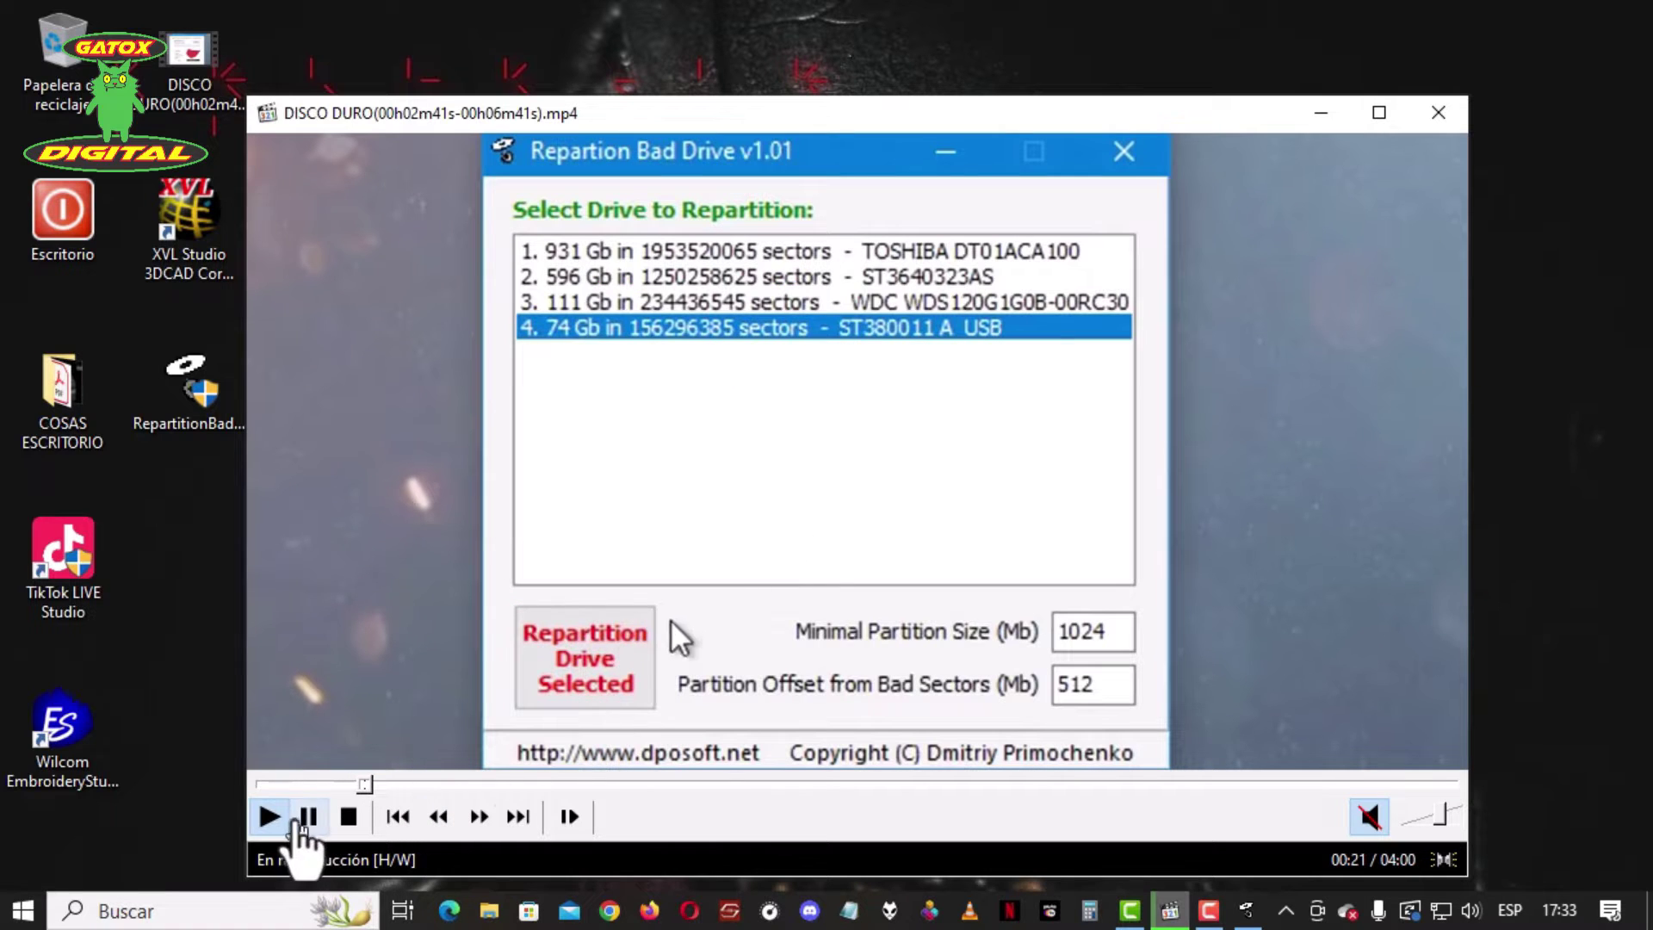
pyautogui.click(308, 816)
pyautogui.click(1322, 113)
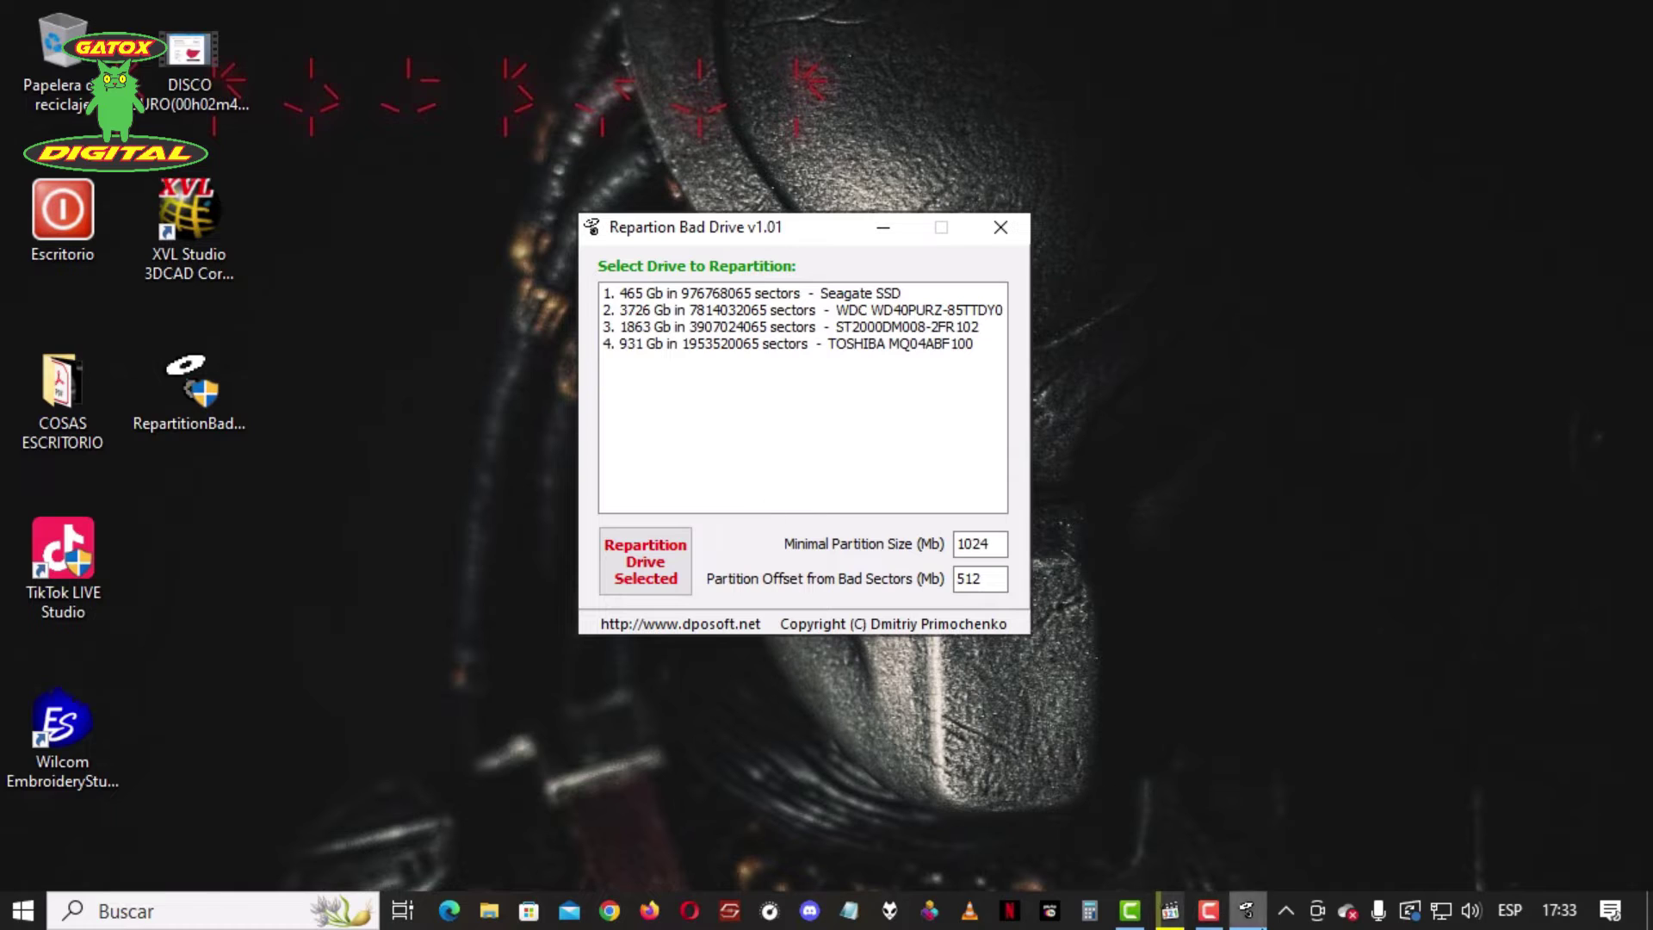
pyautogui.moveTo(1250, 916)
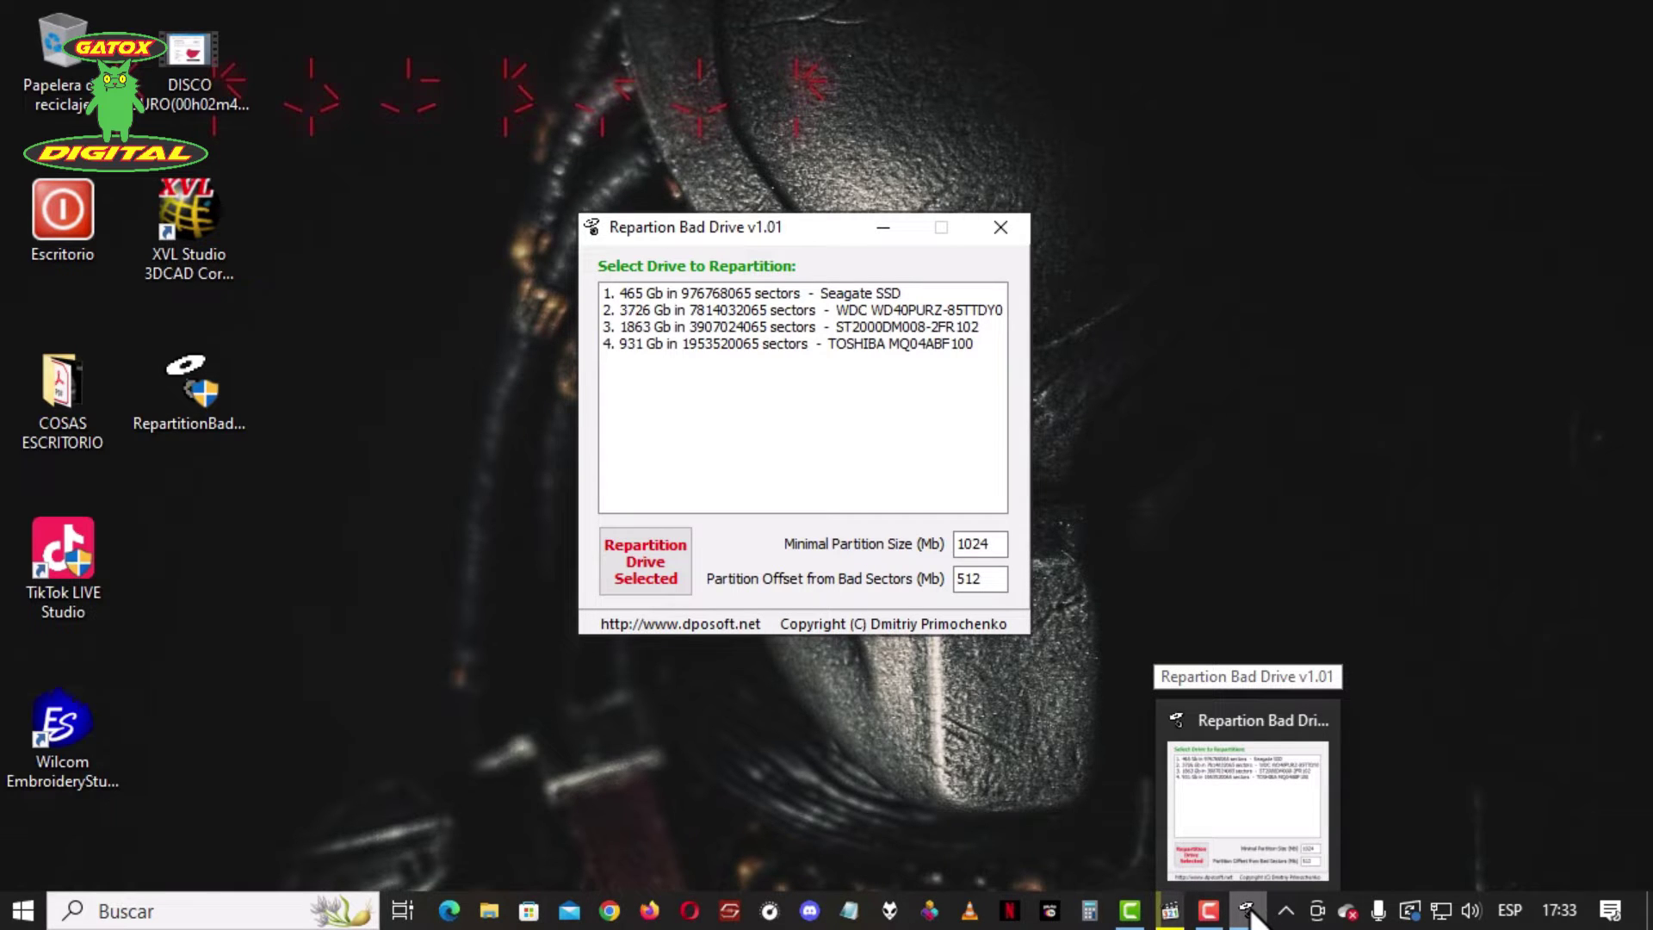
pyautogui.click(1250, 918)
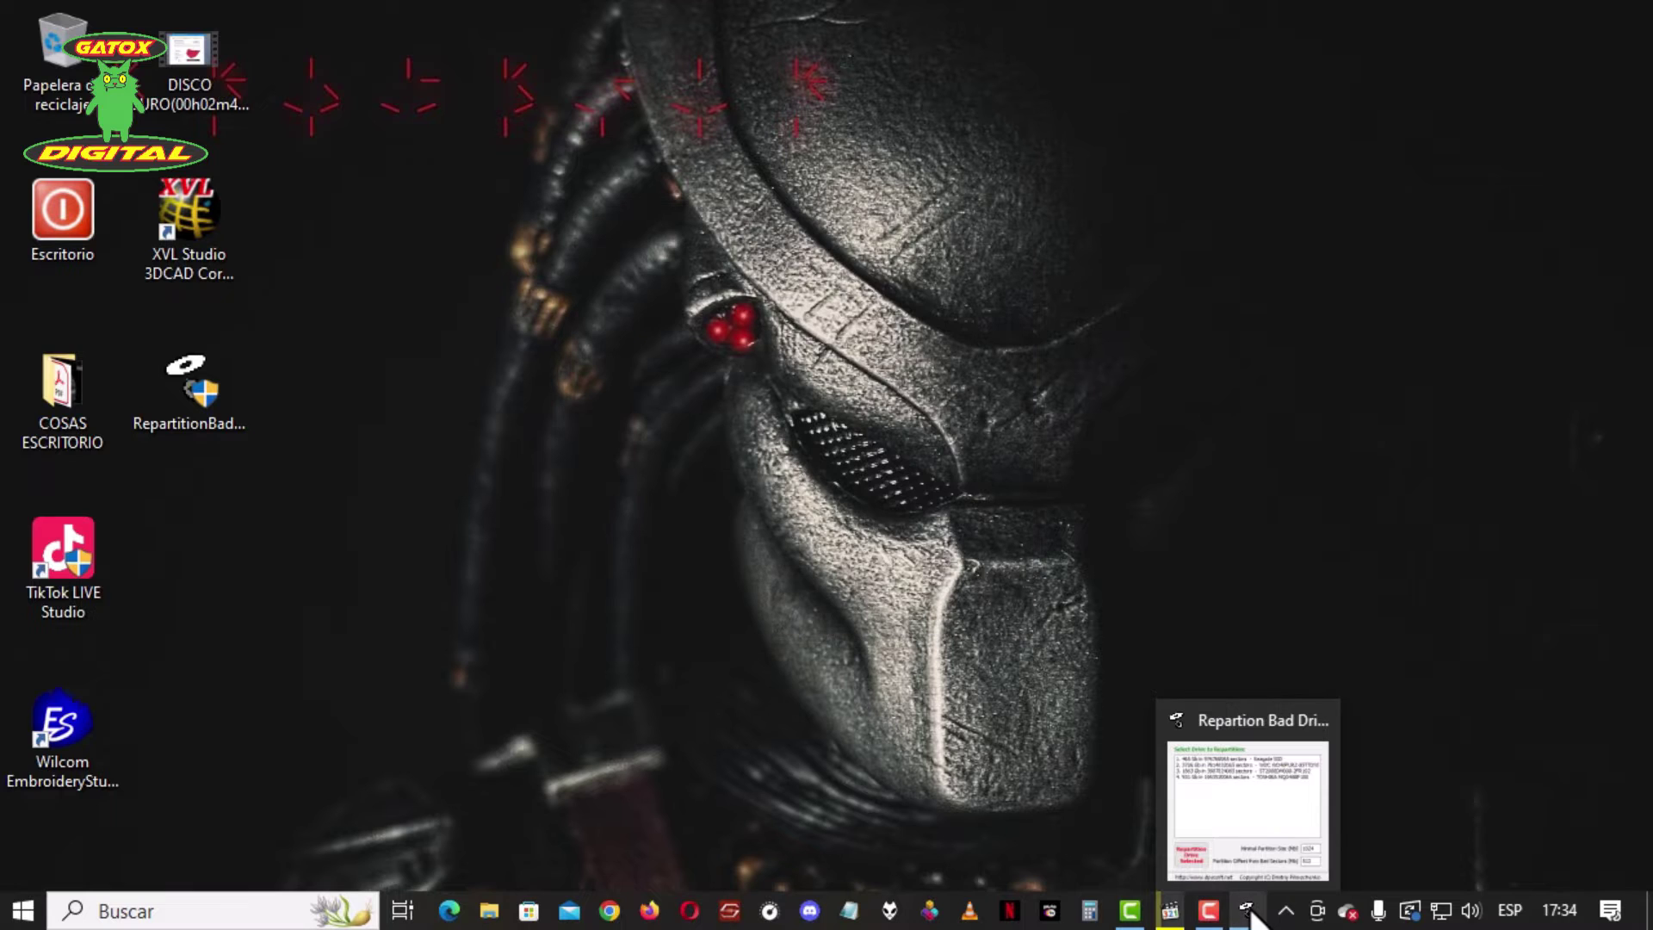
pyautogui.click(1248, 918)
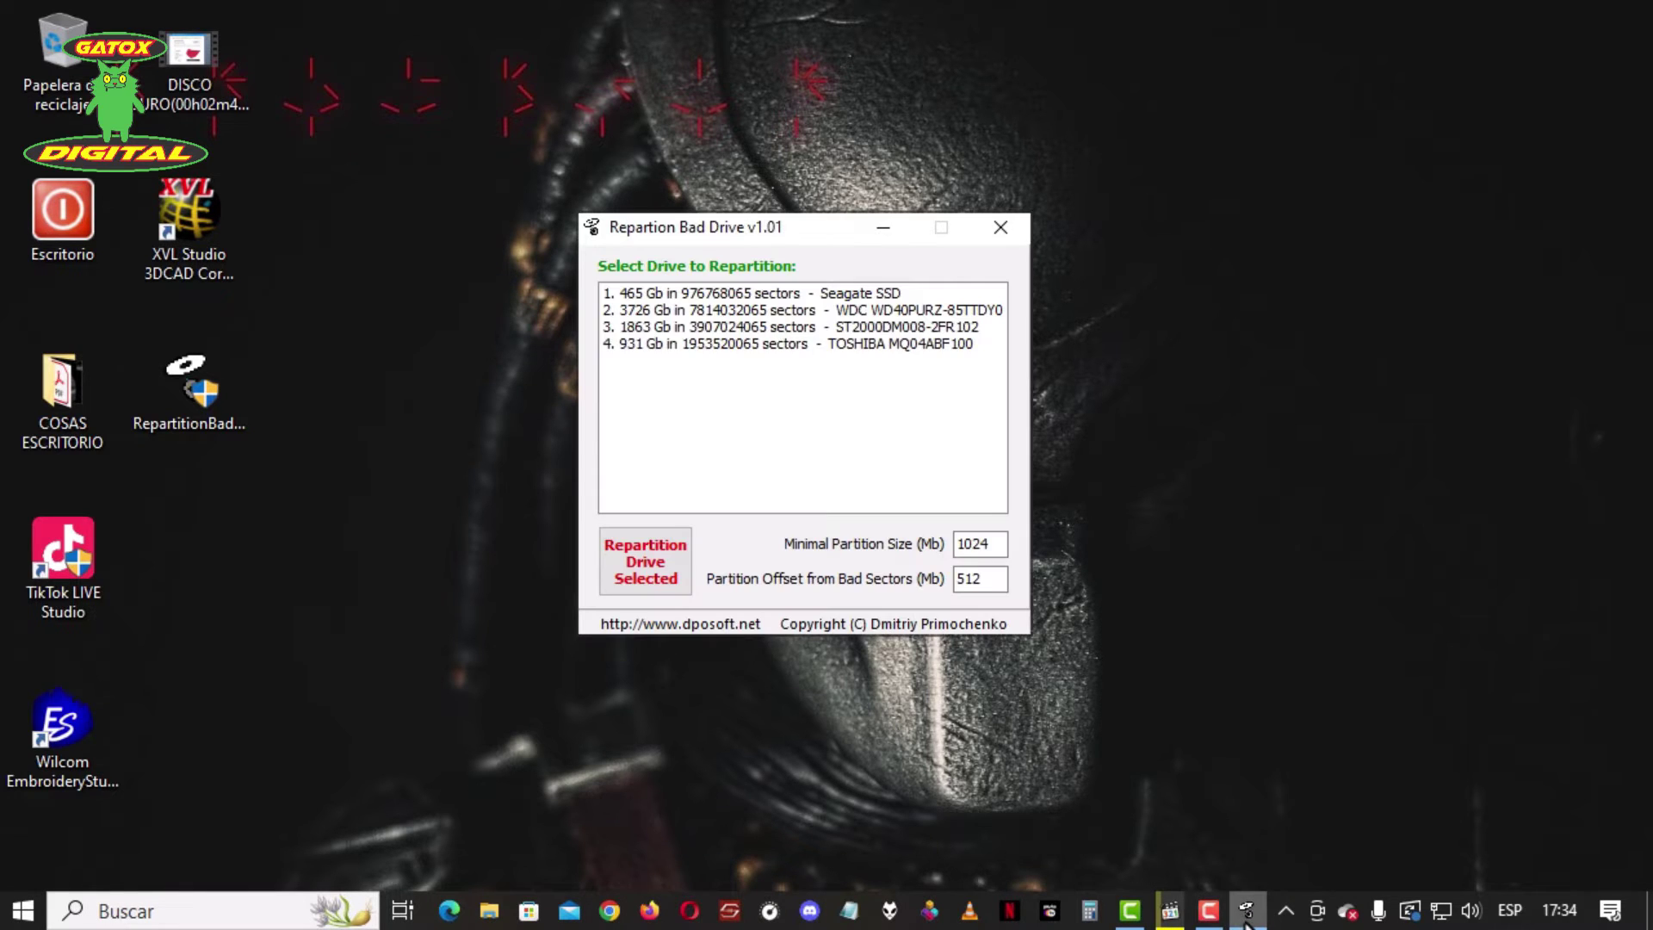
# Return to the demo video and review the data destruction warning at about 00:30 and the scan that follows it.
pyautogui.click(1170, 911)
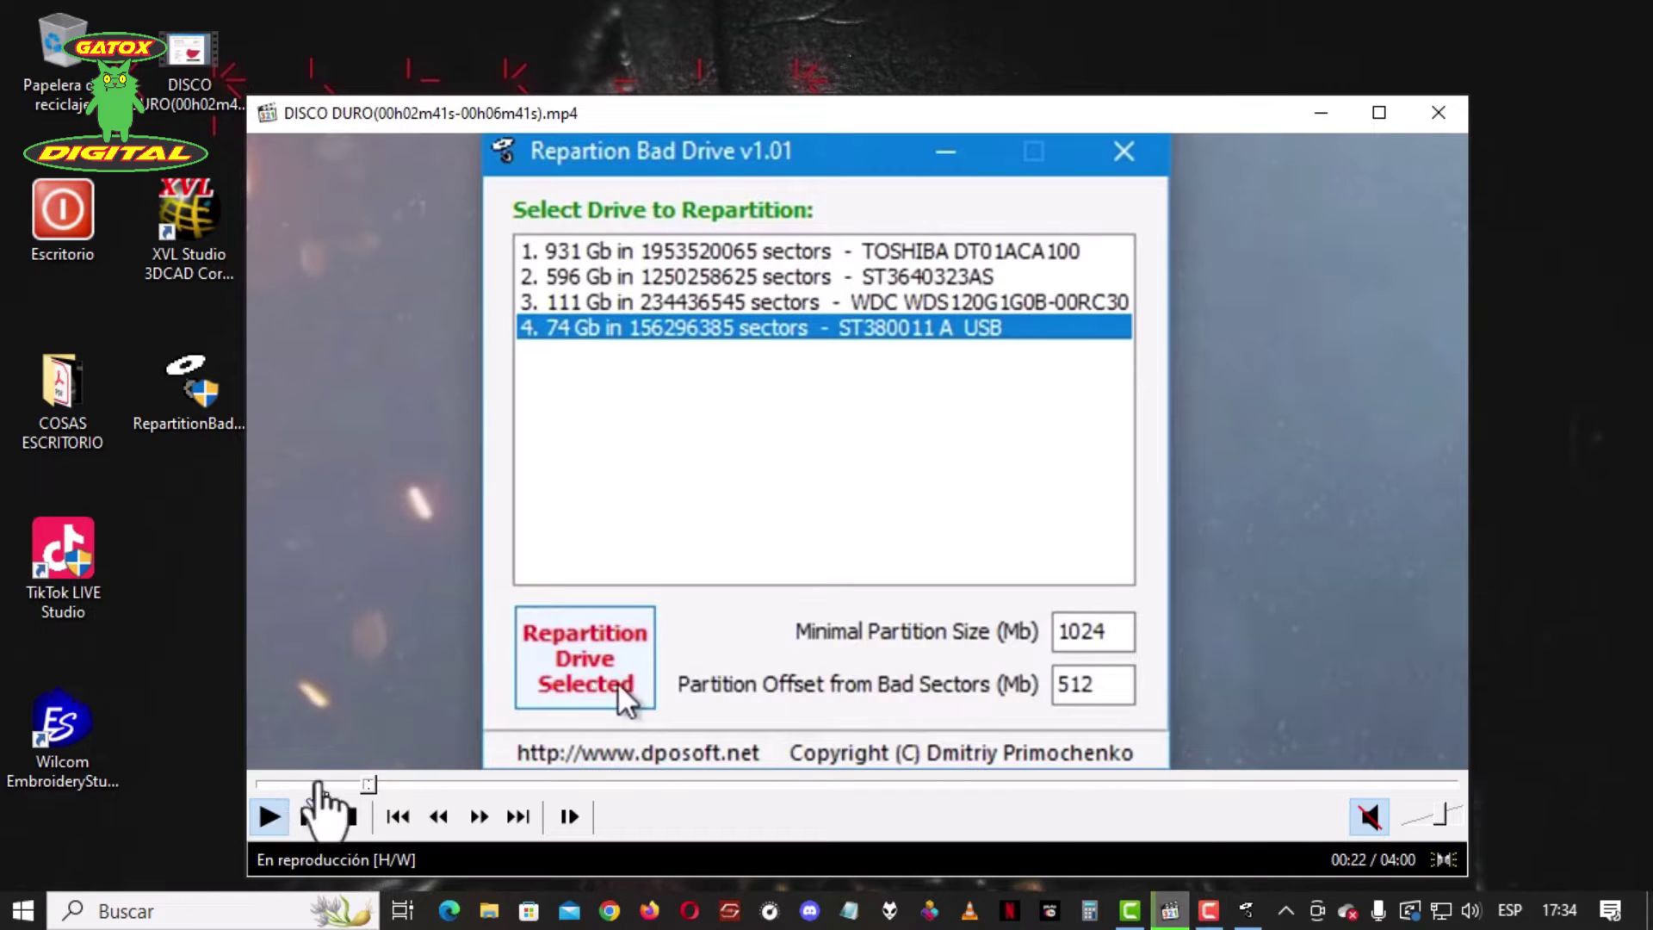
pyautogui.click(410, 784)
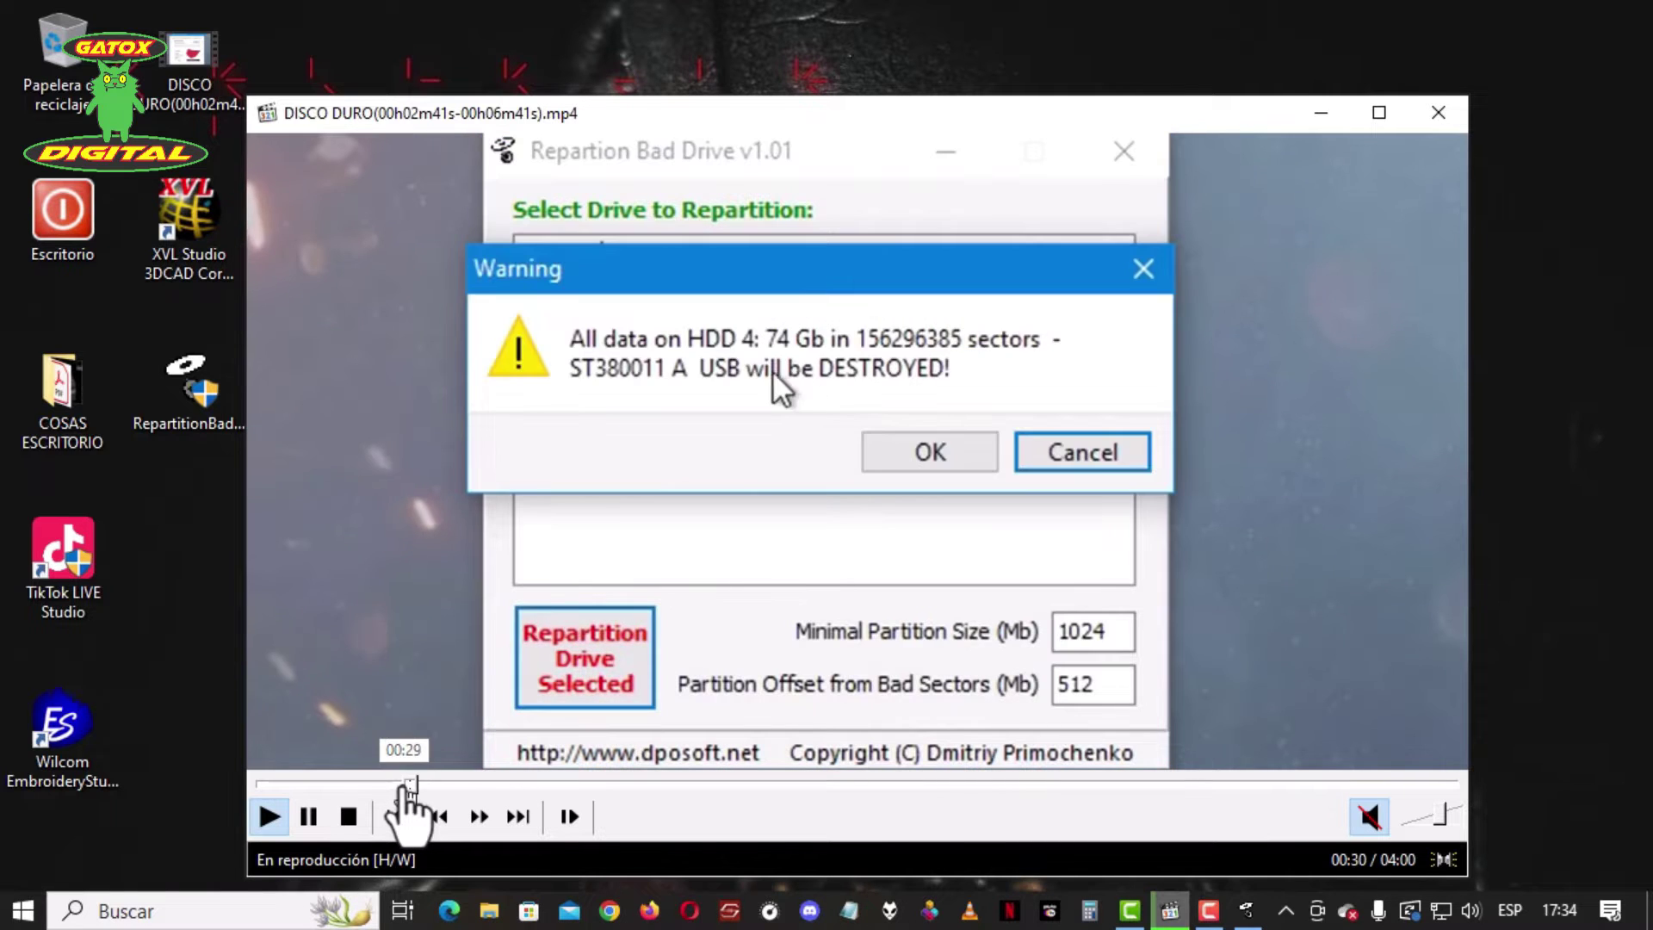
pyautogui.click(310, 817)
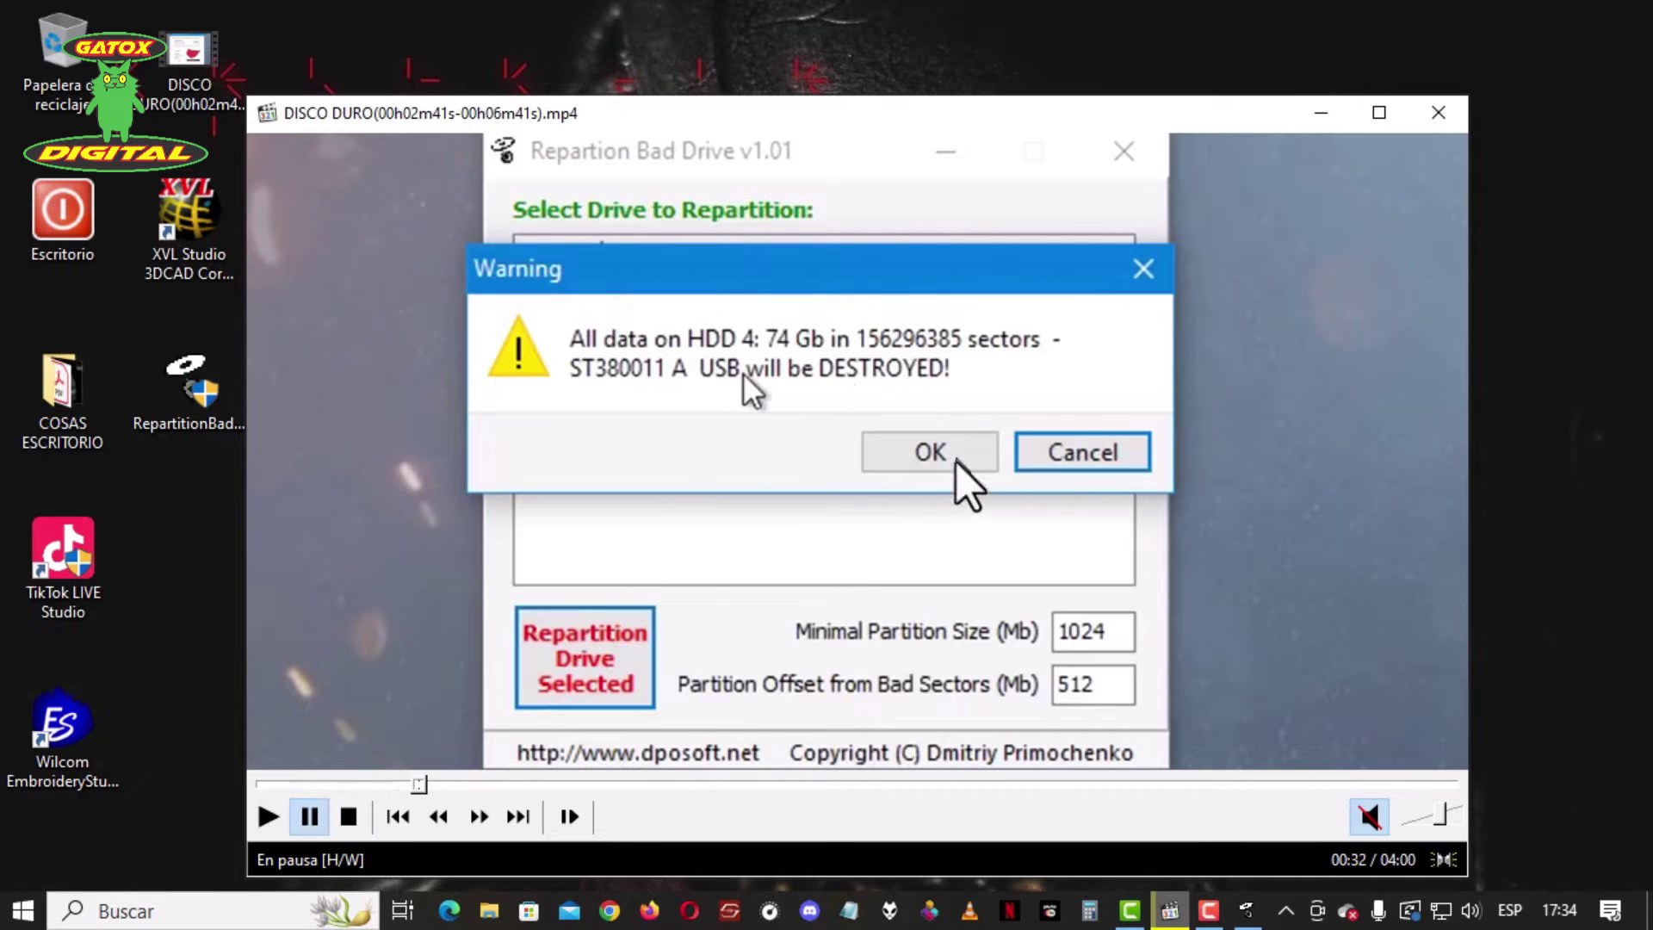
pyautogui.click(268, 816)
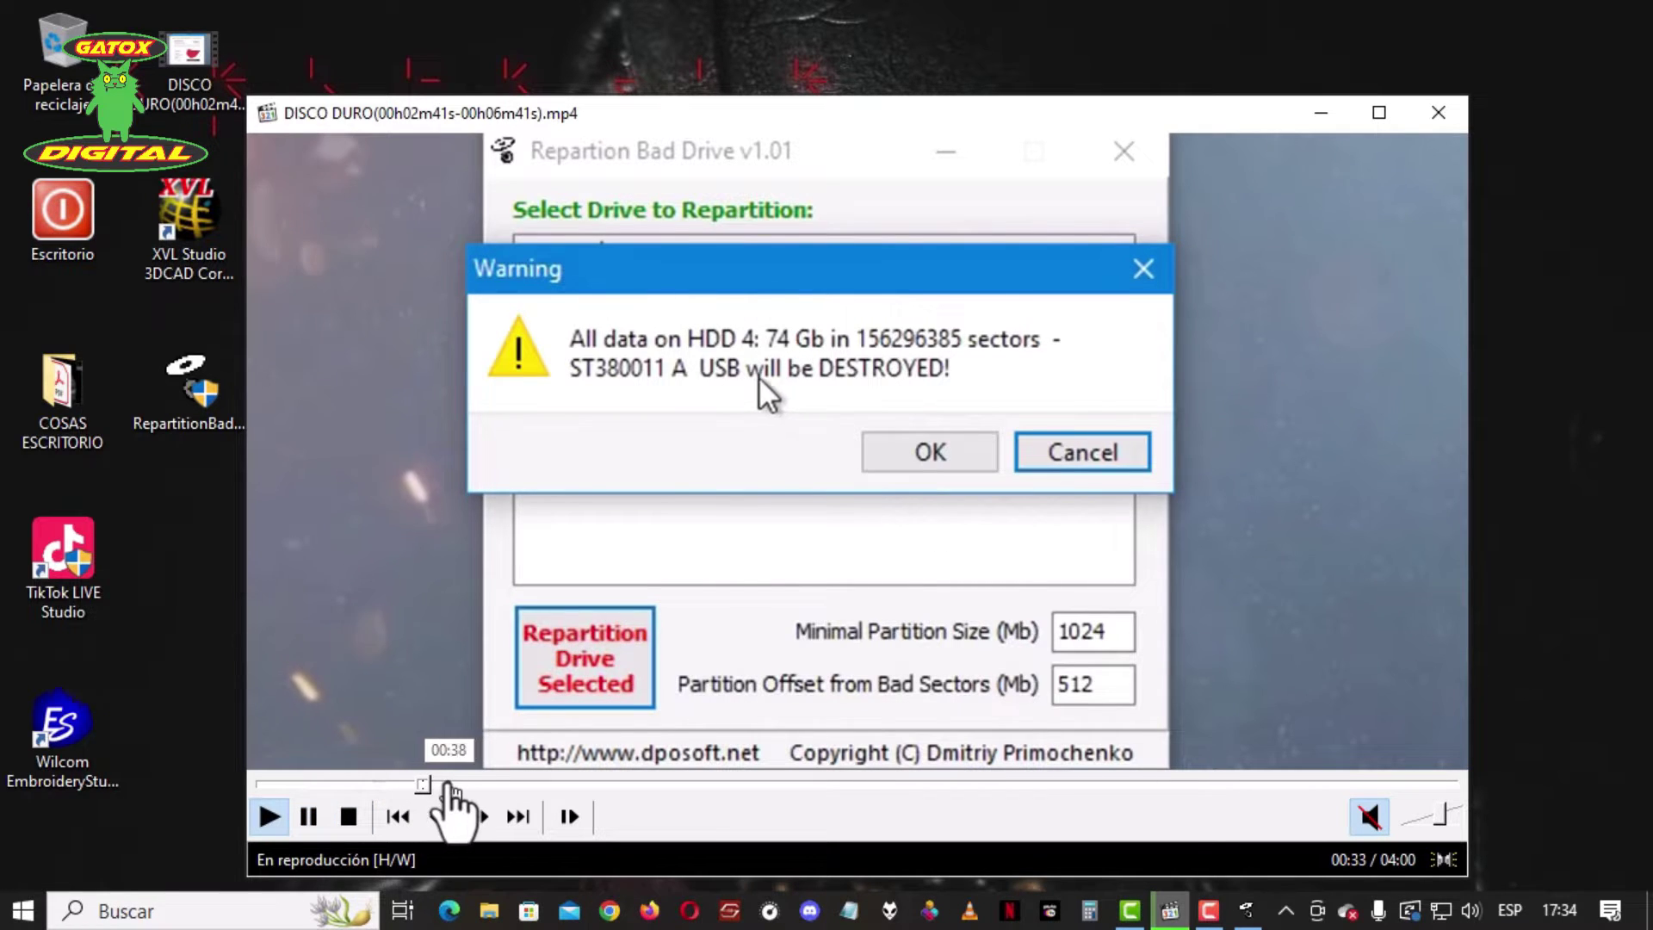
pyautogui.moveTo(443, 793); pyautogui.dragTo(507, 780)
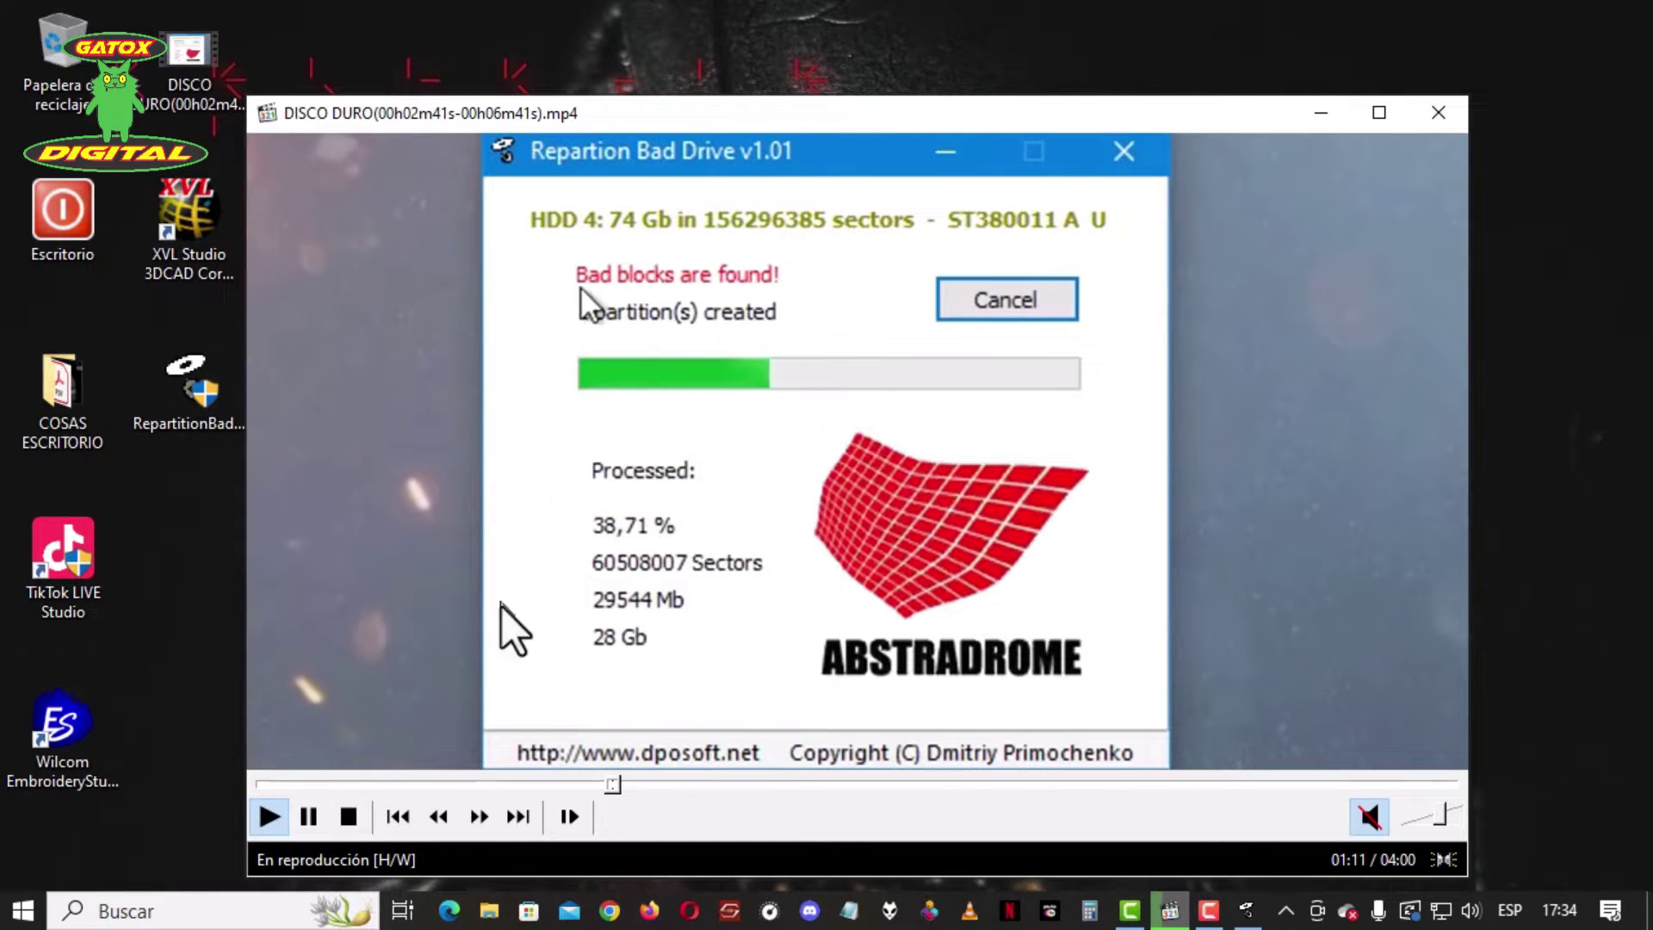
# Skip ahead through the demo video's bad block scan to review its progress up to about 03:28.
pyautogui.moveTo(614, 785); pyautogui.dragTo(839, 785)
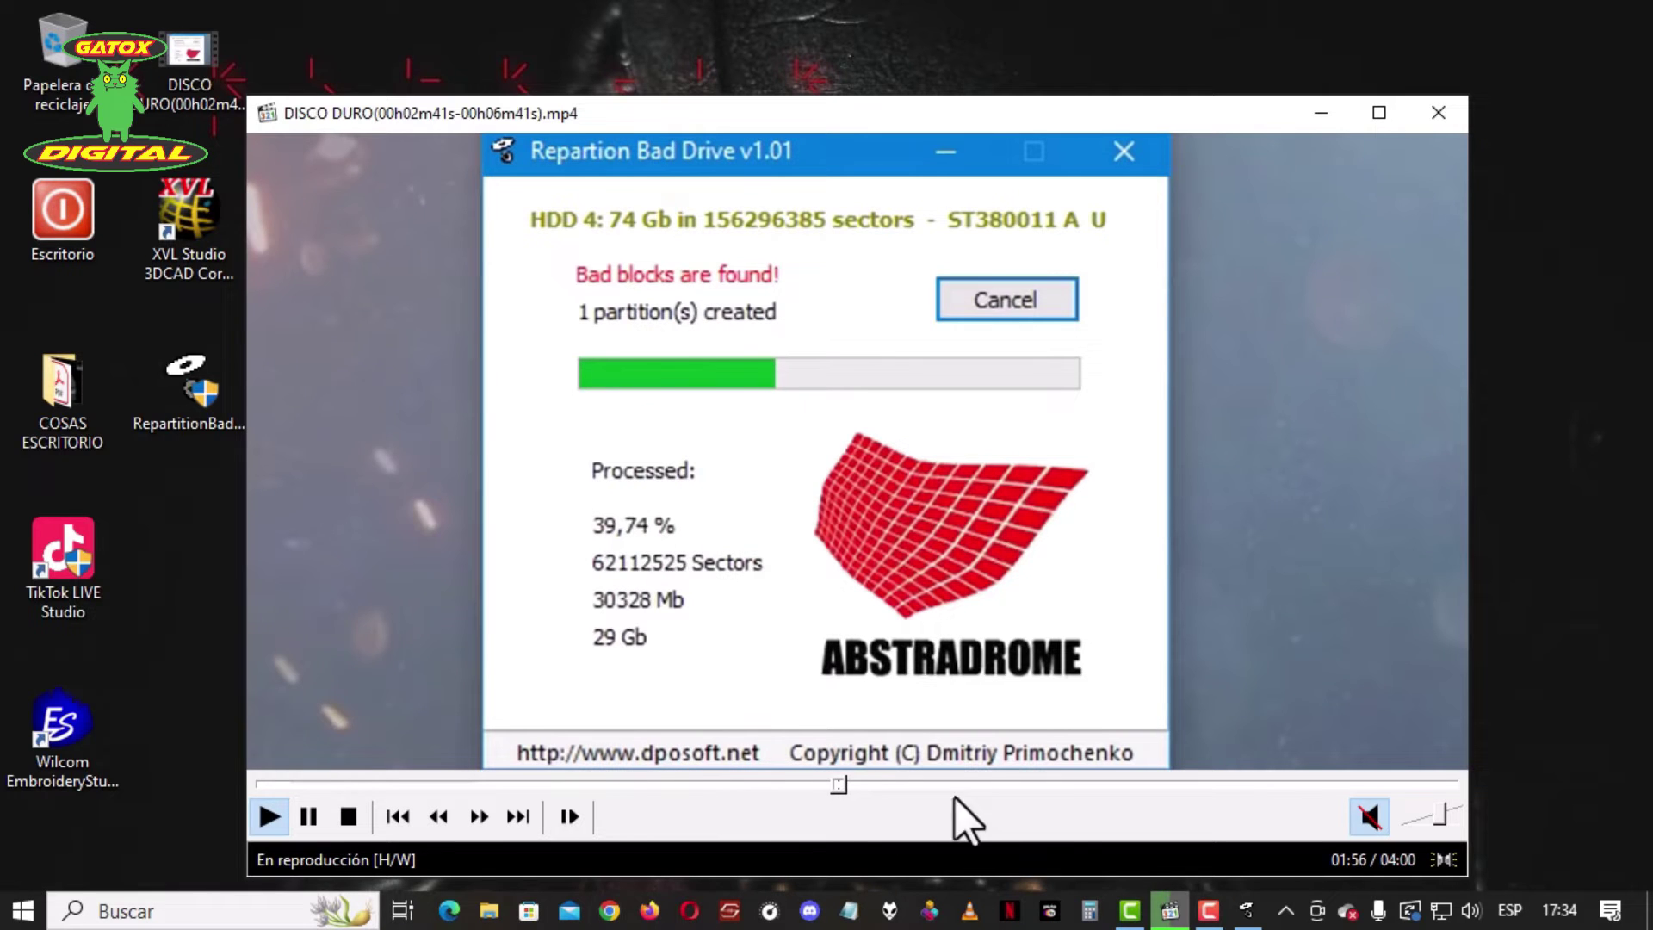
pyautogui.click(1071, 784)
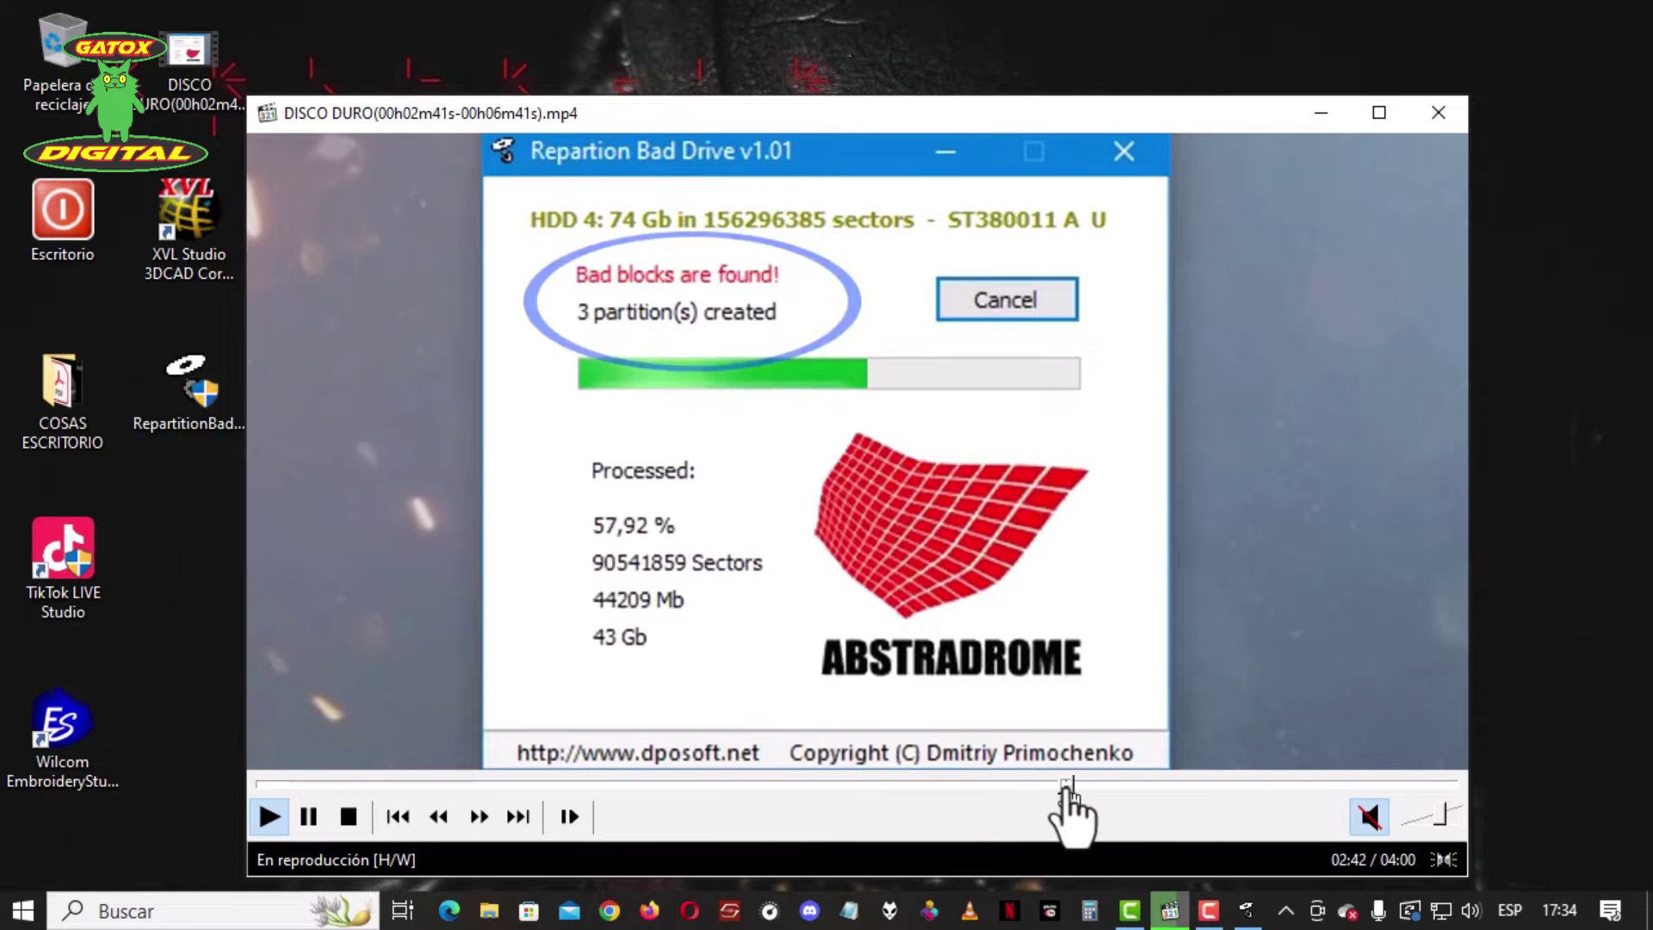
pyautogui.click(1142, 785)
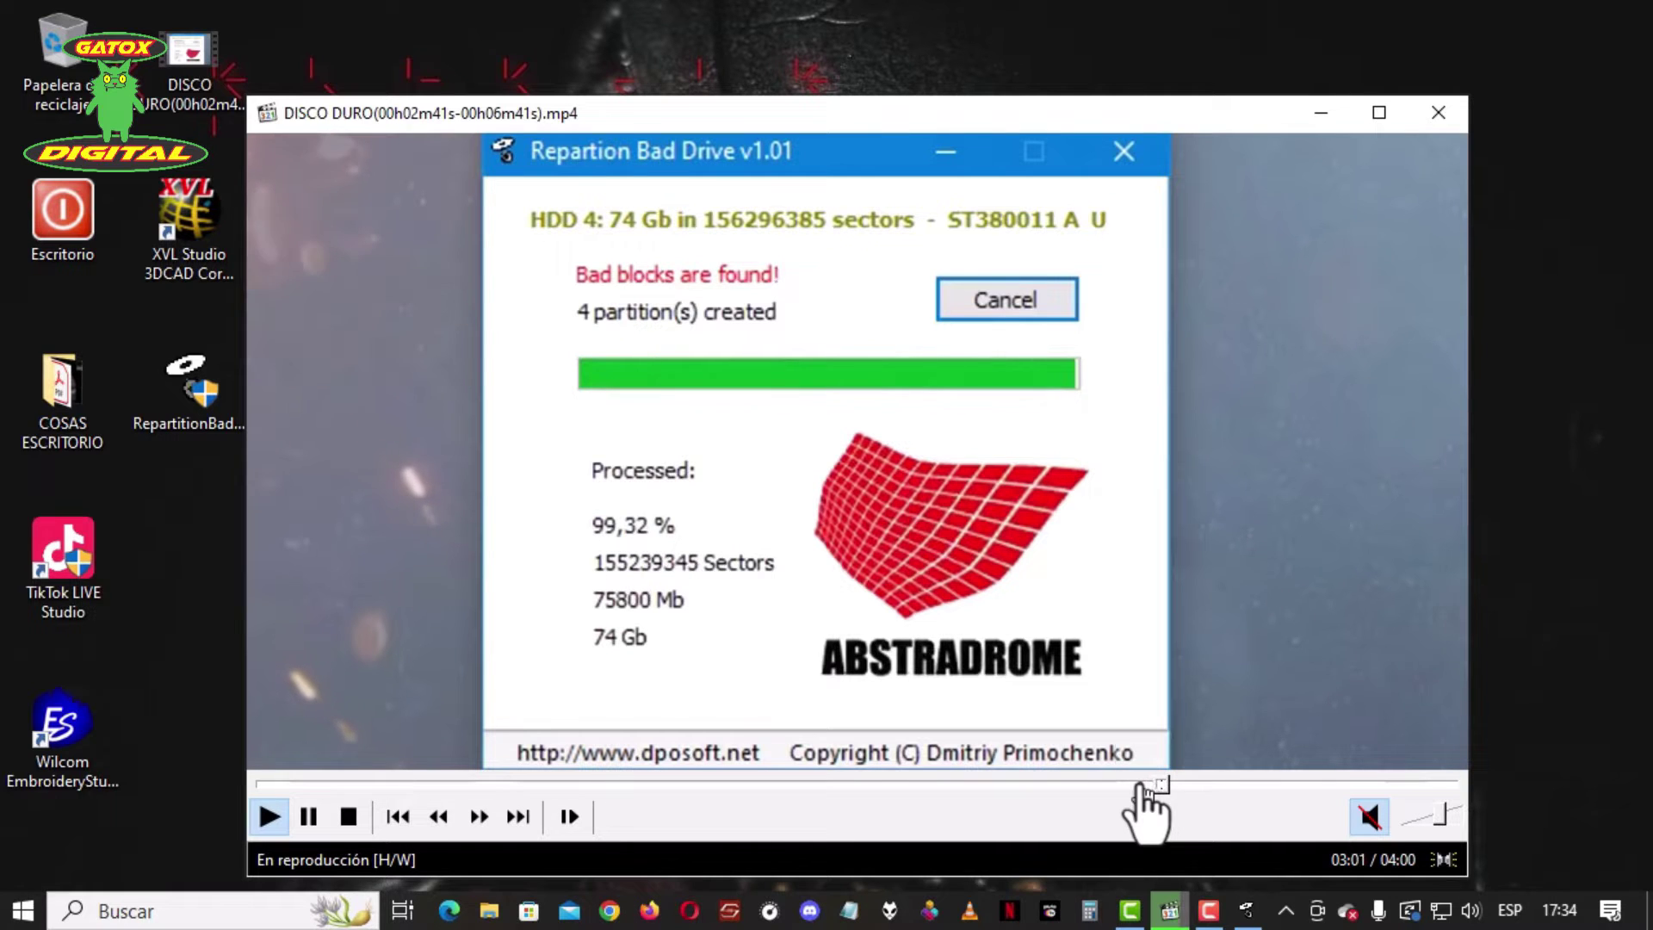
pyautogui.click(1185, 785)
pyautogui.click(1247, 786)
pyautogui.click(1287, 786)
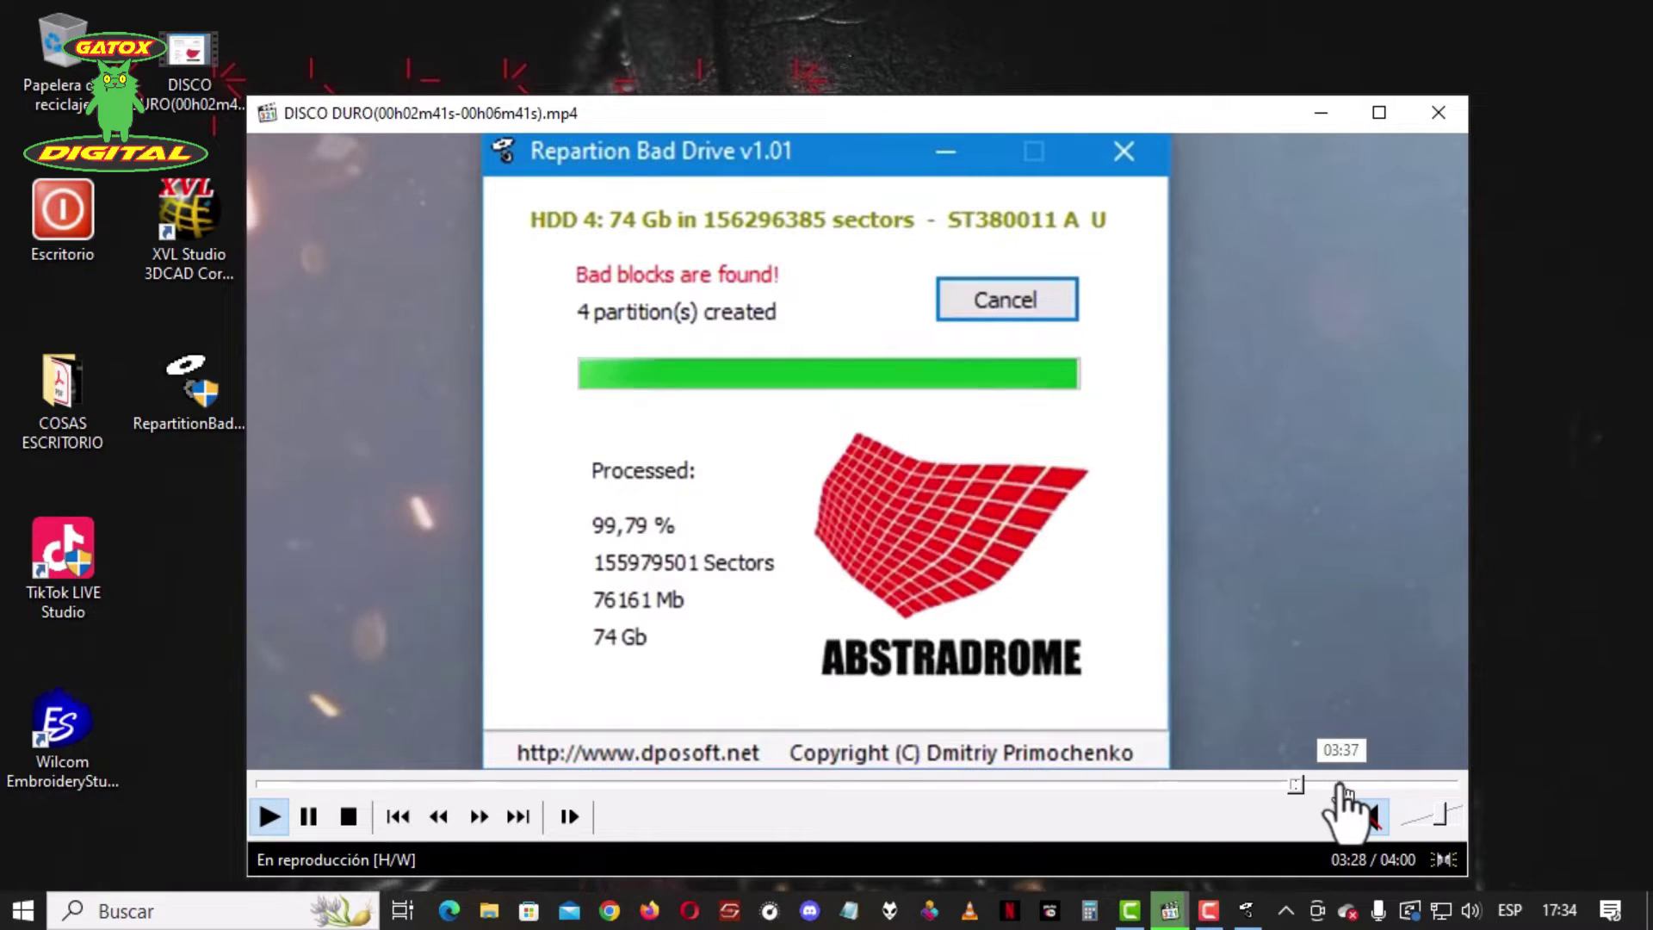
# Locate the end of the repartitioning process in the demo video and pause at about 03:44.
pyautogui.click(1378, 786)
pyautogui.click(1393, 785)
pyautogui.click(1408, 785)
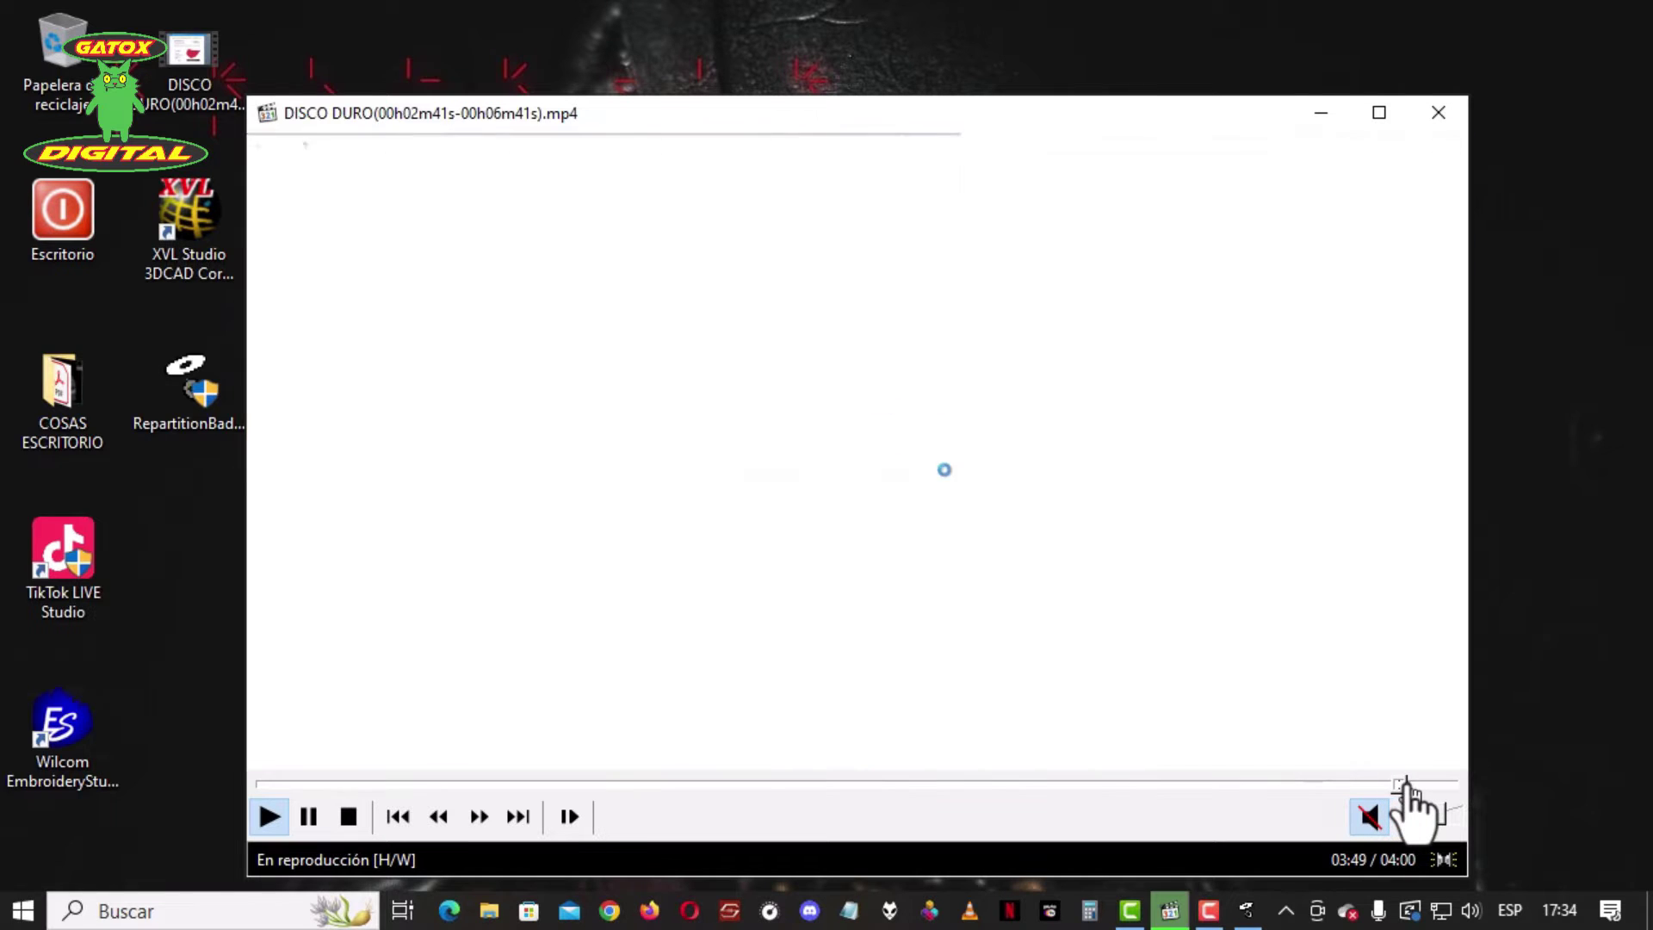
pyautogui.click(1388, 785)
pyautogui.click(1376, 785)
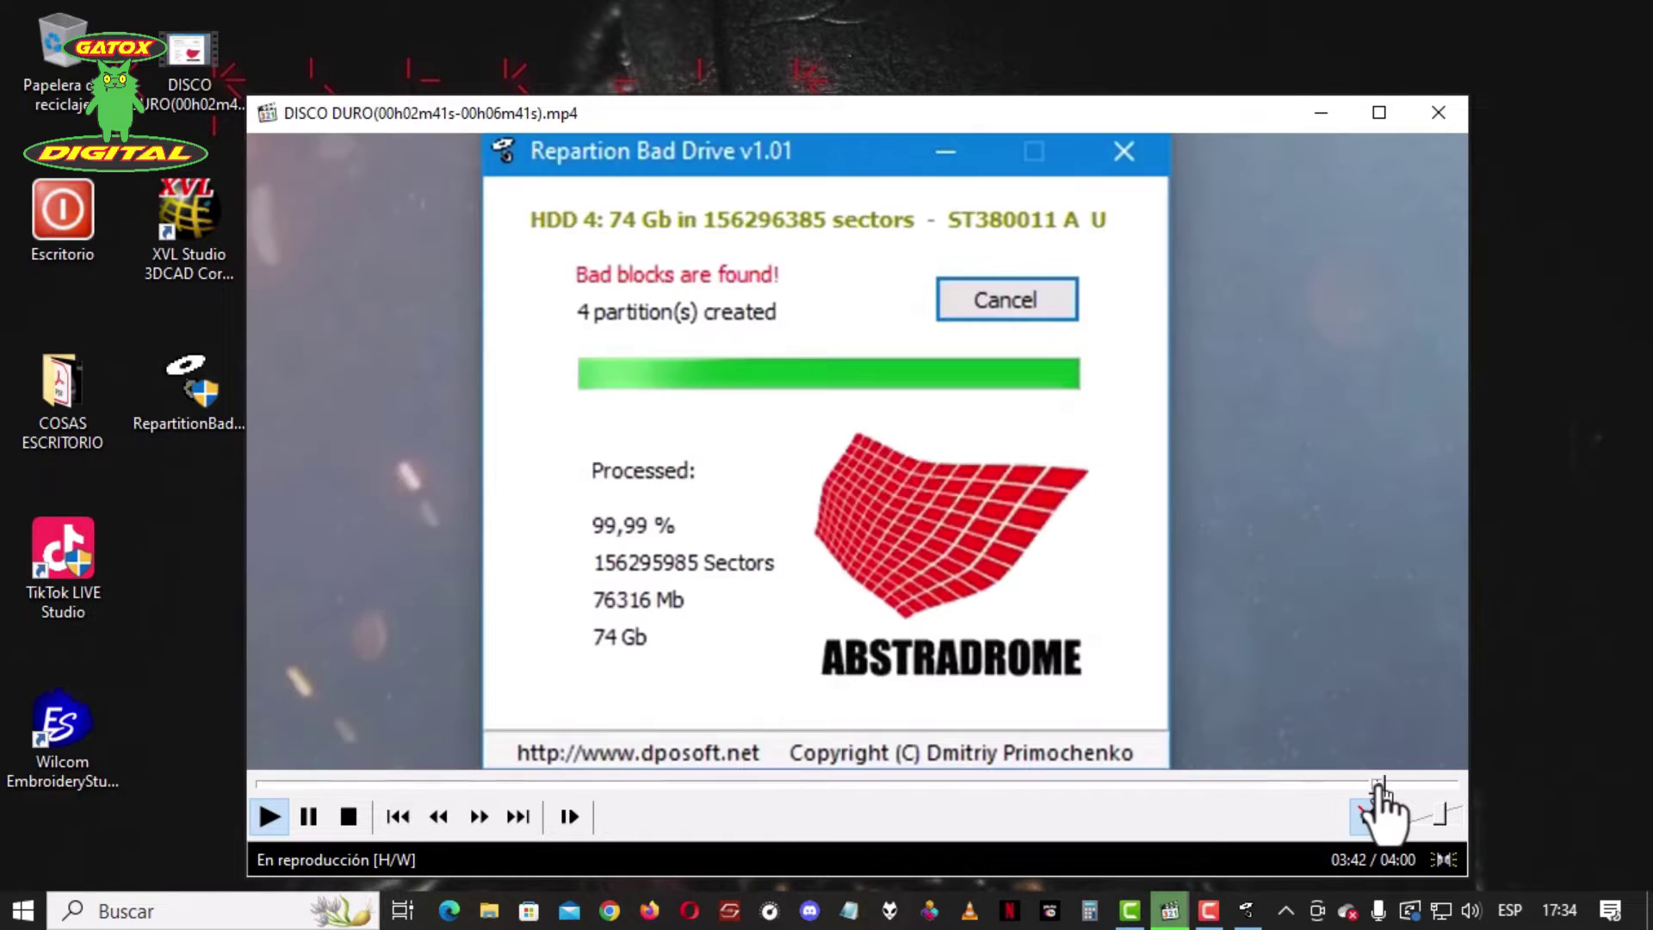
pyautogui.click(1373, 786)
pyautogui.click(1372, 785)
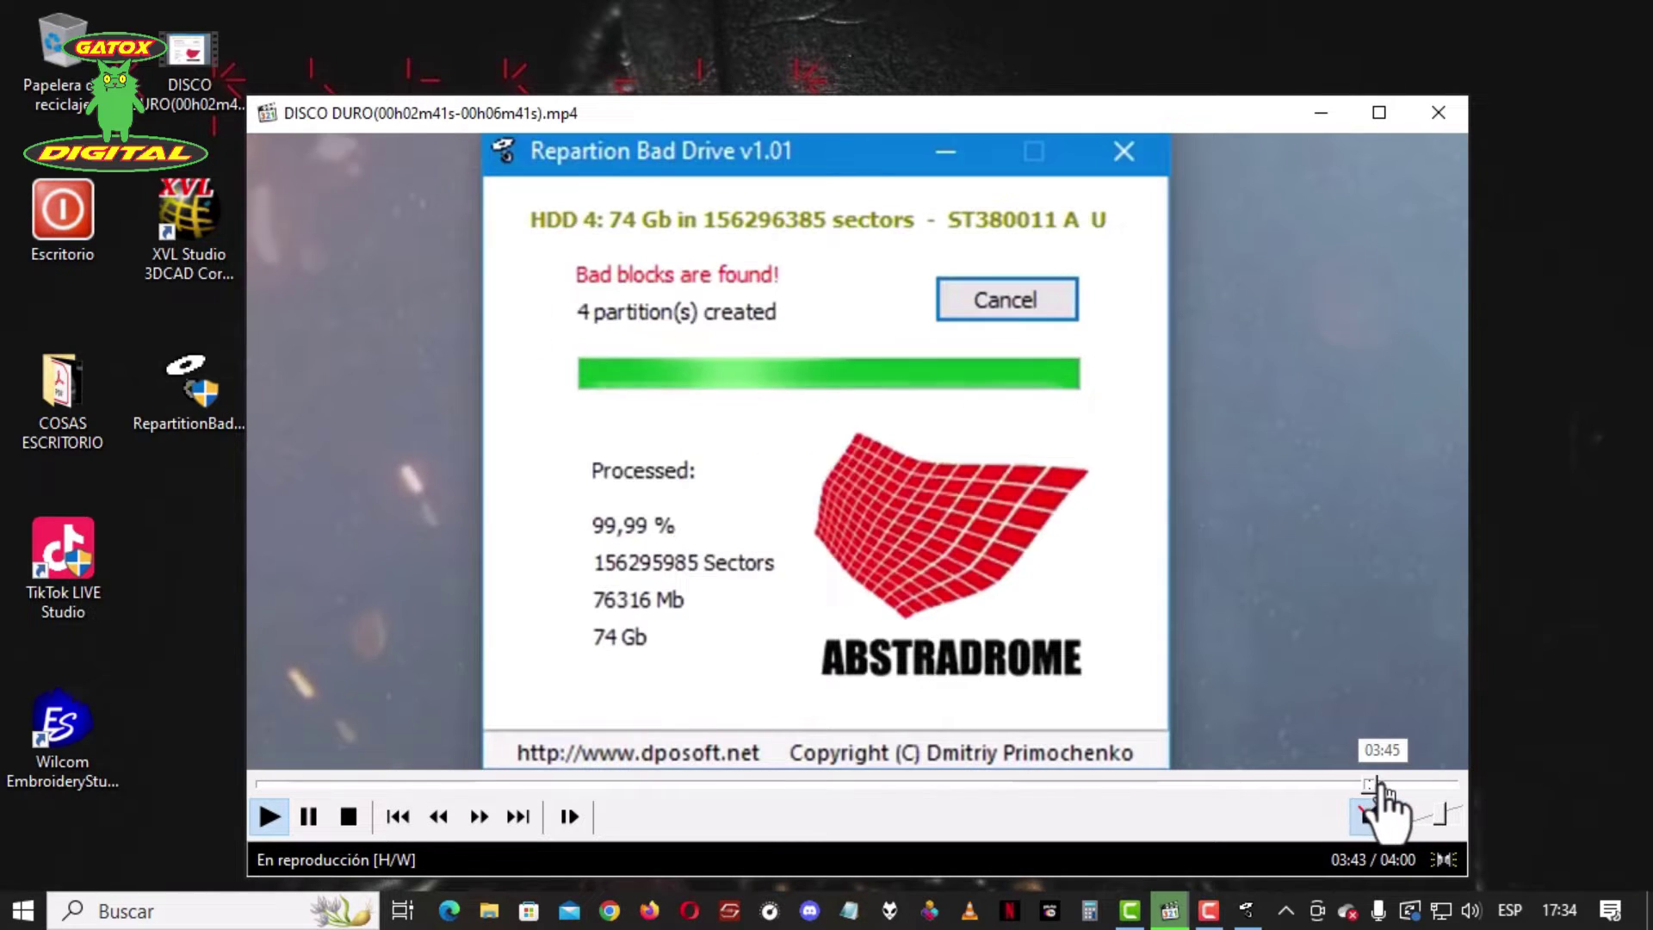
pyautogui.click(308, 817)
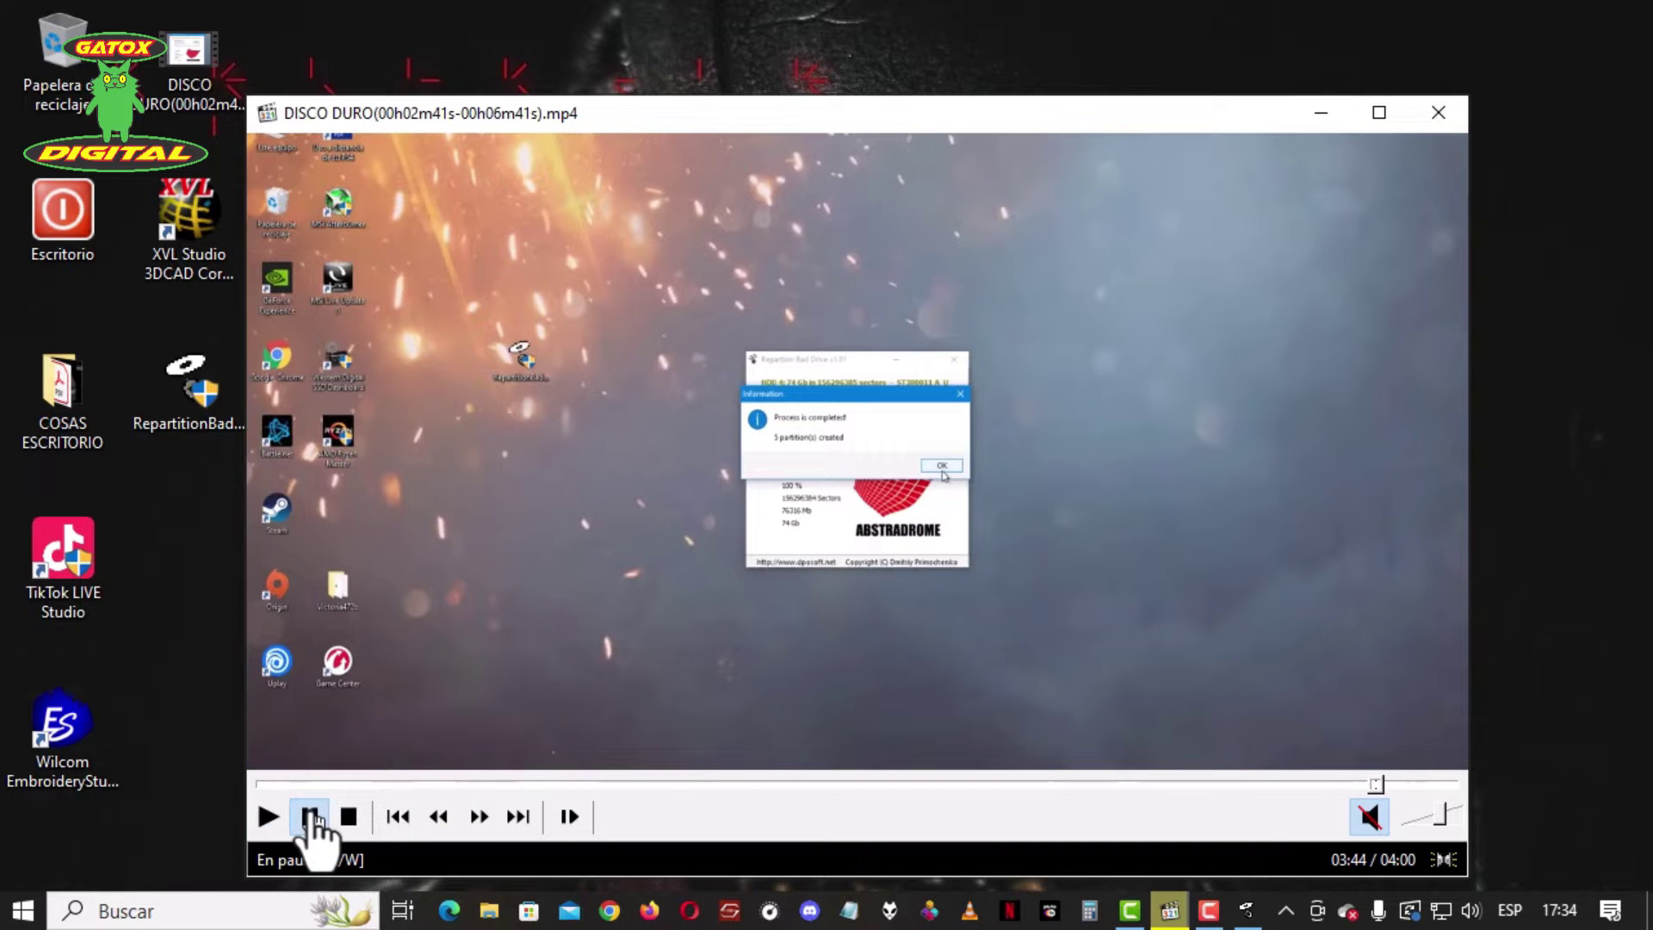
# Watch the rest of the demo video in full screen and close the player.
pyautogui.click(269, 816)
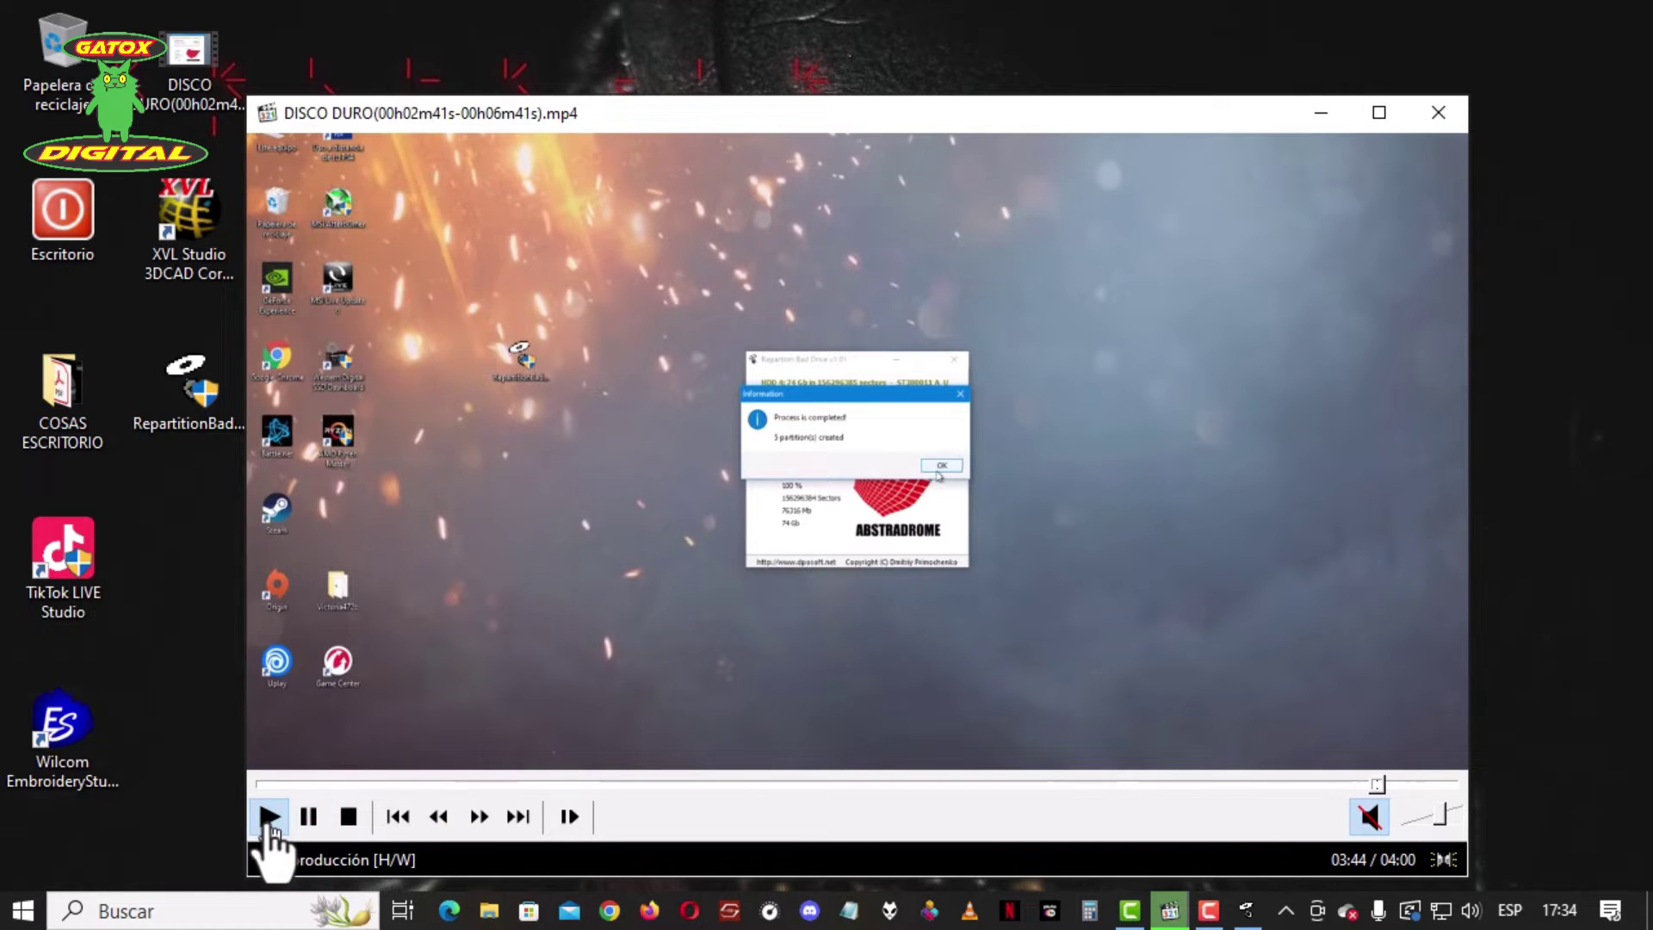
pyautogui.doubleClick(833, 431)
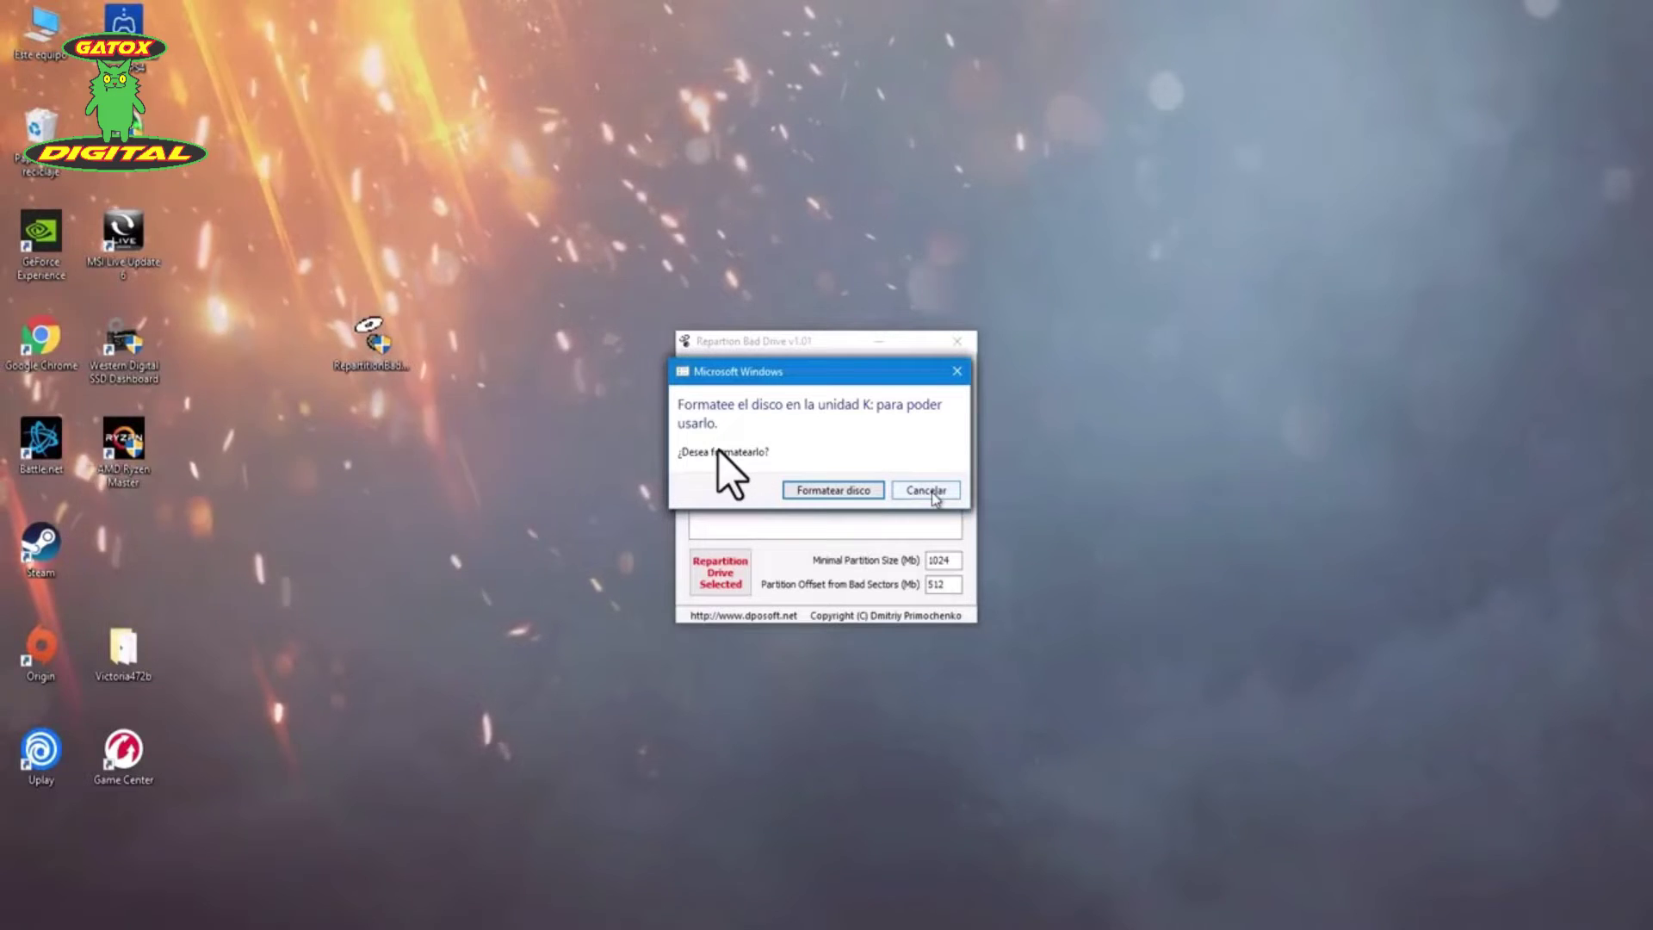
pyautogui.doubleClick(720, 452)
pyautogui.click(1436, 112)
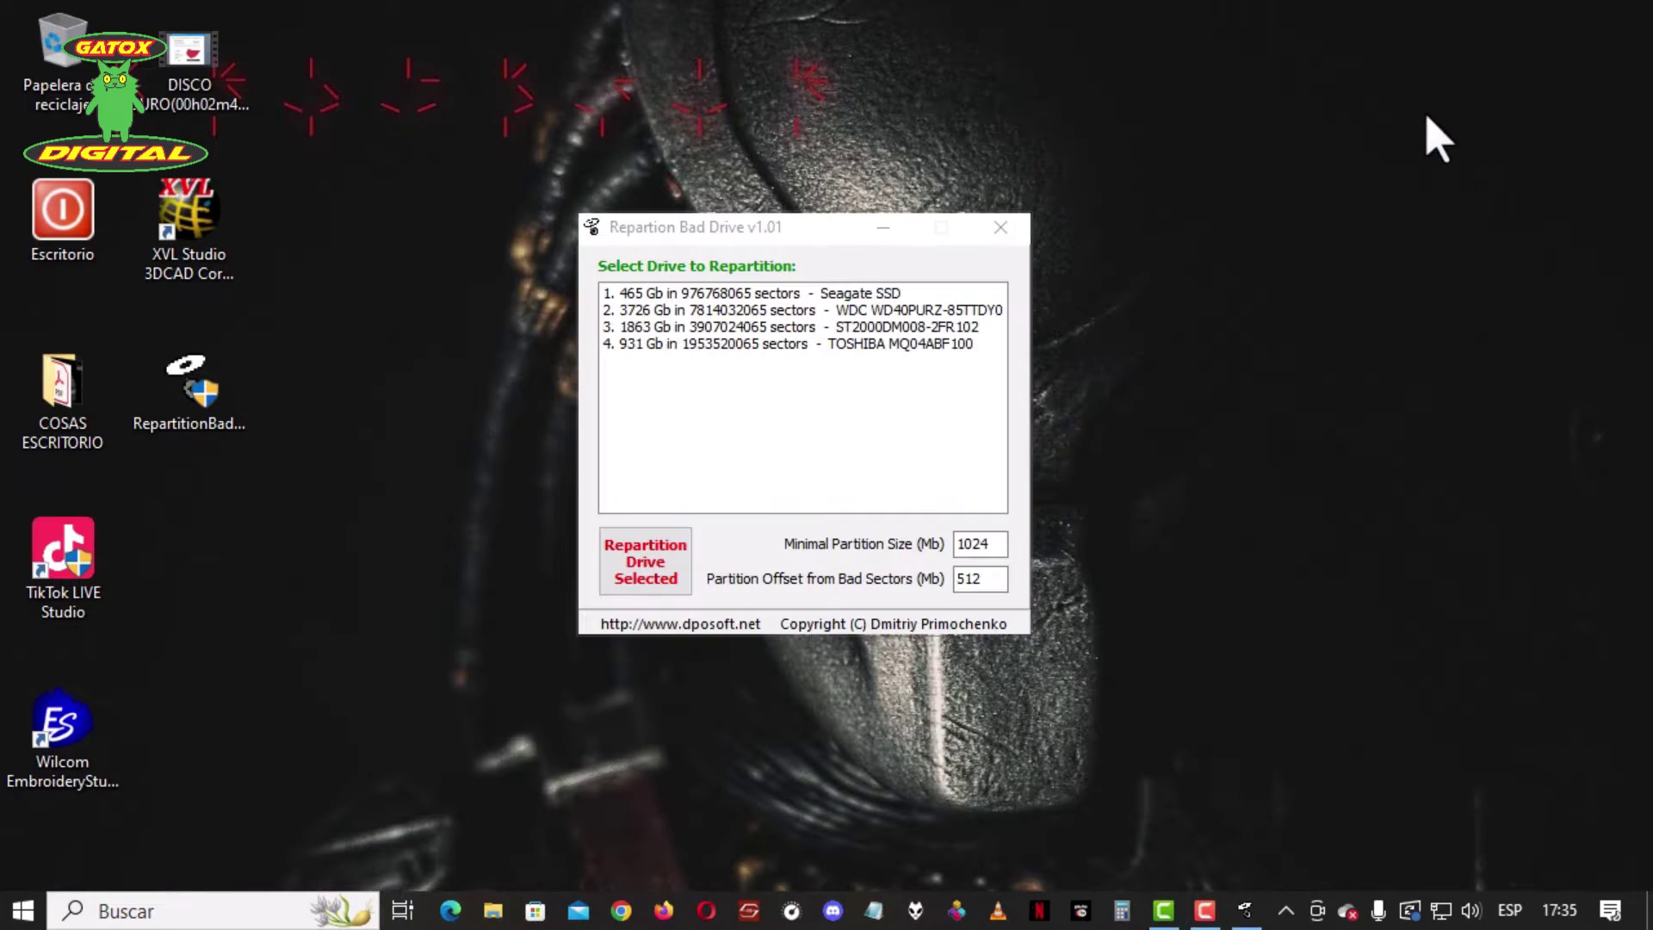
# Search Windows for "administrador de discos" to open Crear y formatear particiones del disco duro, and close the window it opens.
pyautogui.moveTo(737, 225); pyautogui.dragTo(715, 246)
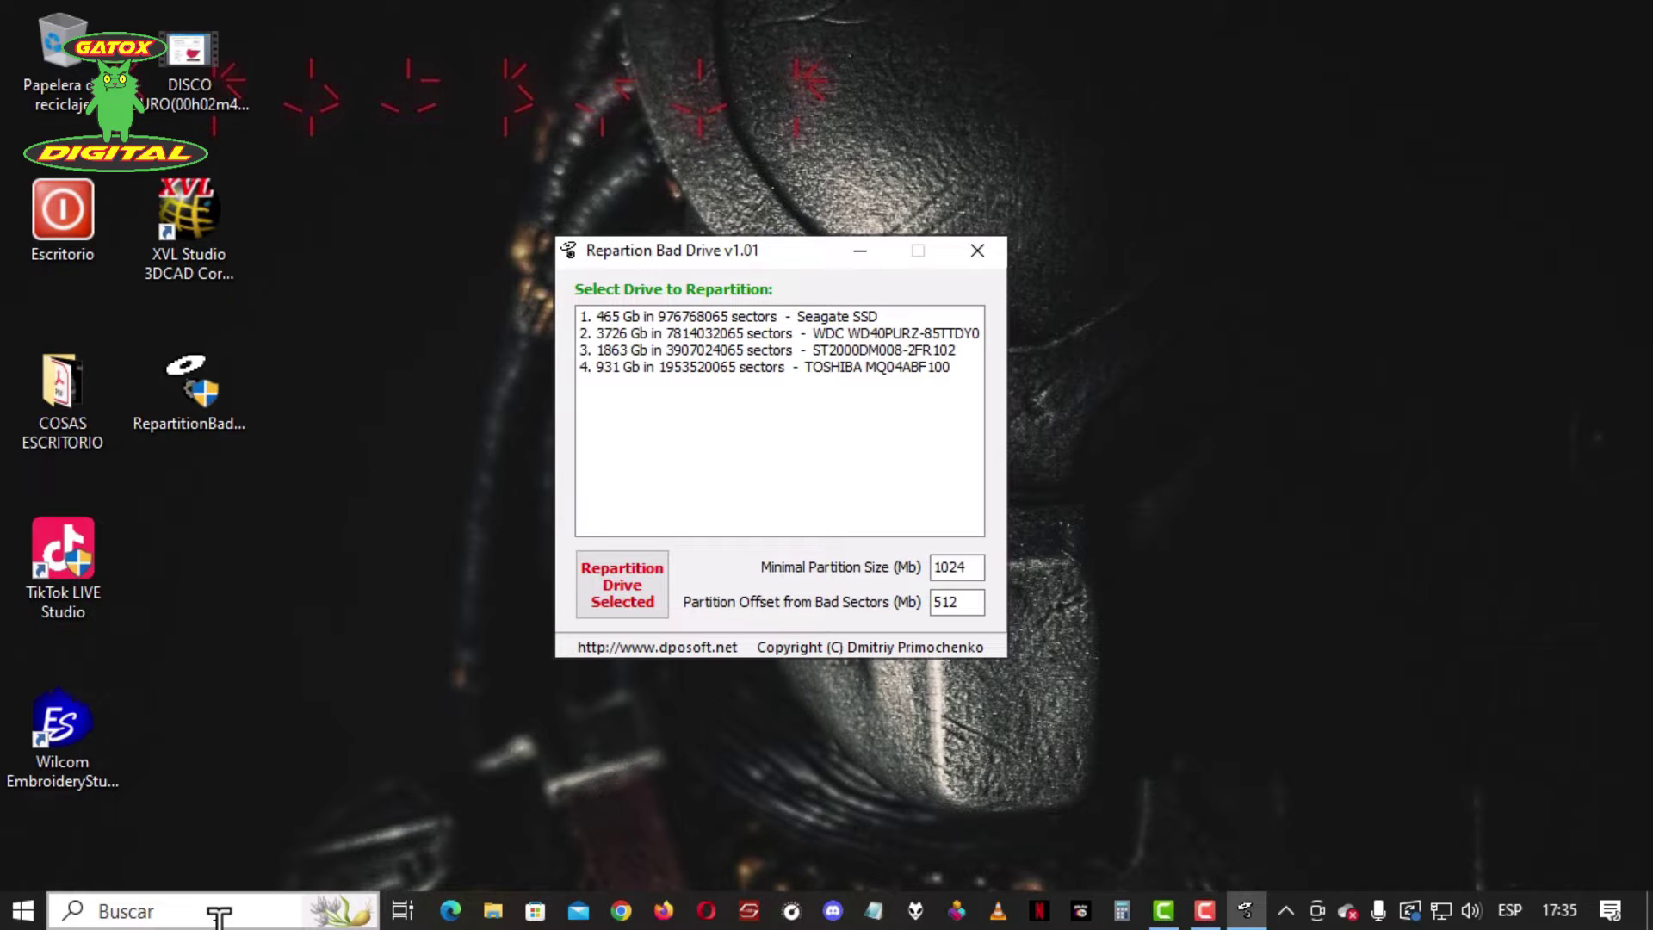
pyautogui.click(263, 911)
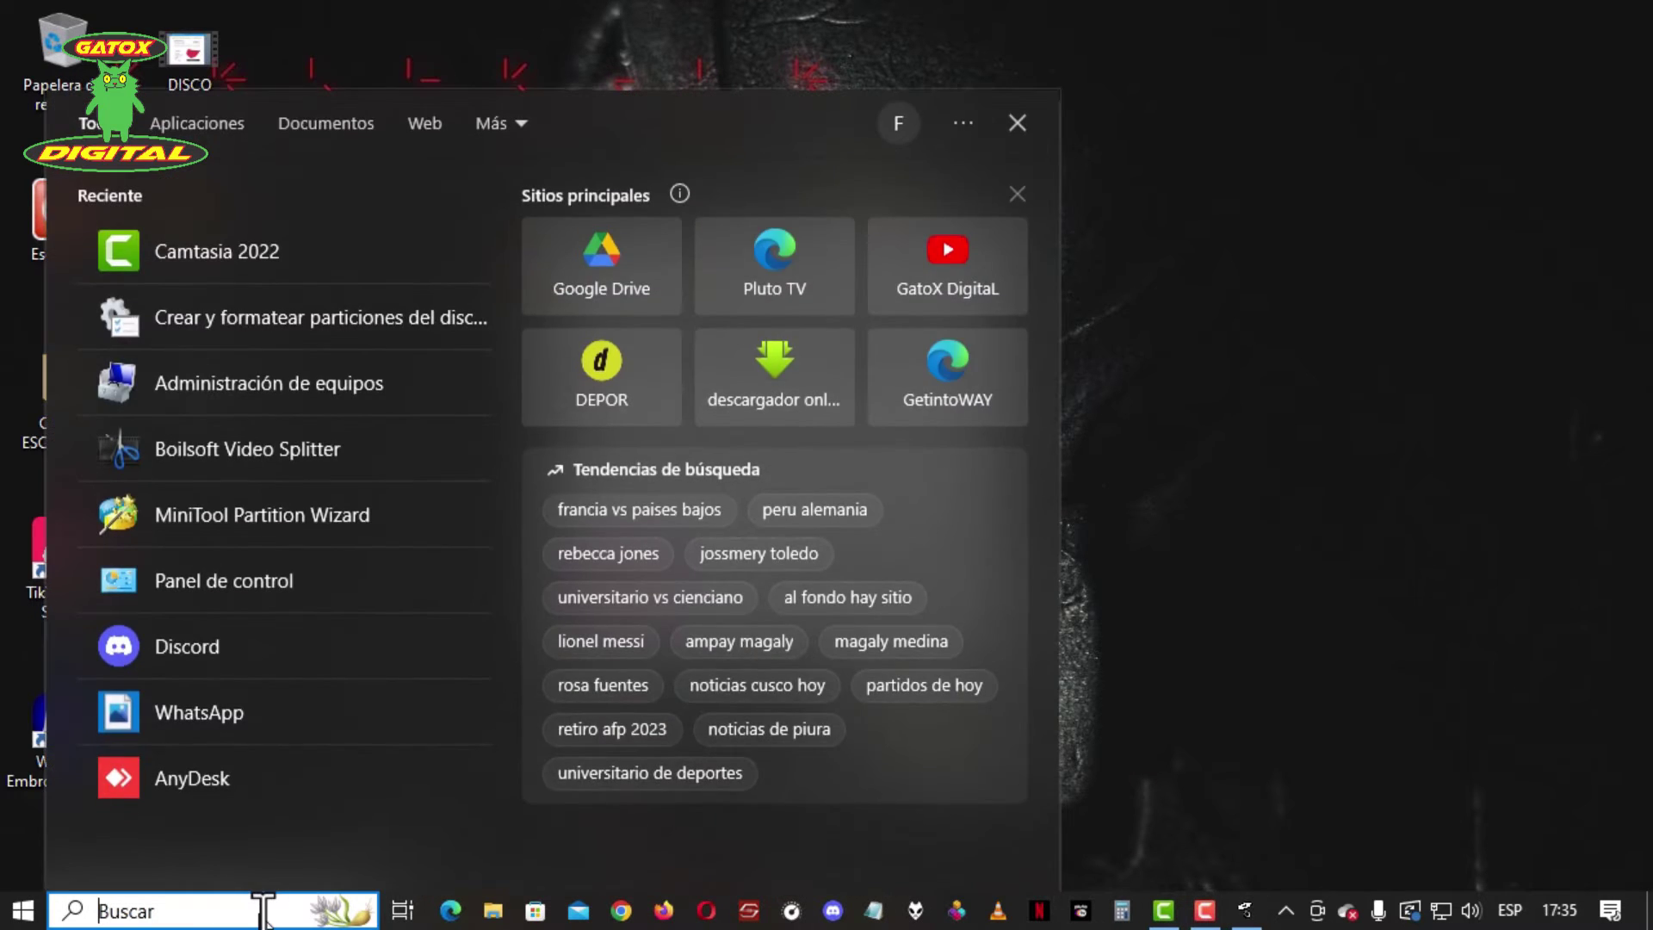
pyautogui.write('admin')
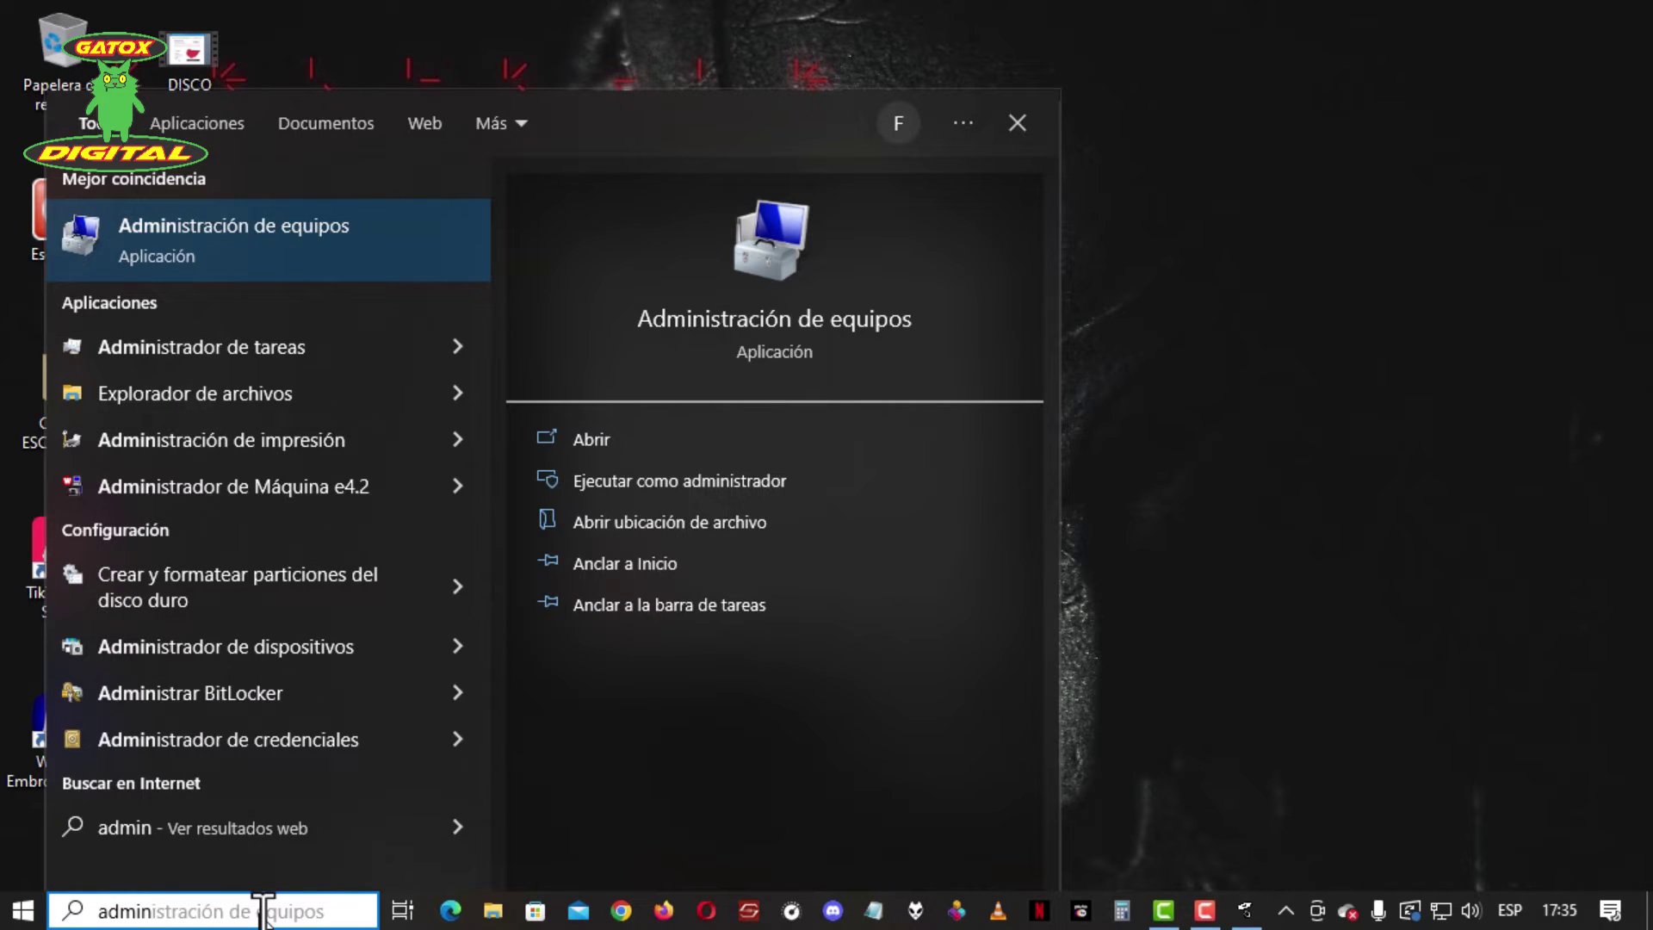
pyautogui.write('istrador')
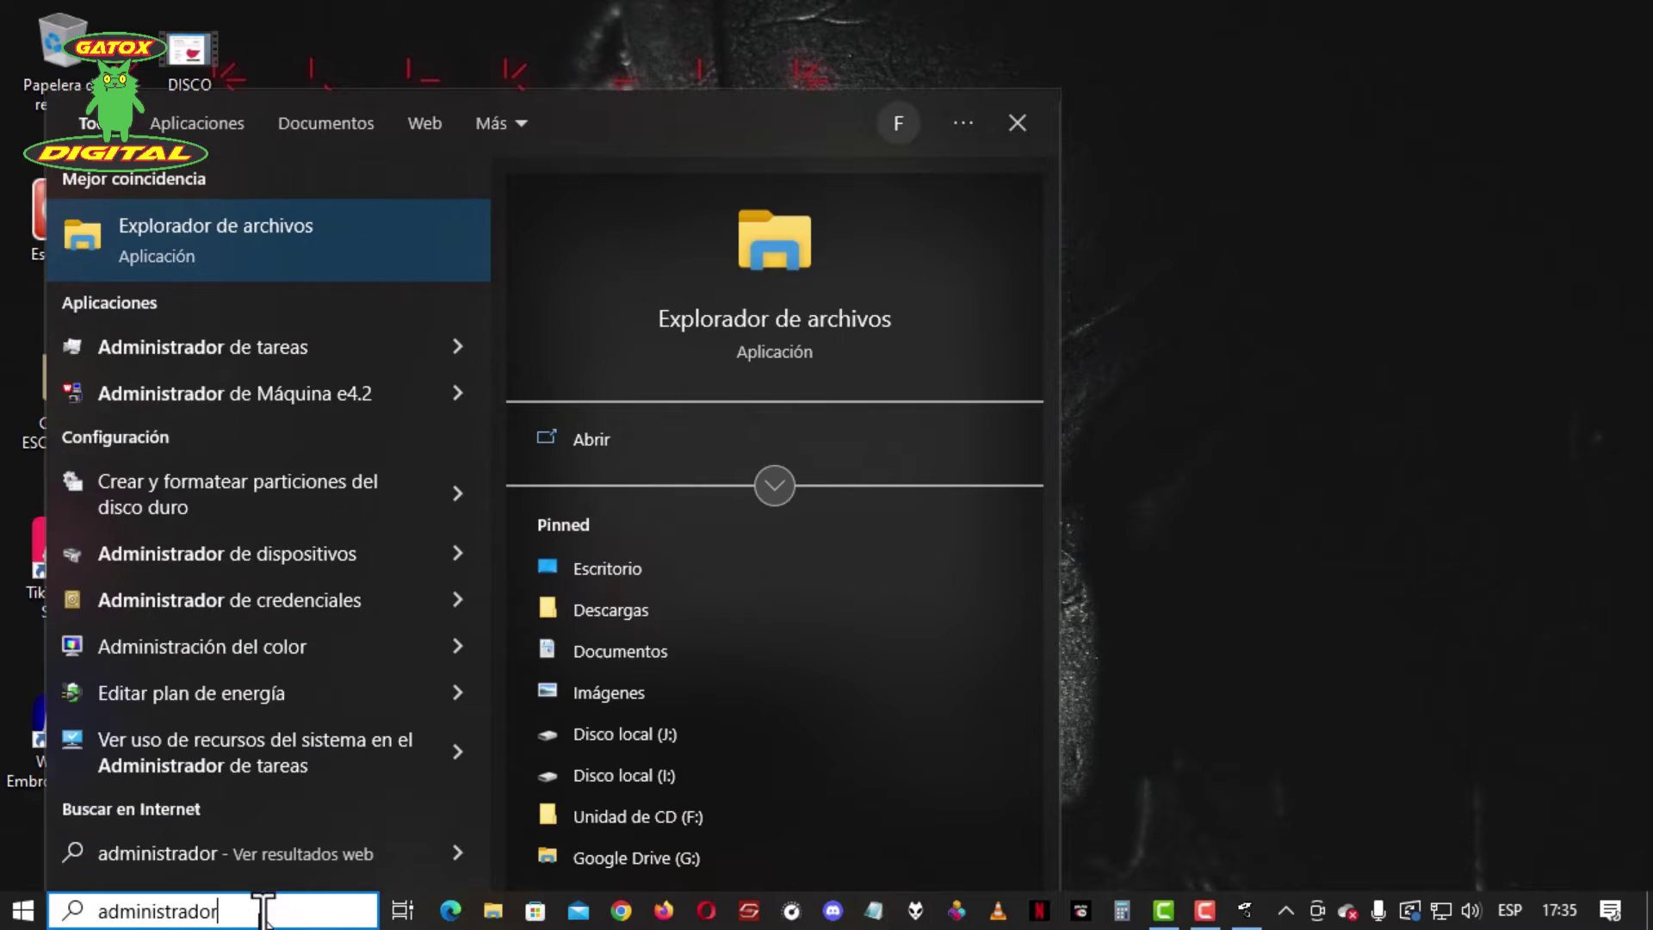
pyautogui.write(' de discos')
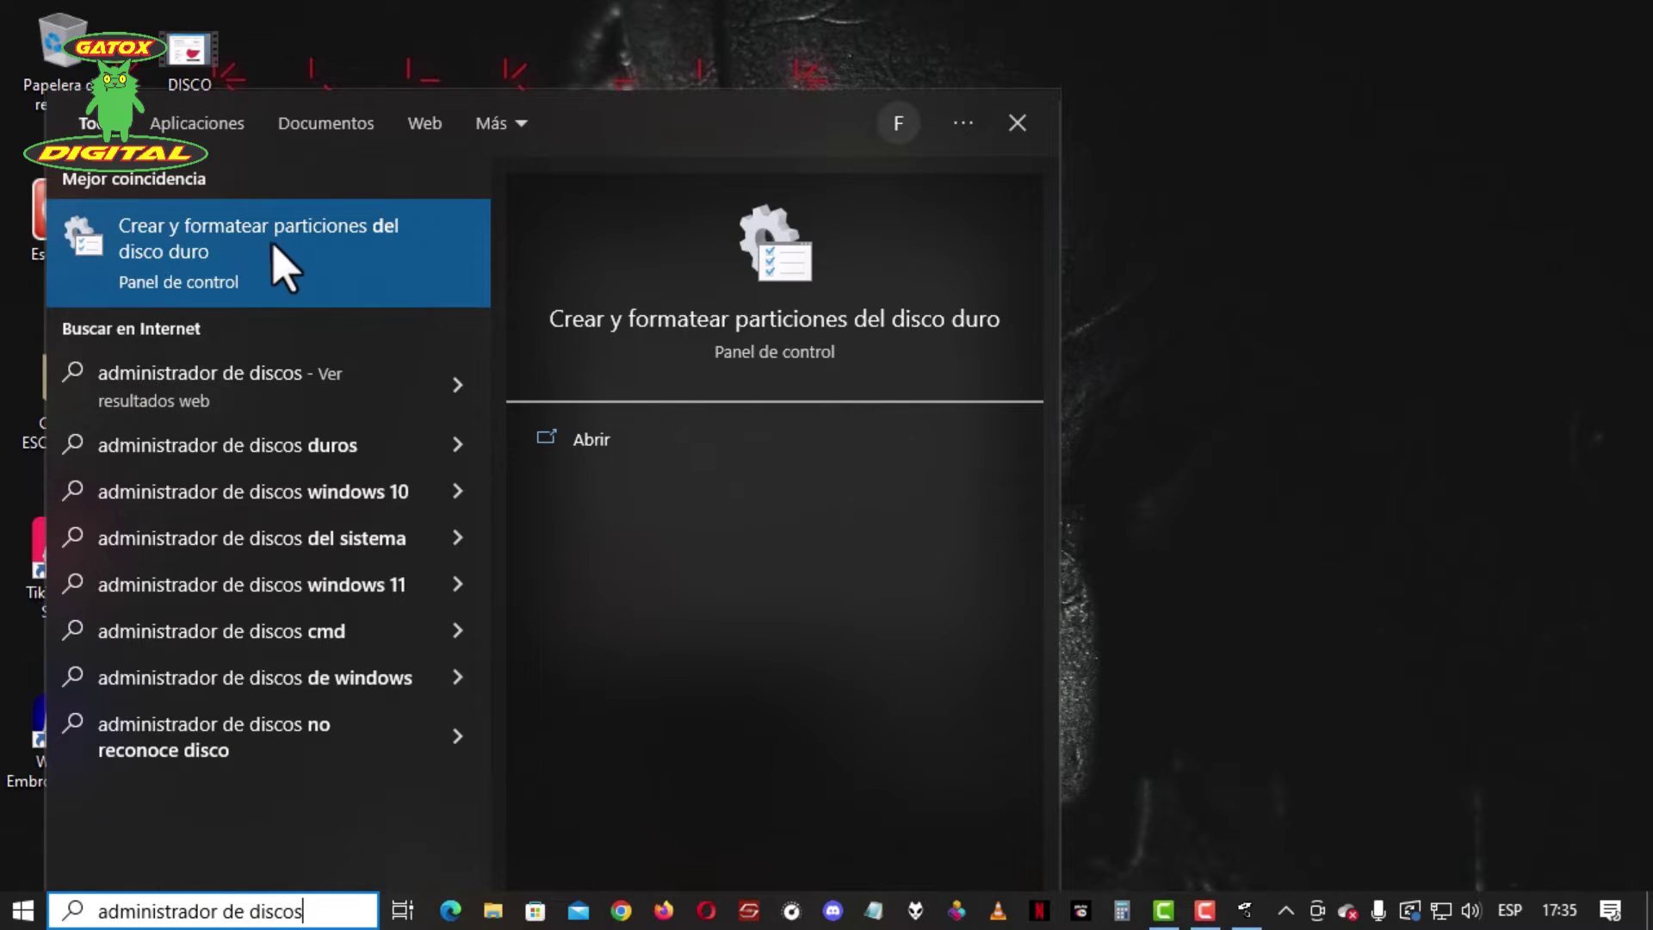
pyautogui.click(325, 267)
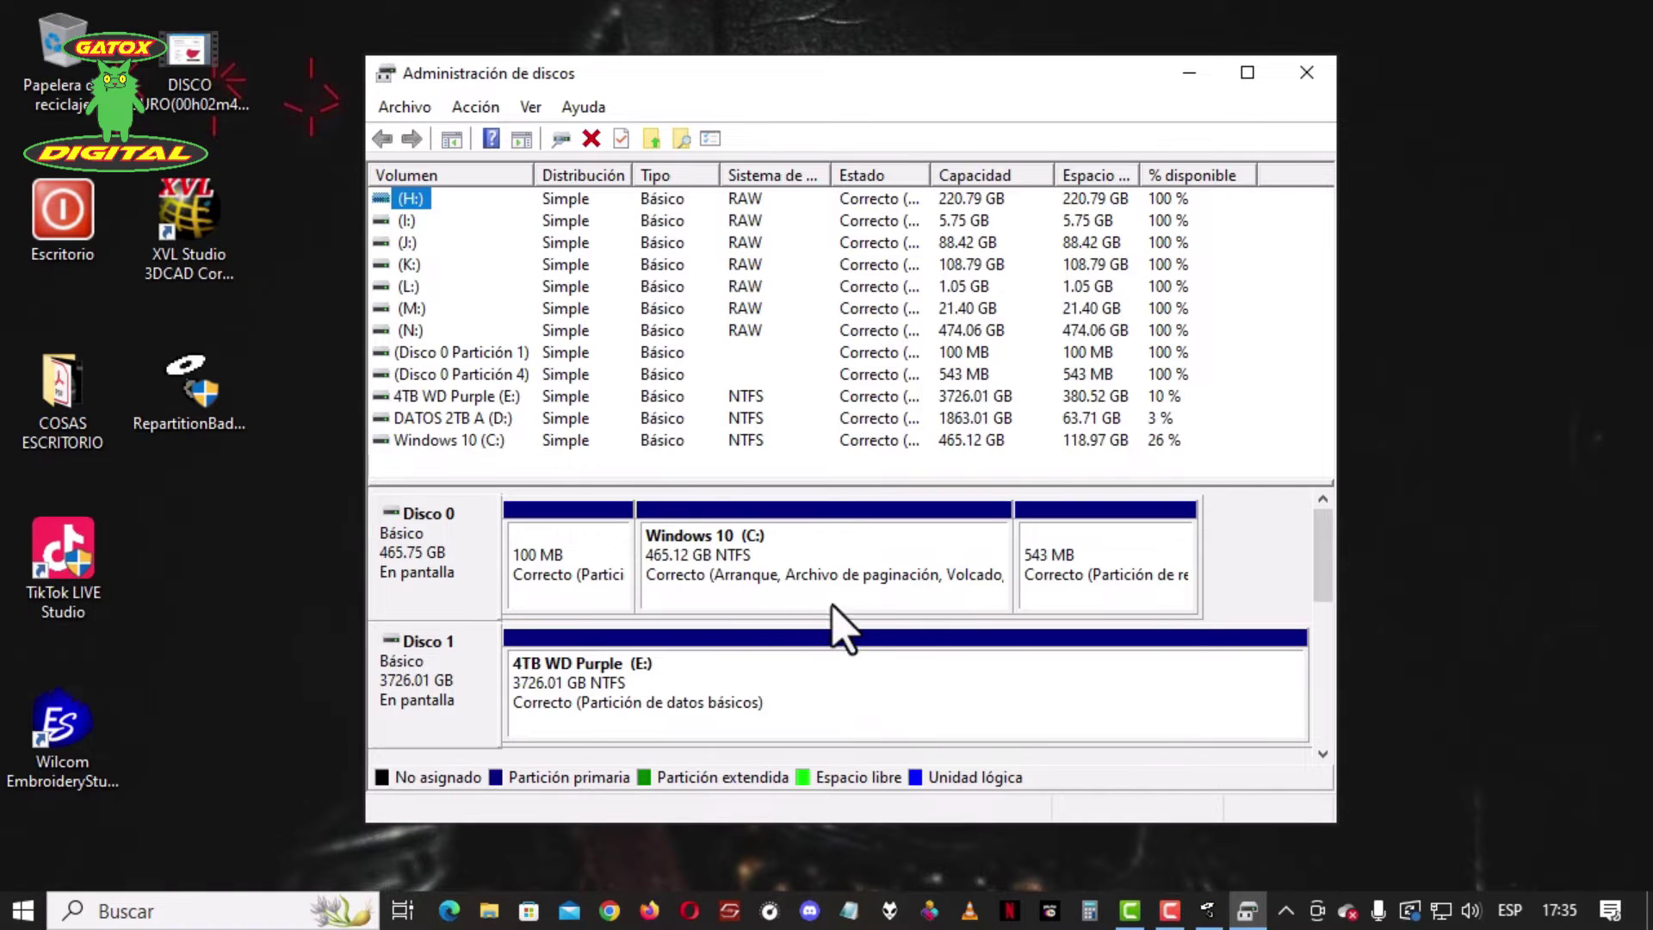
pyautogui.click(1320, 60)
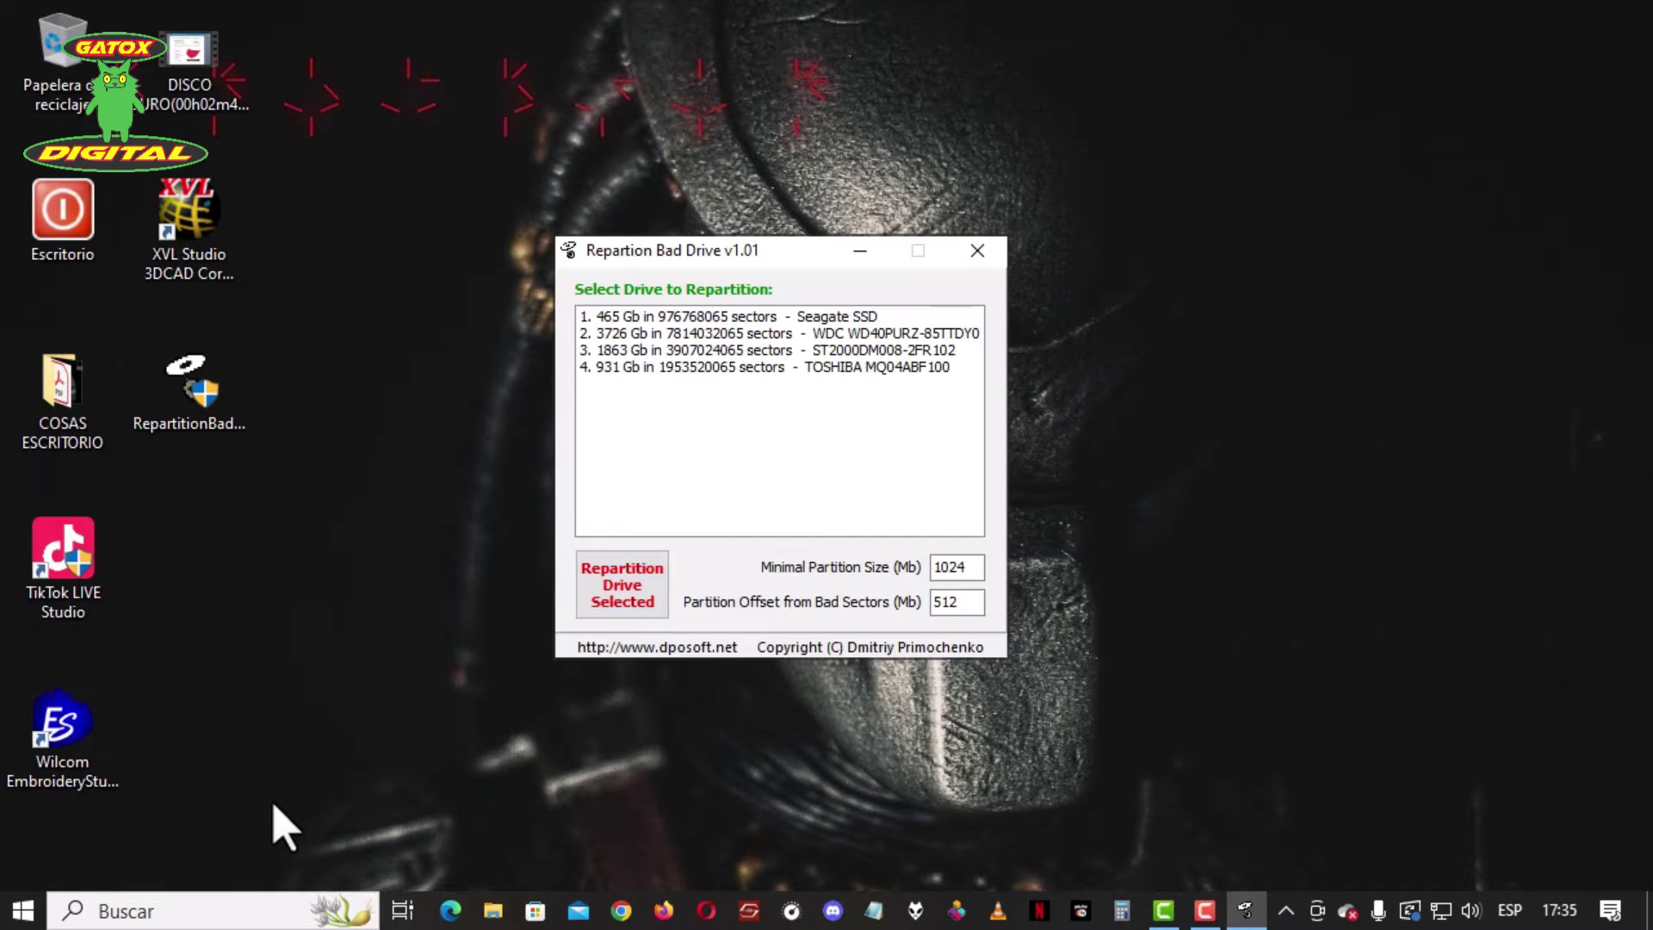
# Open Administración de discos by entering diskmgmt.msc afresh in the Run dialog, and close it again.
pyautogui.press('super+r')
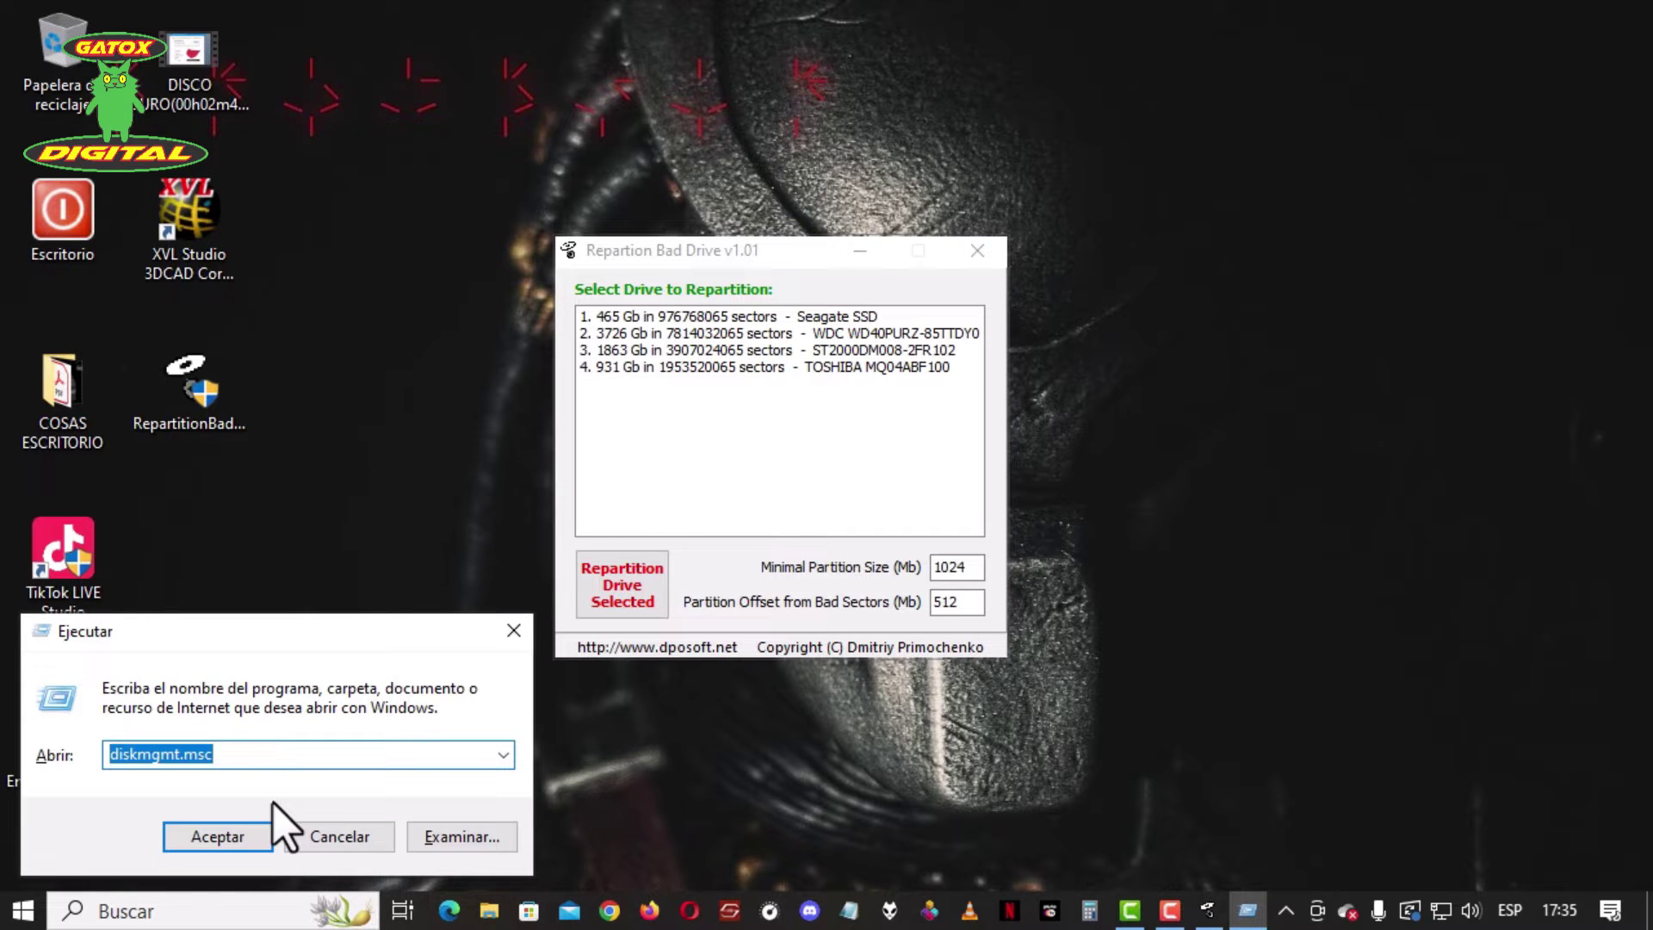
pyautogui.press('End')
pyautogui.press('BackSpace')
pyautogui.press('BackSpace')
pyautogui.press('BackSpace')
pyautogui.press('BackSpace')
pyautogui.press('BackSpace')
pyautogui.press('BackSpace')
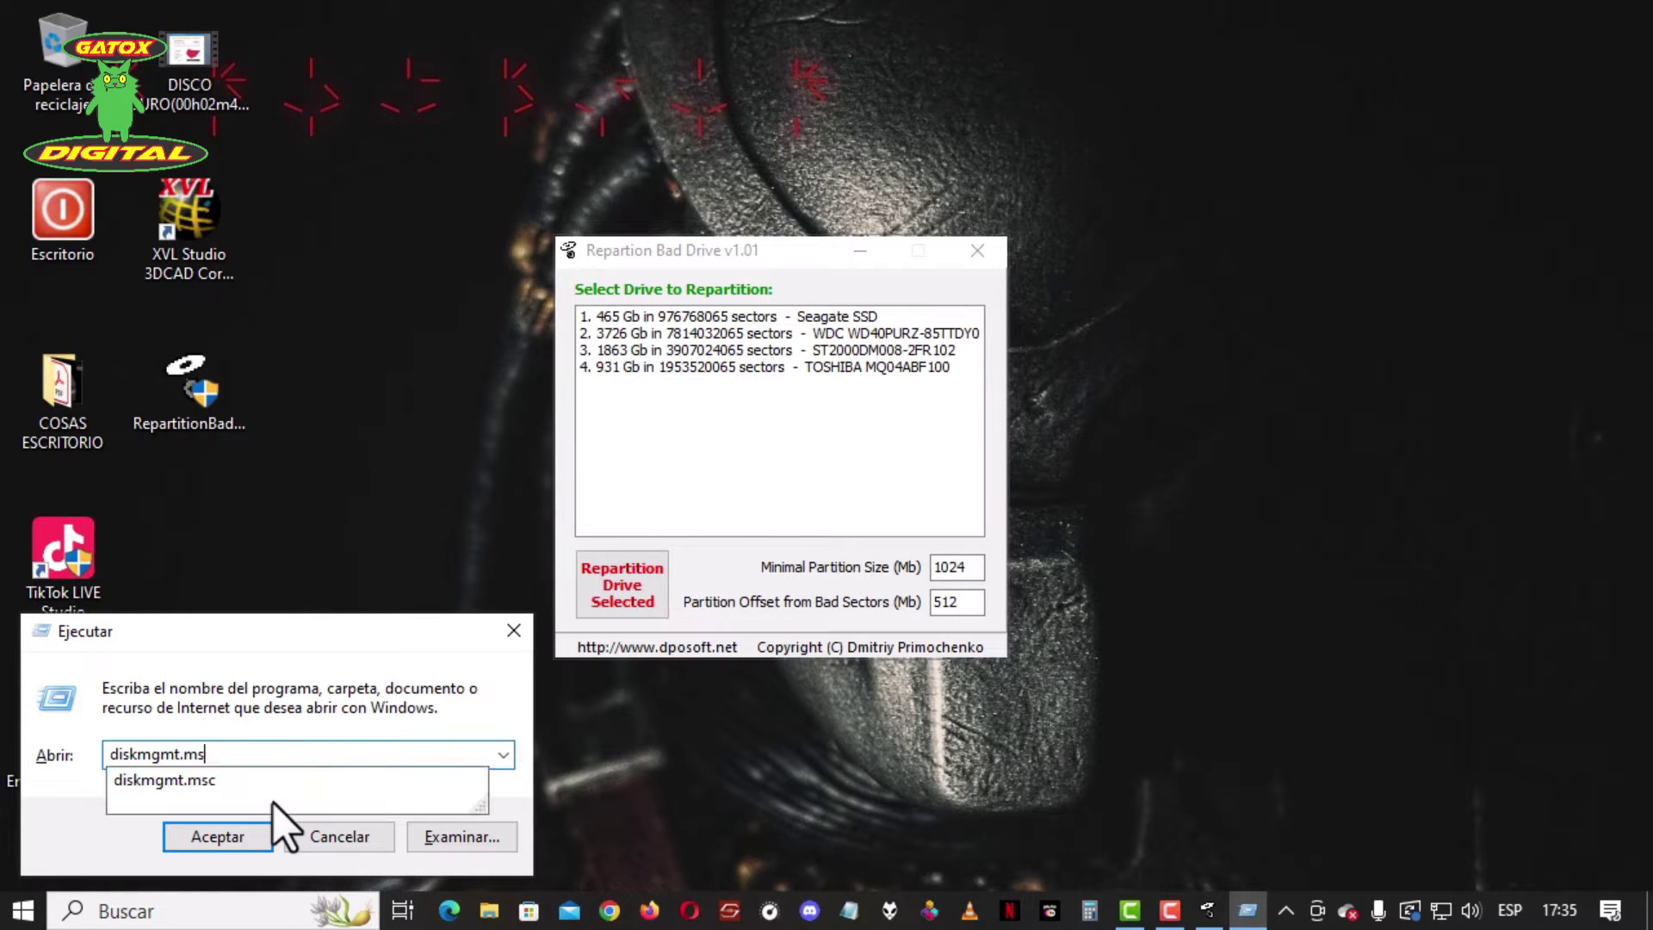
pyautogui.press('BackSpace')
pyautogui.press('BackSpace')
pyautogui.press('BackSpace')
pyautogui.press('BackSpace')
pyautogui.press('BackSpace')
pyautogui.press('BackSpace')
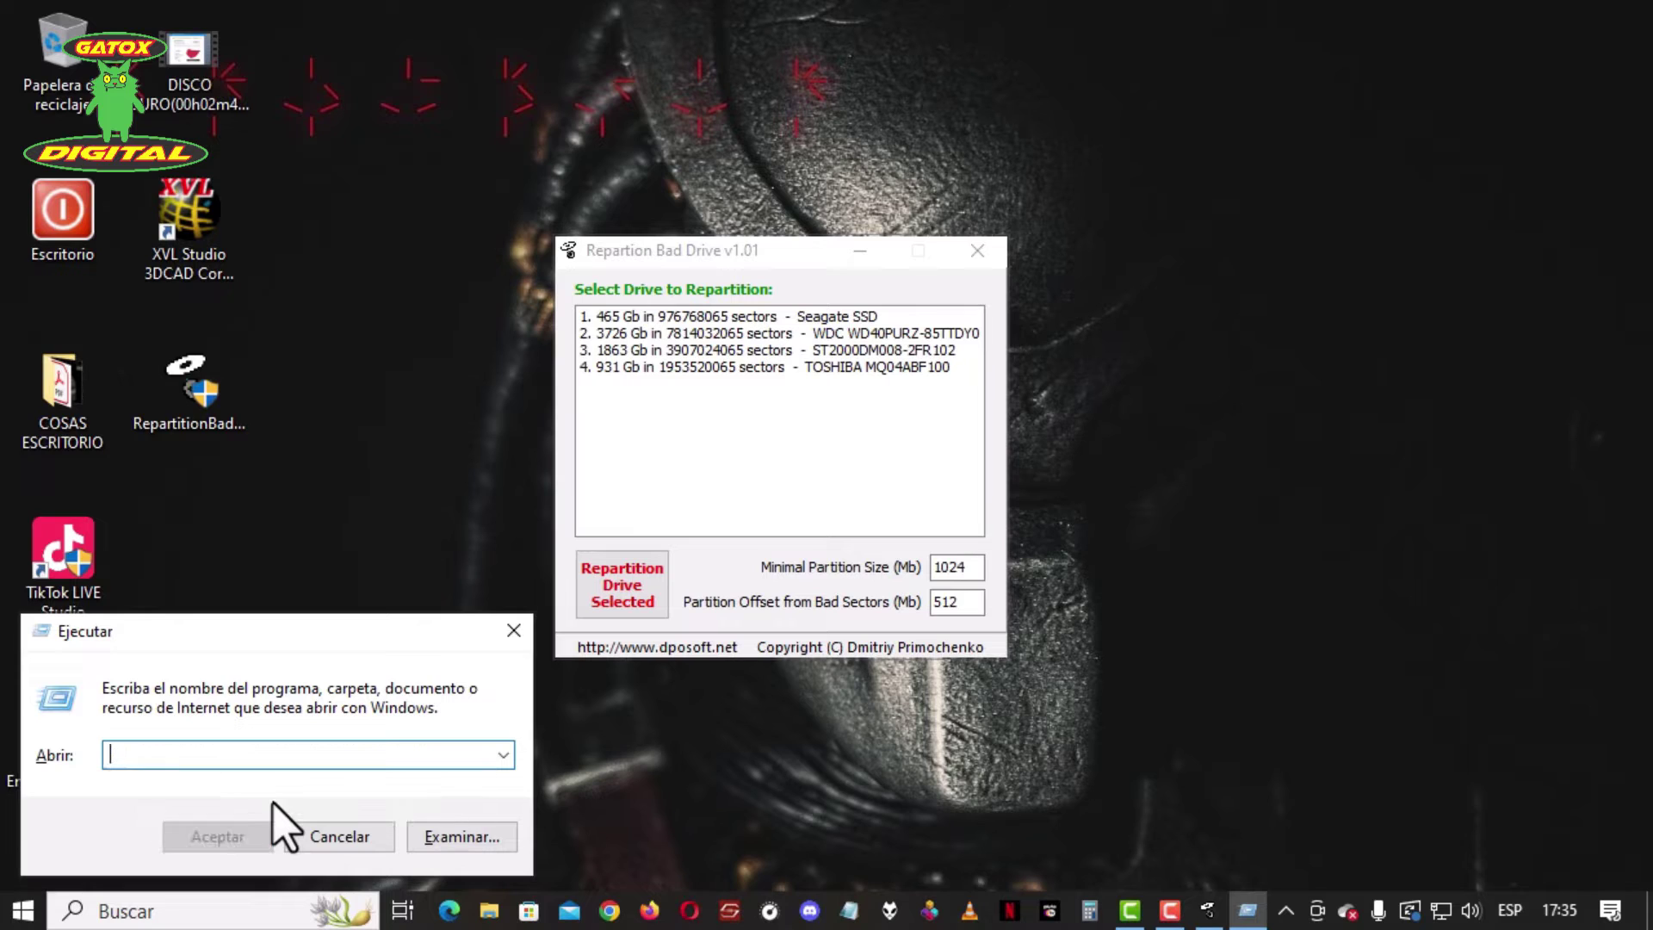
pyautogui.write('disk')
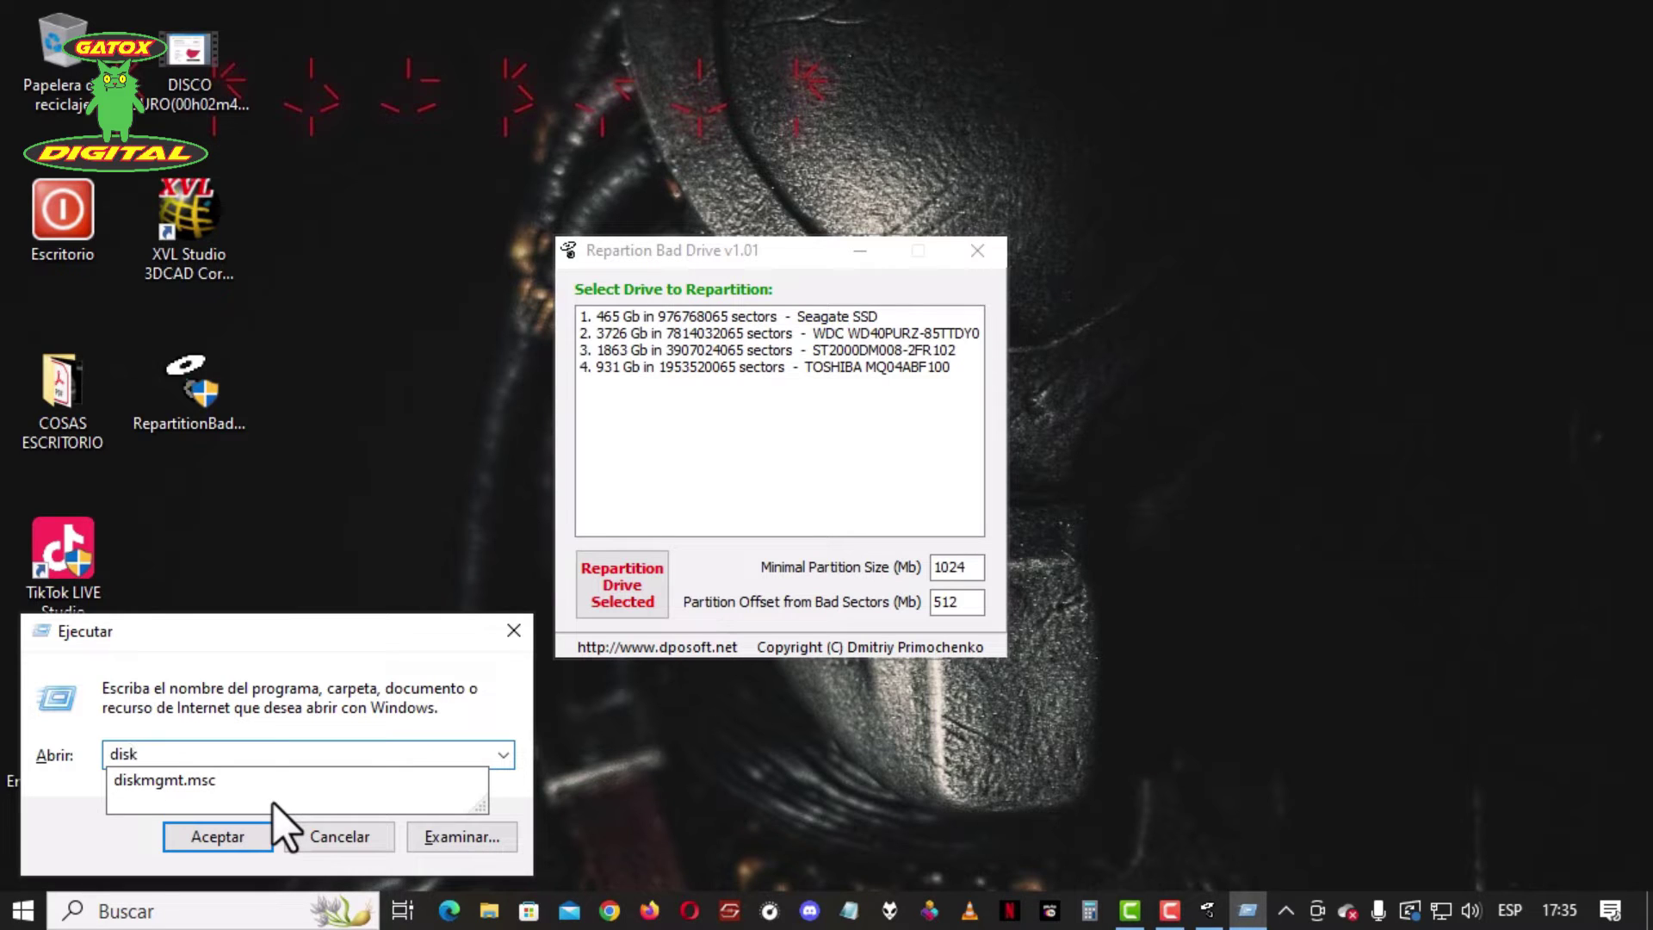
pyautogui.write('mgmt')
pyautogui.write('.msc')
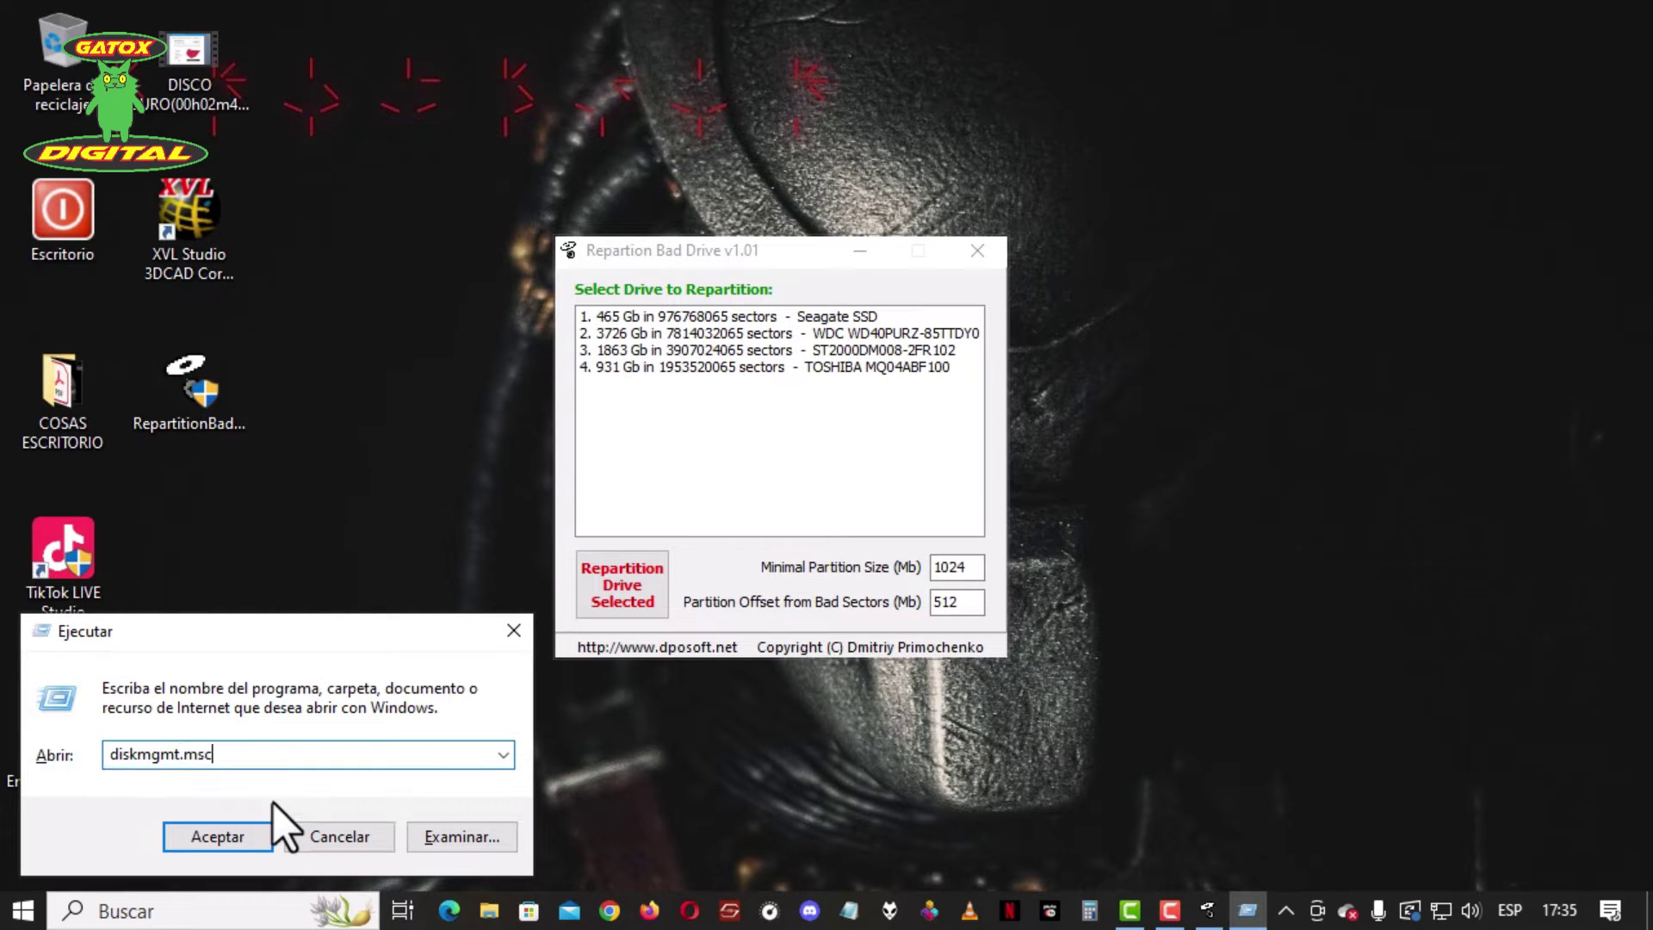
pyautogui.press('Return')
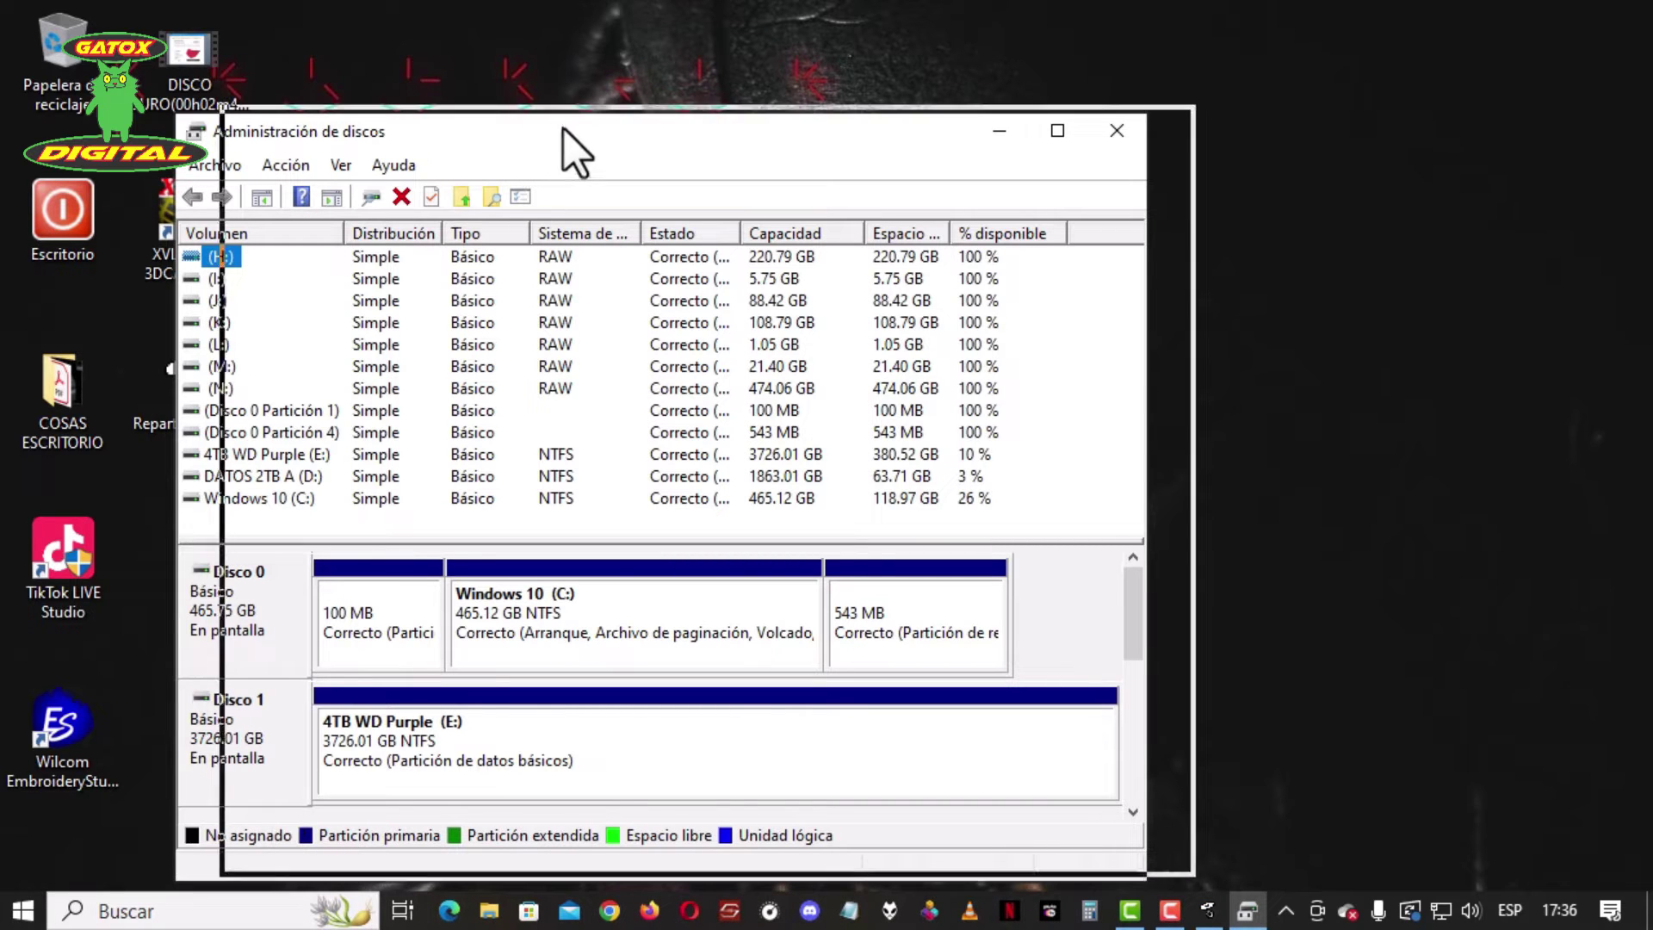
pyautogui.moveTo(565, 129); pyautogui.dragTo(616, 122)
pyautogui.click(1190, 129)
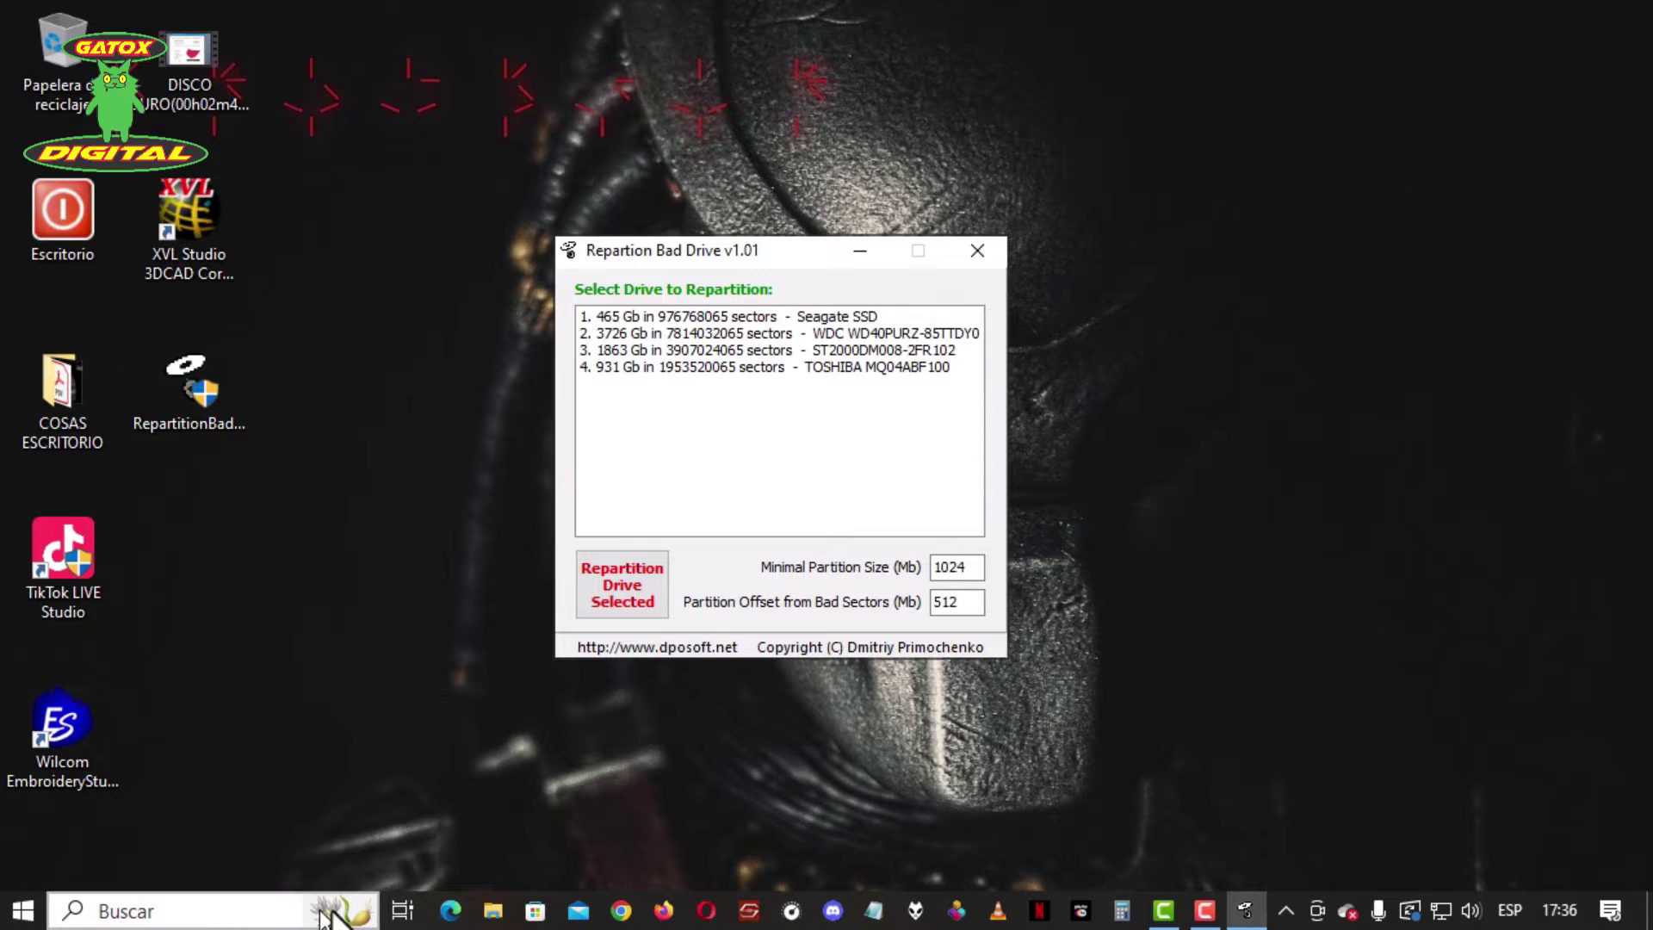
# Open File Explorer and show Este equipo.
pyautogui.click(493, 910)
pyautogui.click(93, 678)
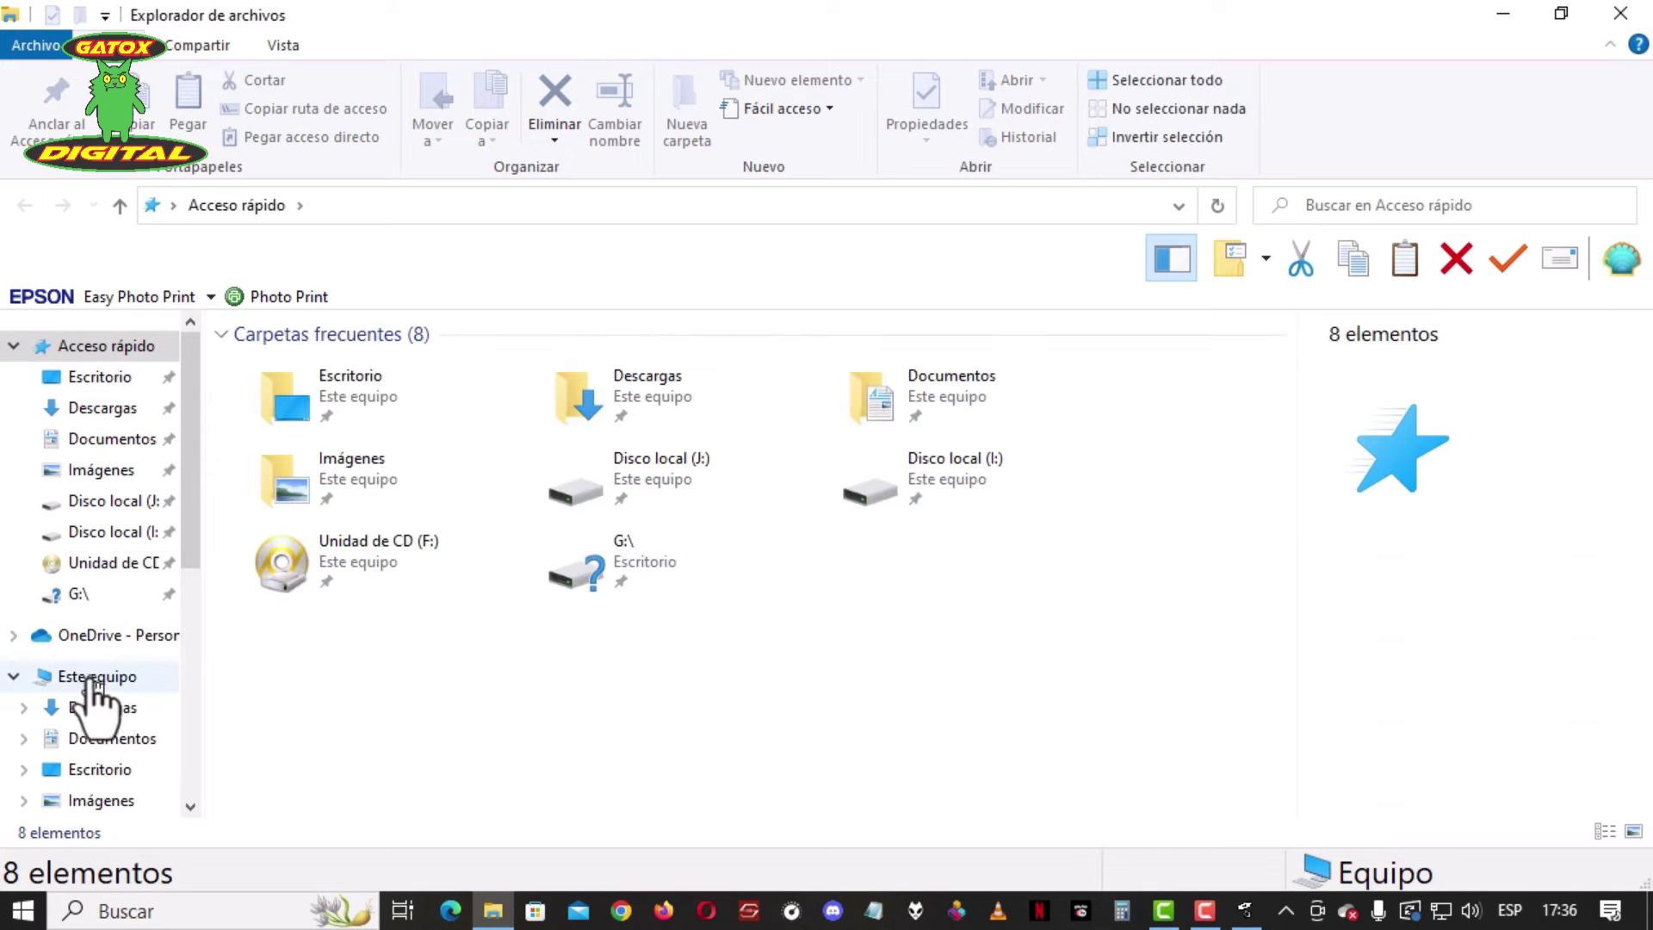
pyautogui.rightClick(93, 677)
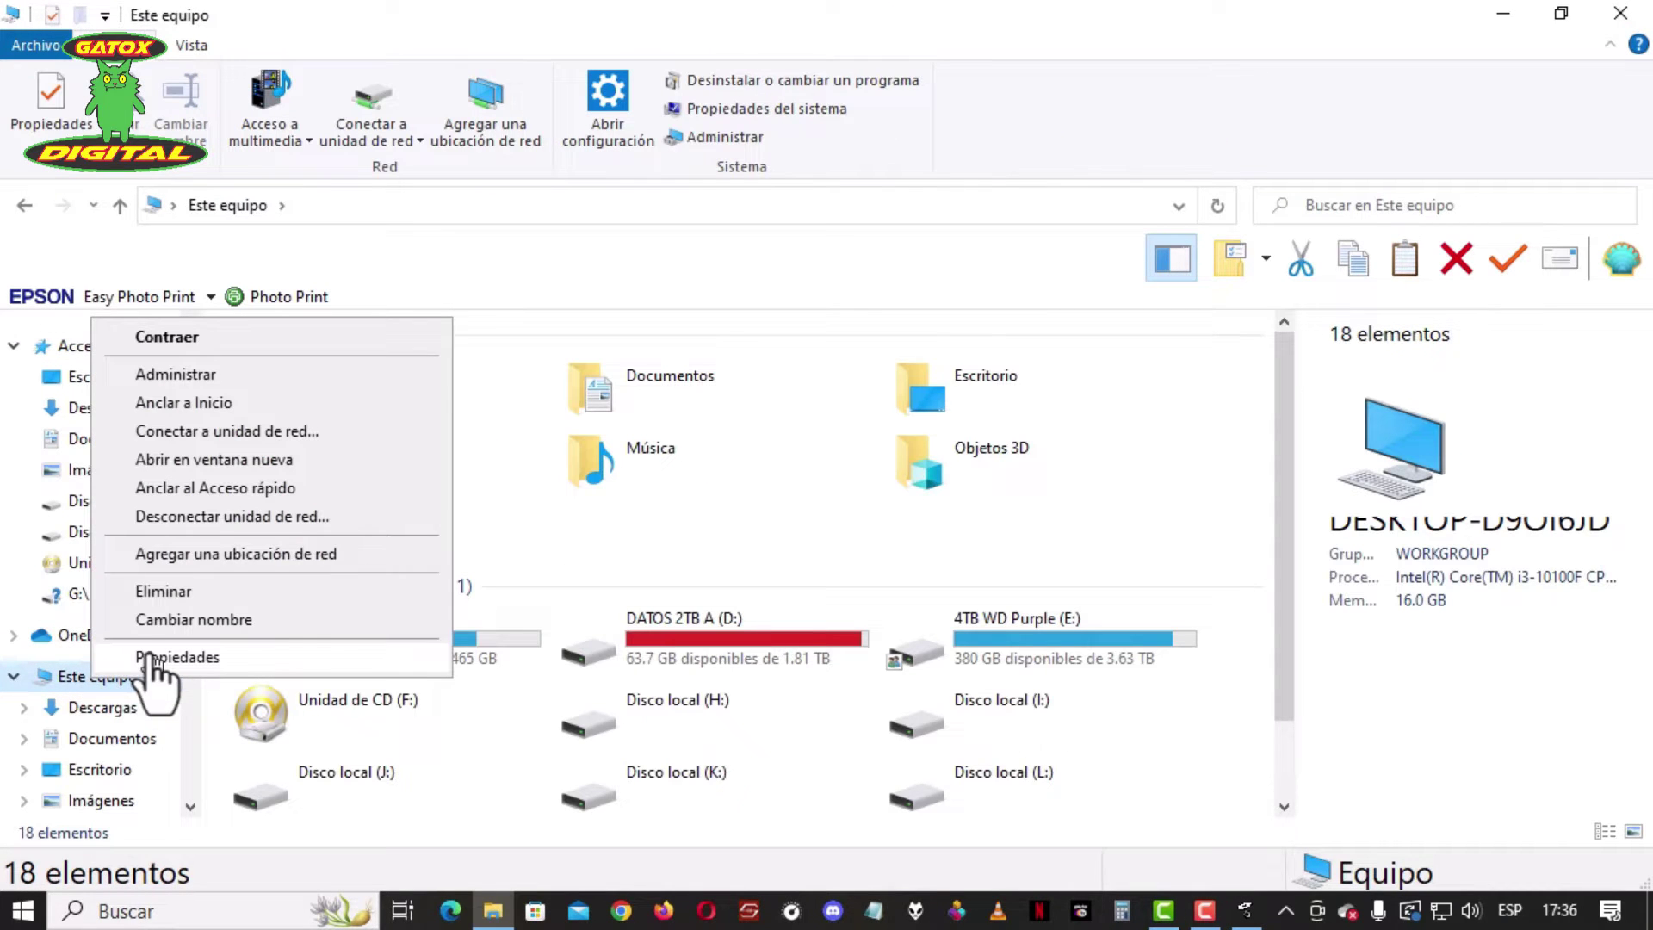
pyautogui.click(136, 659)
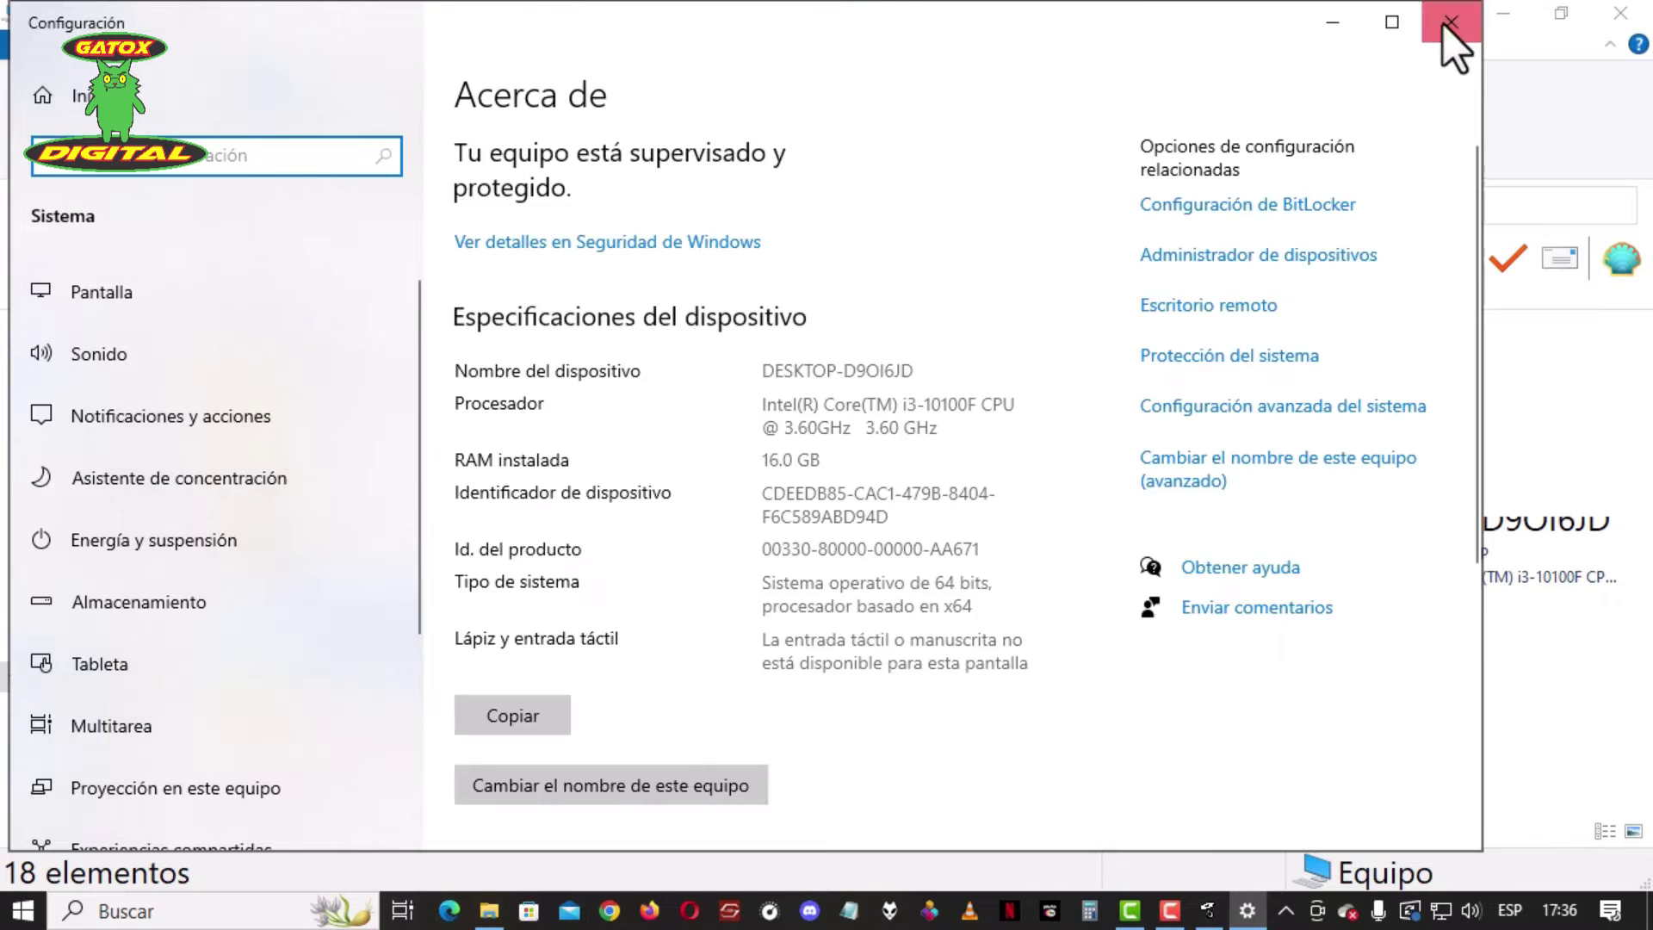
pyautogui.click(1452, 21)
# Open Administración de equipos from Este equipo and load Administración de discos under Almacenamiento.
pyautogui.rightClick(95, 678)
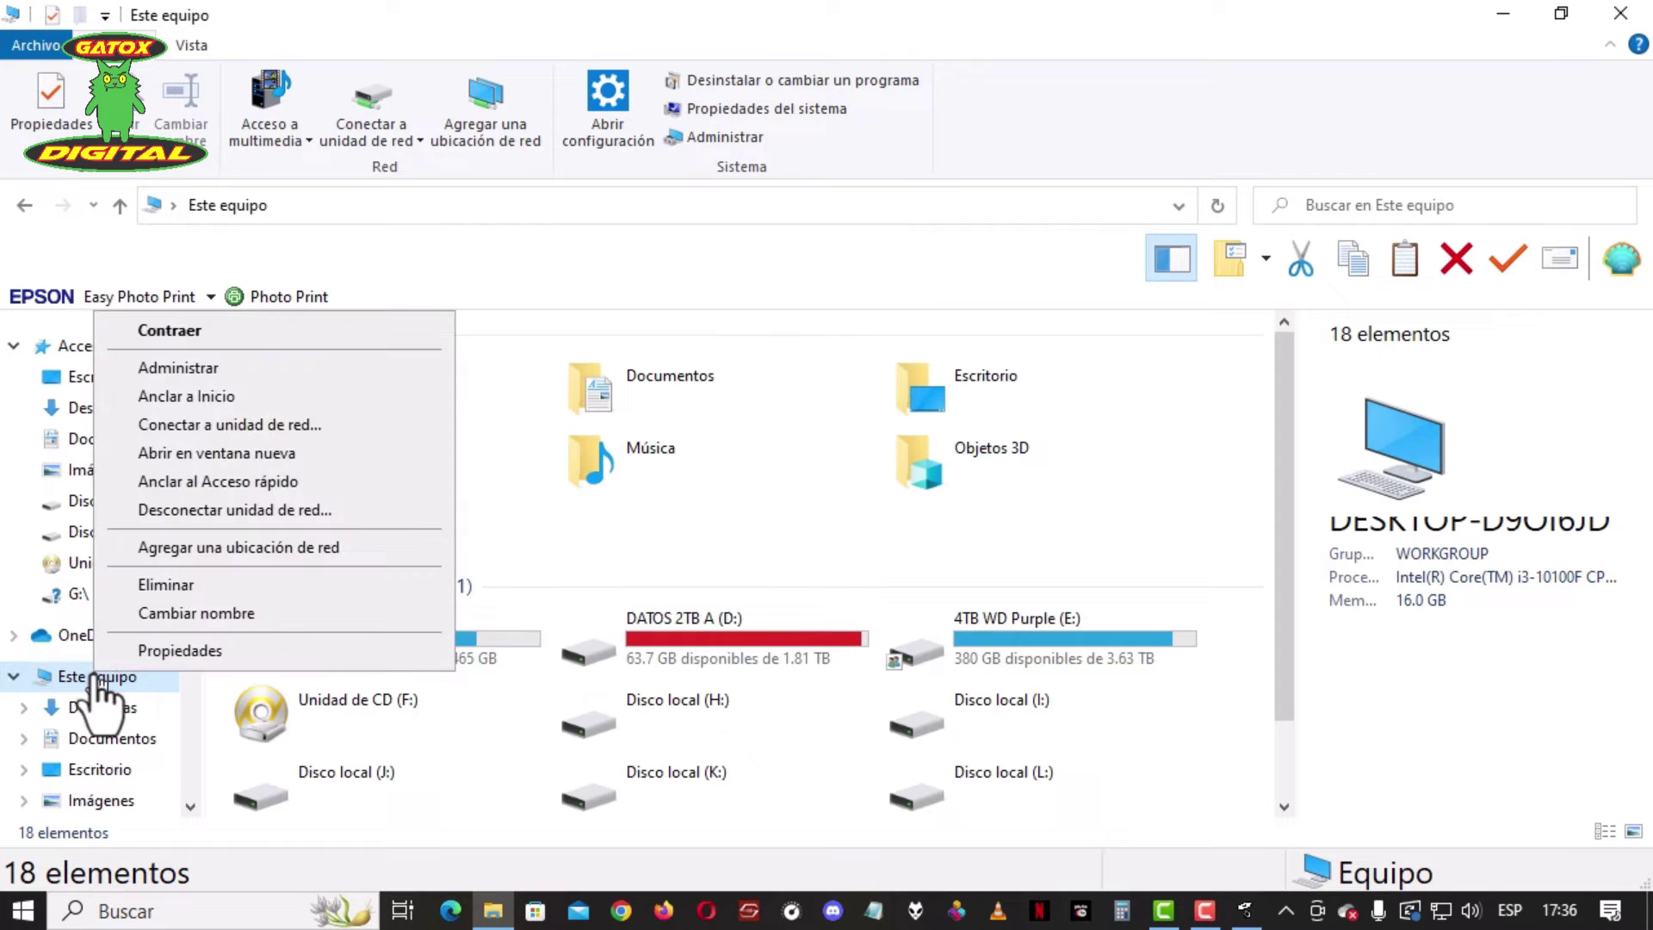
pyautogui.click(192, 367)
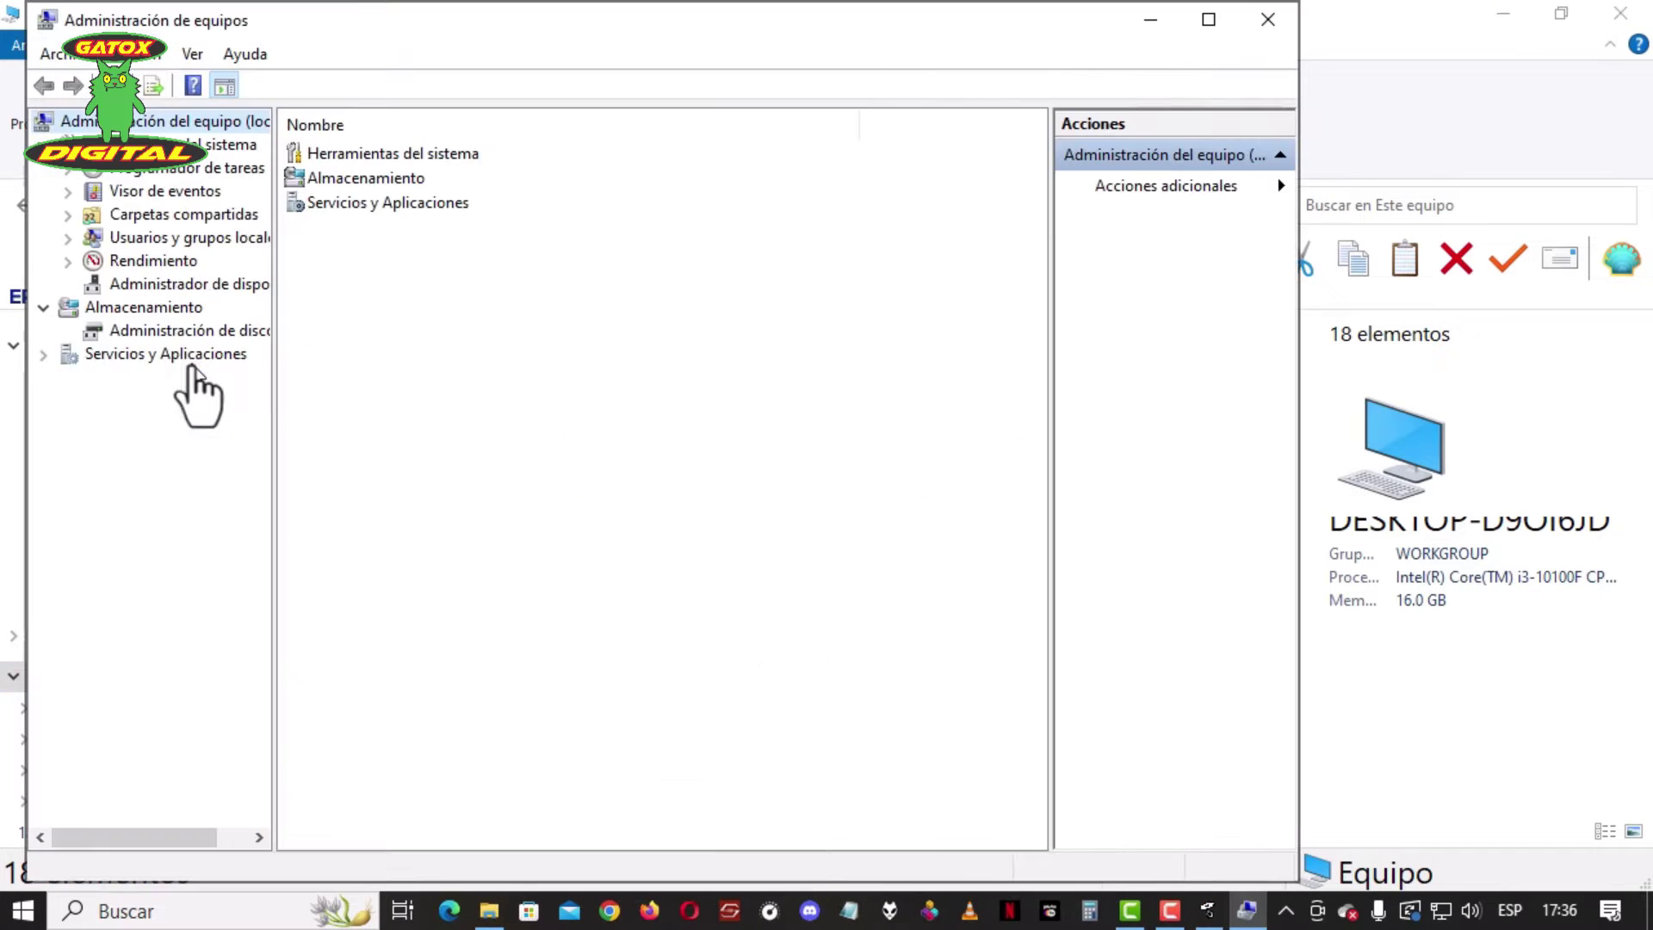
pyautogui.click(370, 177)
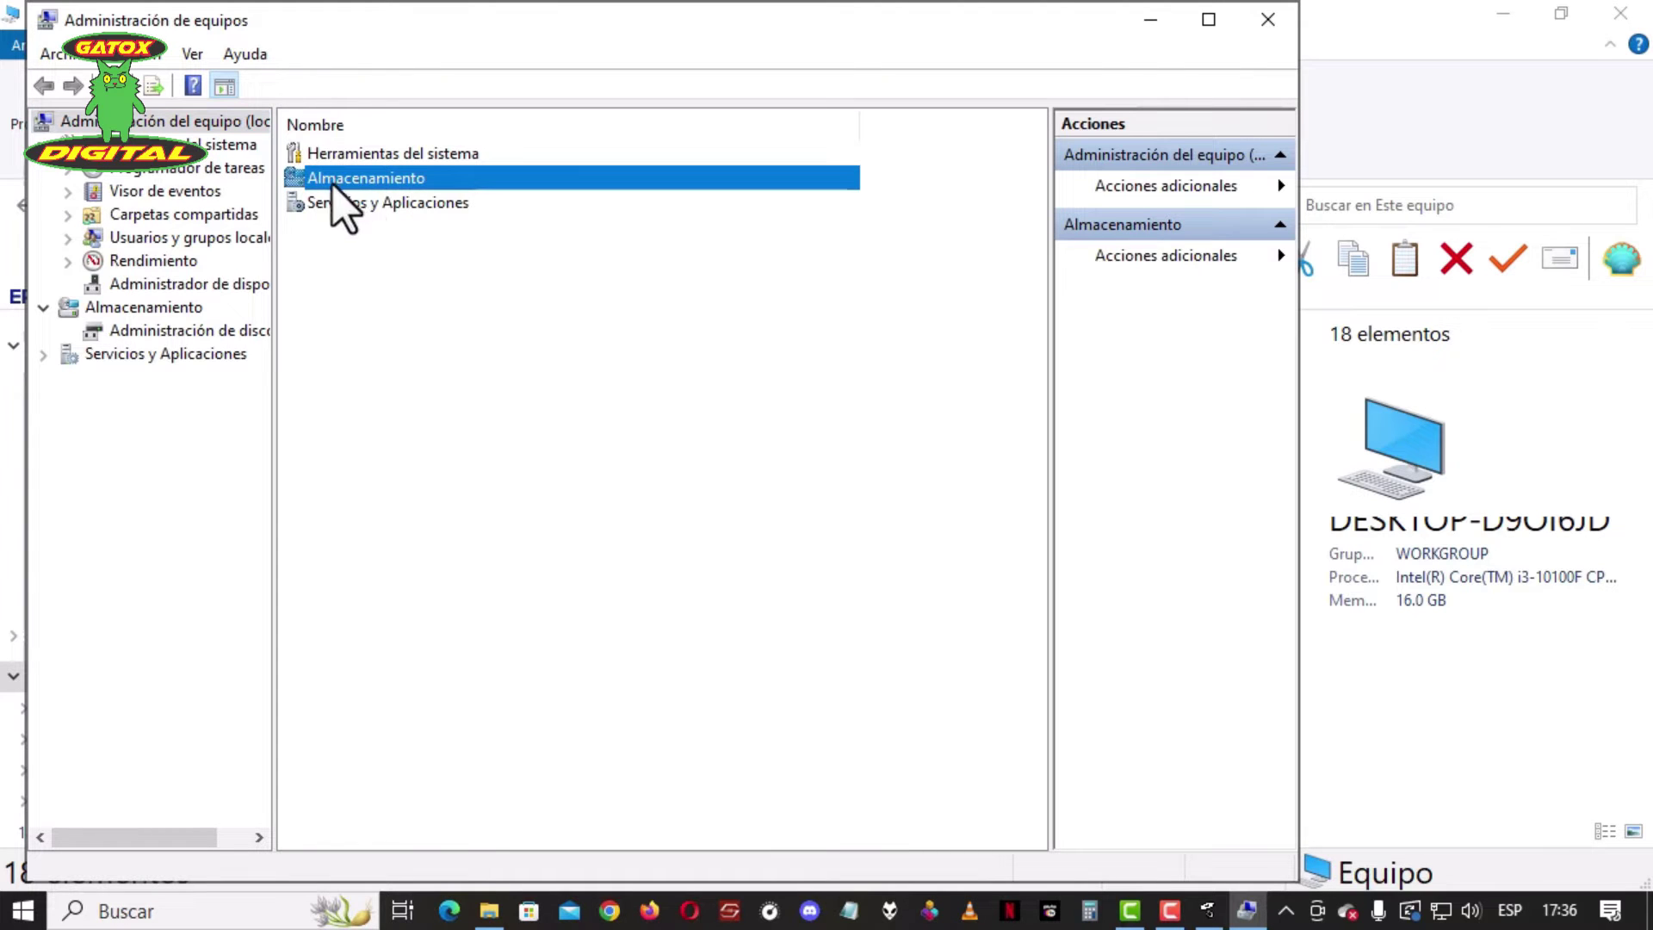
pyautogui.doubleClick(365, 174)
pyautogui.click(368, 154)
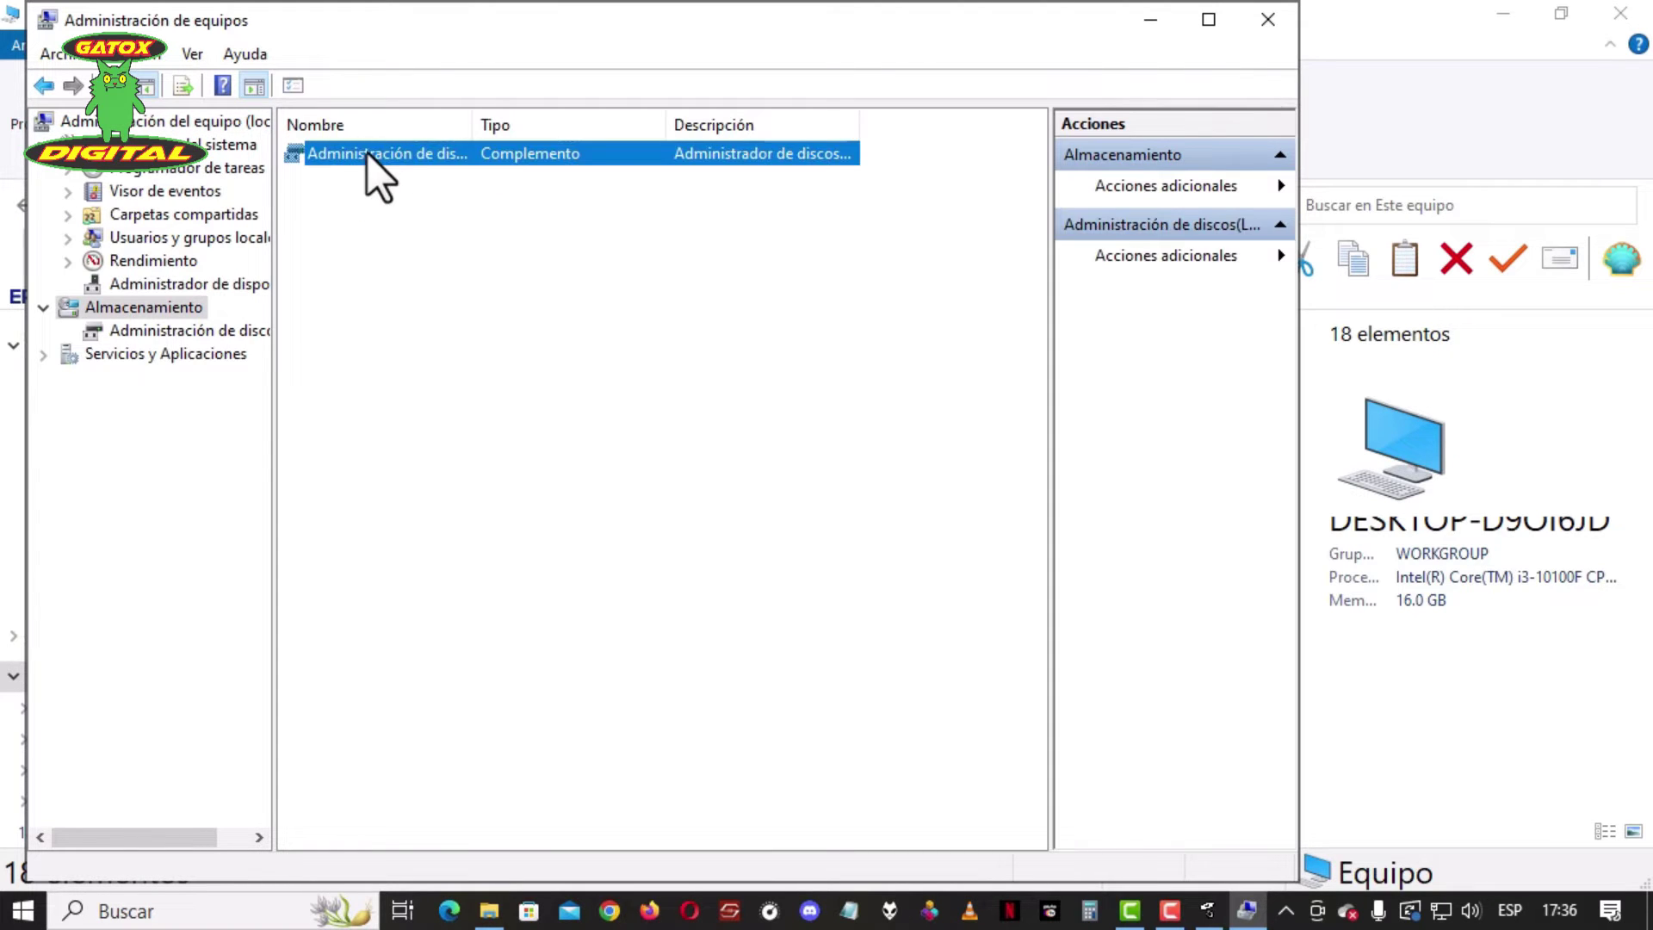
pyautogui.doubleClick(380, 160)
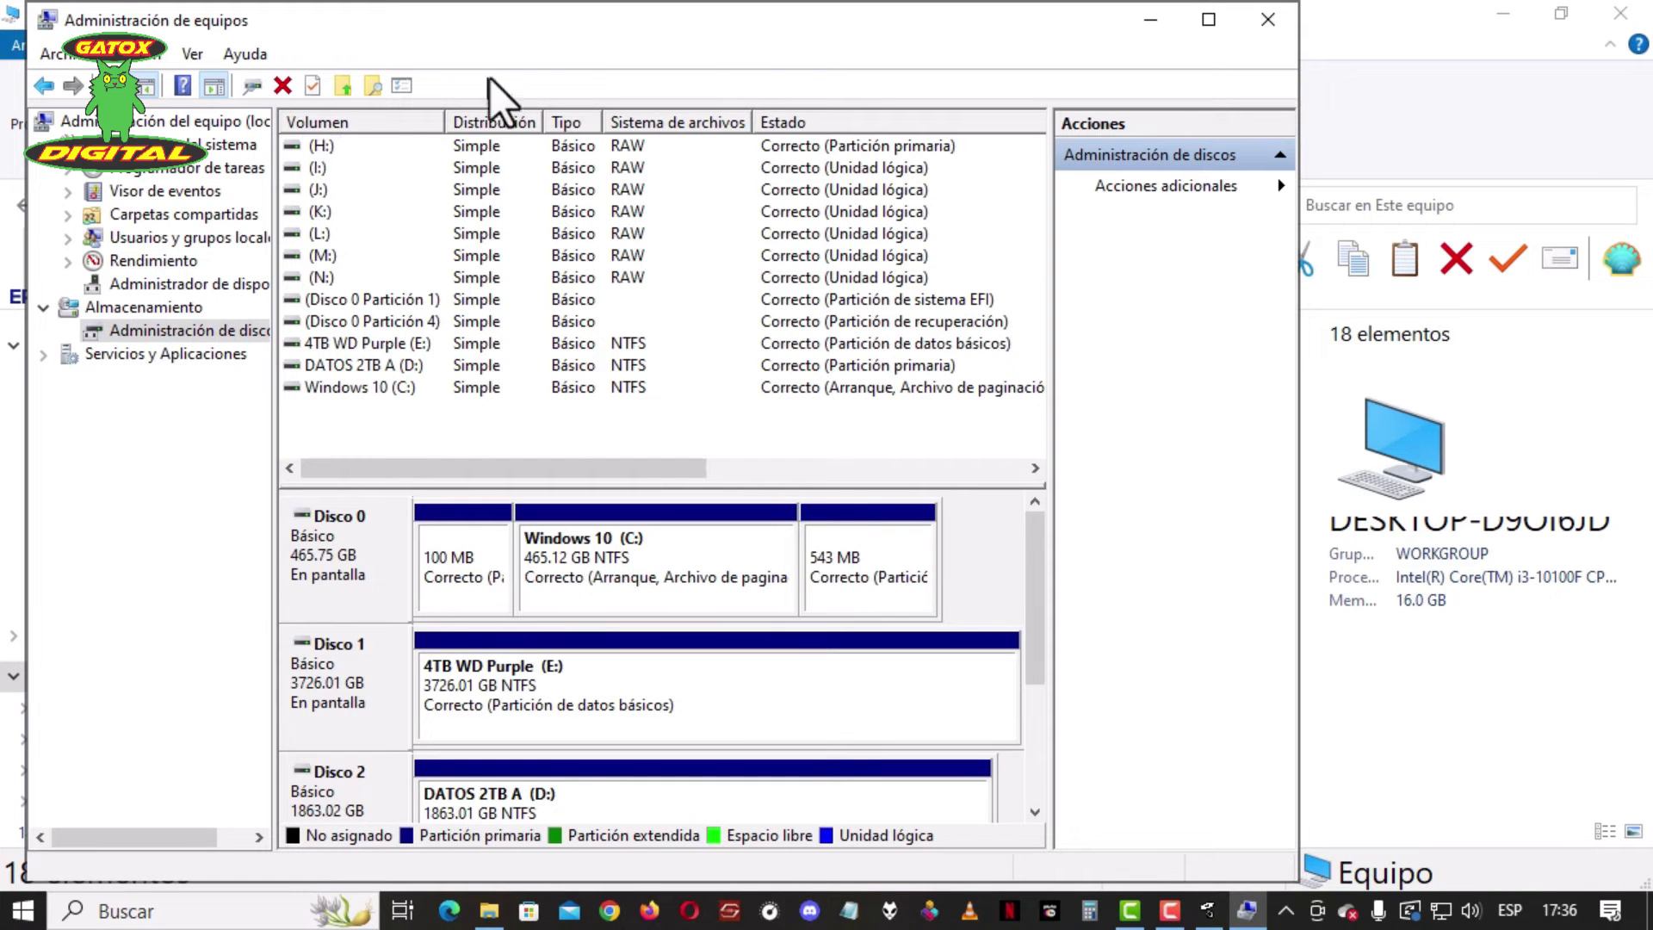
# Maximize Administración de equipos, examine the partition layout of Disco 3, and return to the desktop.
pyautogui.doubleClick(613, 23)
pyautogui.scroll(-2, 756, 370)
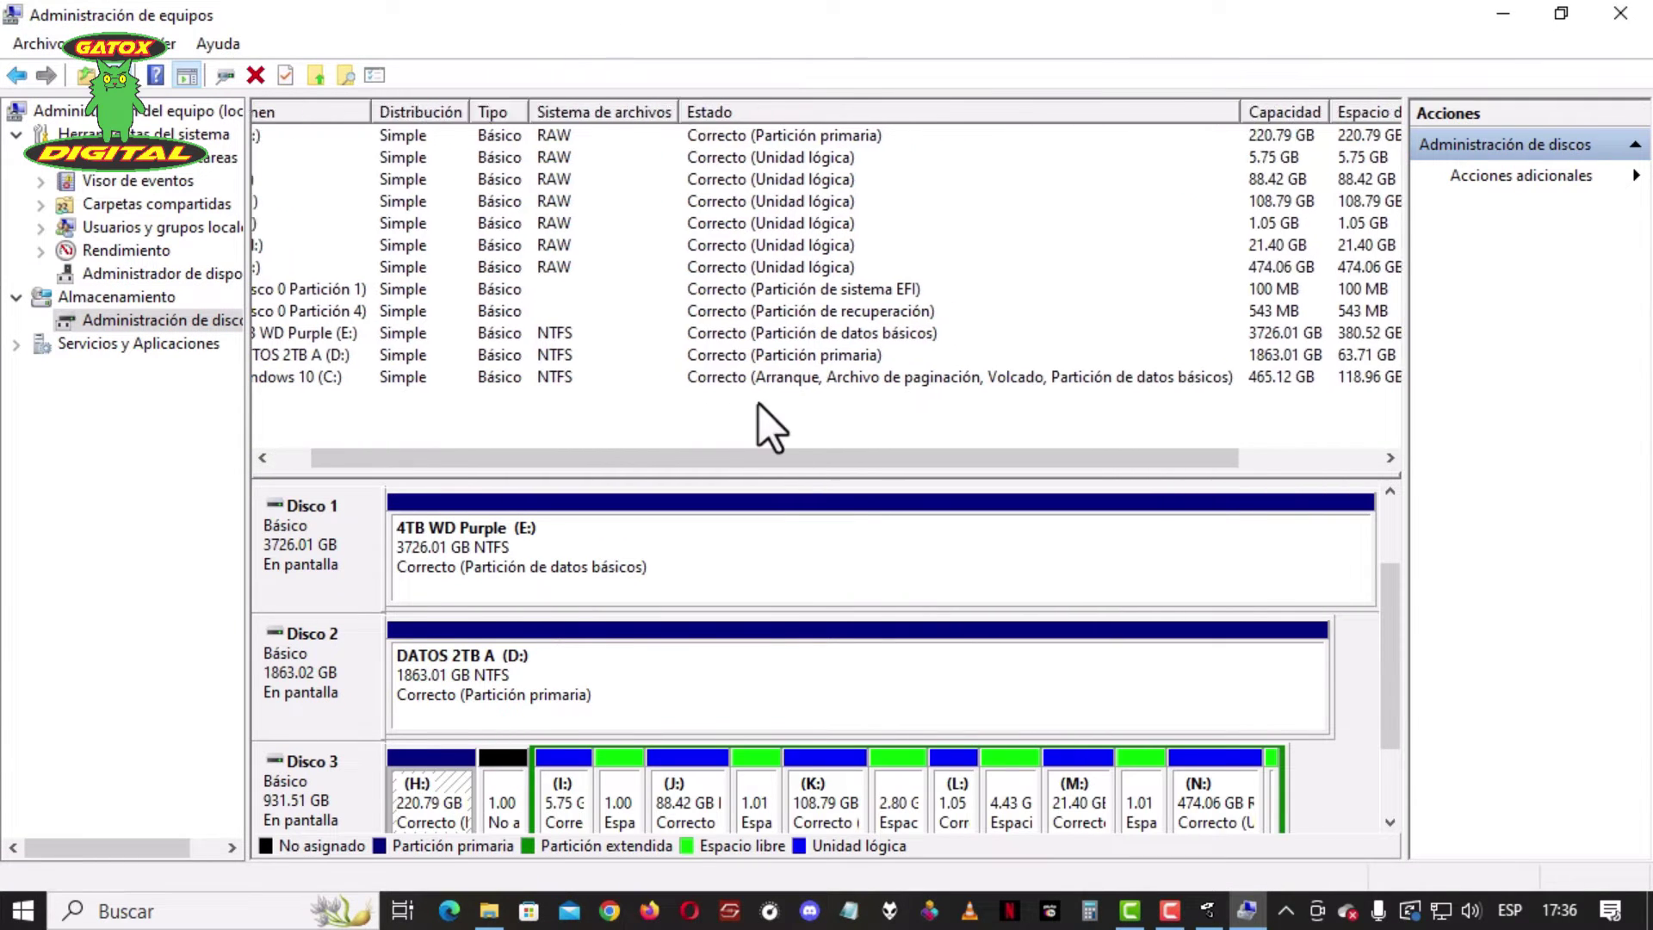
pyautogui.scroll(-1, 758, 405)
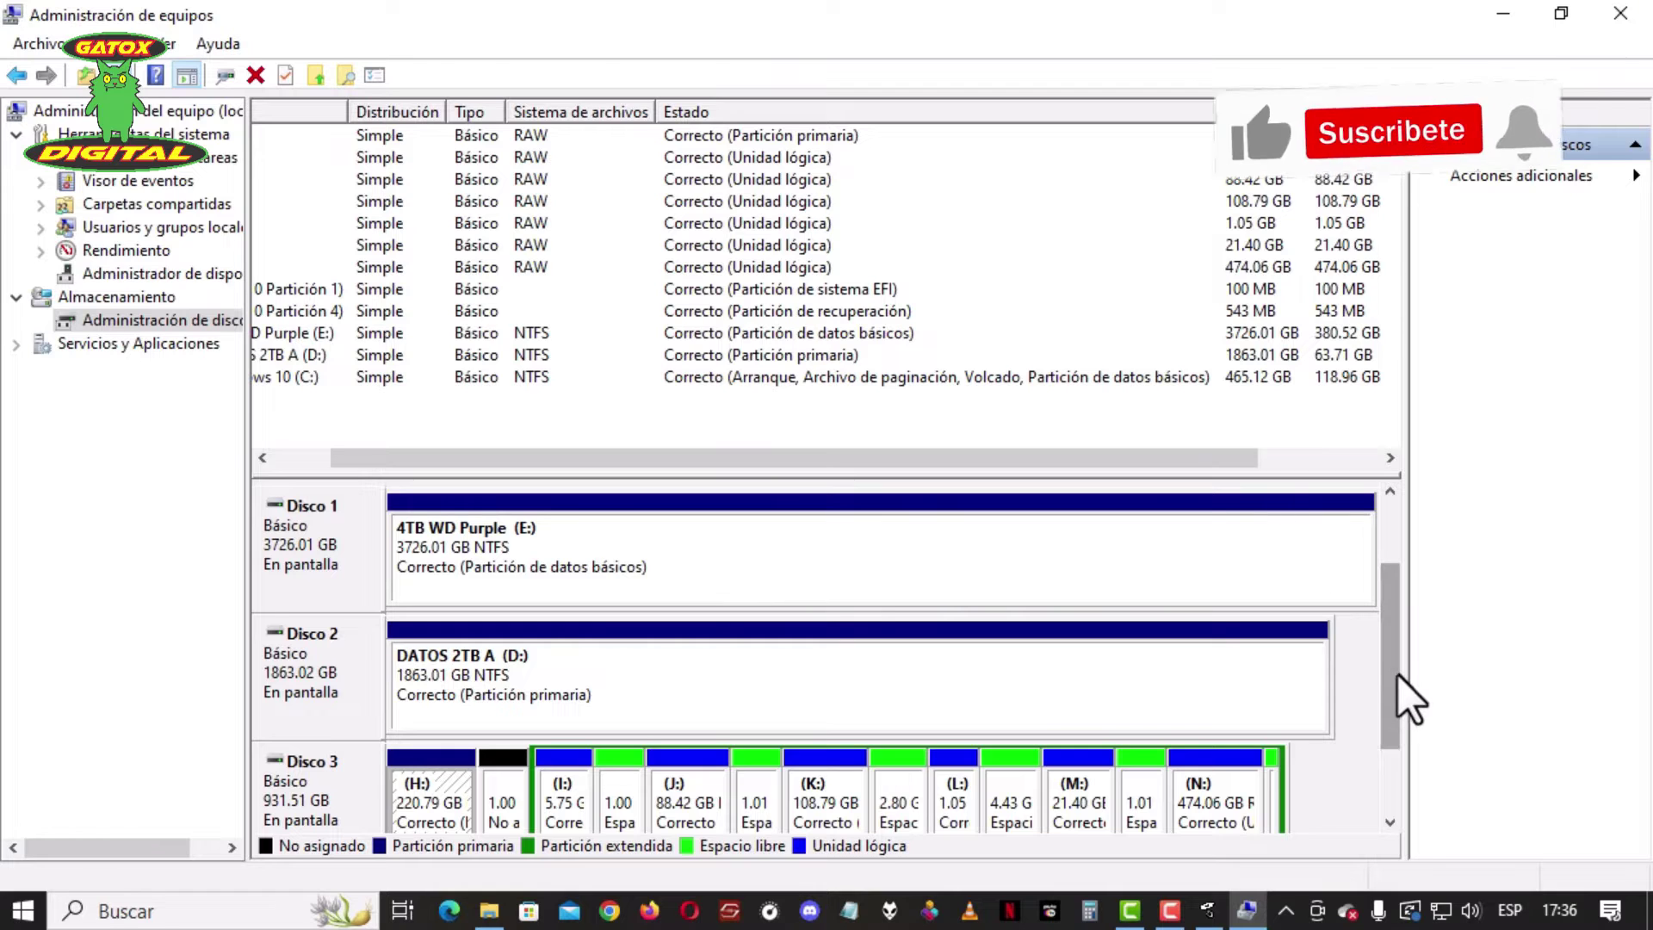
pyautogui.moveTo(1398, 675); pyautogui.dragTo(1386, 767)
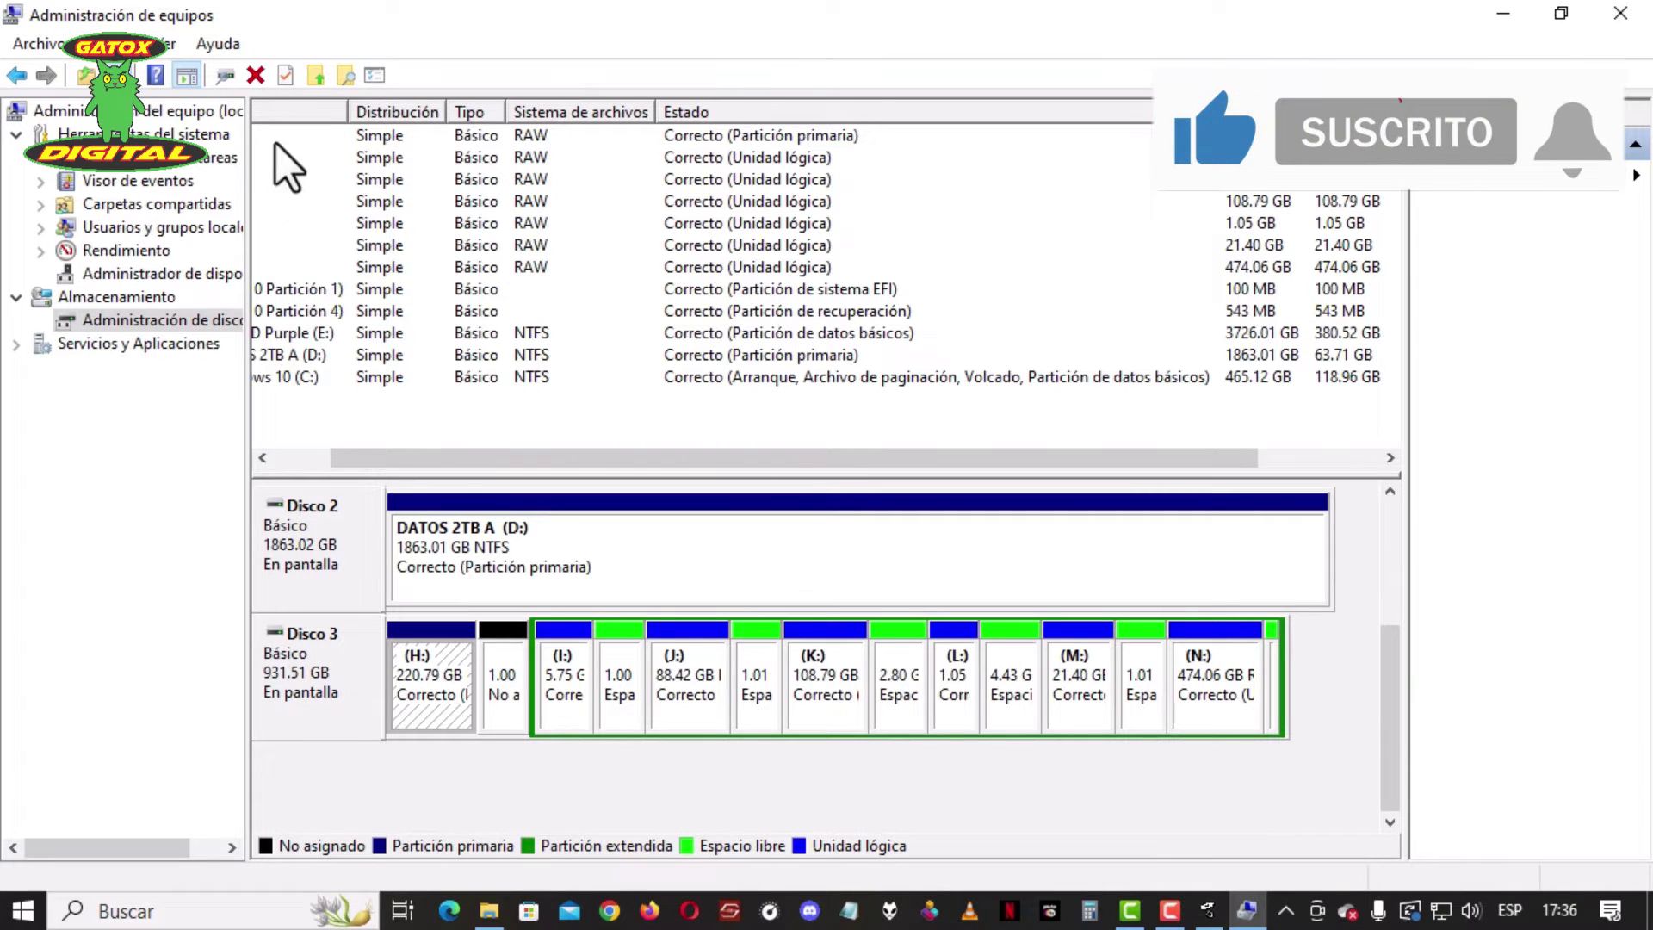
pyautogui.press('super+e')
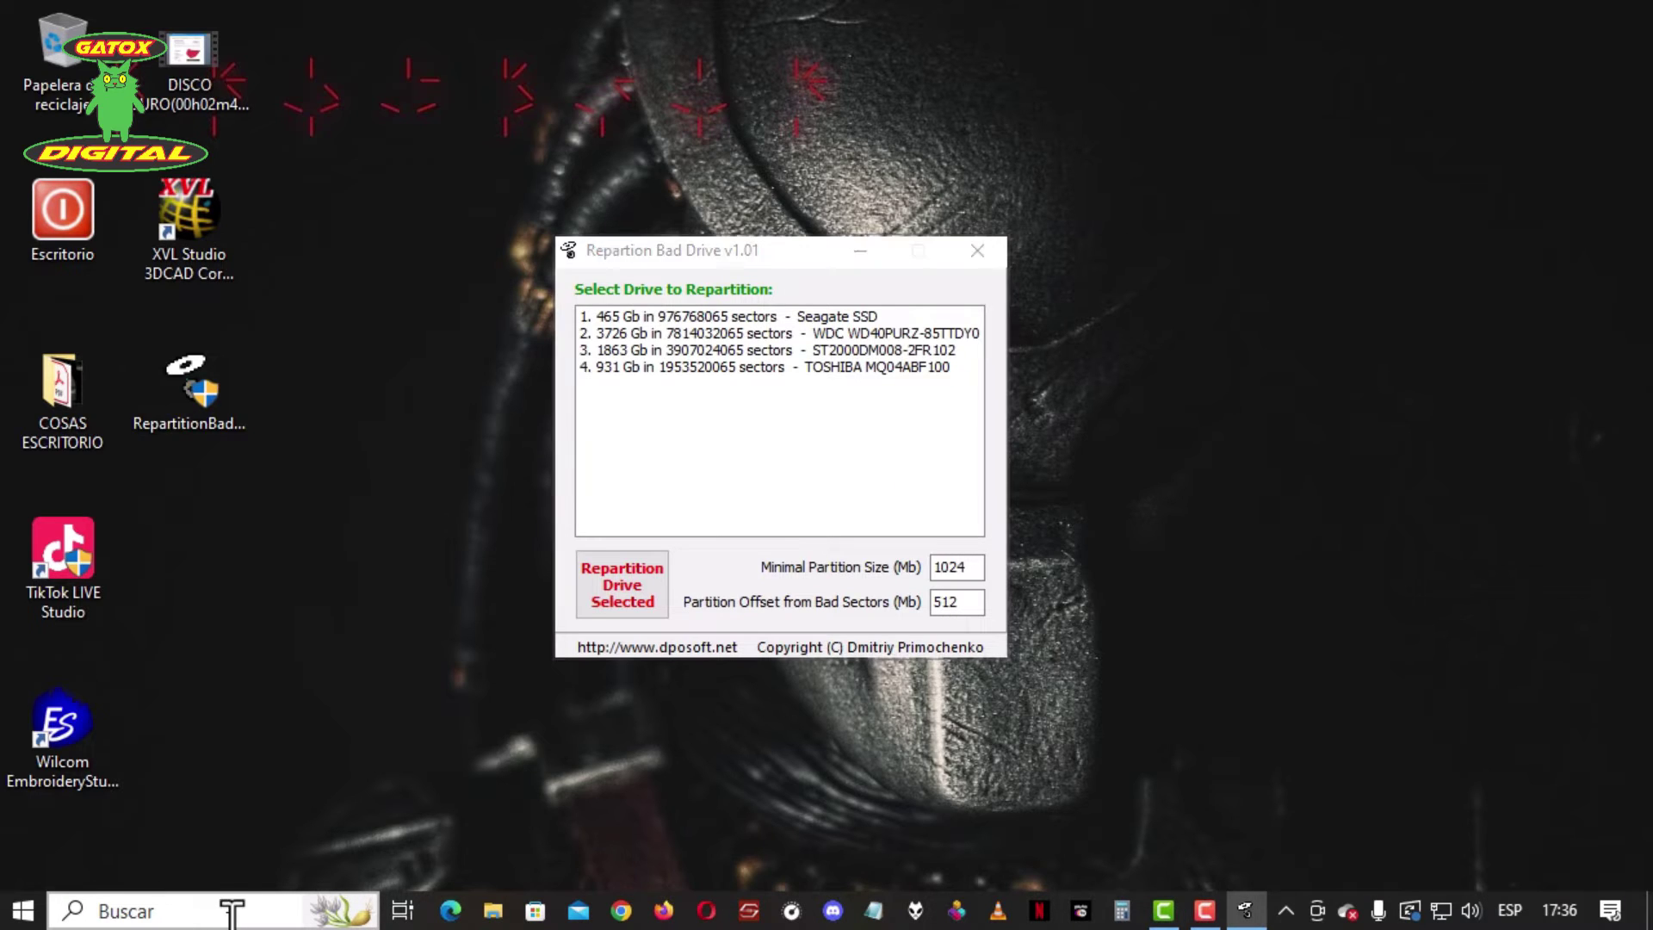
# Run diskmgmt.msc to reopen Administración de discos, maximize it, and examine the partitions and free gaps on Disco 3.
pyautogui.click(232, 911)
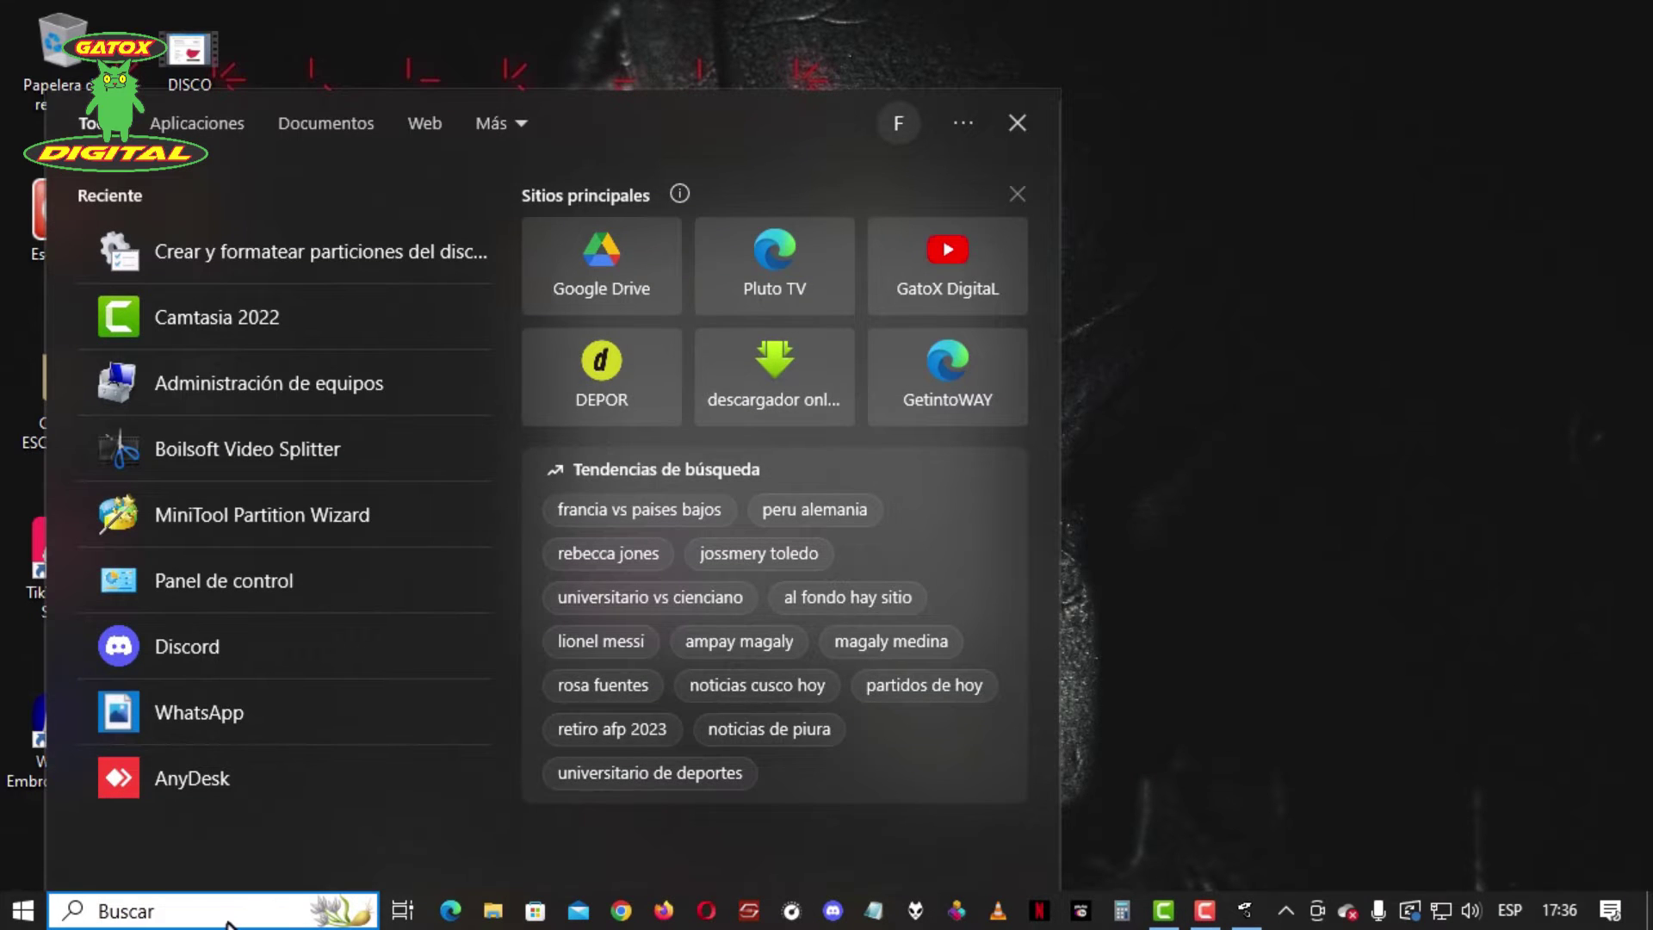
pyautogui.press('super+r')
pyautogui.press('Return')
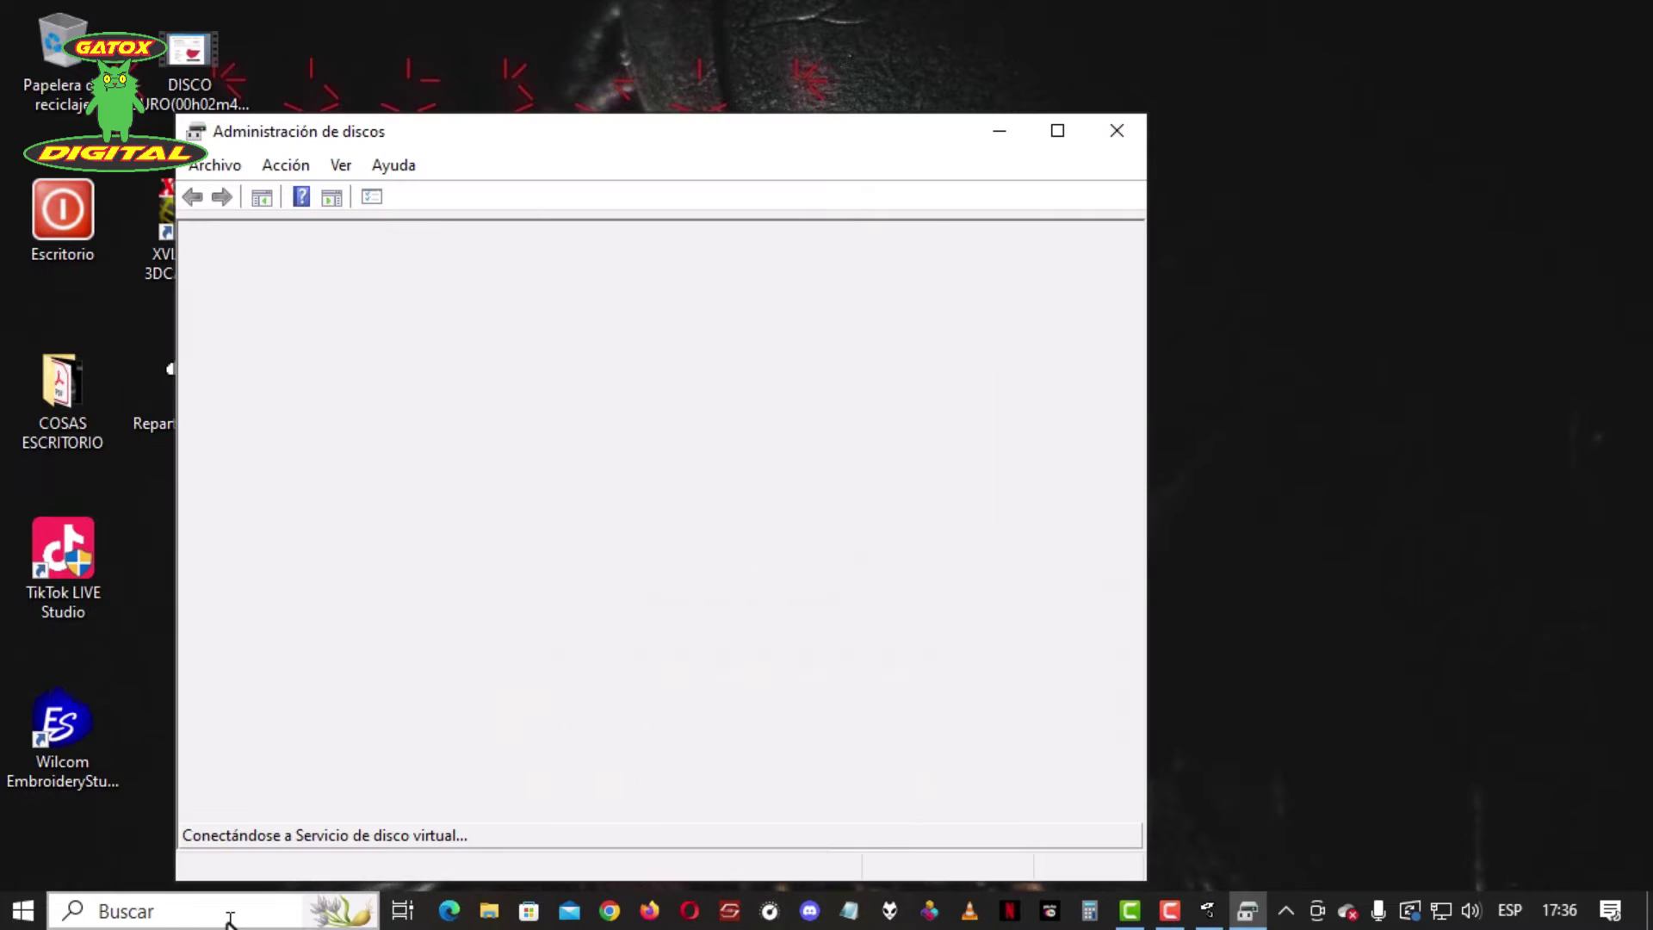
pyautogui.doubleClick(503, 131)
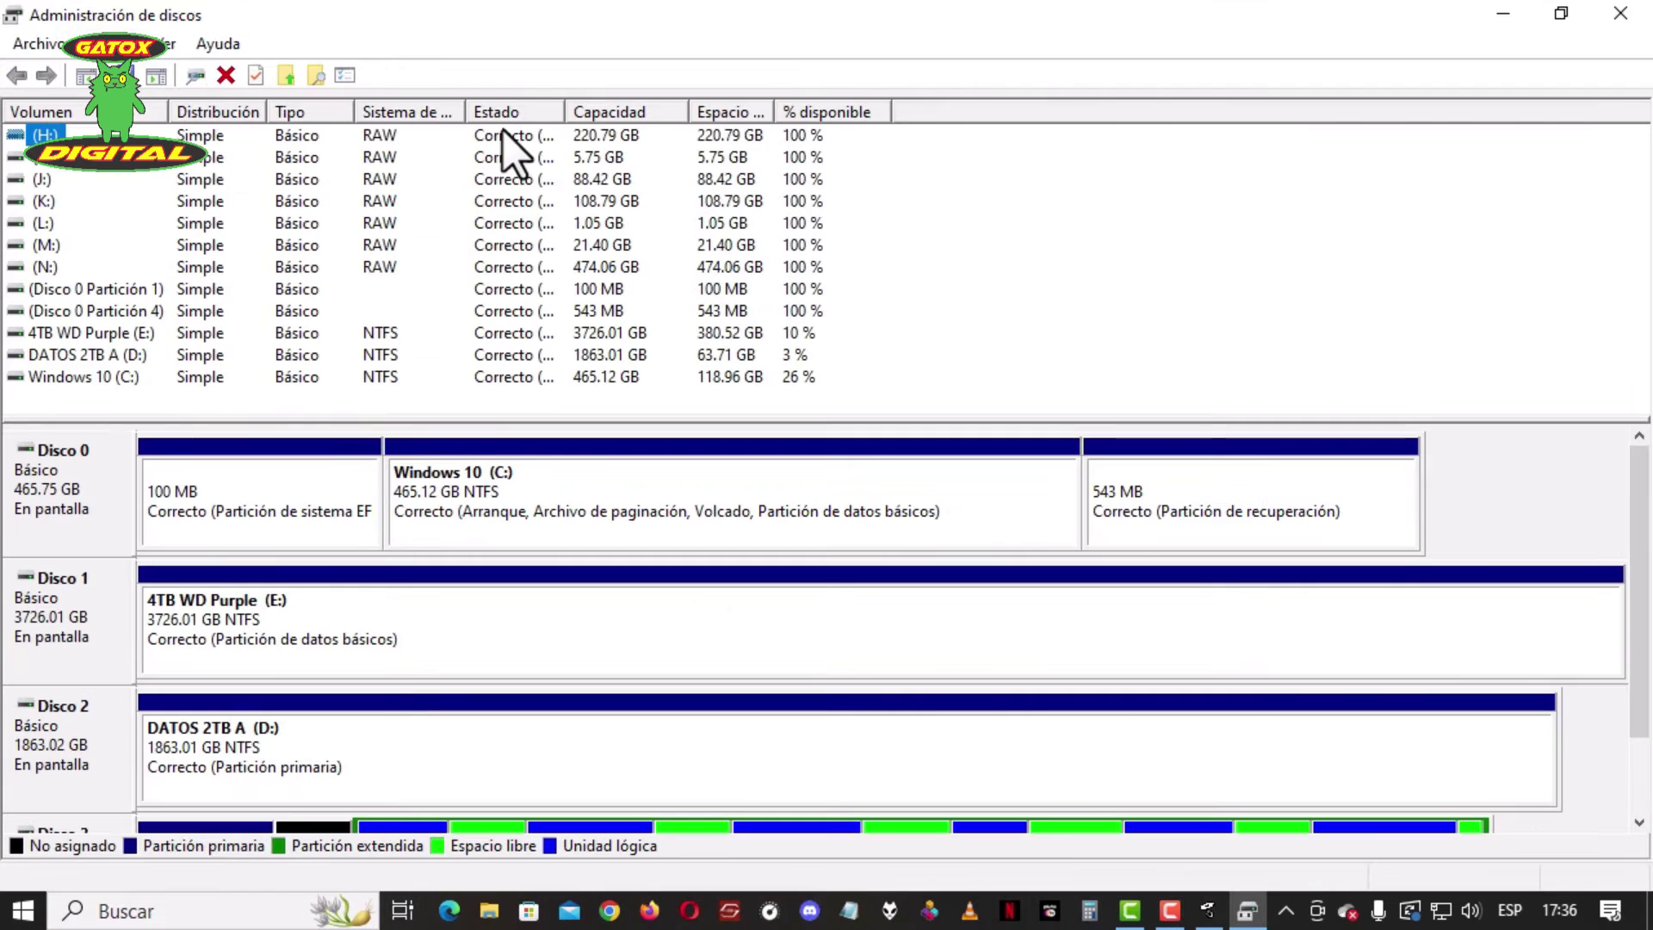
pyautogui.moveTo(1641, 515); pyautogui.dragTo(1641, 648)
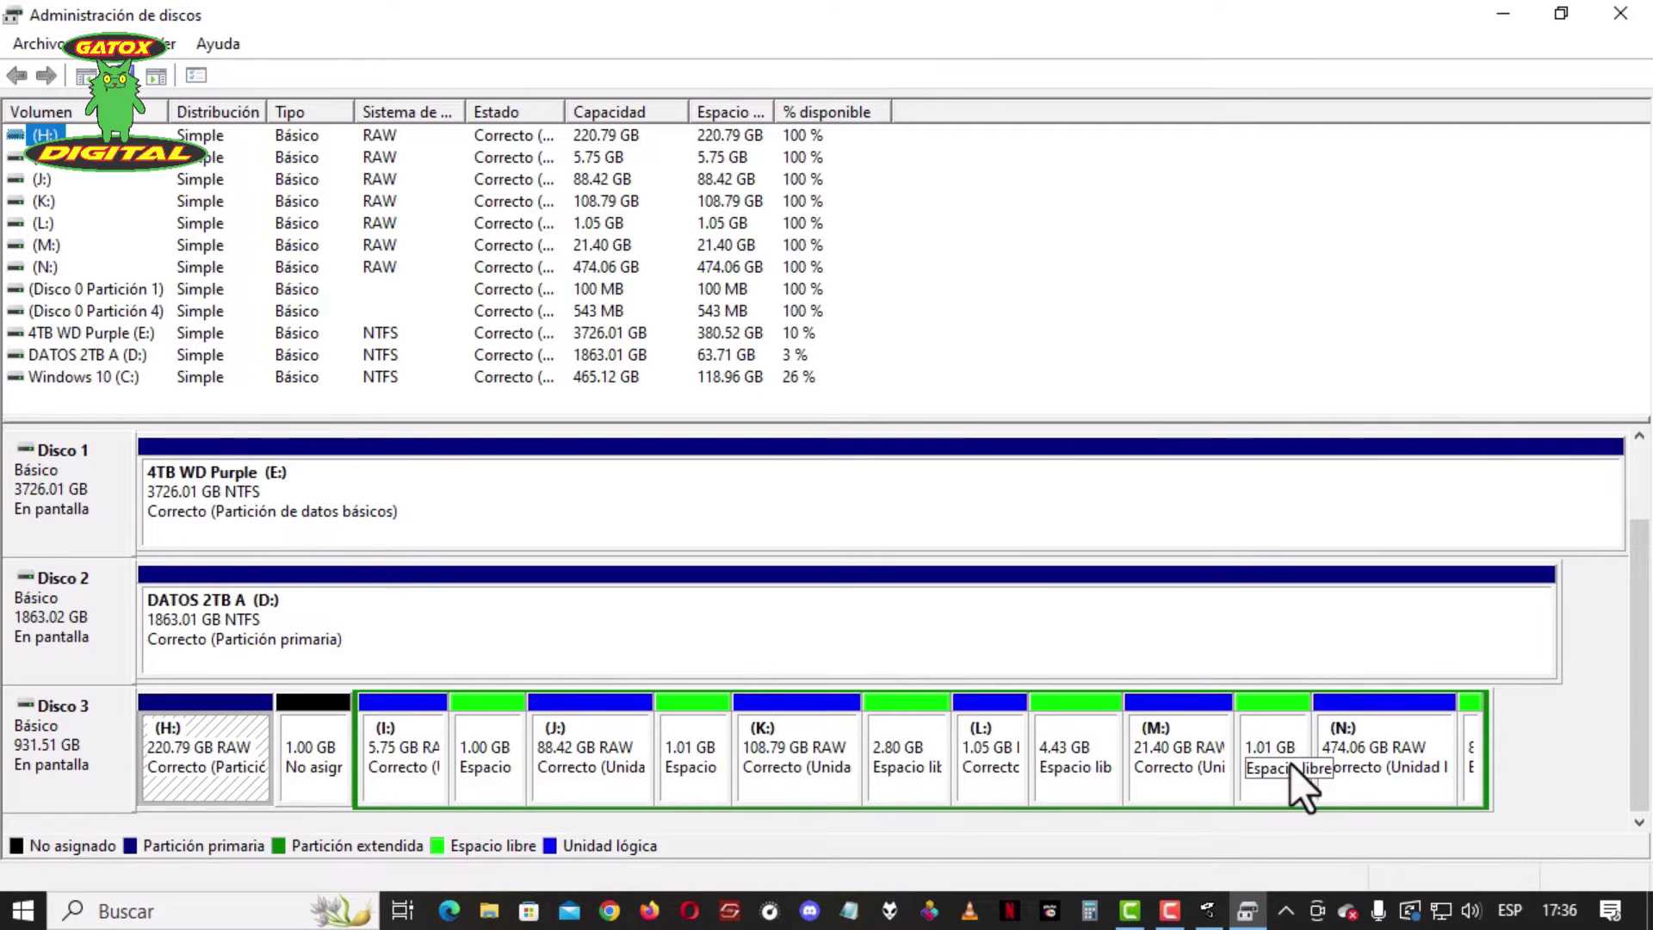
# Open Este equipo and check the new local drives by selecting I:, H:, K:, L:, N: and M: in turn.
pyautogui.click(23, 911)
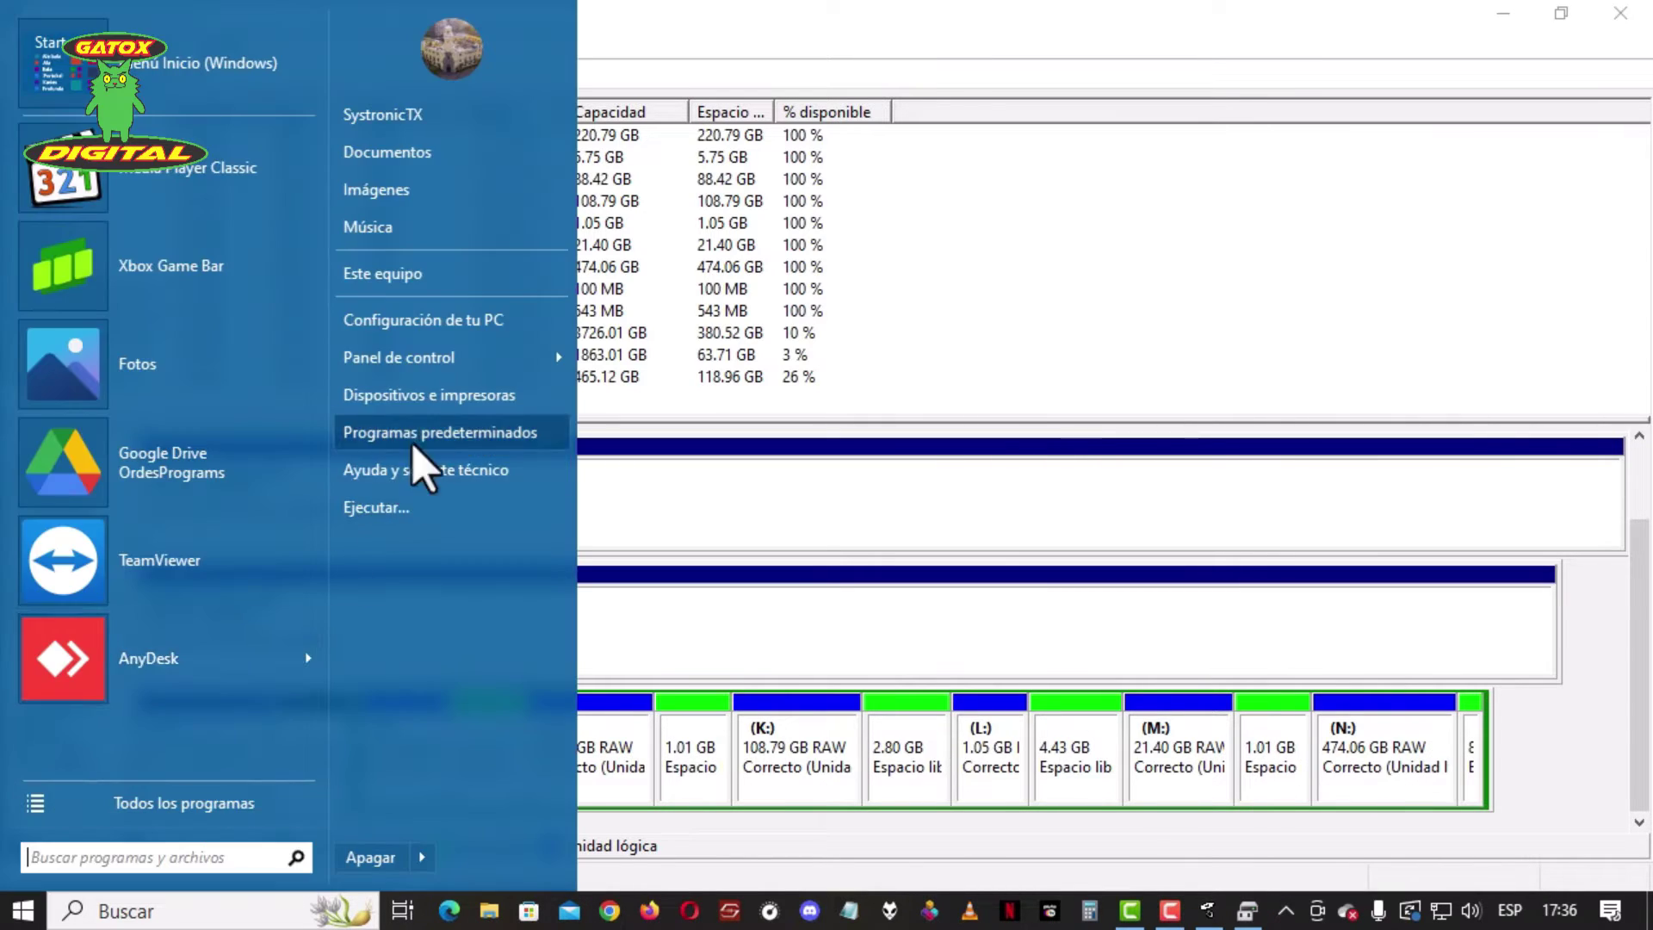
pyautogui.click(422, 274)
pyautogui.scroll(-2, 943, 658)
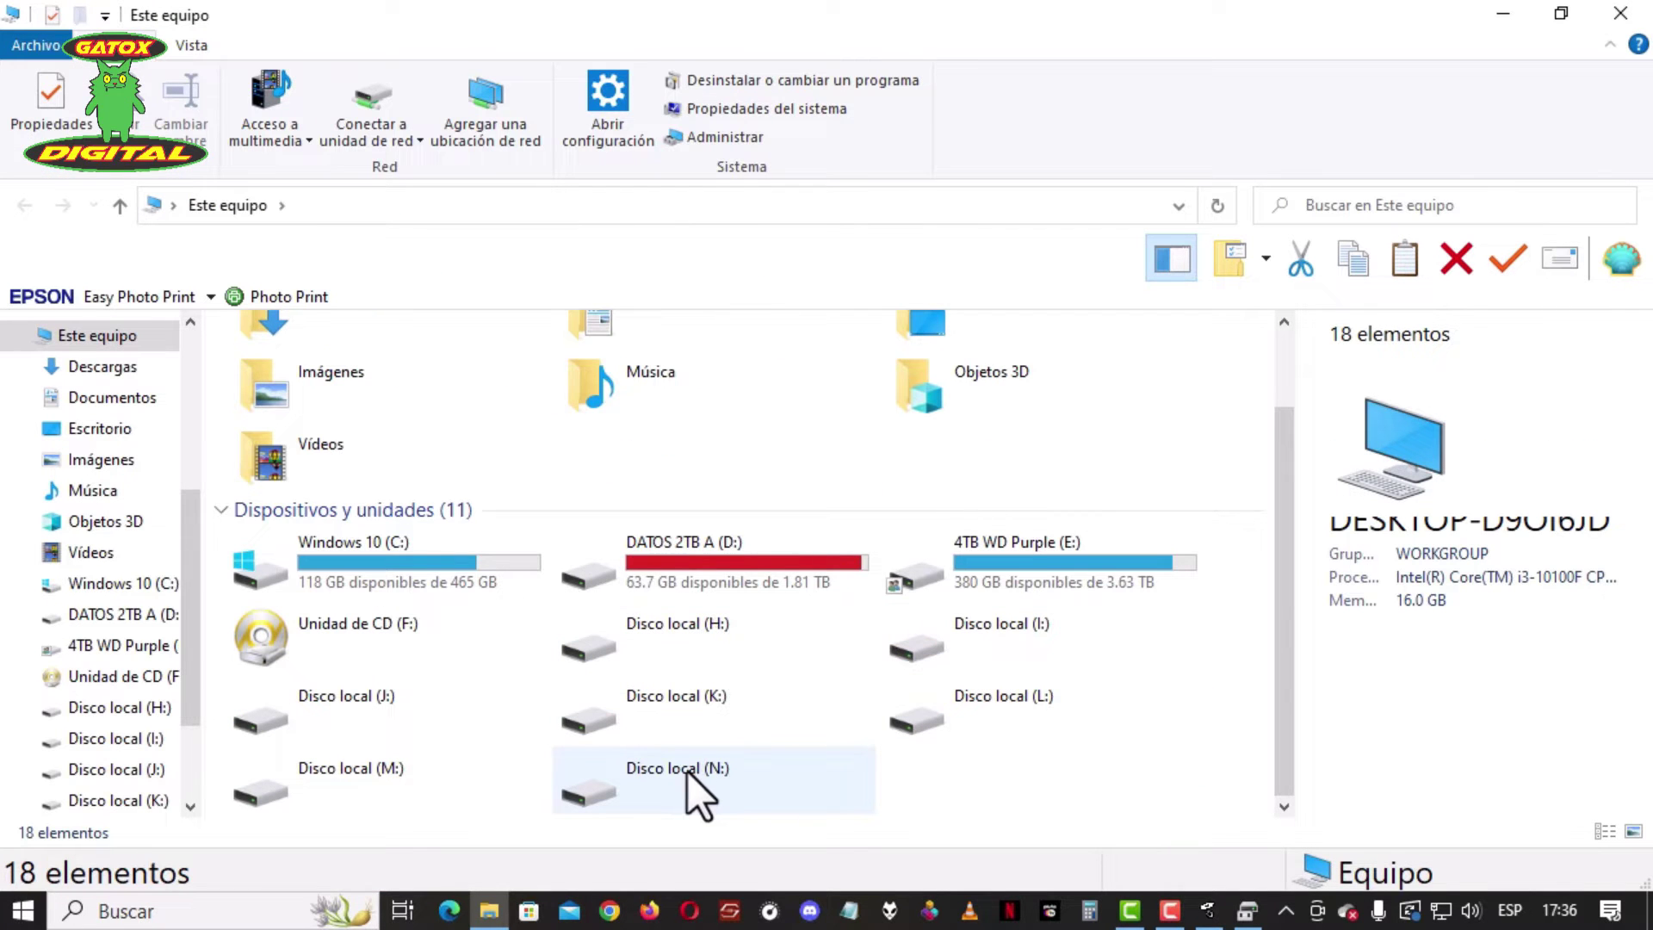
pyautogui.click(939, 632)
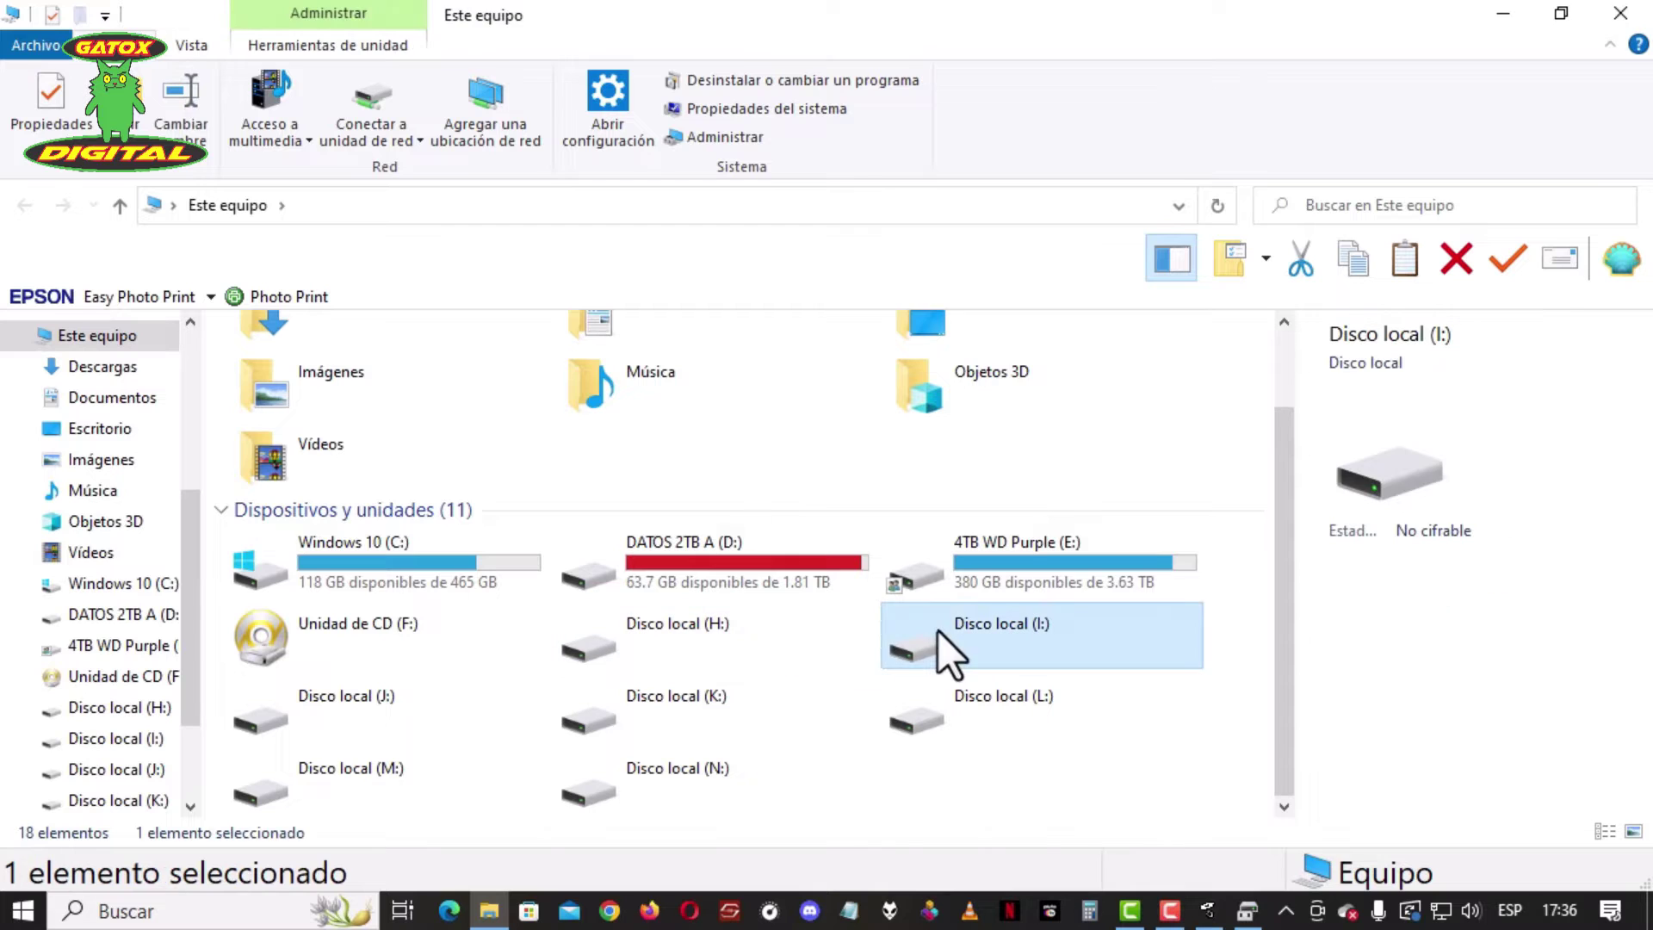
pyautogui.click(734, 643)
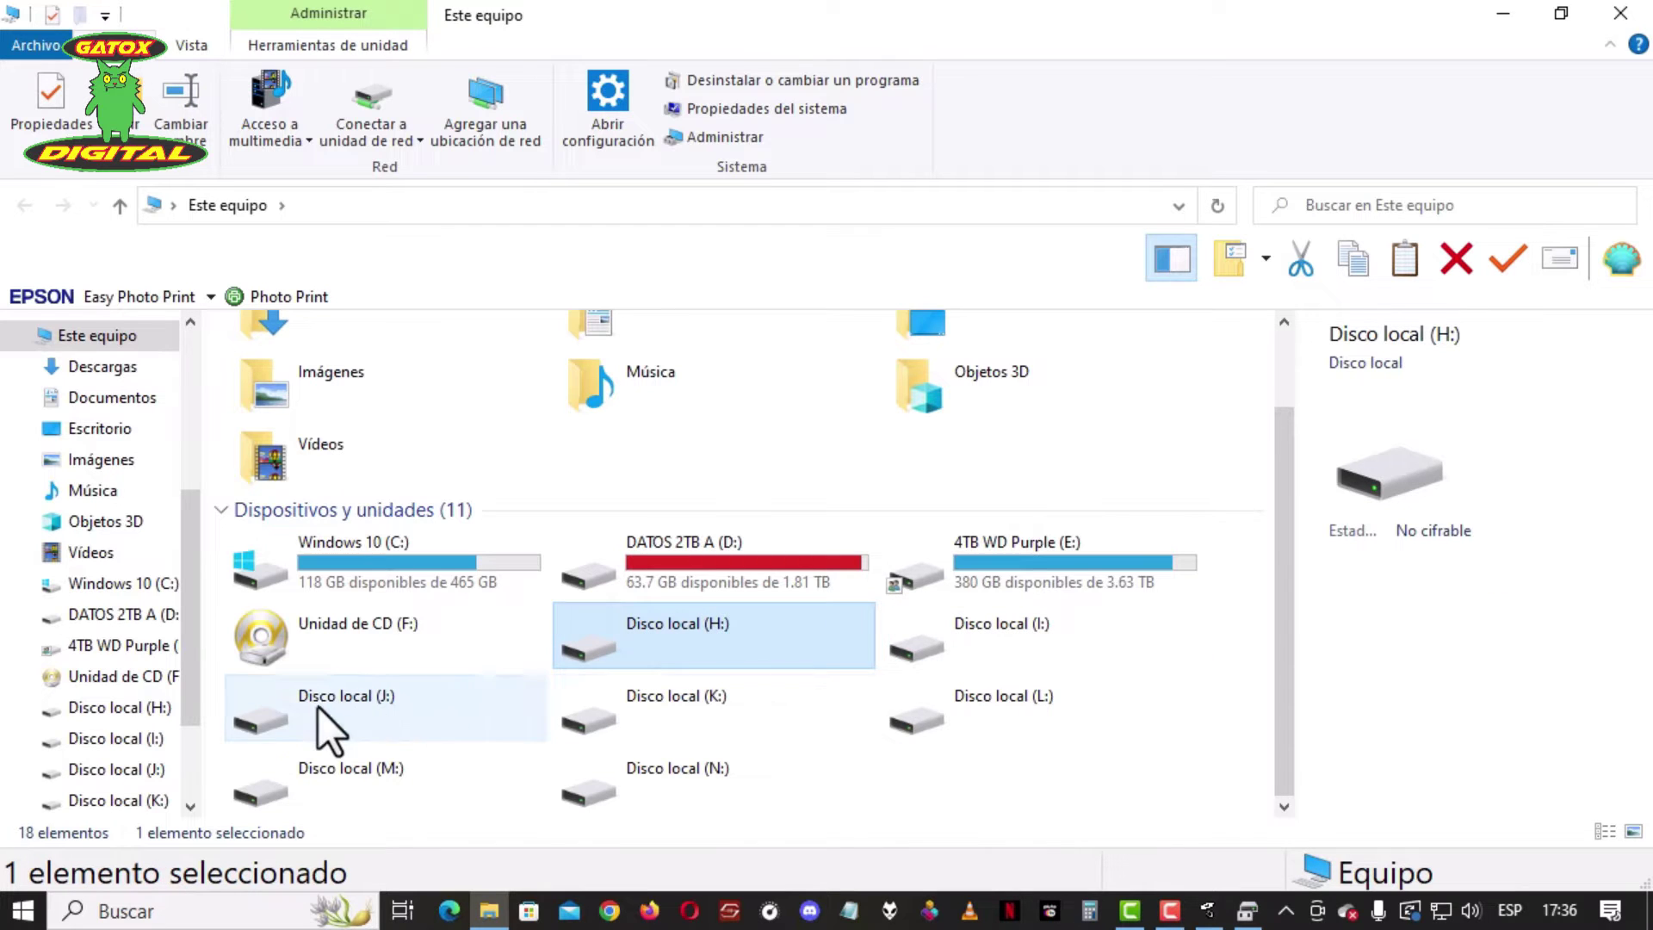
pyautogui.click(596, 704)
pyautogui.click(938, 706)
pyautogui.click(686, 792)
pyautogui.click(381, 792)
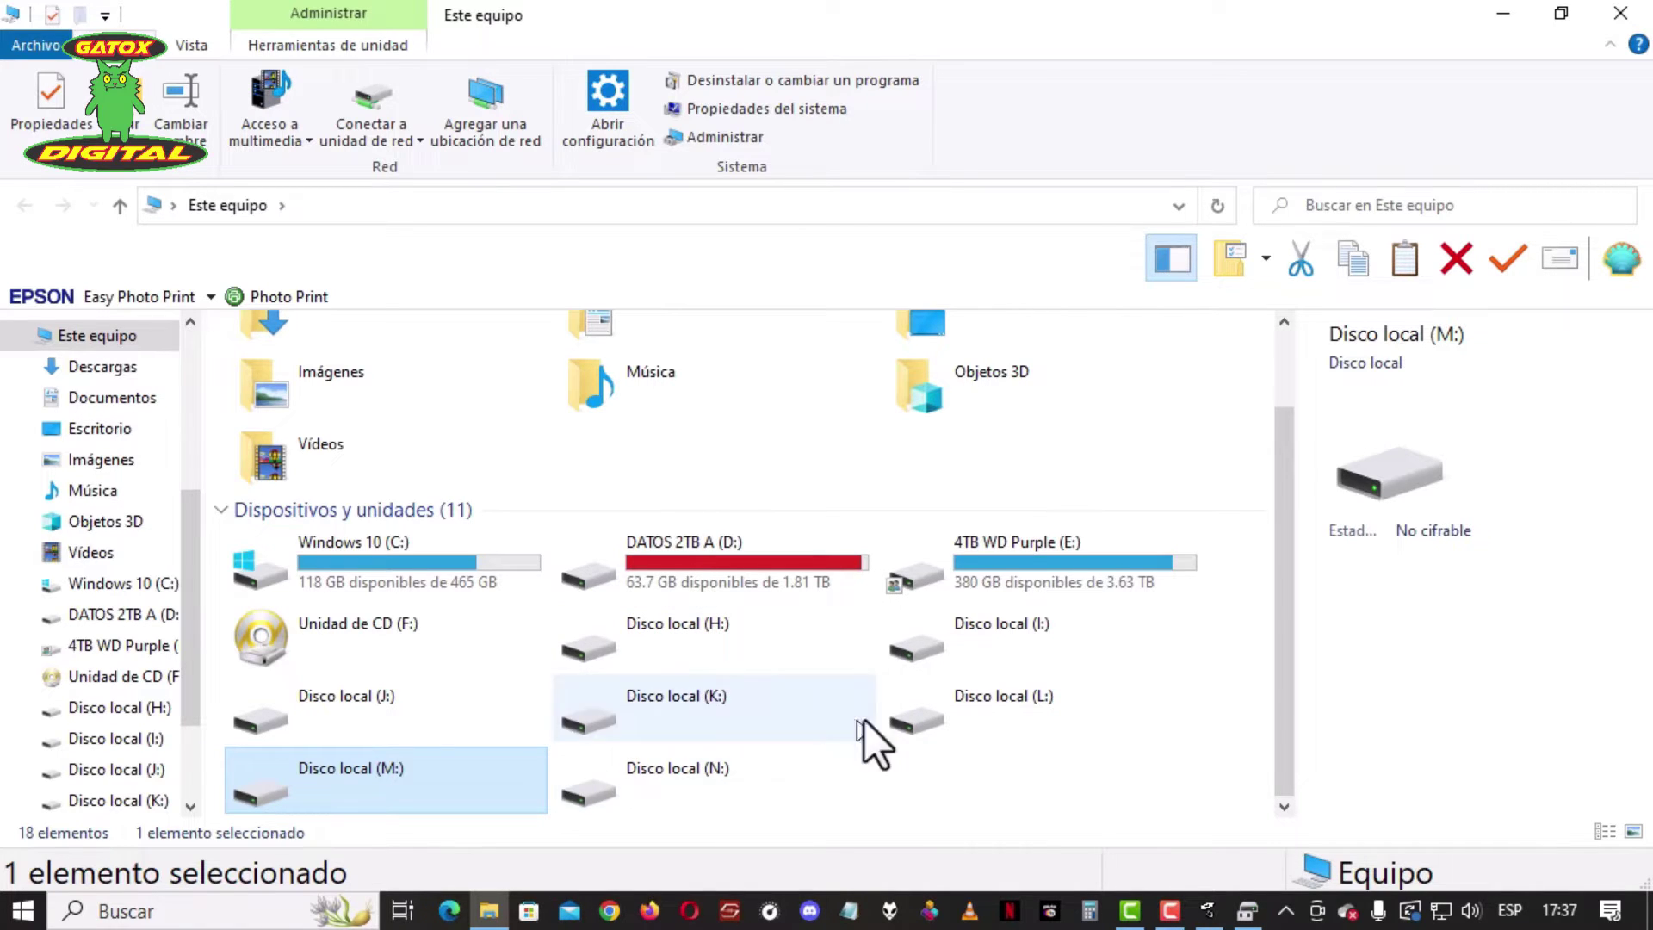
# Close Este equipo and inspect logical drives I:, J:, K:, L:, M: and N: on Disco 3 in Administración de discos.
pyautogui.click(1632, 11)
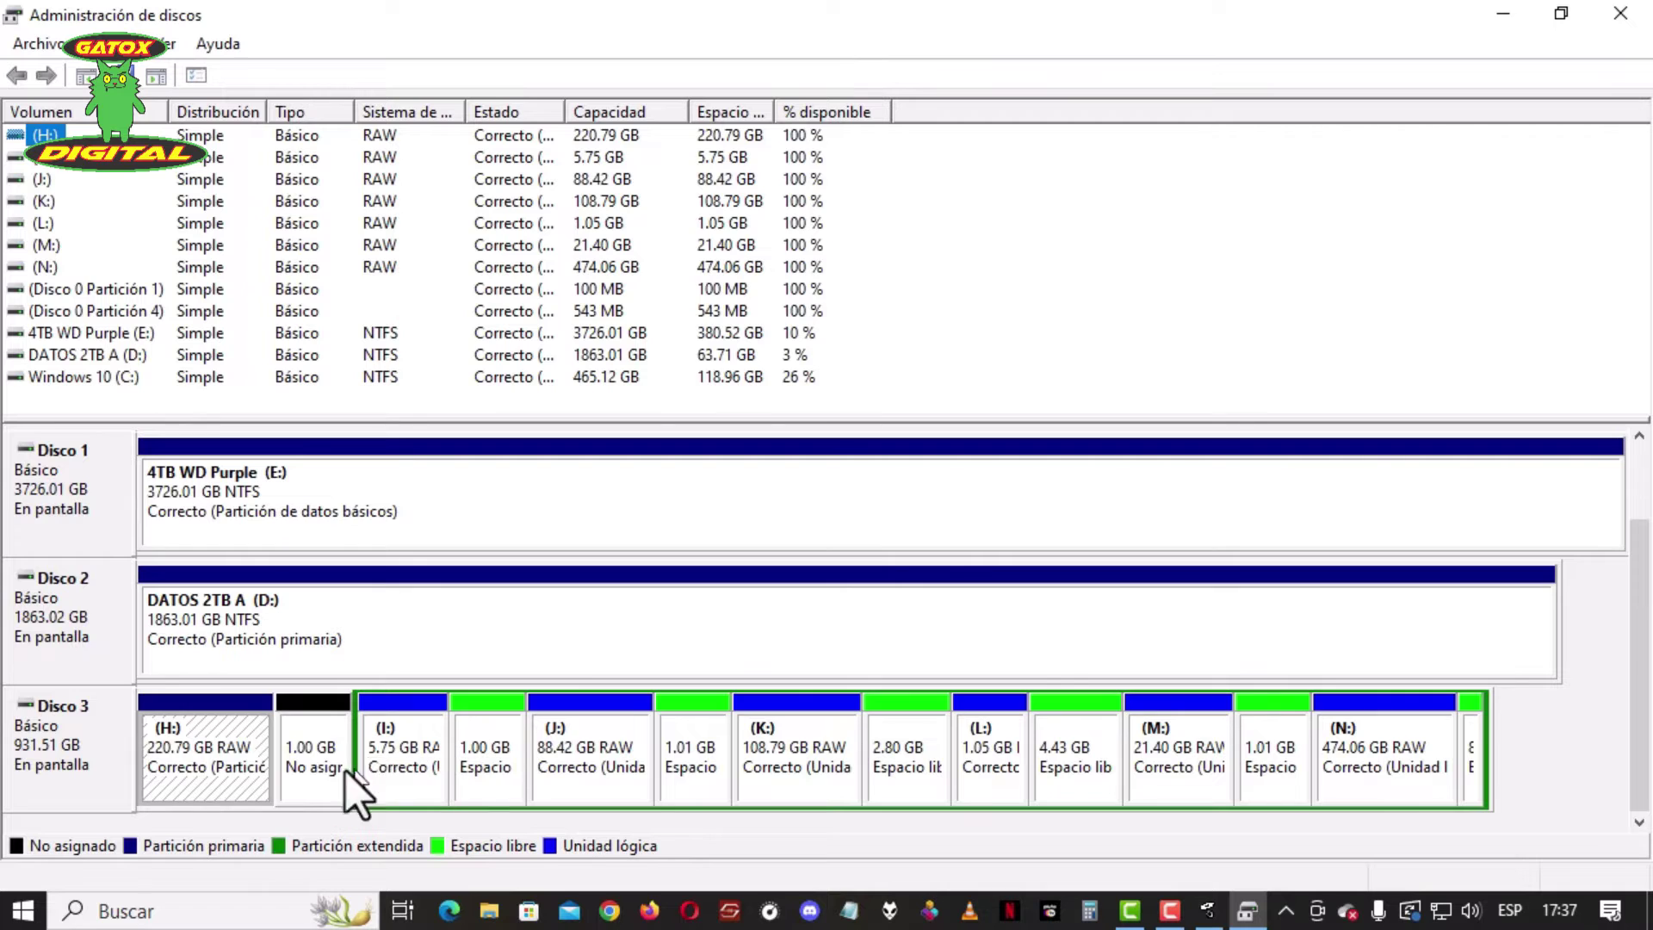
pyautogui.click(432, 748)
pyautogui.click(575, 739)
pyautogui.click(799, 746)
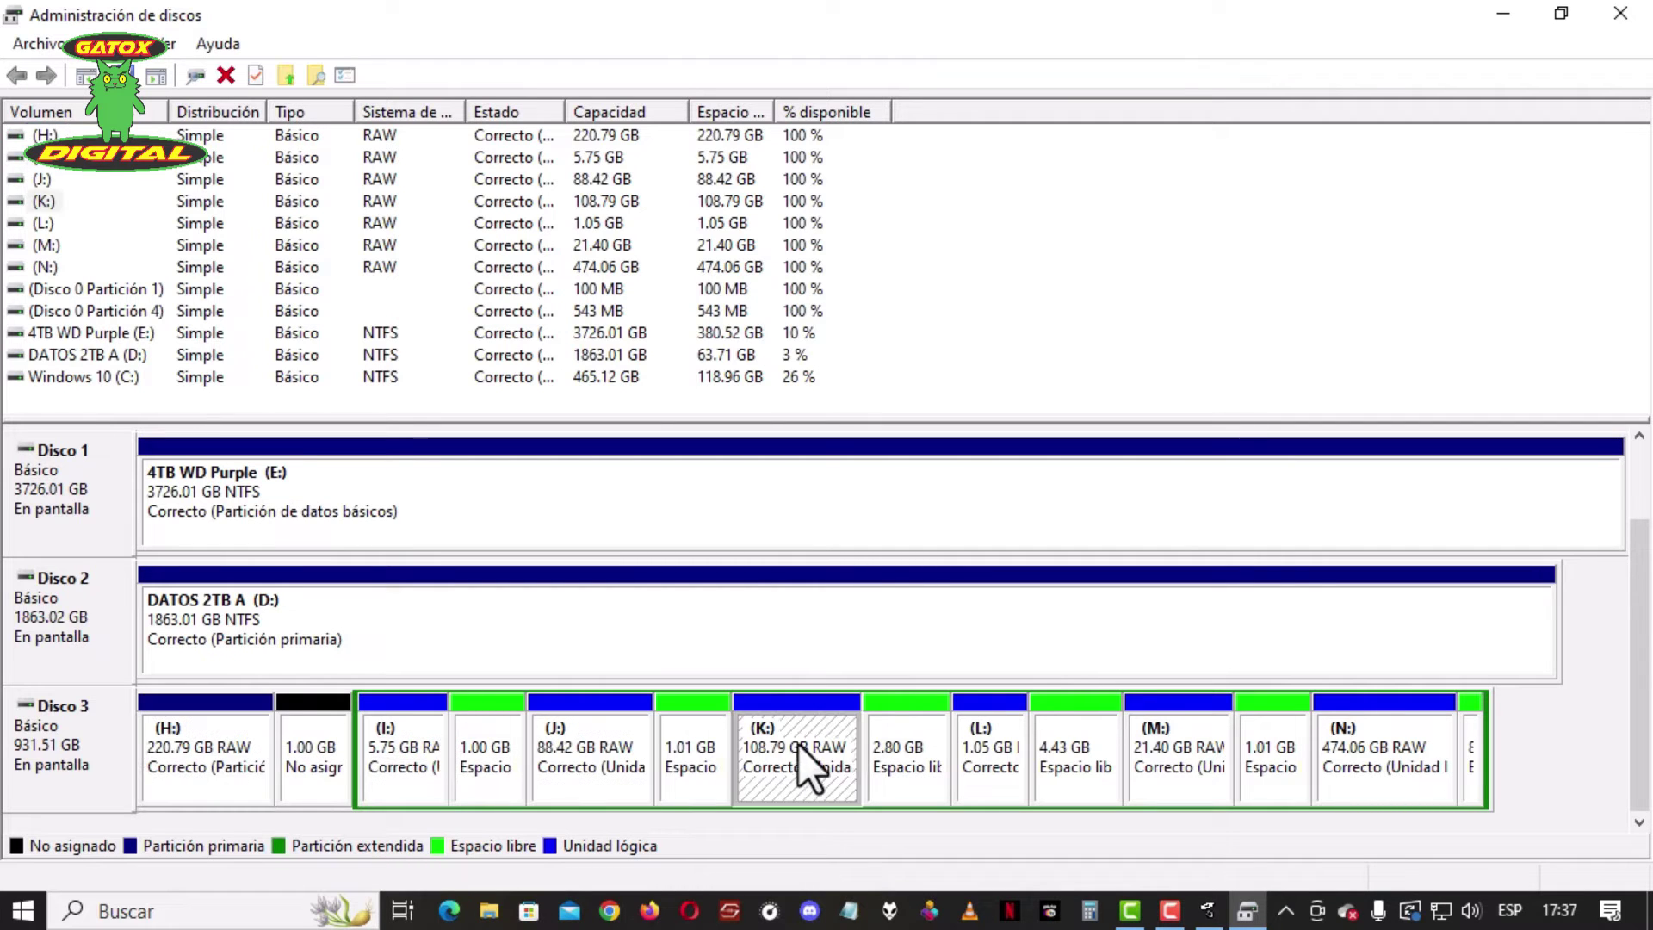
pyautogui.click(978, 759)
pyautogui.click(1200, 764)
pyautogui.click(1363, 766)
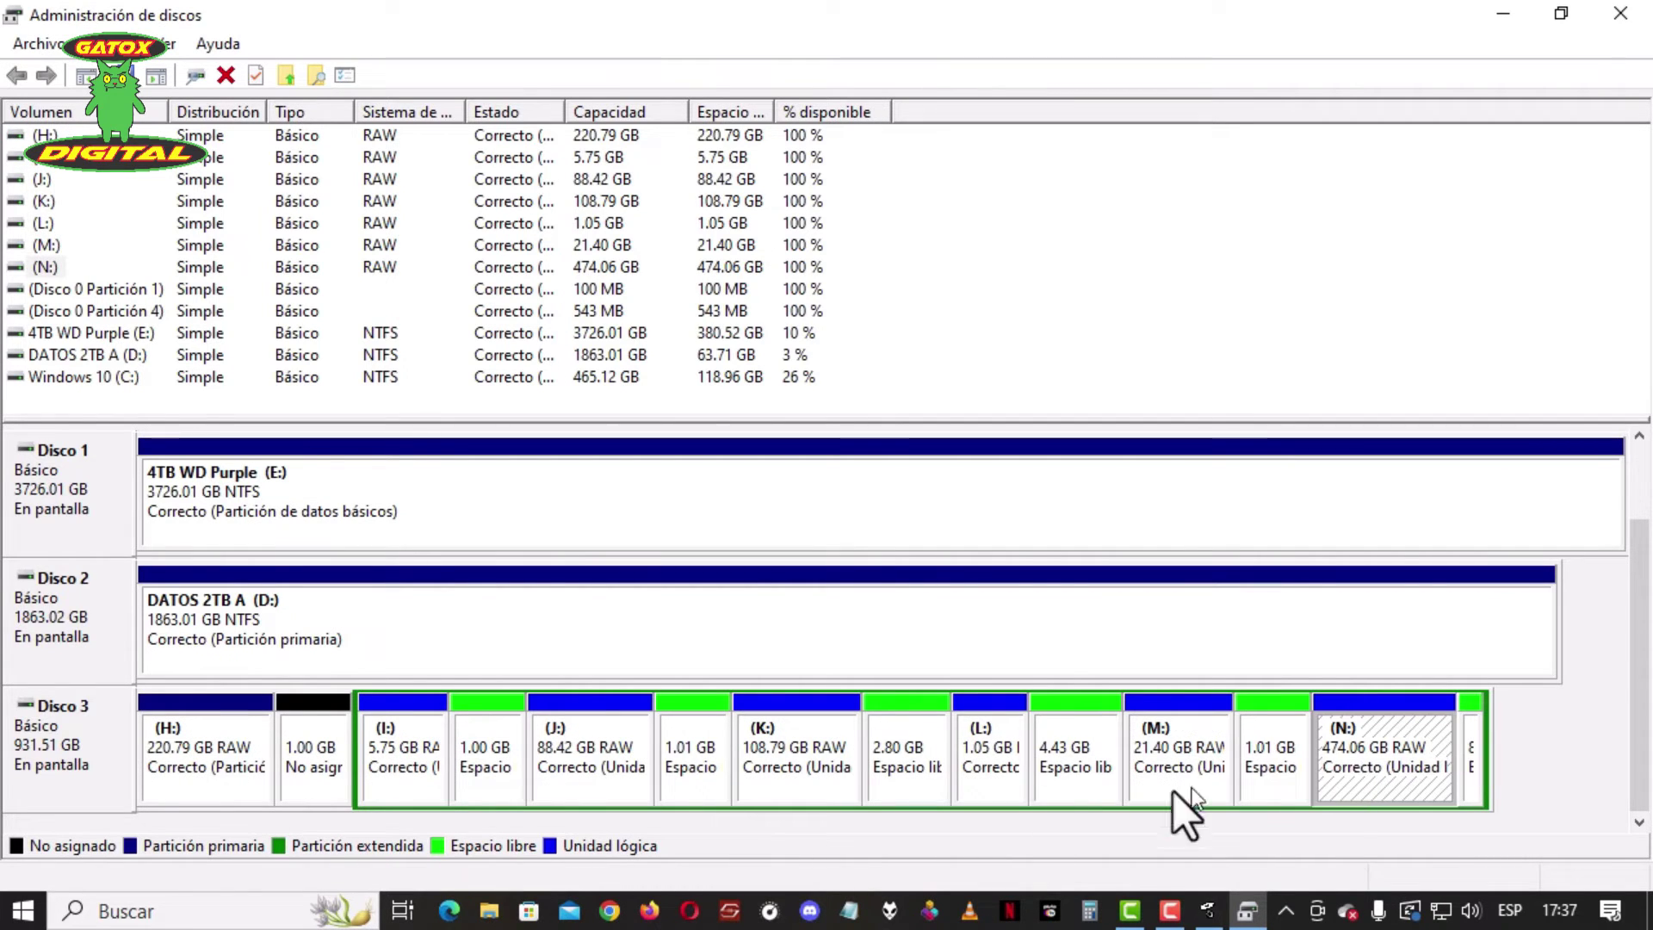
# Examine the unallocated space and the free-space gaps between the partitions of Disco 3, going over them twice.
pyautogui.click(327, 757)
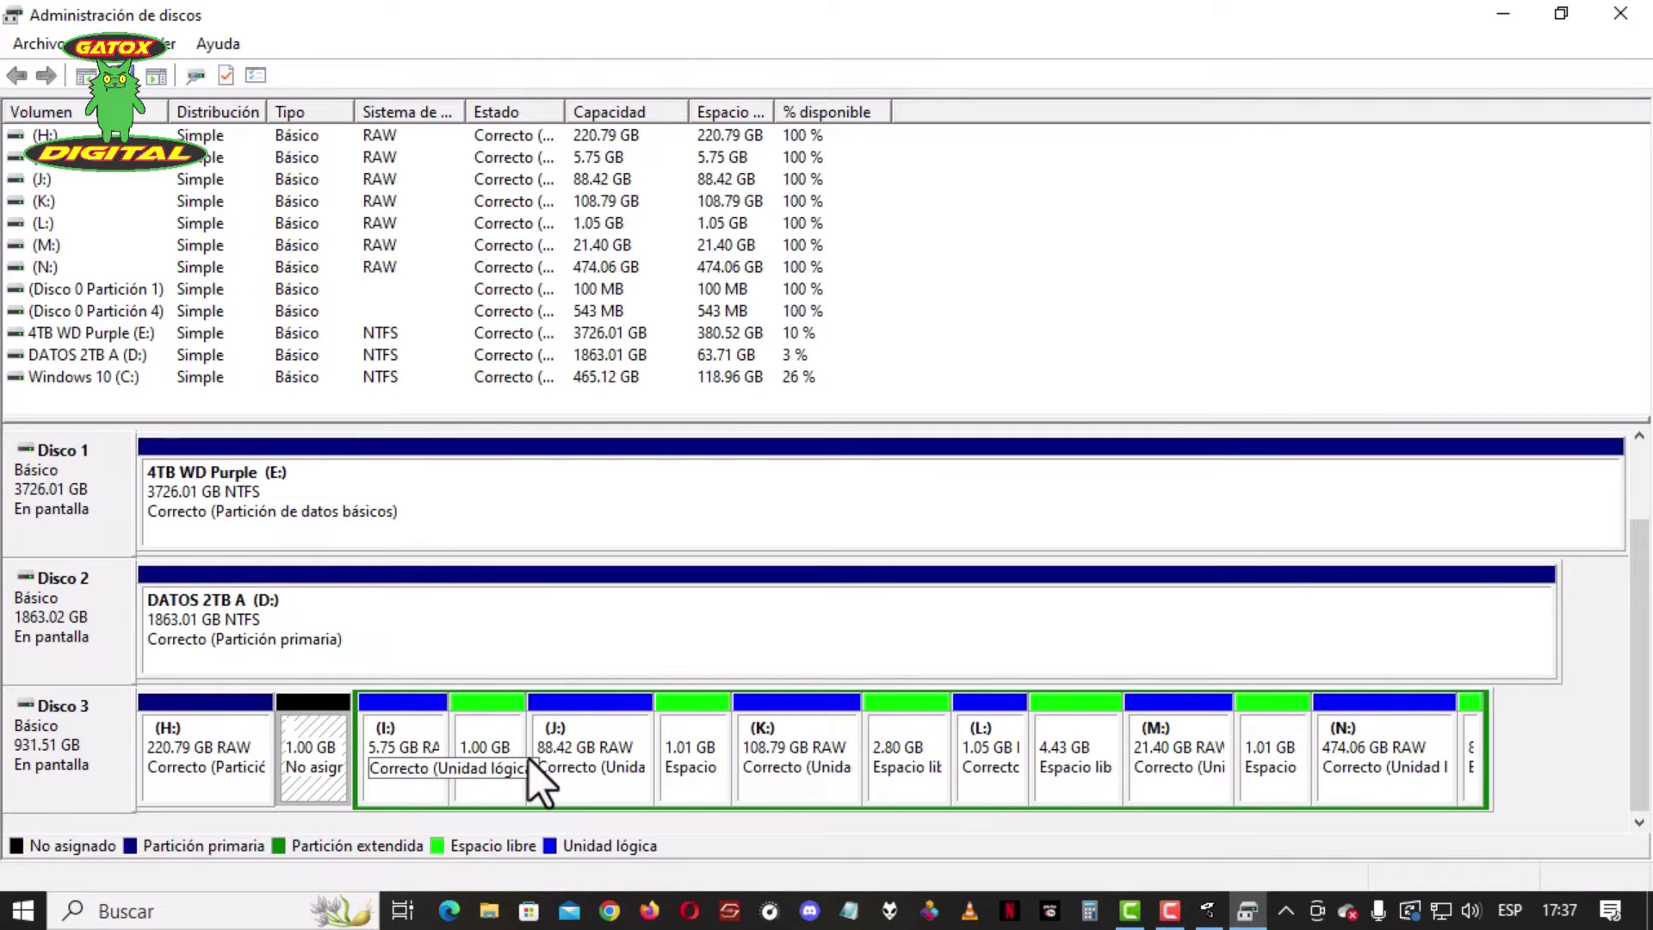
pyautogui.click(494, 742)
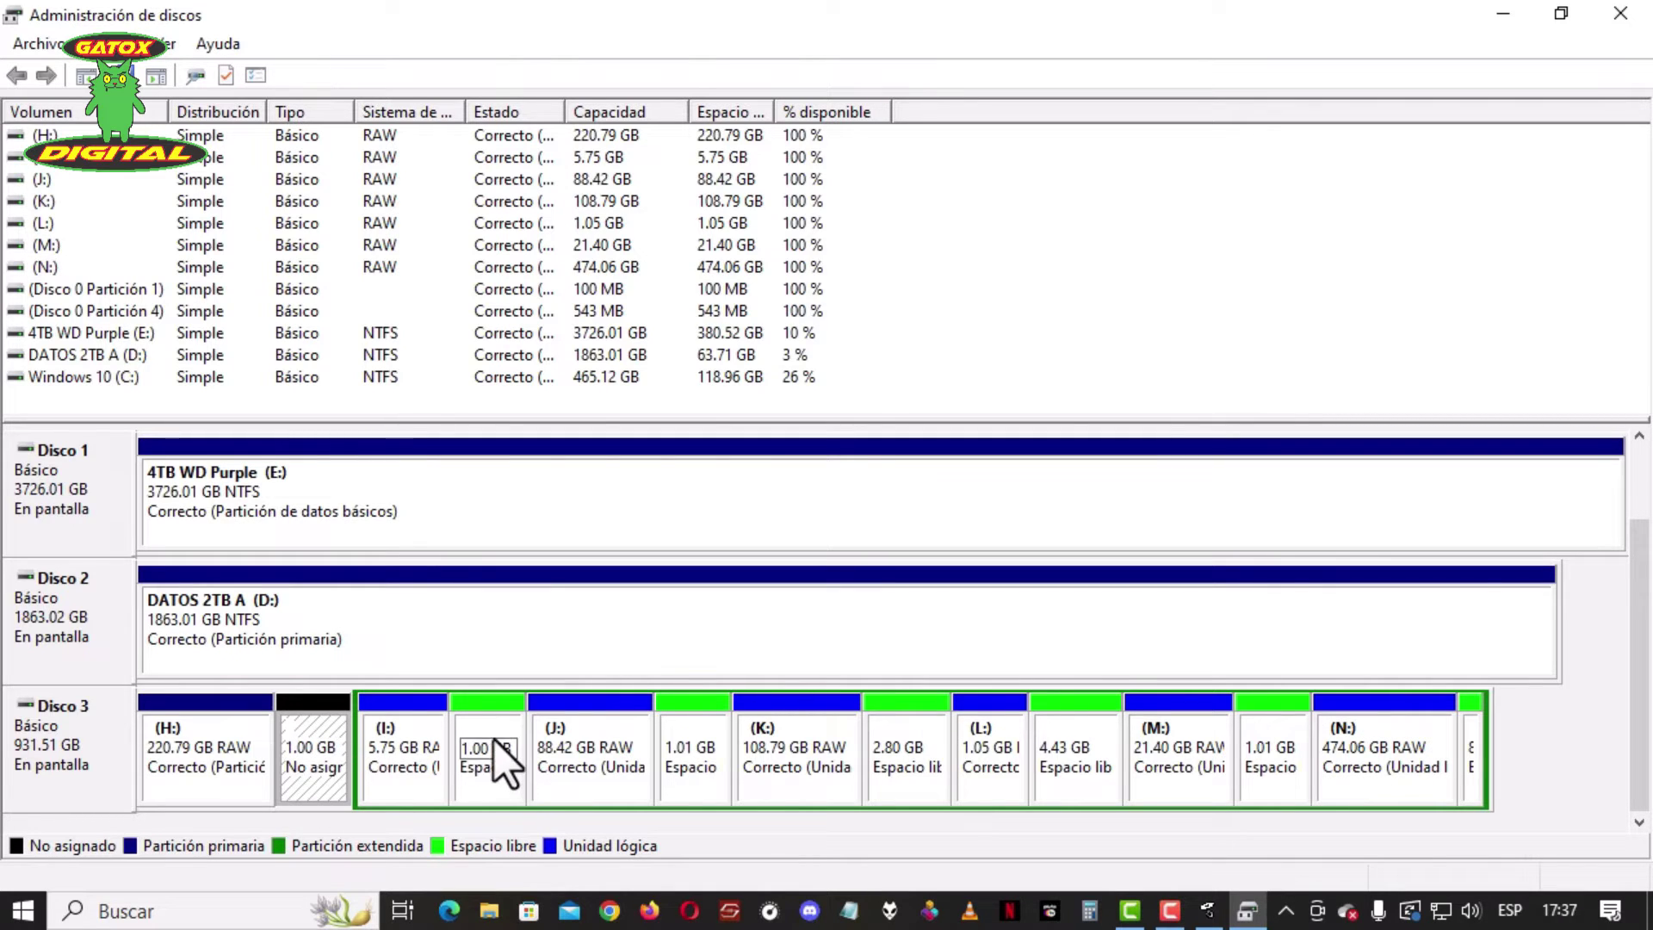
pyautogui.click(689, 706)
pyautogui.click(897, 714)
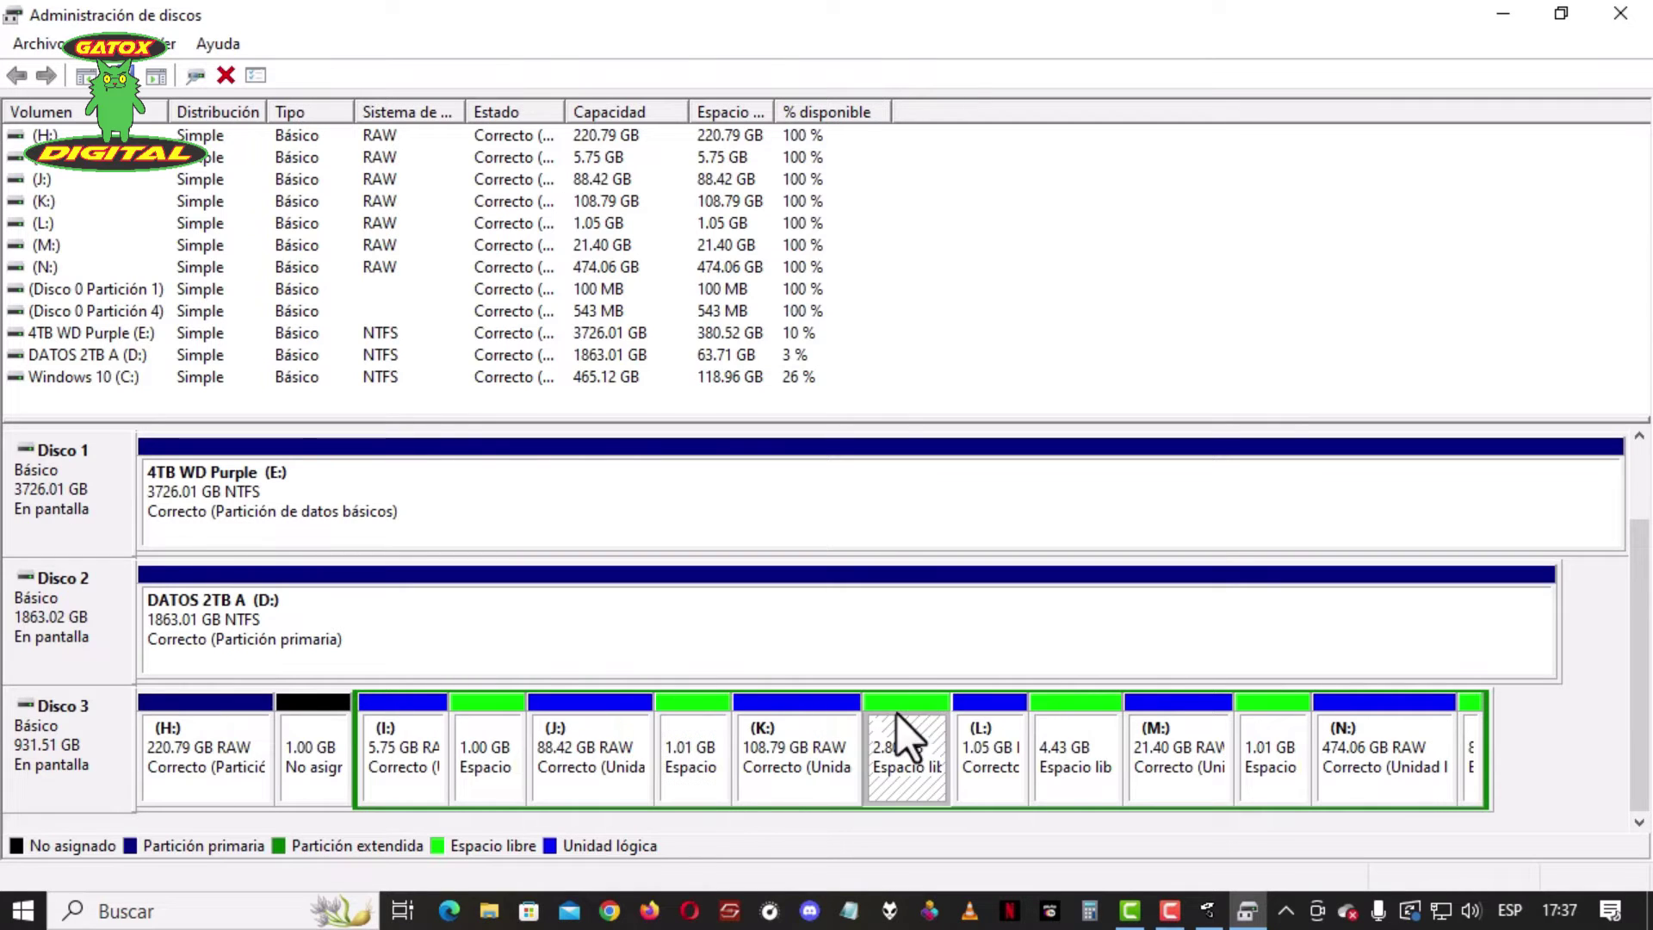
pyautogui.click(1083, 711)
pyautogui.click(1267, 704)
pyautogui.click(1481, 716)
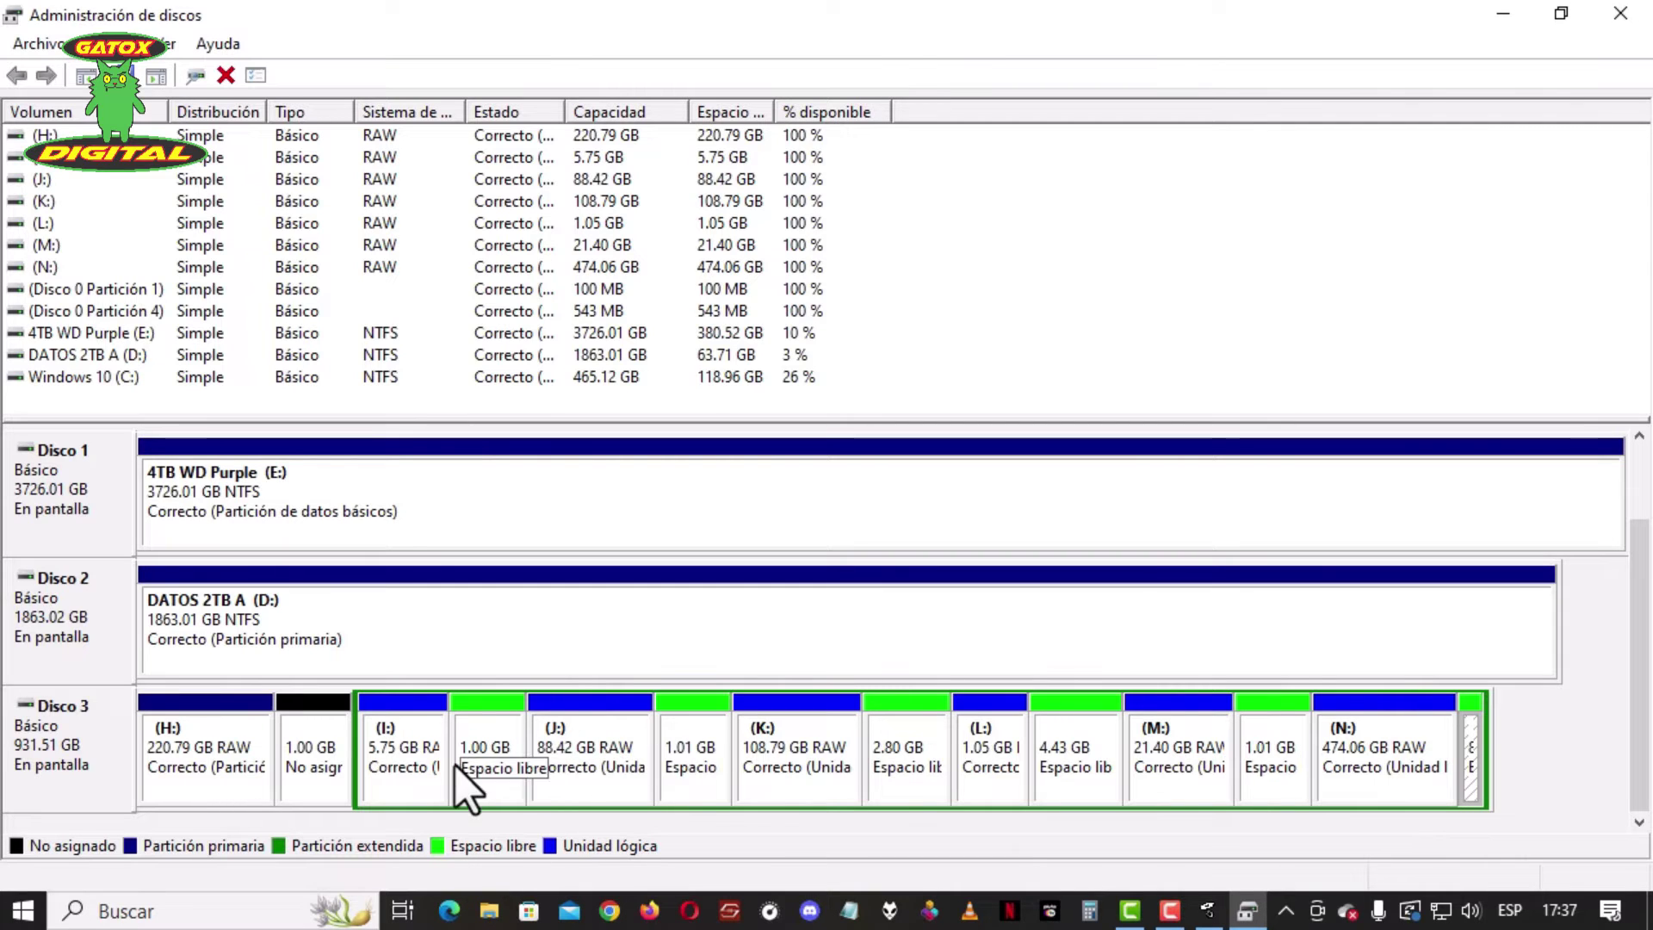
pyautogui.click(310, 757)
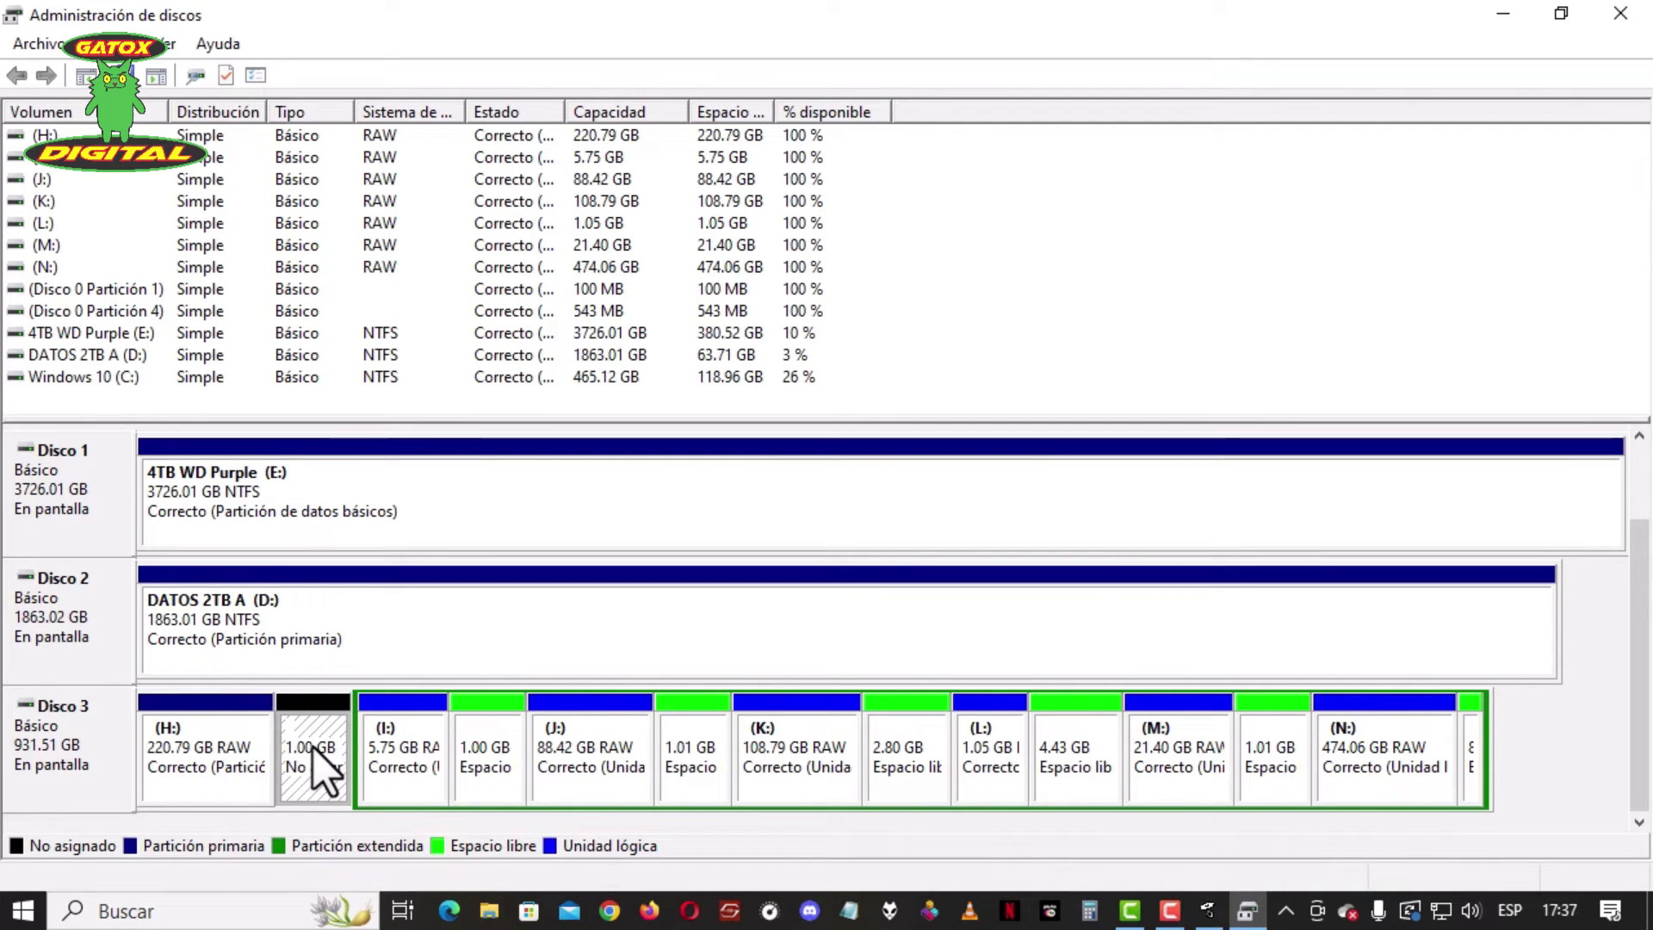
pyautogui.click(522, 743)
pyautogui.click(921, 756)
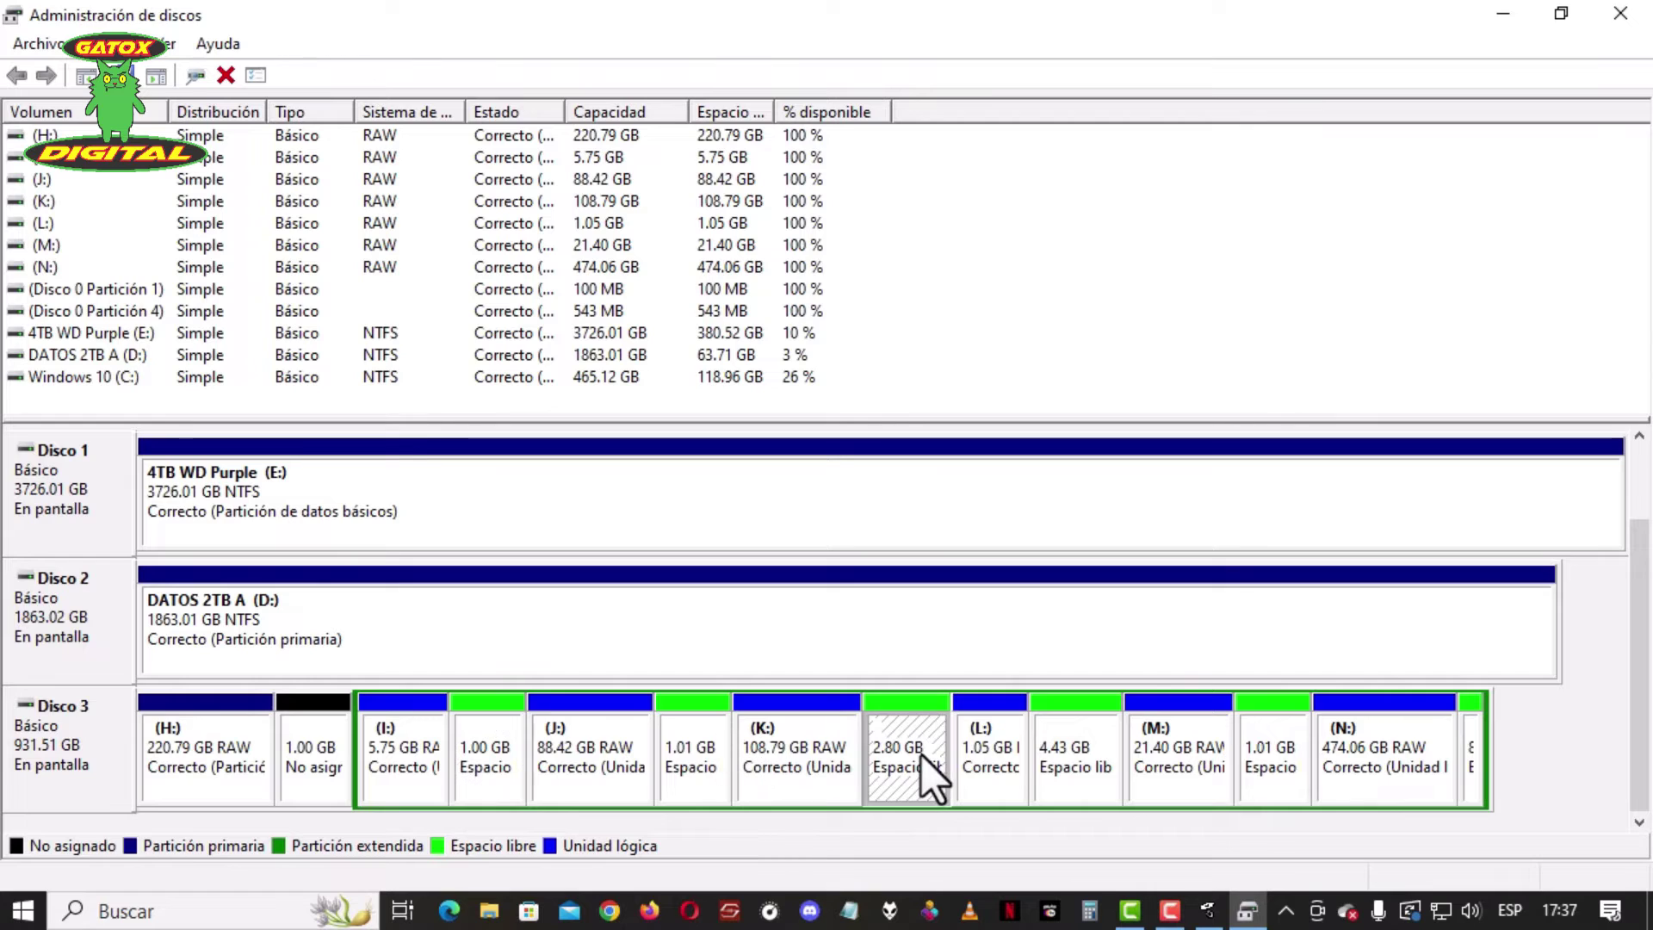
pyautogui.click(1078, 766)
pyautogui.click(1269, 759)
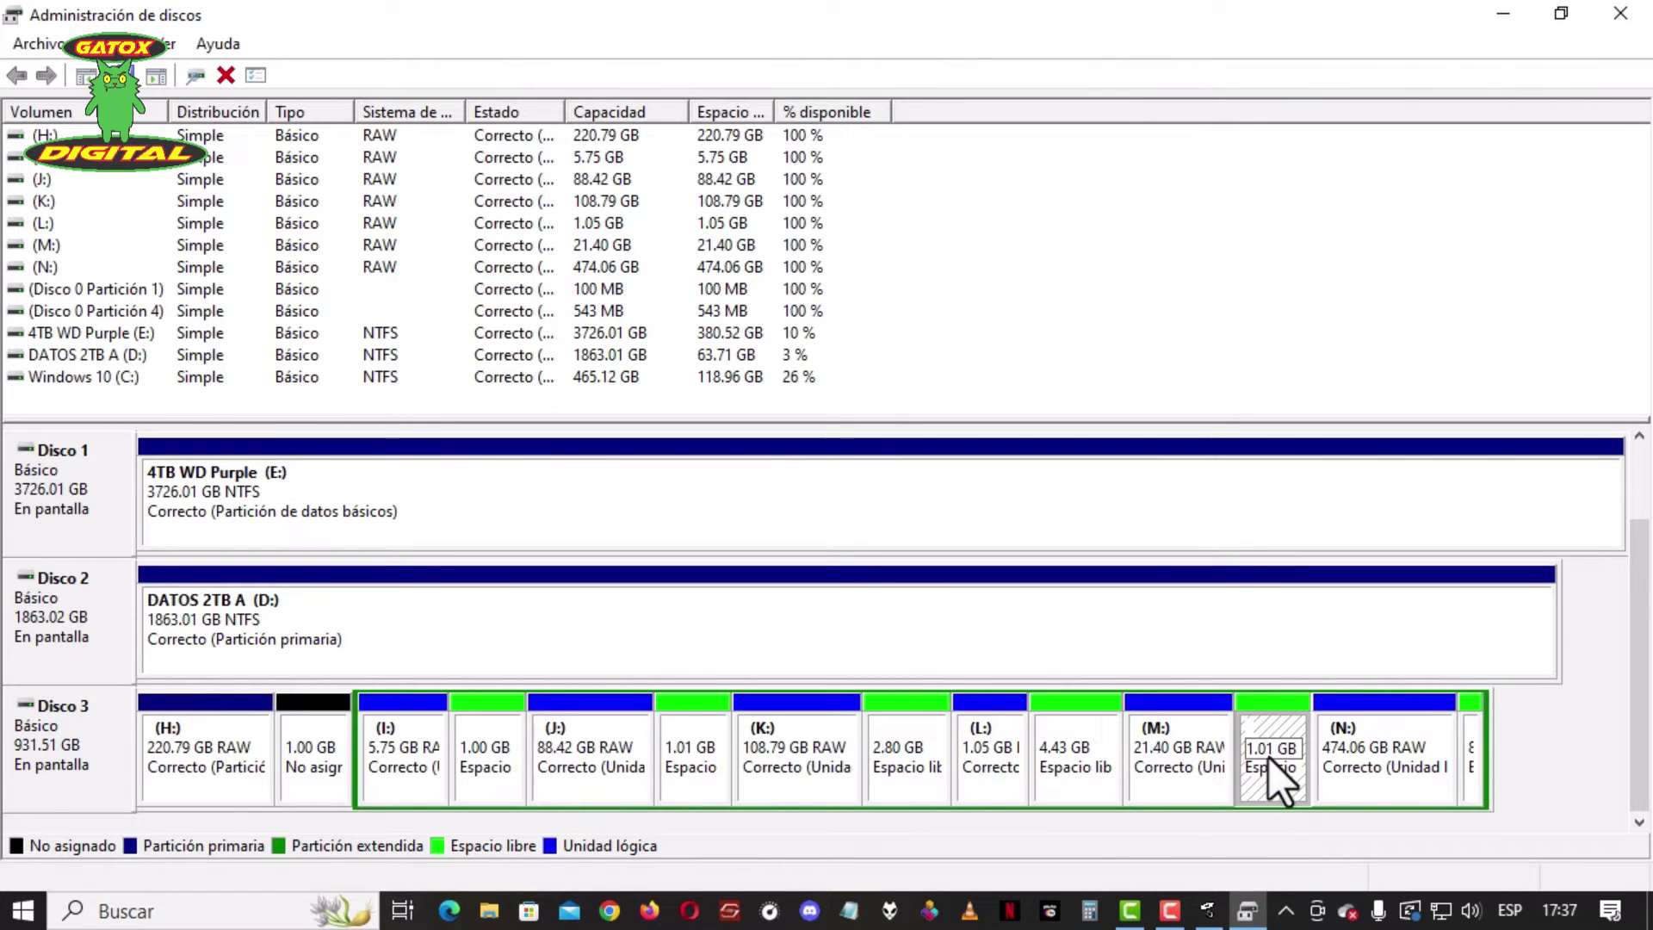
# Review the usable logical drives J:, K:, L:, M: and N: on Disco 3 in turn.
pyautogui.click(585, 751)
pyautogui.click(794, 748)
pyautogui.click(984, 766)
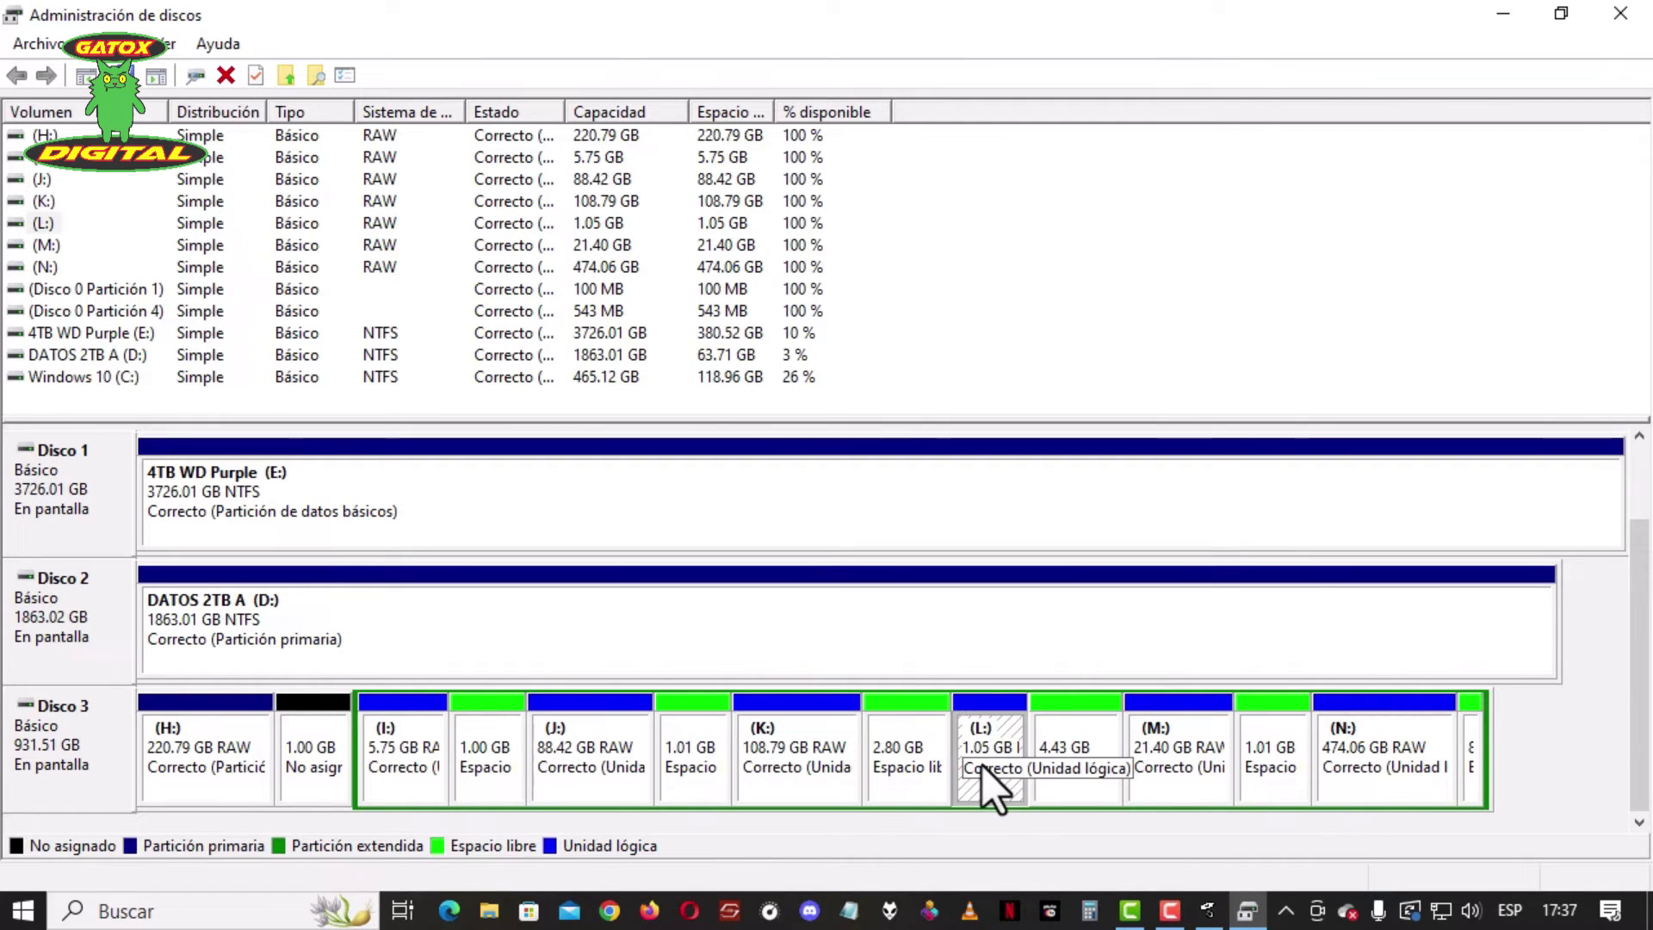
pyautogui.click(1159, 770)
pyautogui.click(1359, 772)
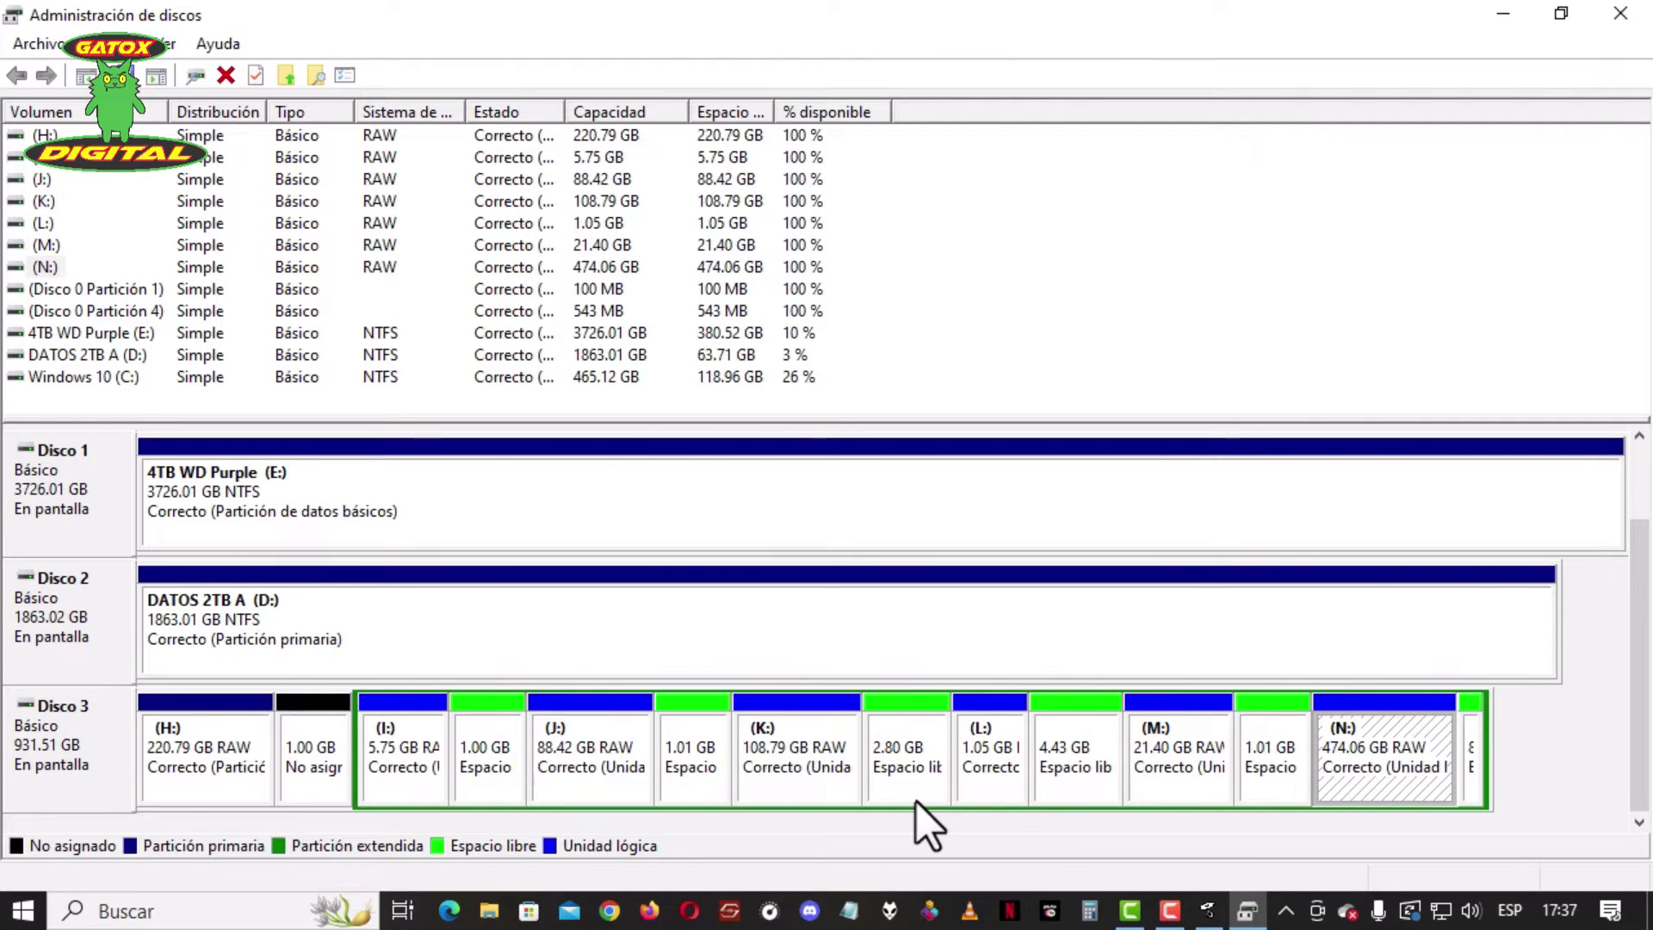
# Quick-format primary partition H: on Disco 3 as NTFS with the volume label Vol1 and the default allocation unit size.
pyautogui.click(182, 758)
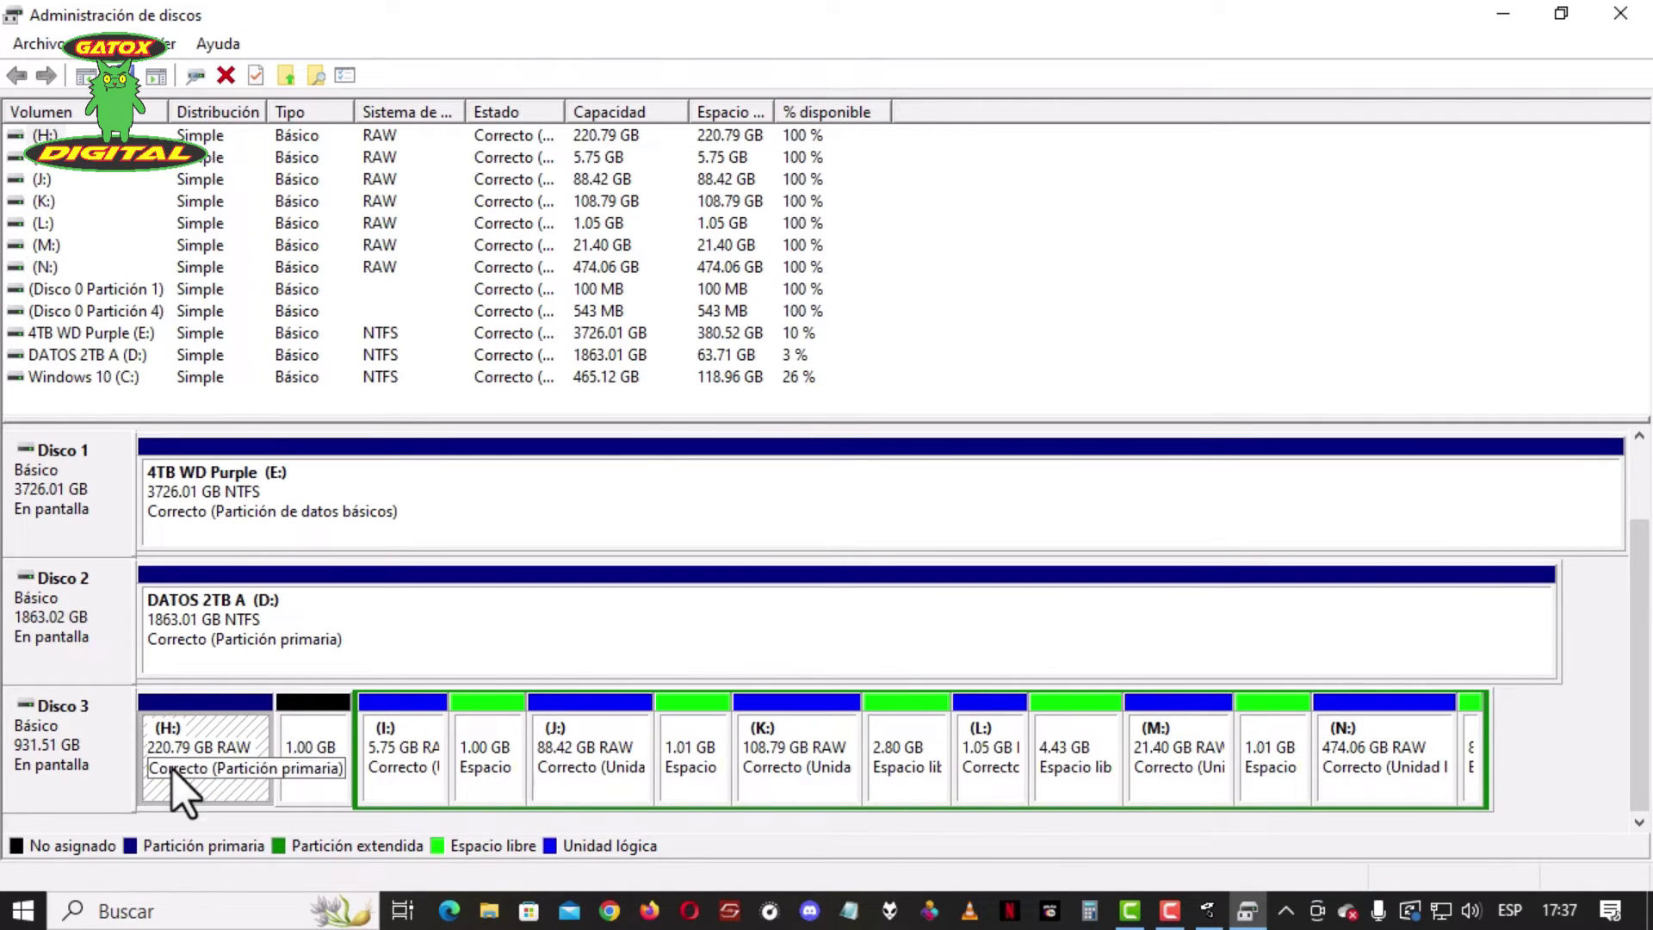
pyautogui.rightClick(231, 742)
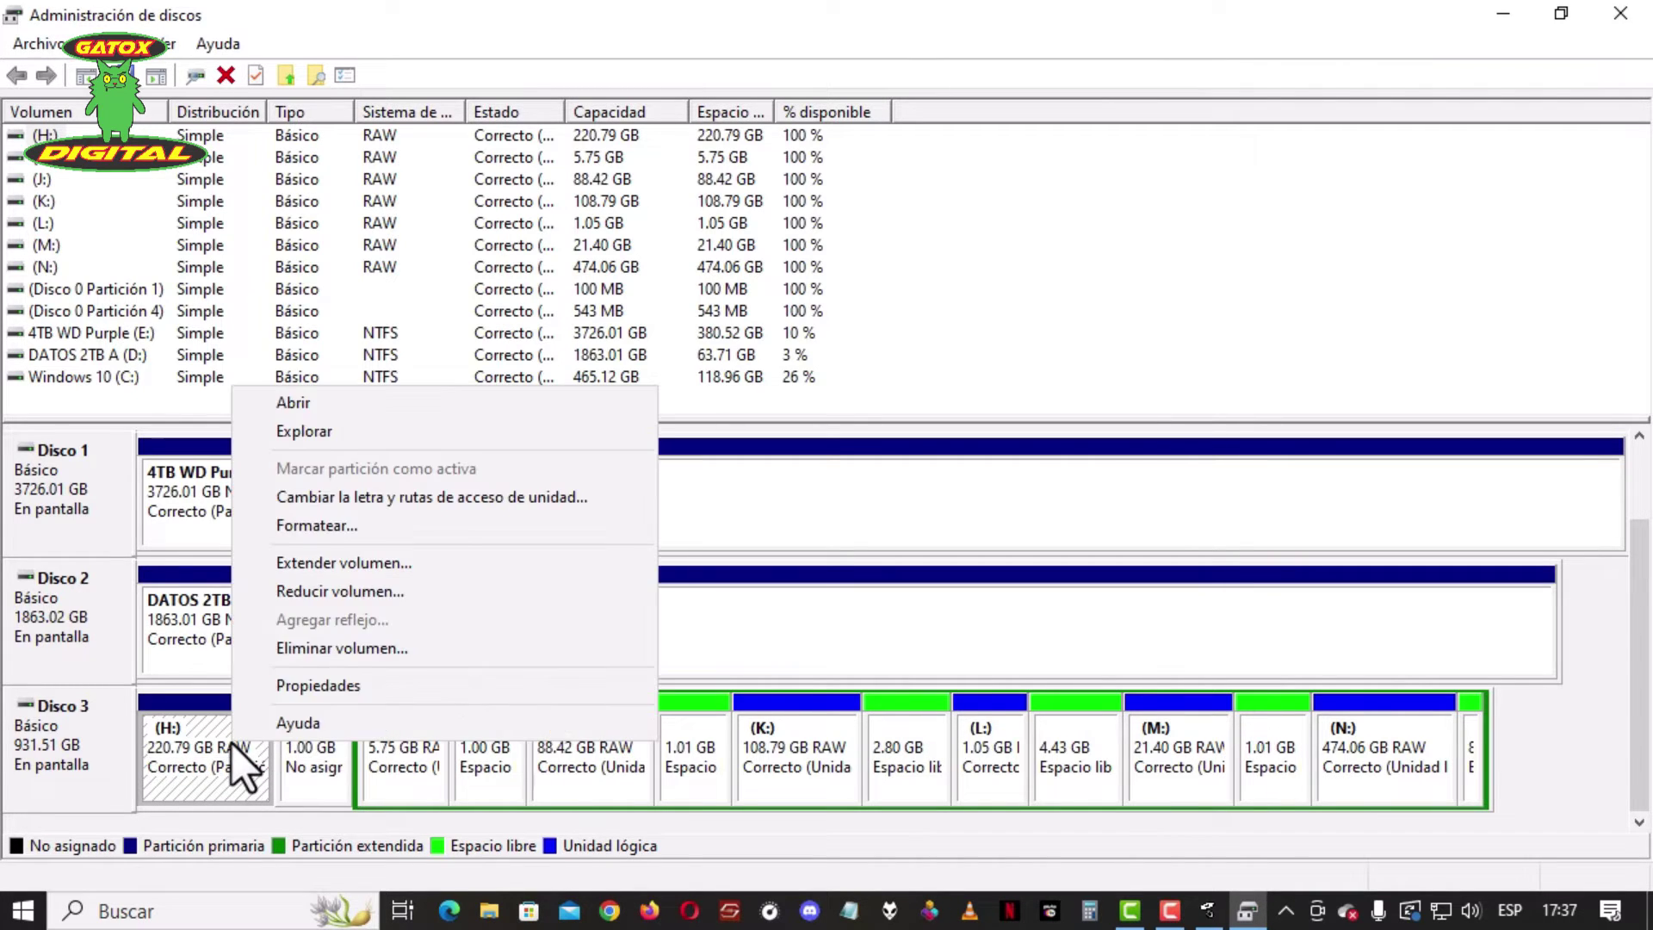
pyautogui.click(345, 532)
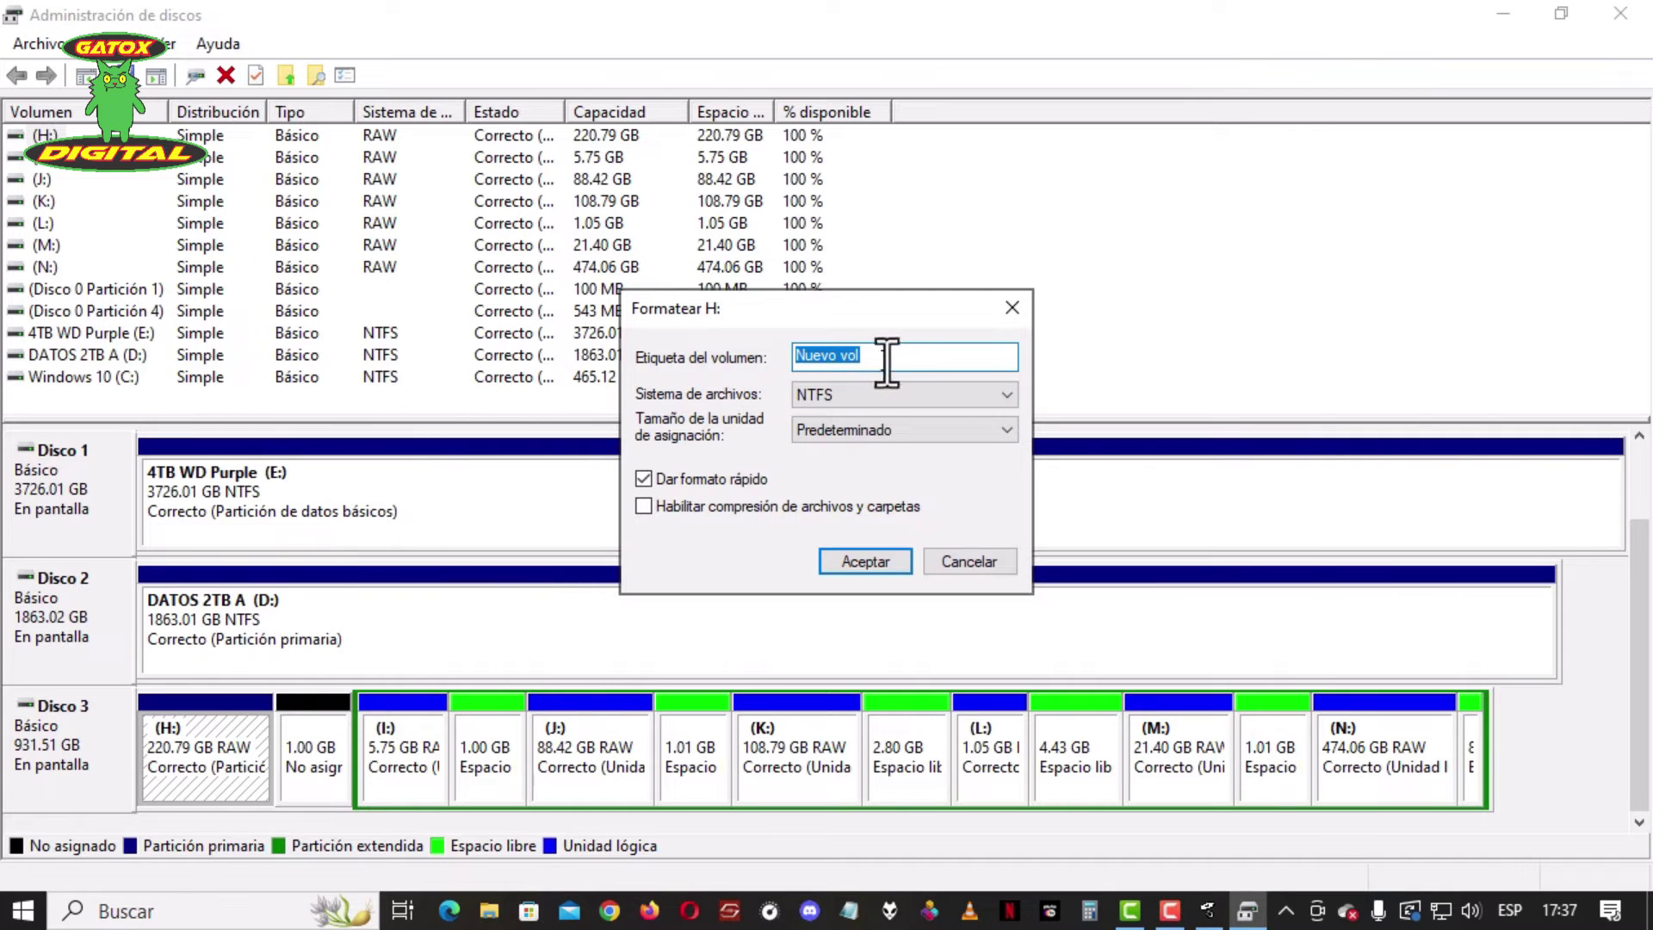
pyautogui.click(887, 396)
pyautogui.click(887, 398)
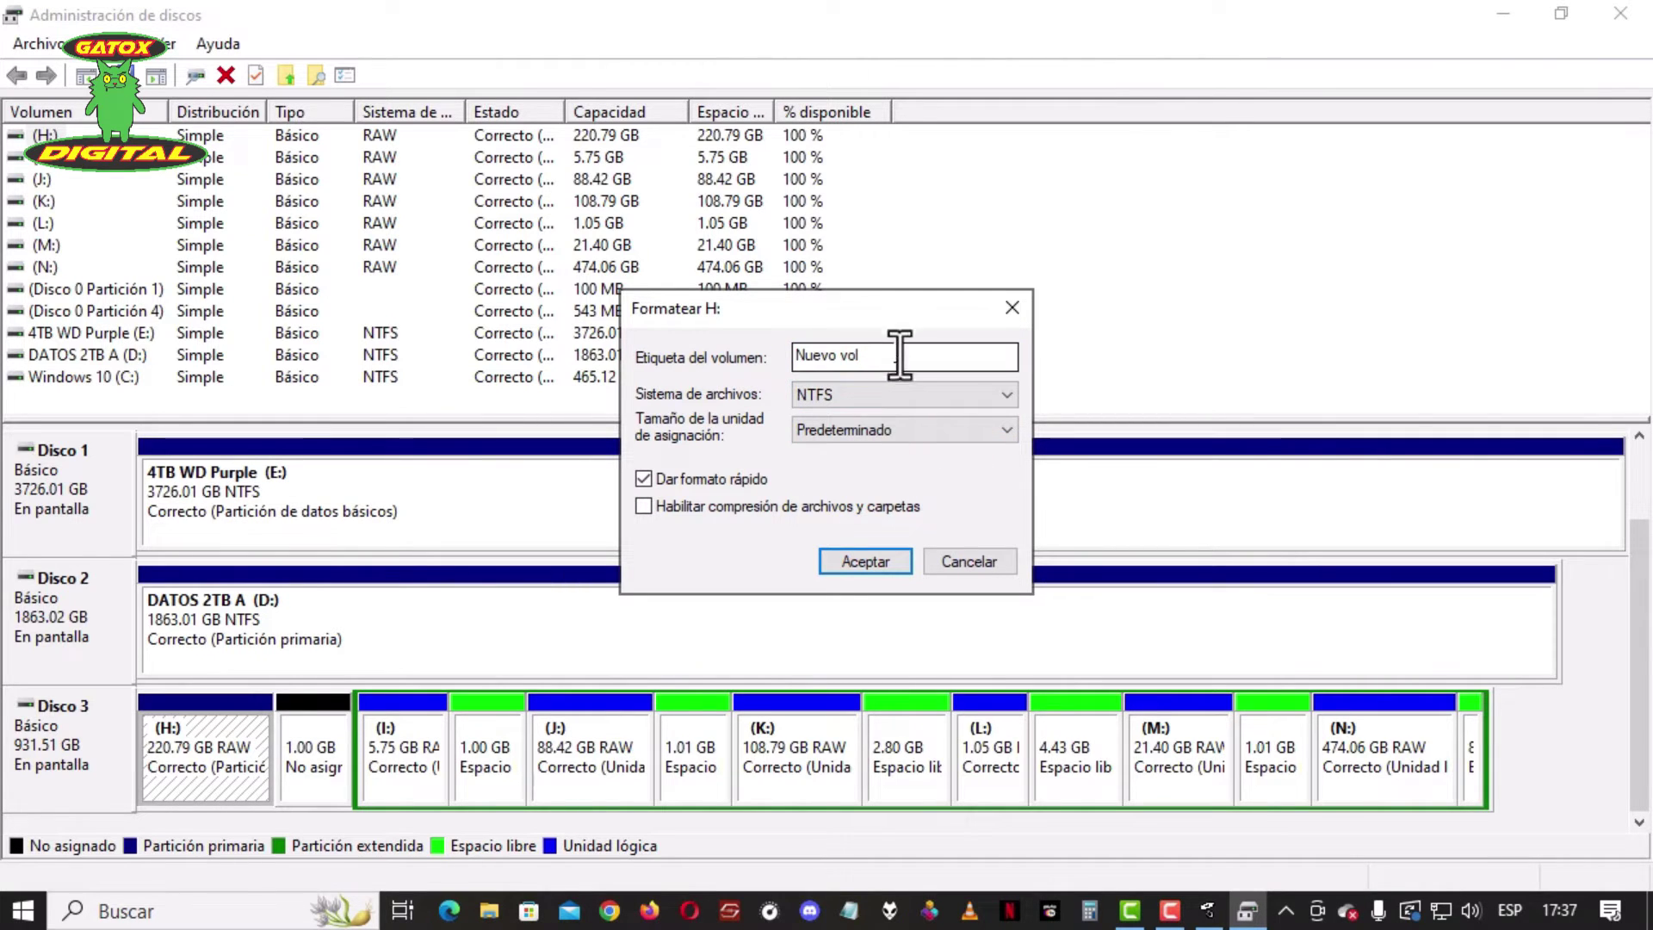
pyautogui.moveTo(999, 356); pyautogui.dragTo(758, 359)
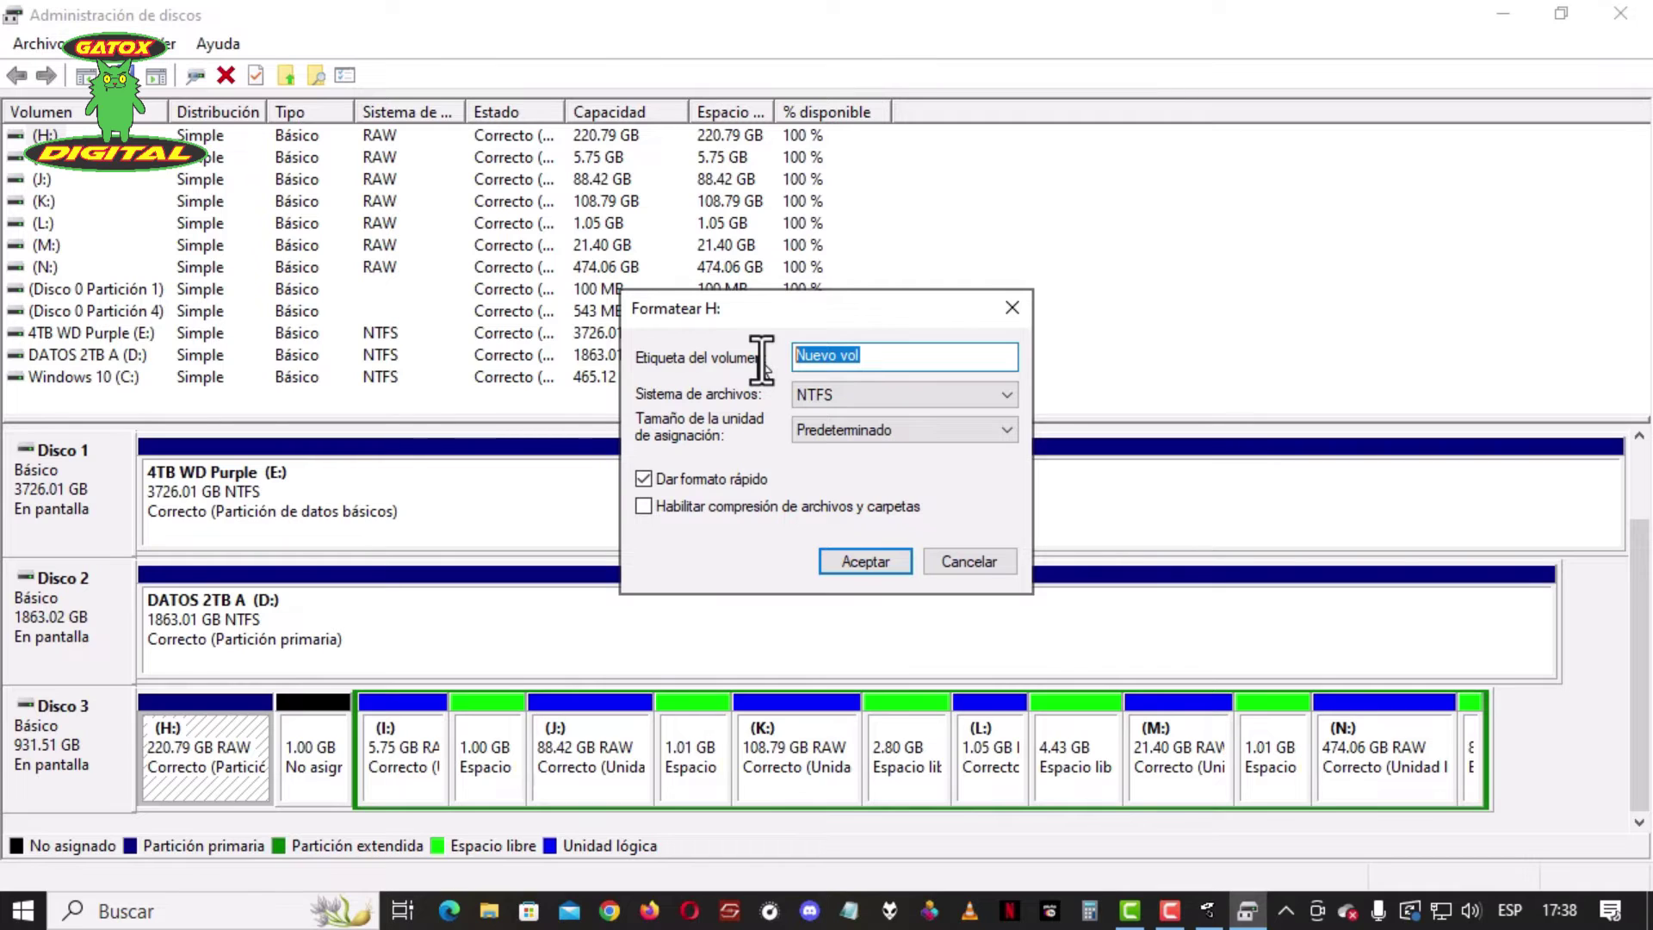
pyautogui.write('Vol1')
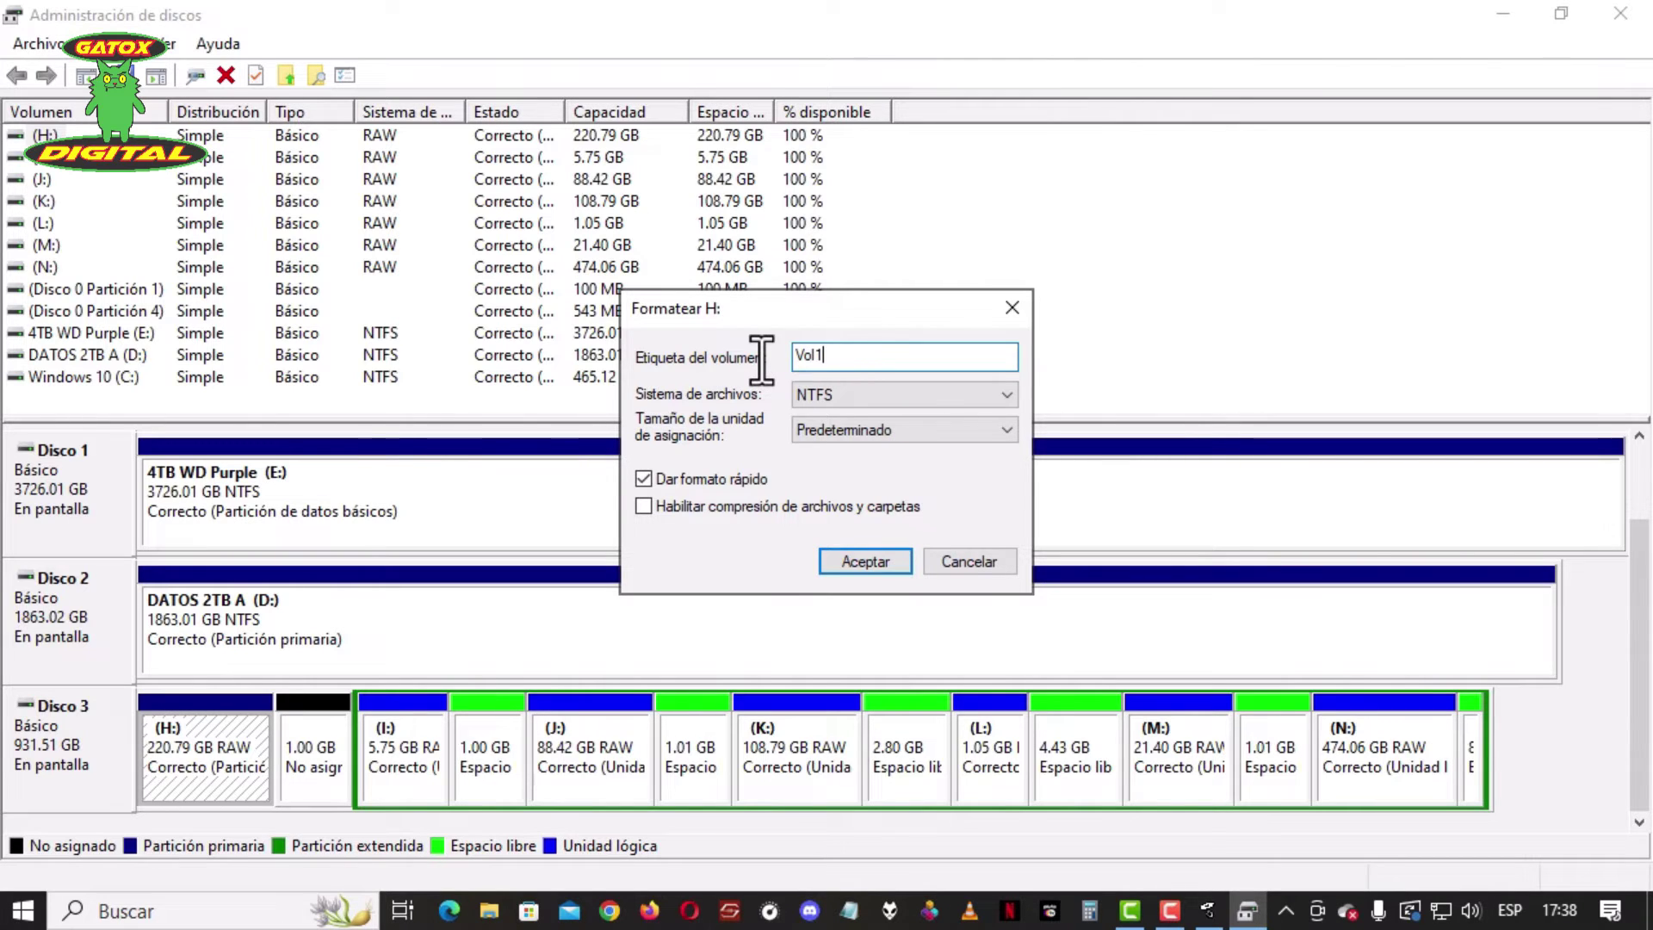
pyautogui.click(875, 565)
pyautogui.click(923, 568)
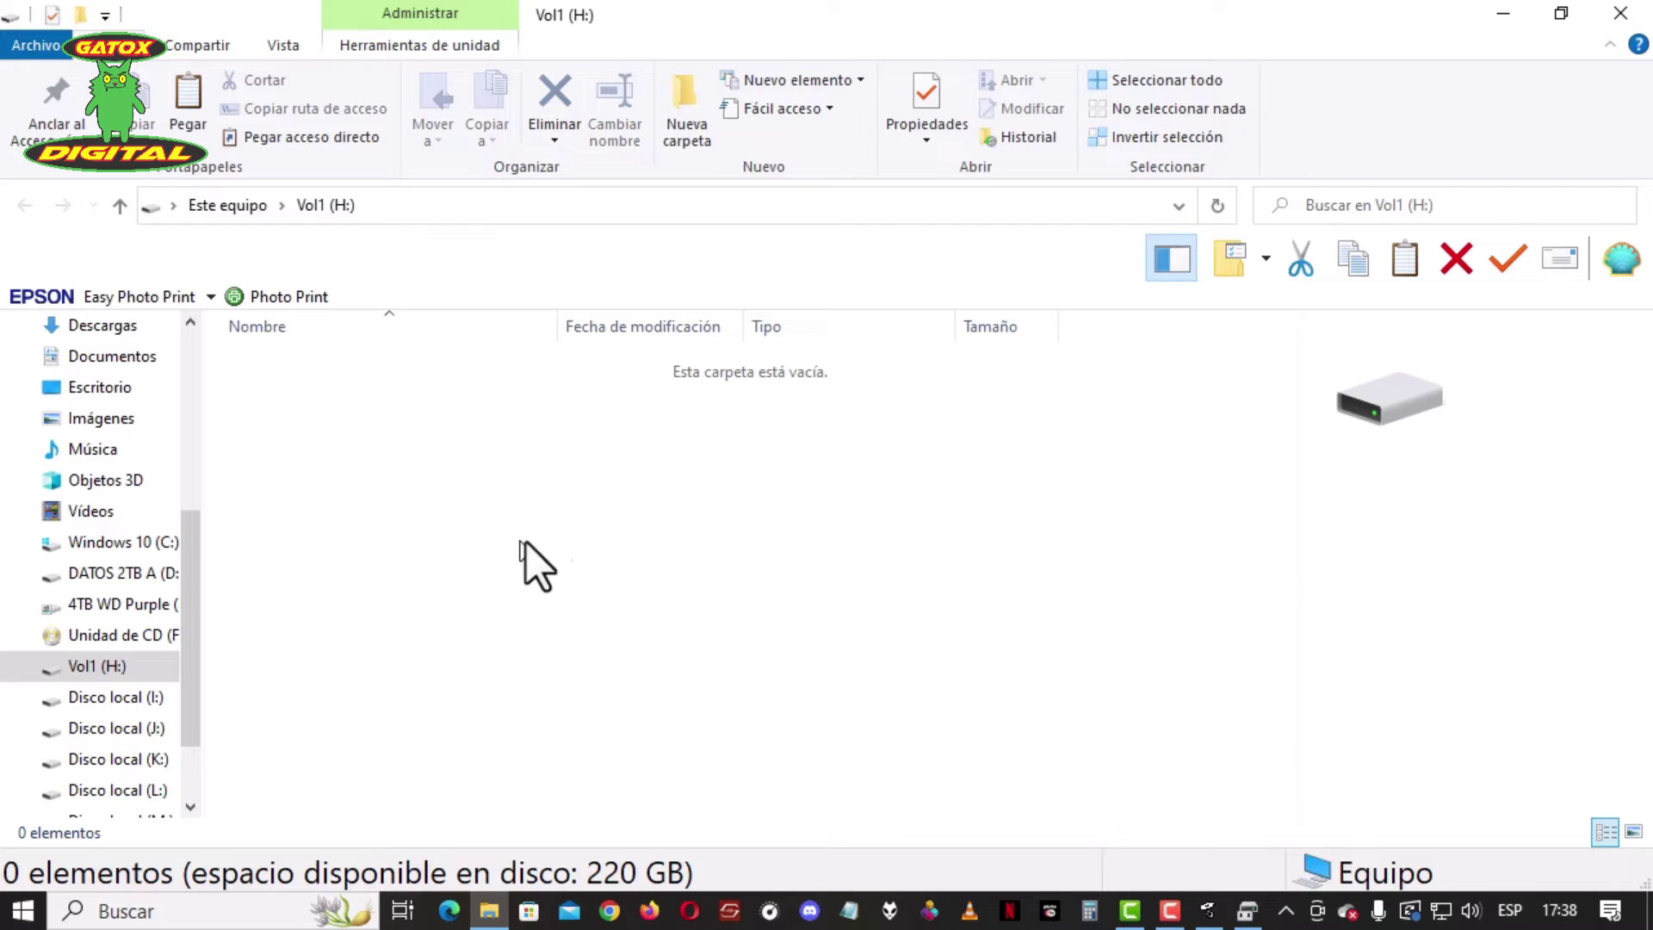
# Close the new volume's window, check the details of Vol1 (H:) in Este equipo, and return to Administración de discos.
pyautogui.click(1621, 13)
pyautogui.press('super')
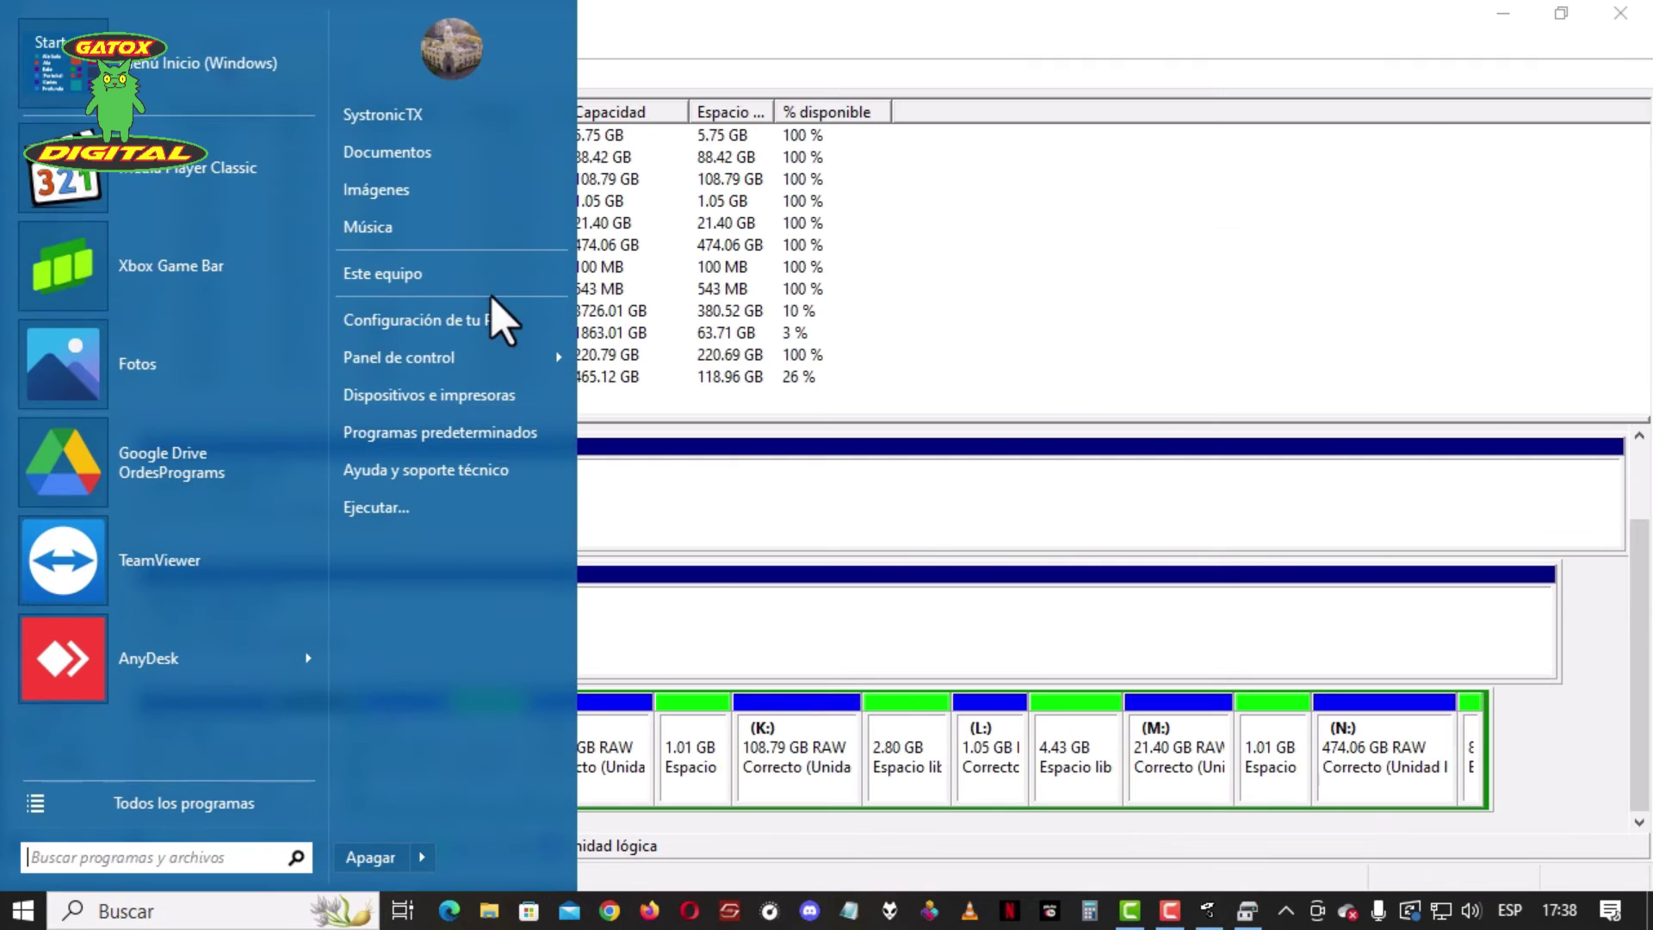
pyautogui.click(484, 272)
pyautogui.click(689, 715)
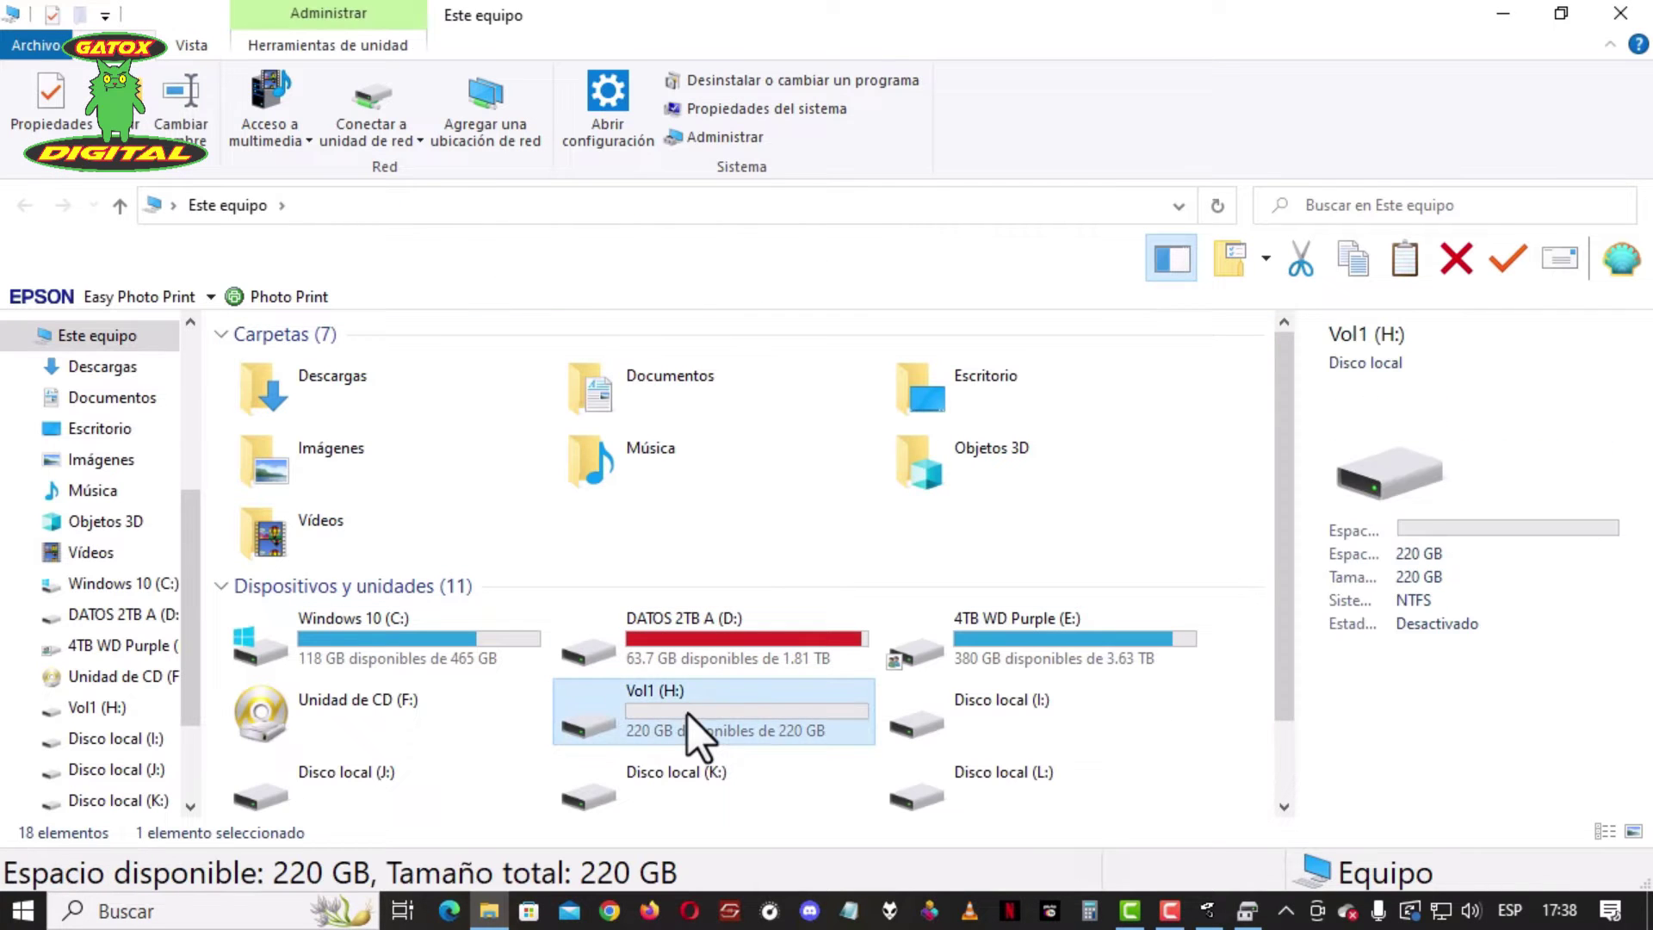
pyautogui.click(1621, 13)
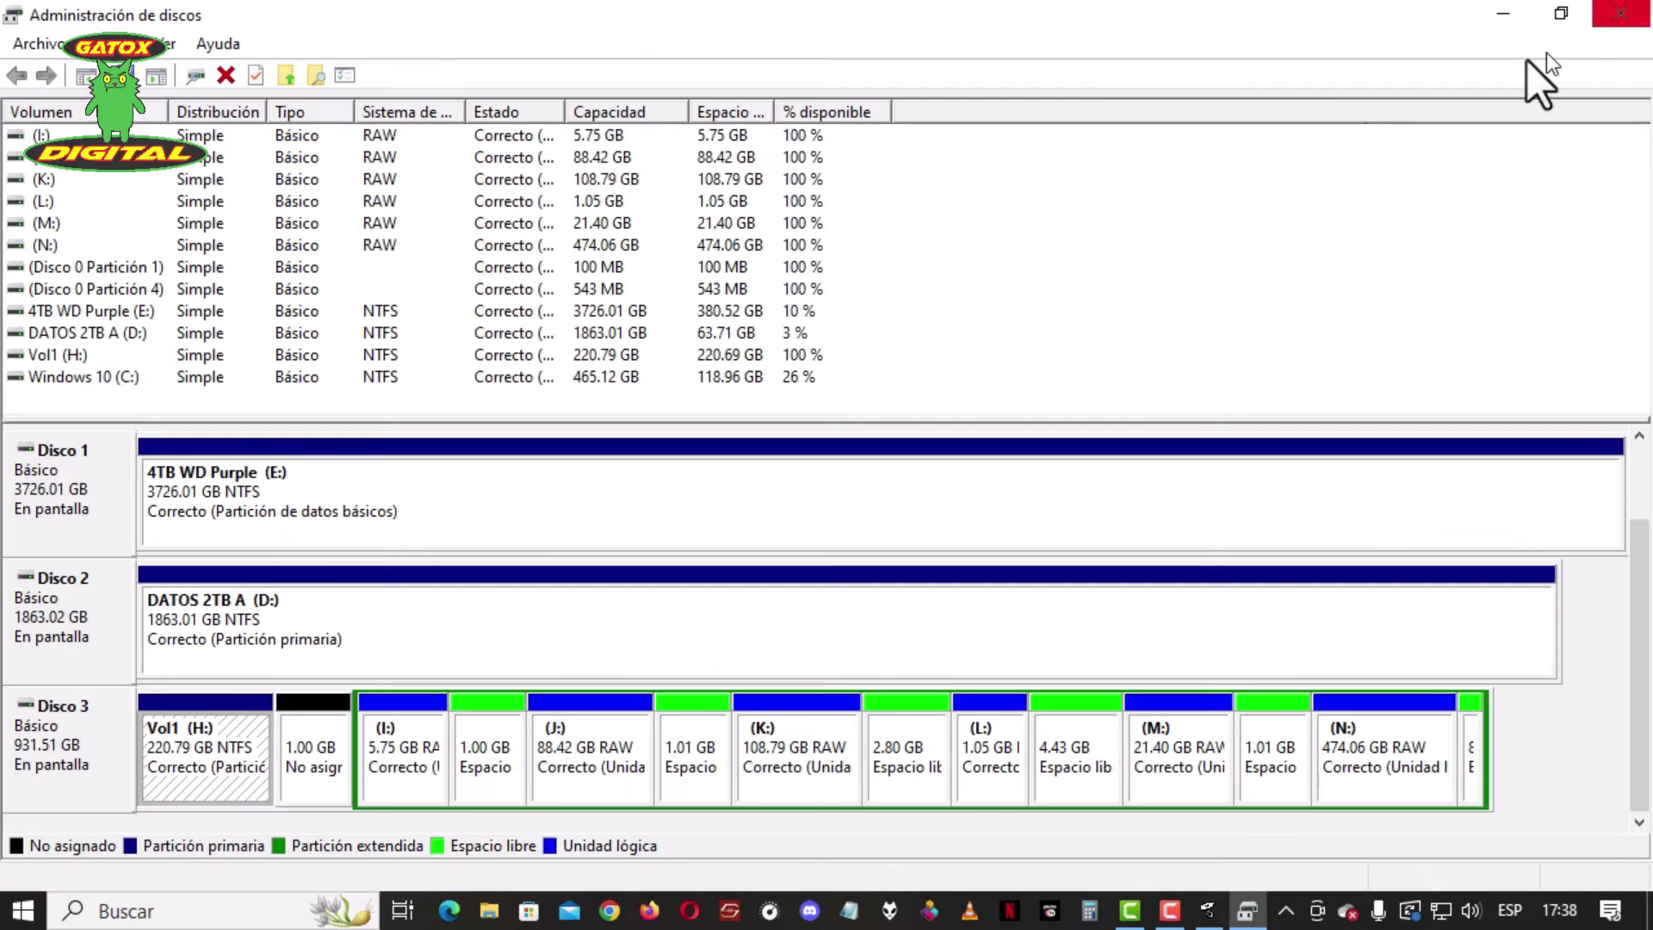
# Examine the unallocated space after Vol1 and the free gaps following J:, K:, L: and M: on Disco 3.
pyautogui.click(332, 732)
pyautogui.click(702, 742)
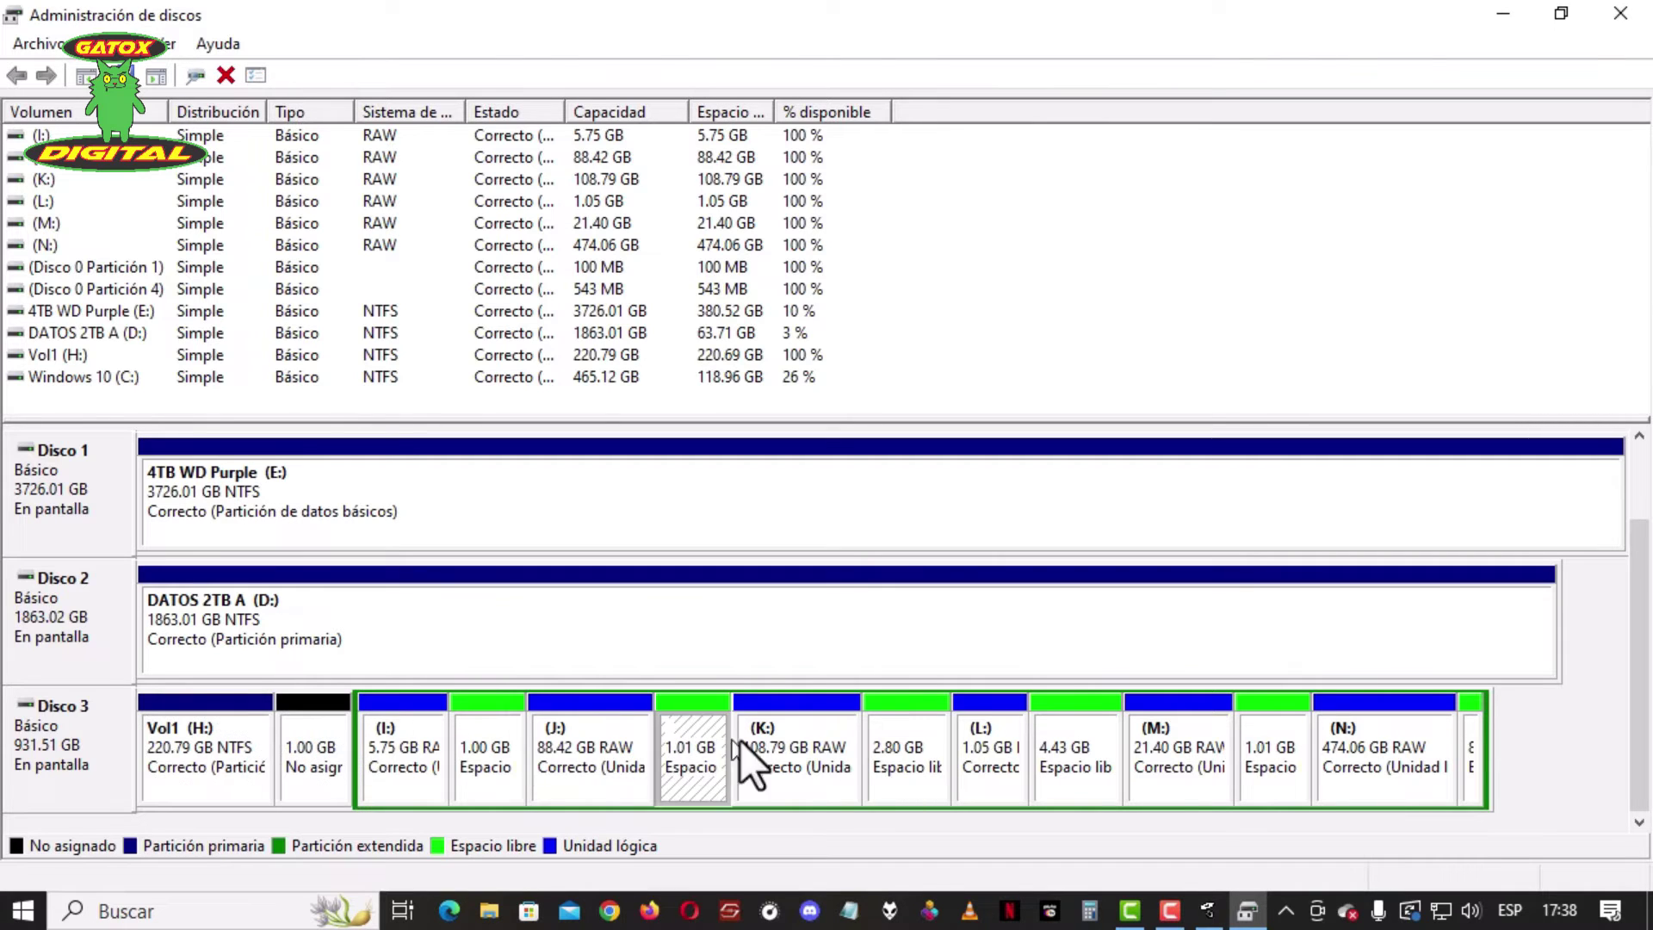
pyautogui.click(918, 737)
pyautogui.click(1078, 738)
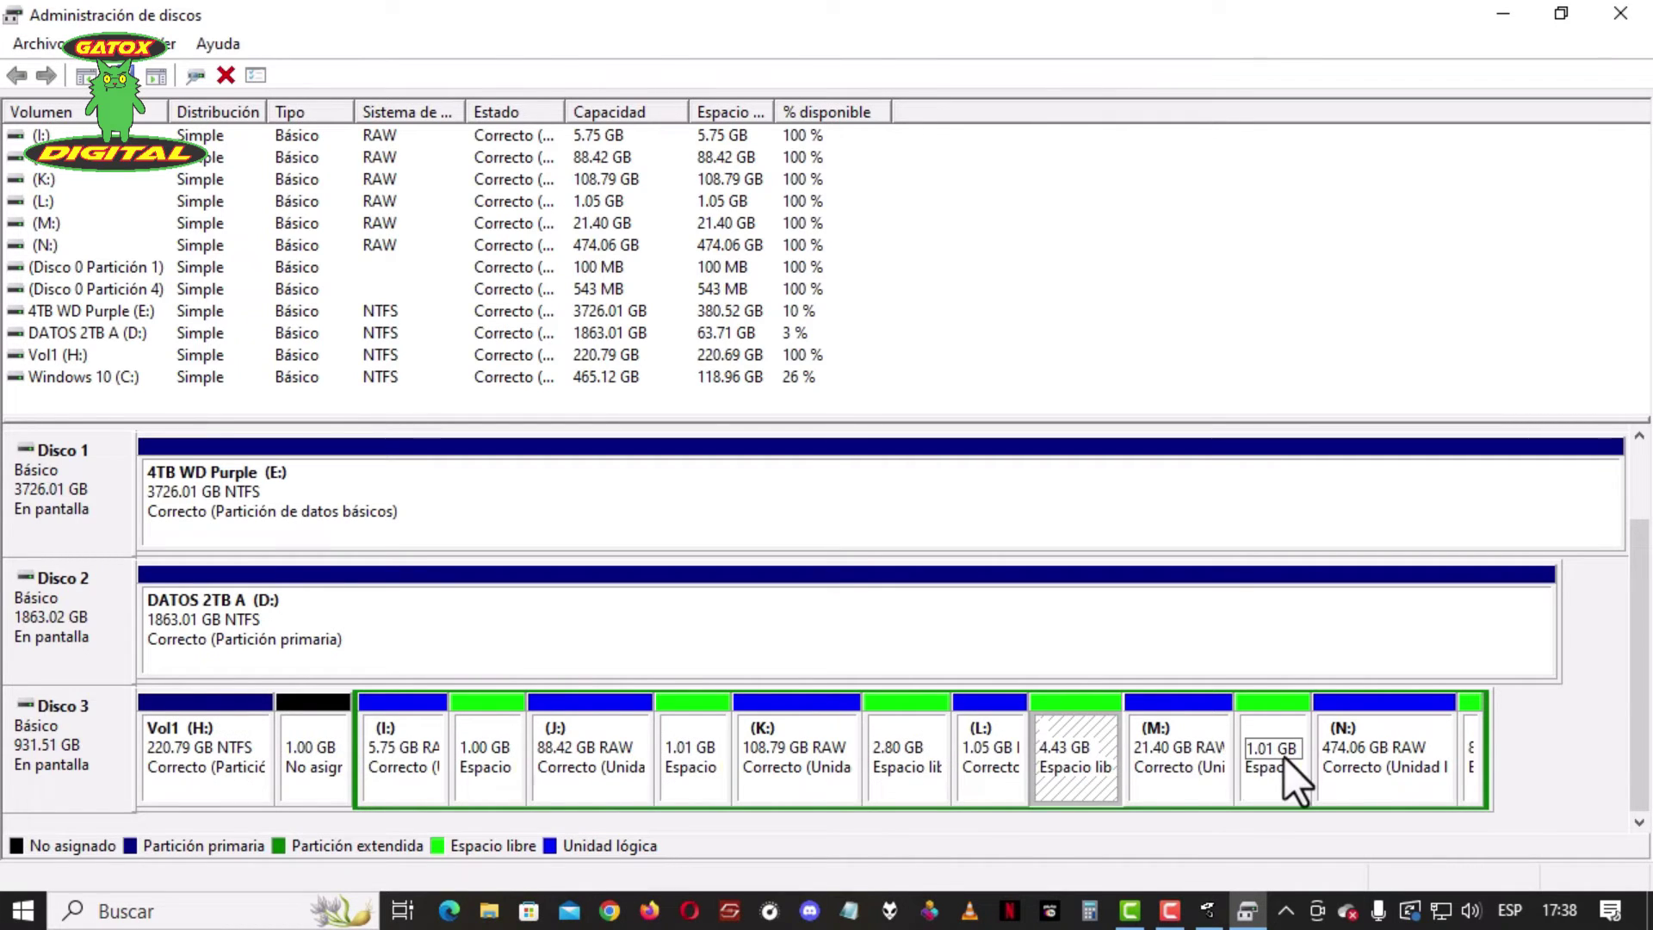
pyautogui.click(1284, 758)
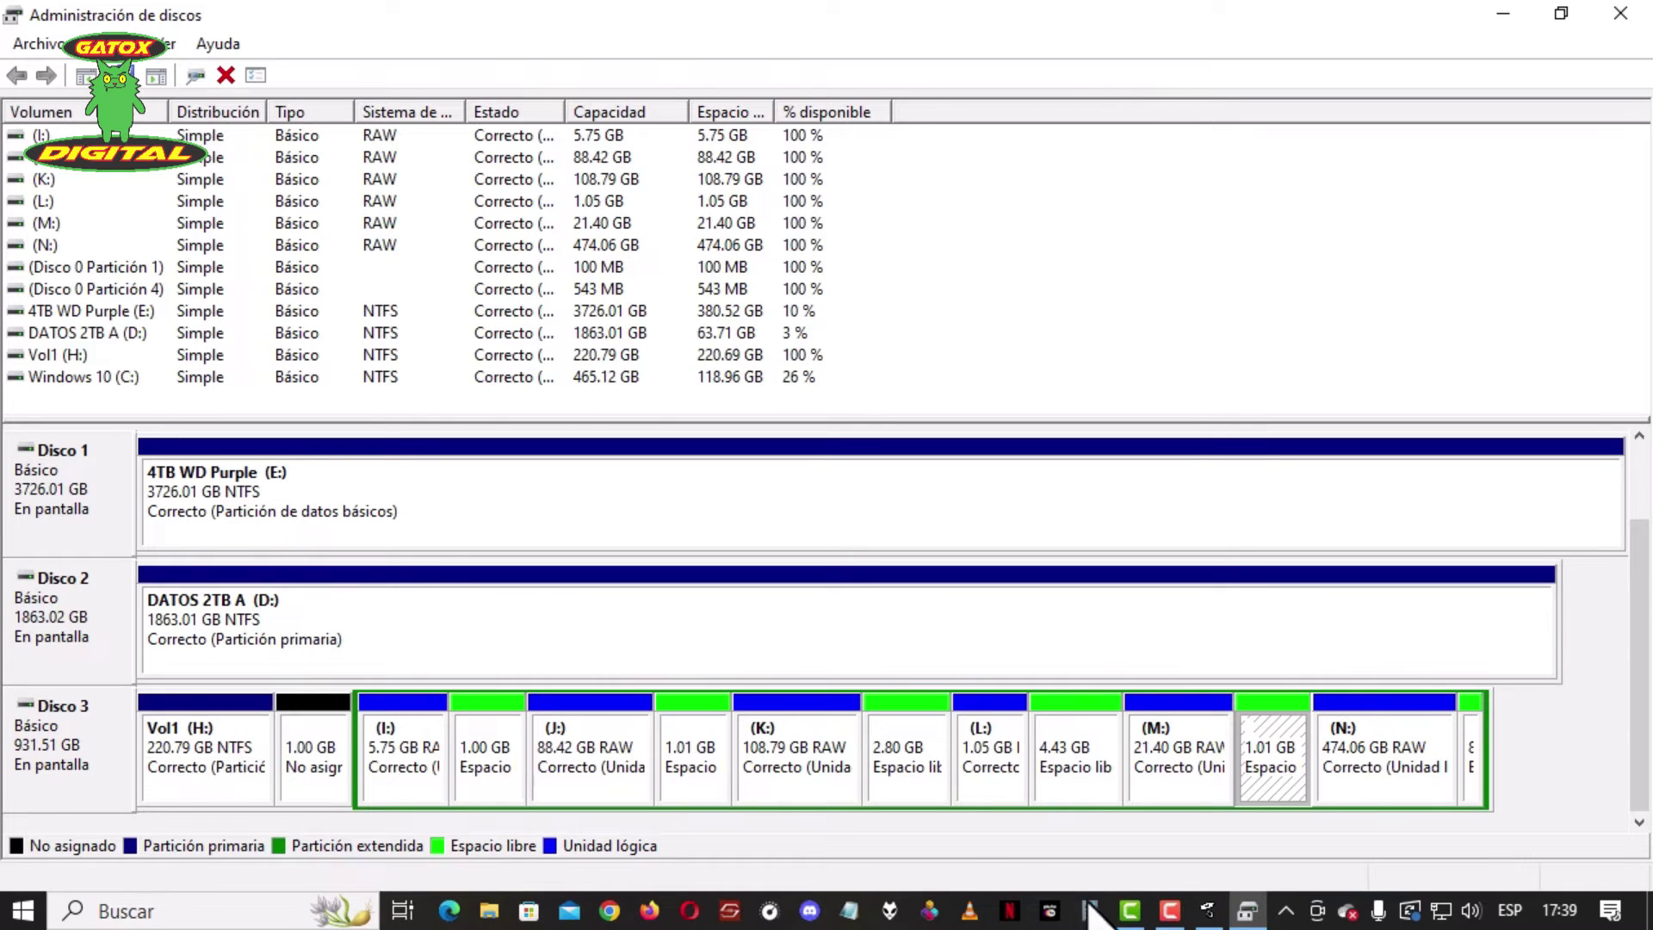
pyautogui.click(1181, 913)
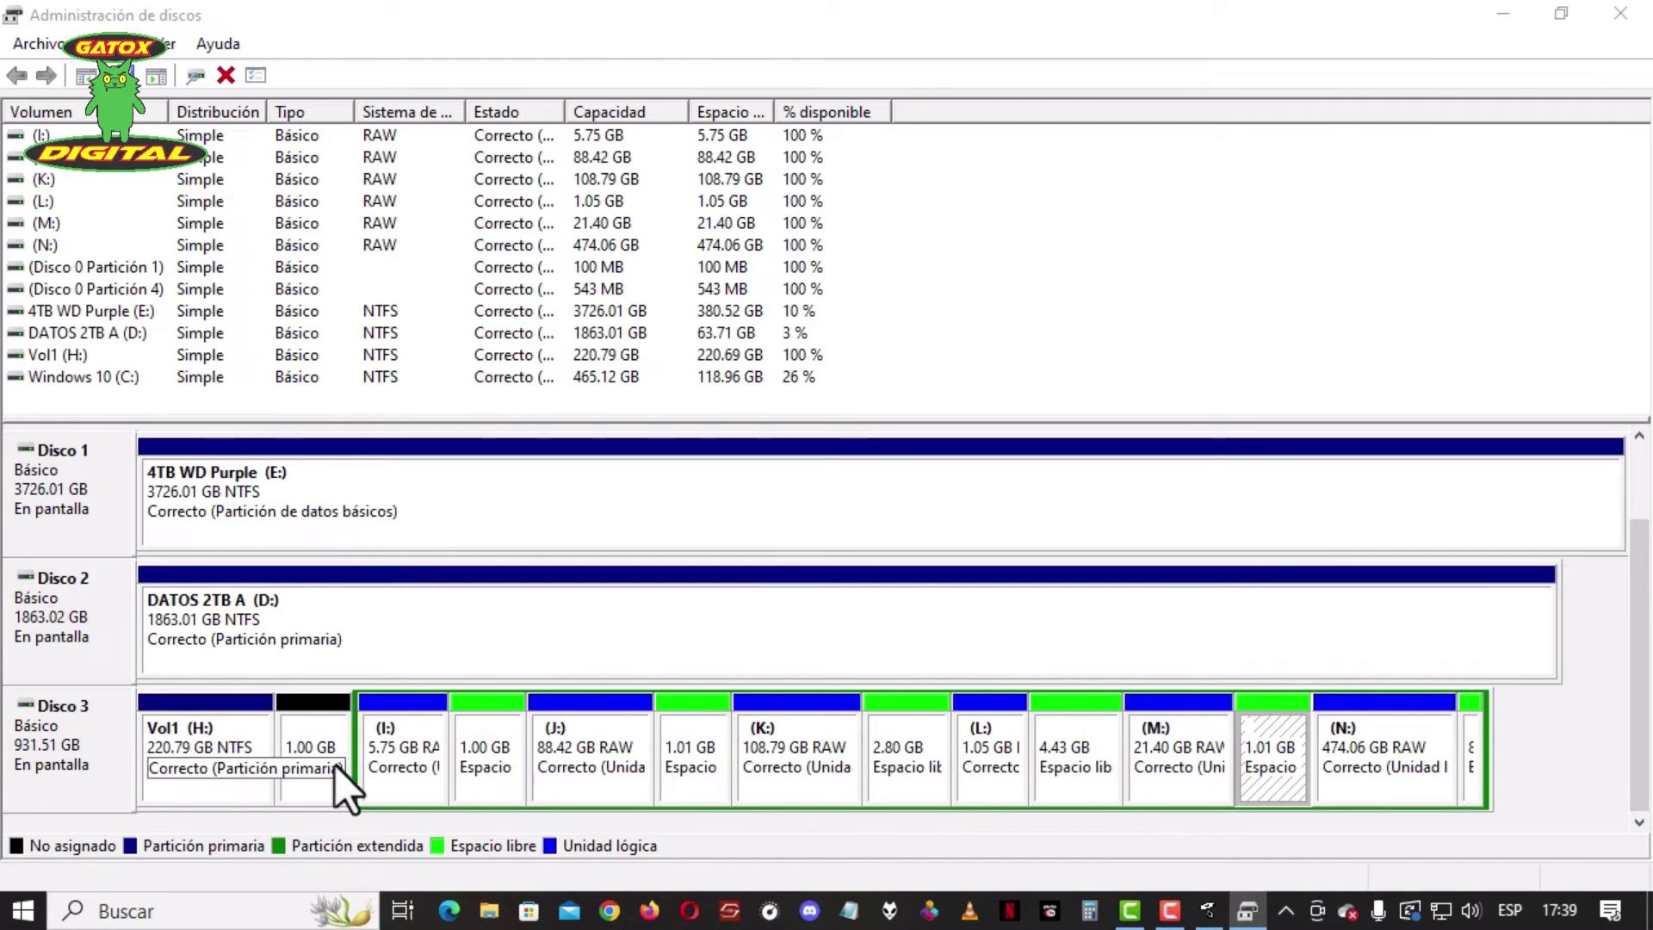
# Quick-format logical drive I: on Disco 3 as NTFS with the label Vol2, then close the new volume's window.
pyautogui.click(404, 764)
pyautogui.rightClick(405, 753)
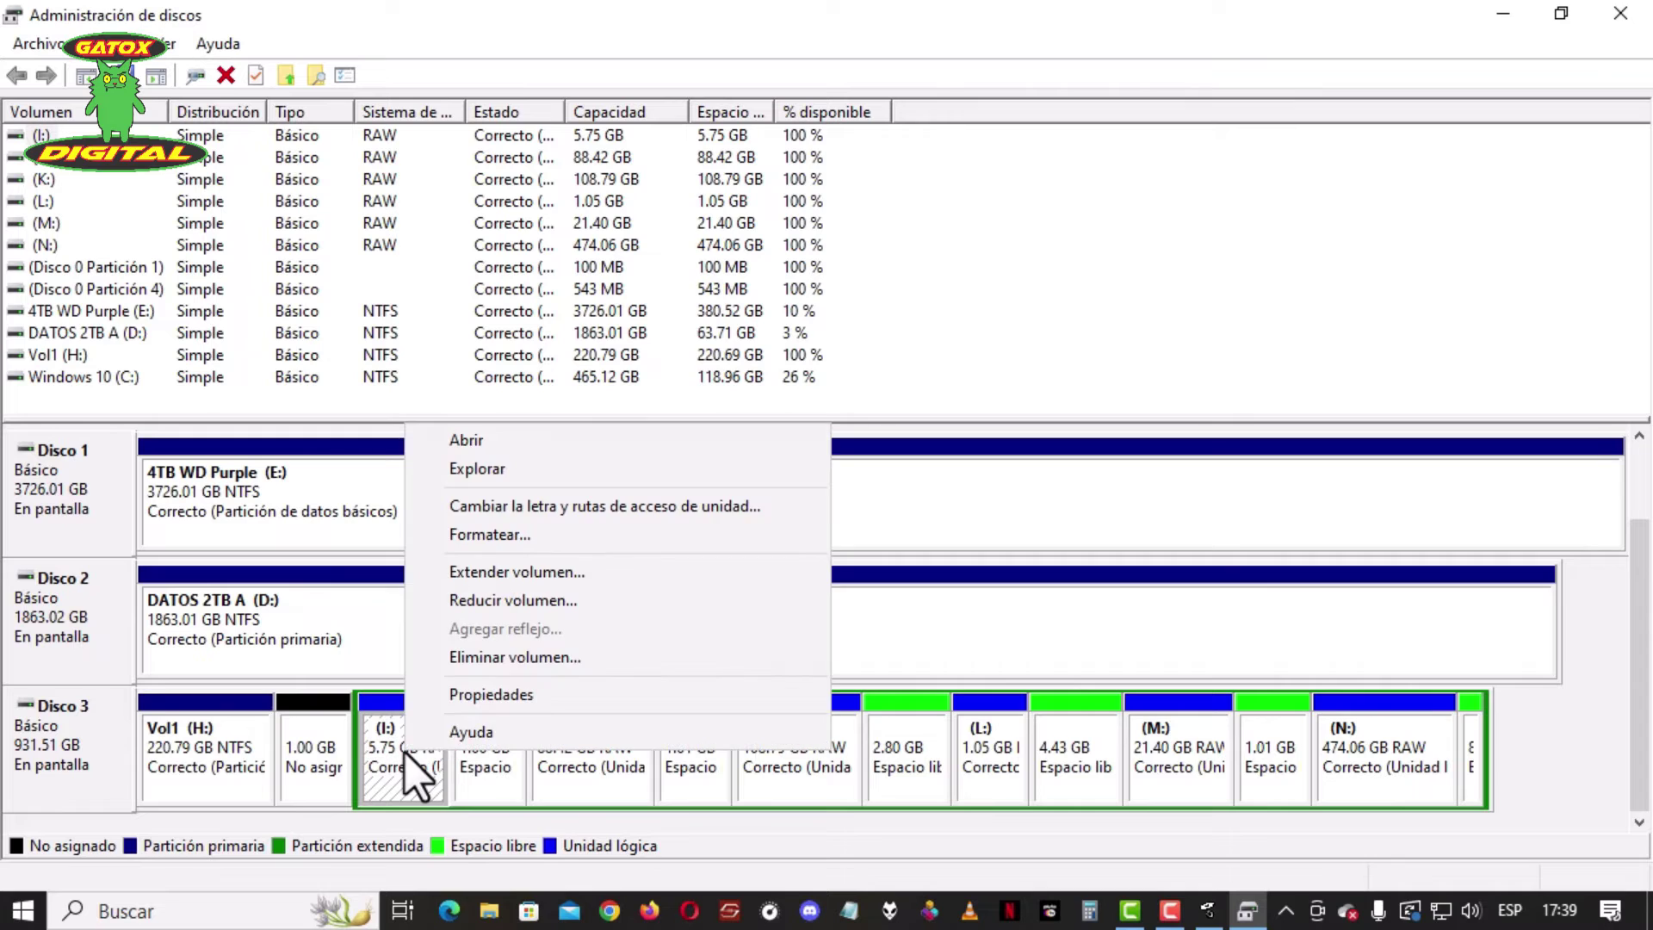
pyautogui.click(487, 534)
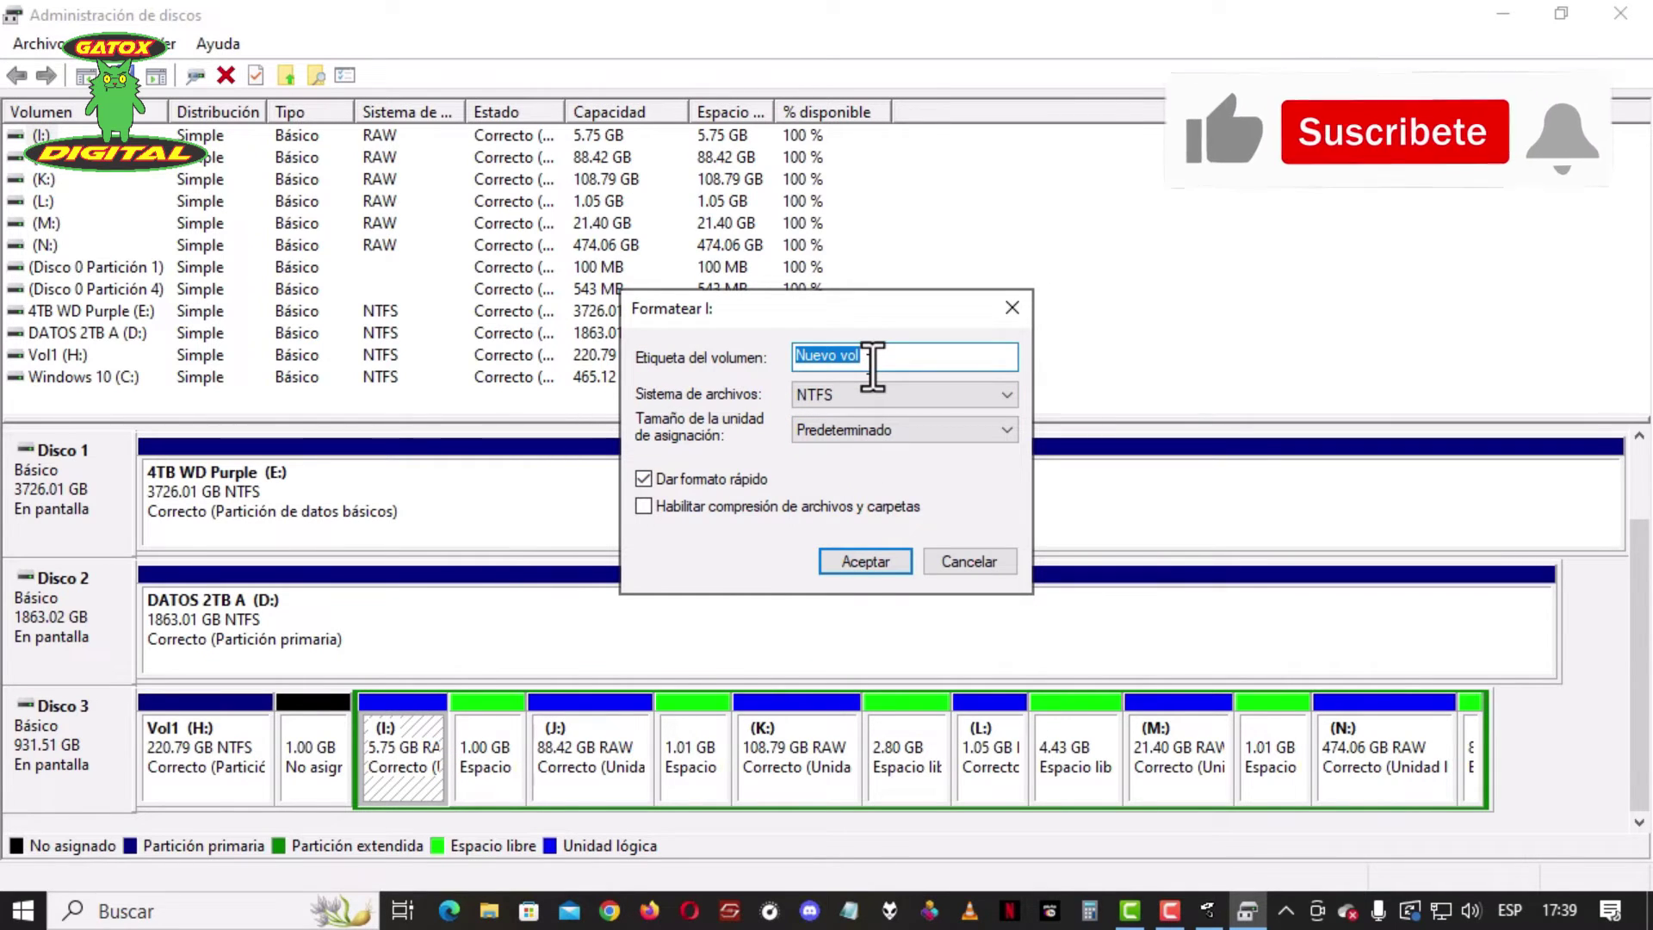
pyautogui.write('Vol2')
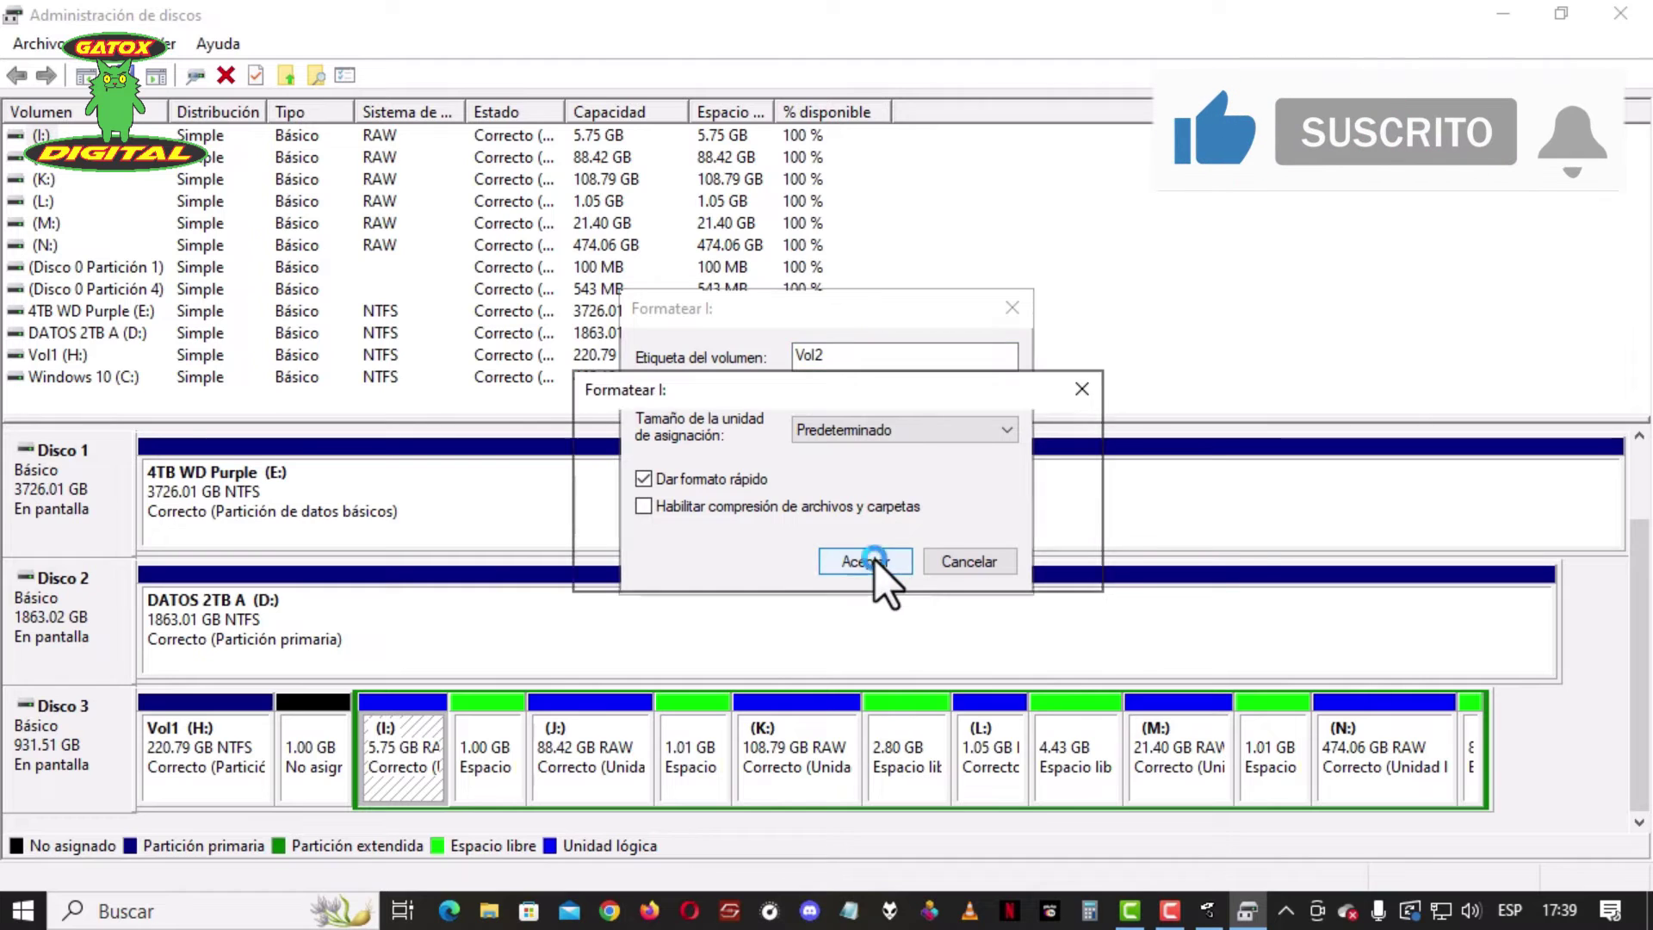
pyautogui.click(871, 562)
pyautogui.click(911, 566)
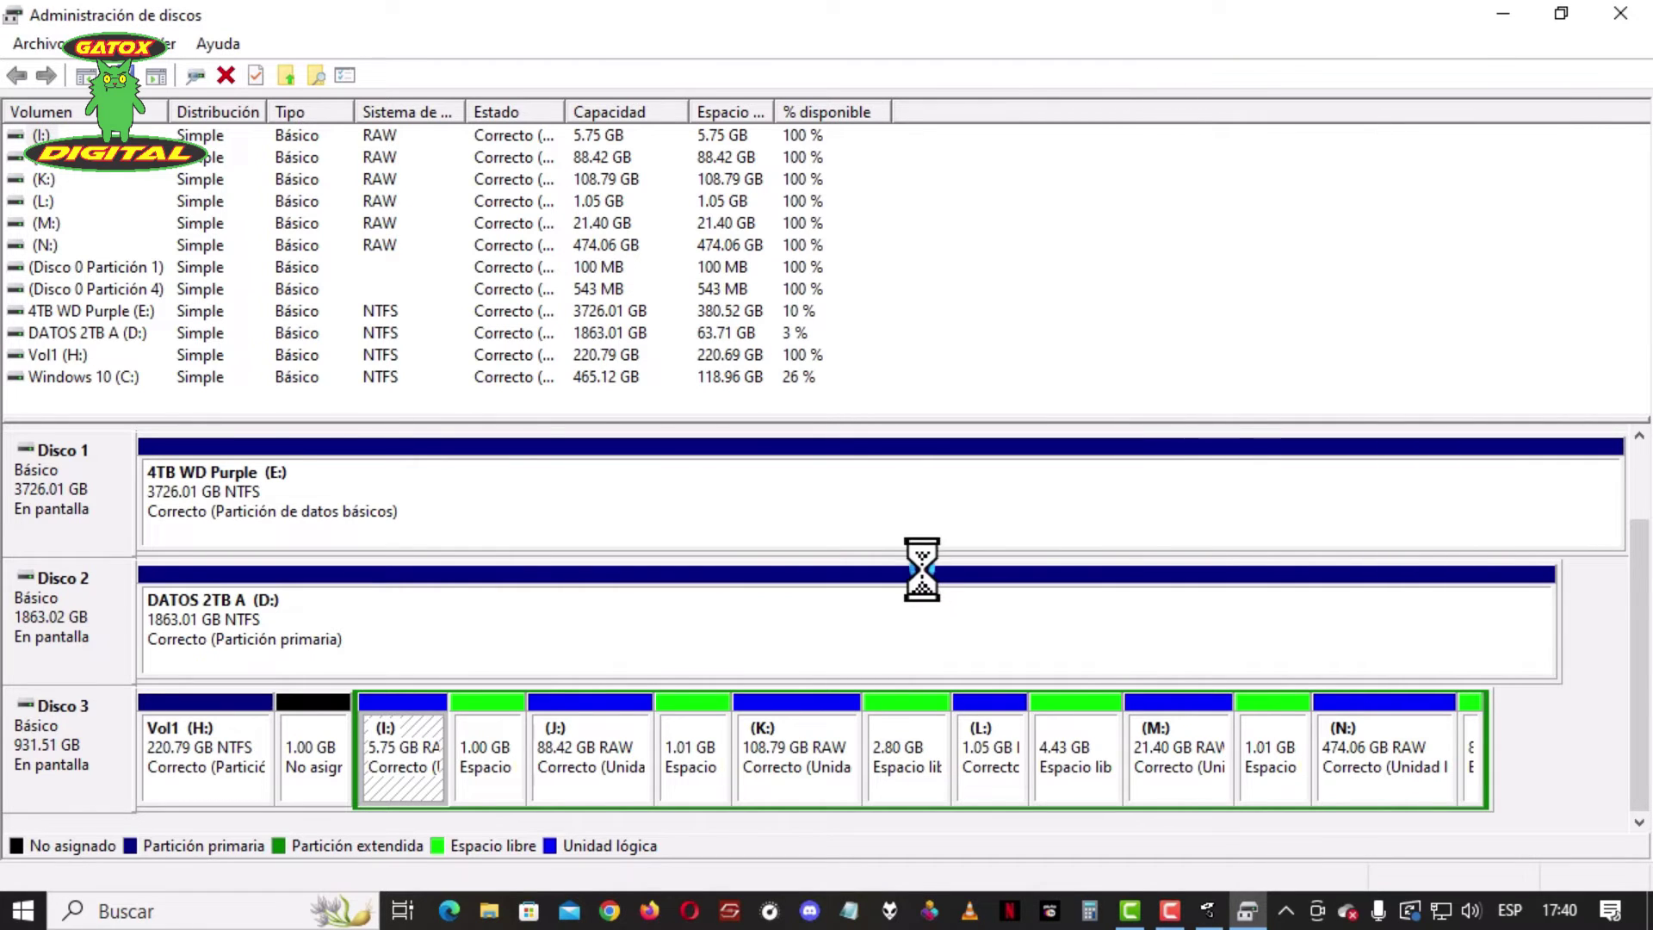
pyautogui.rightClick(601, 751)
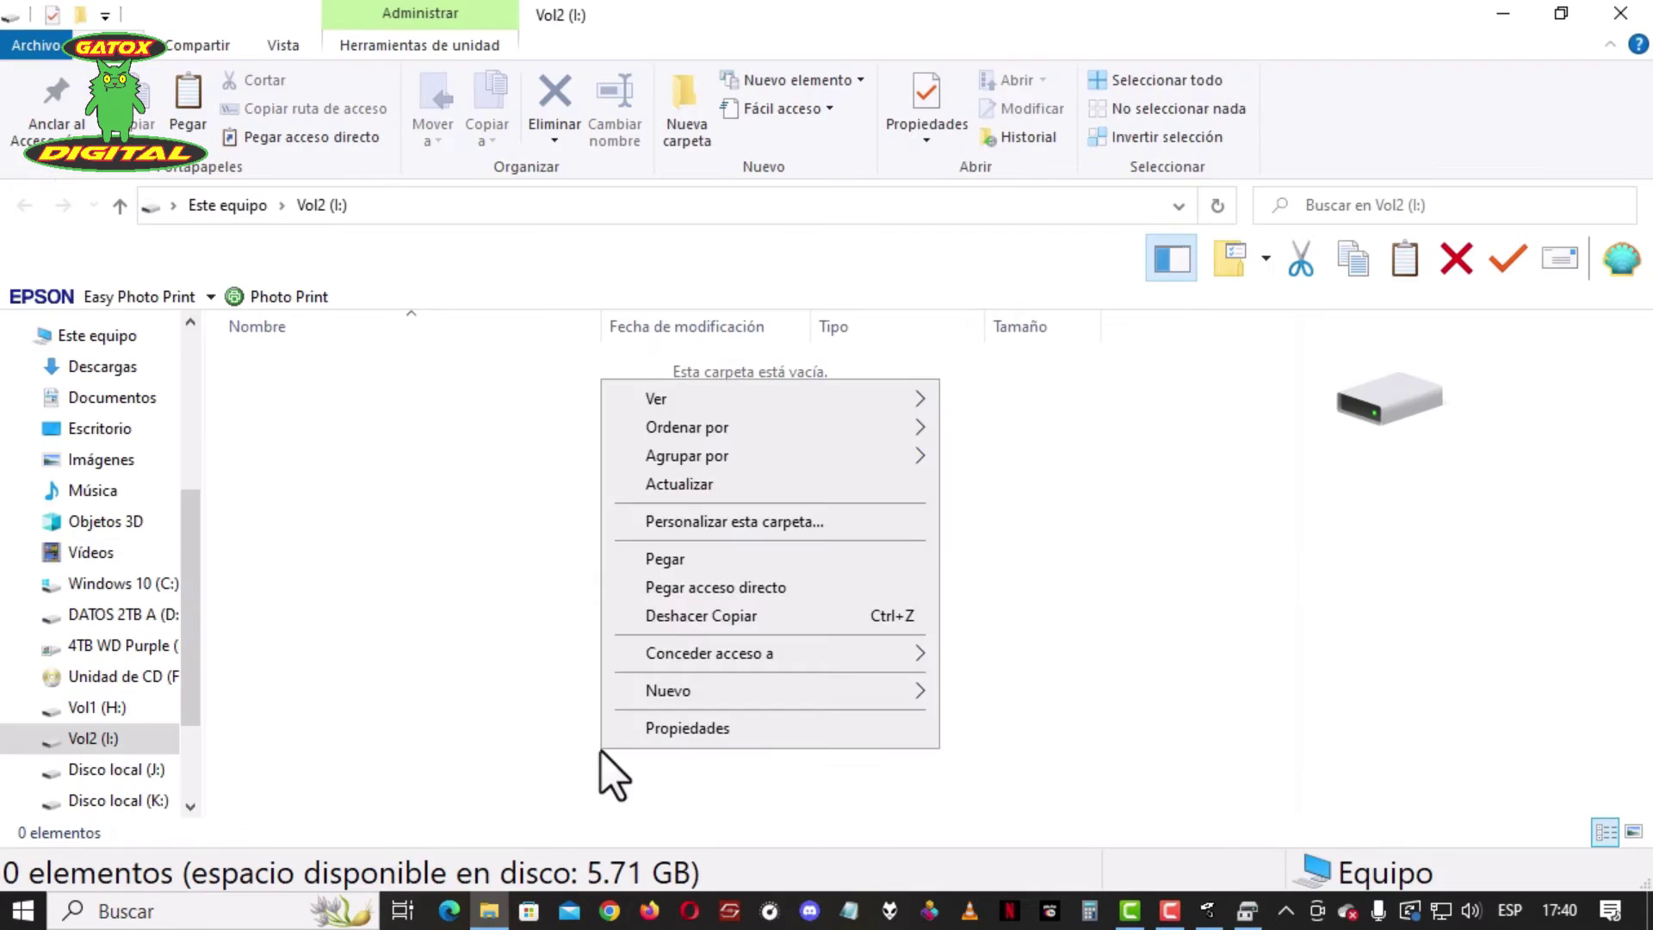
pyautogui.click(1621, 13)
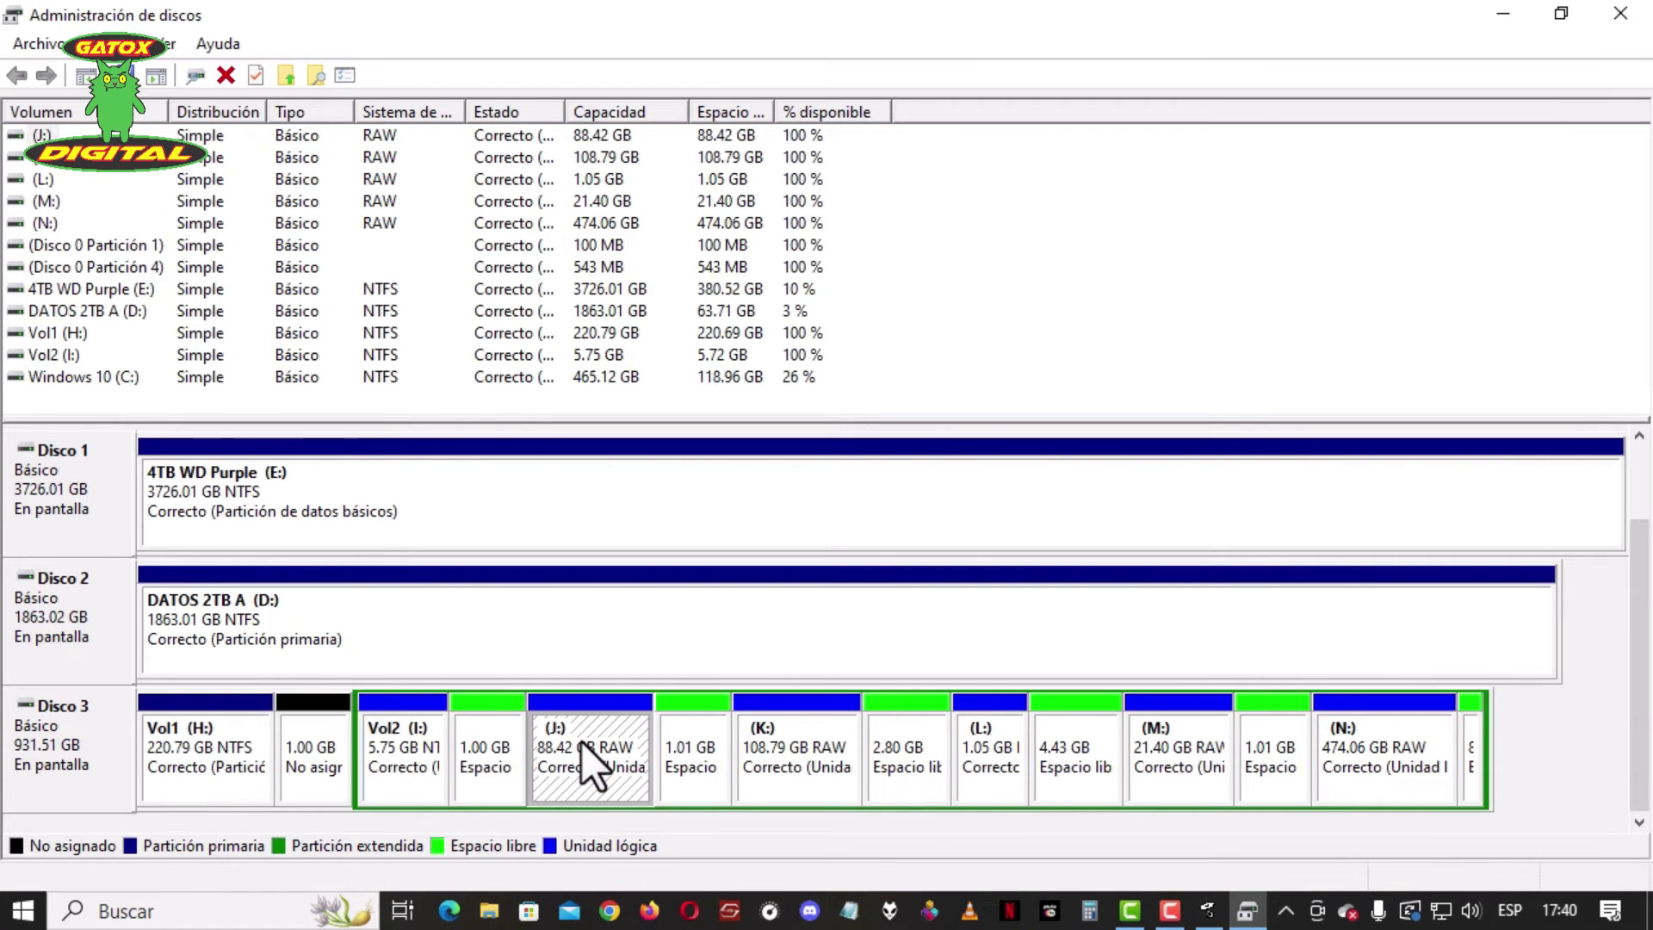
# Quick-format logical drive J: on Disco 3 as NTFS with the label Vol3, then close the new volume's window.
pyautogui.click(385, 756)
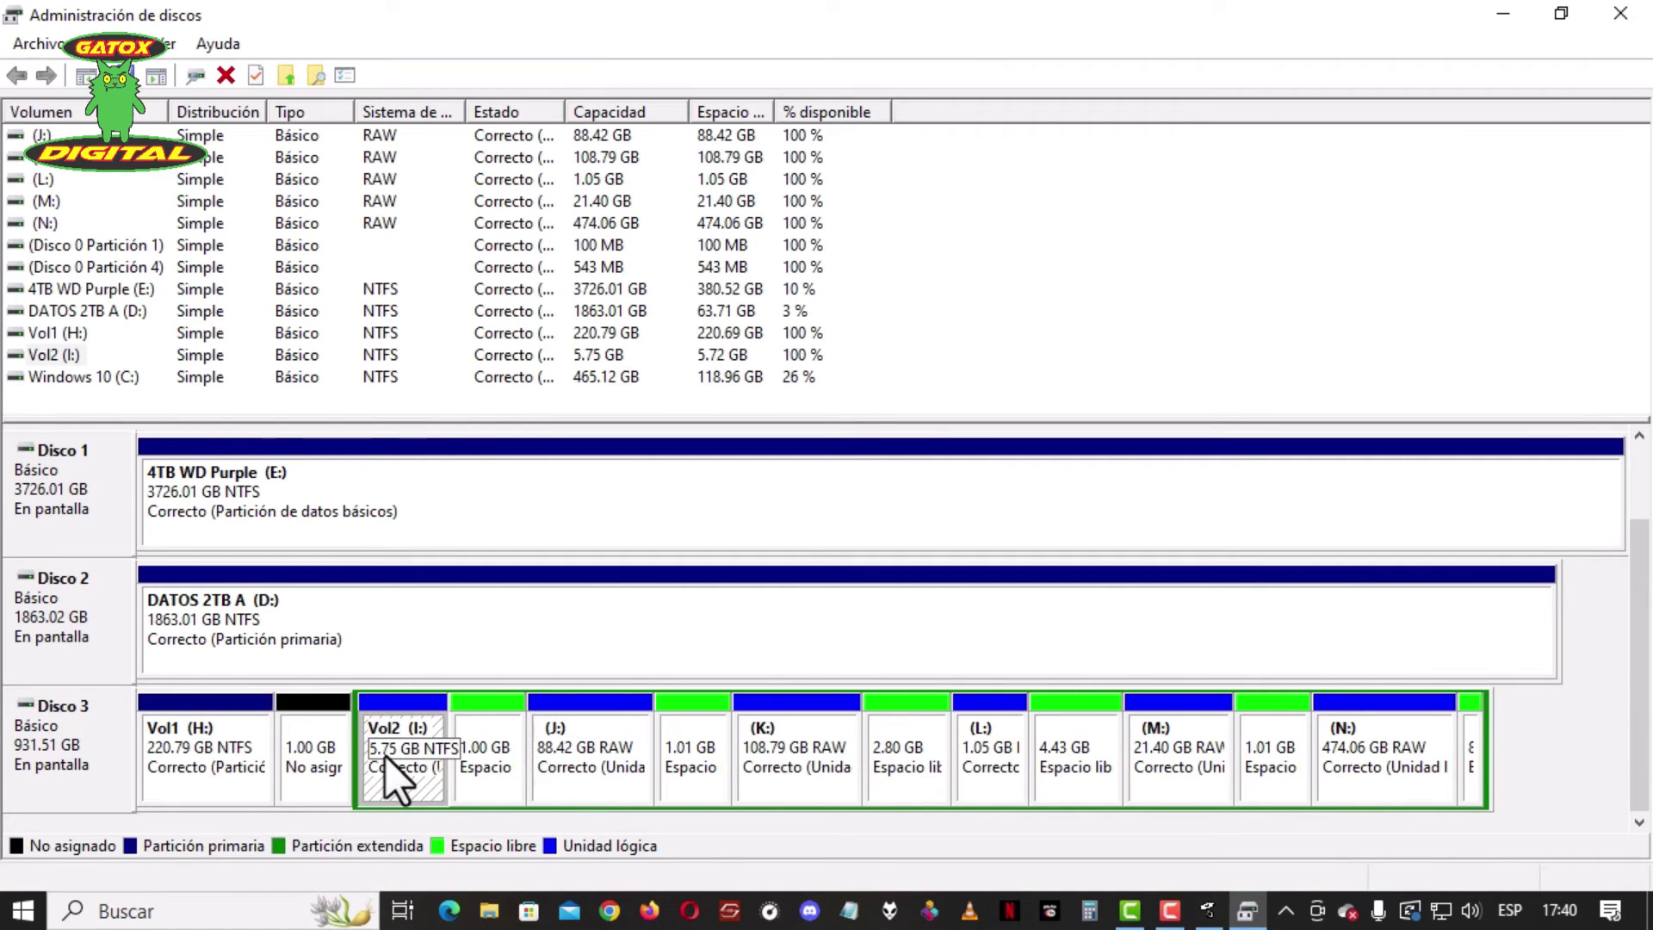
pyautogui.click(592, 762)
pyautogui.rightClick(611, 732)
pyautogui.click(728, 521)
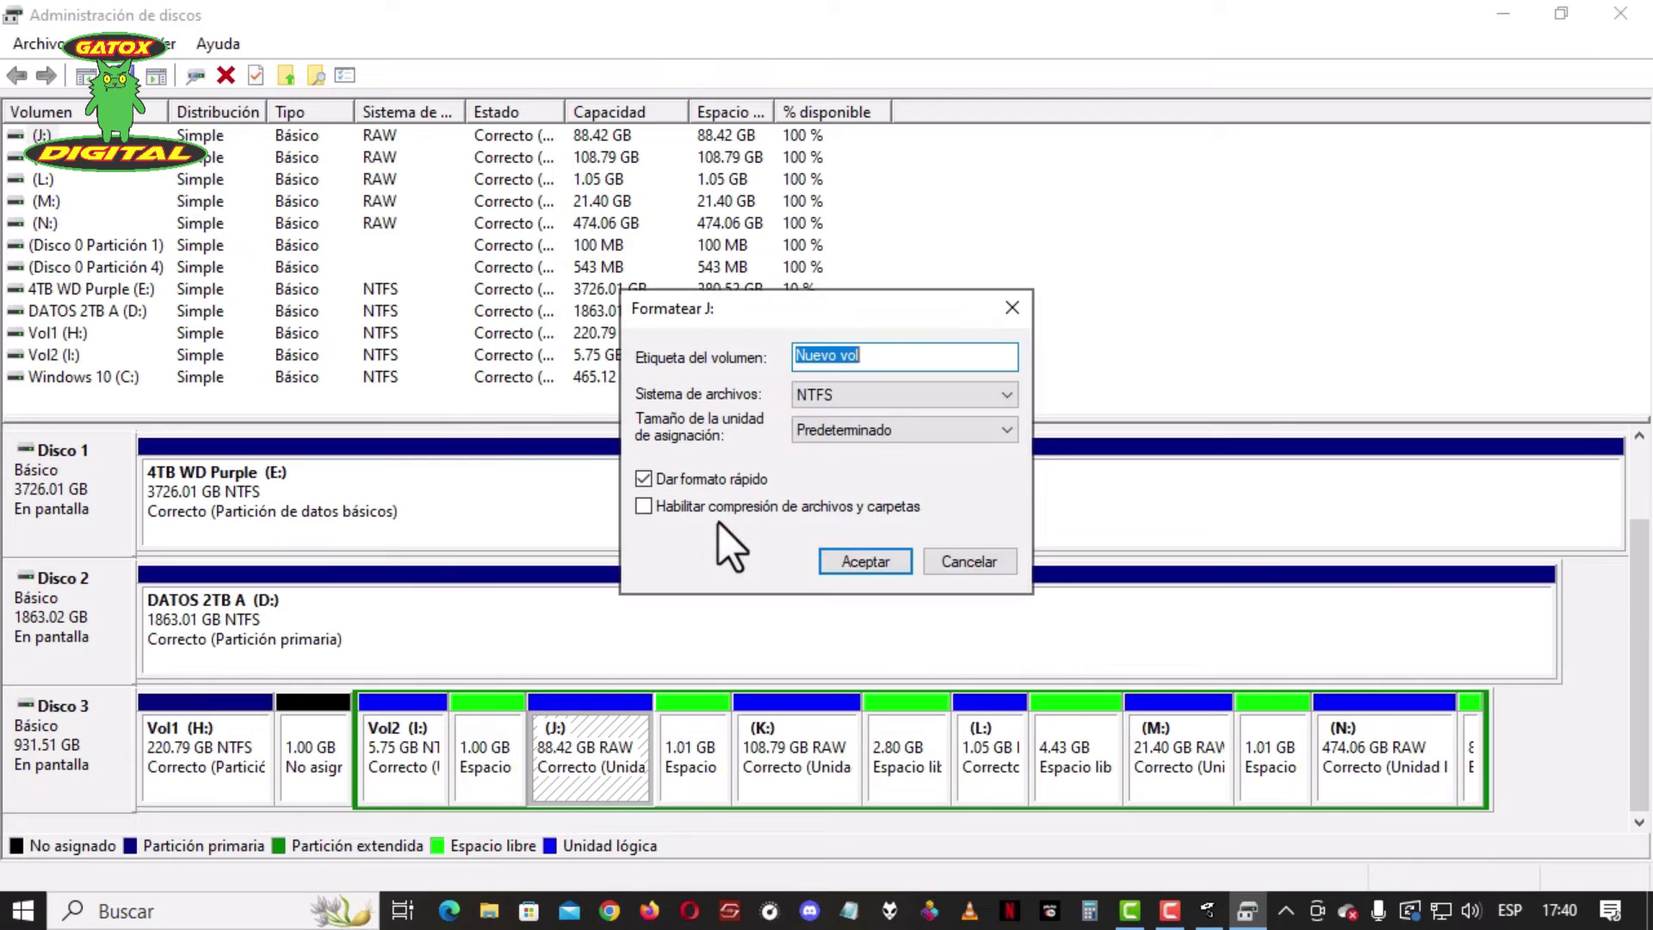
pyautogui.write('Vol3')
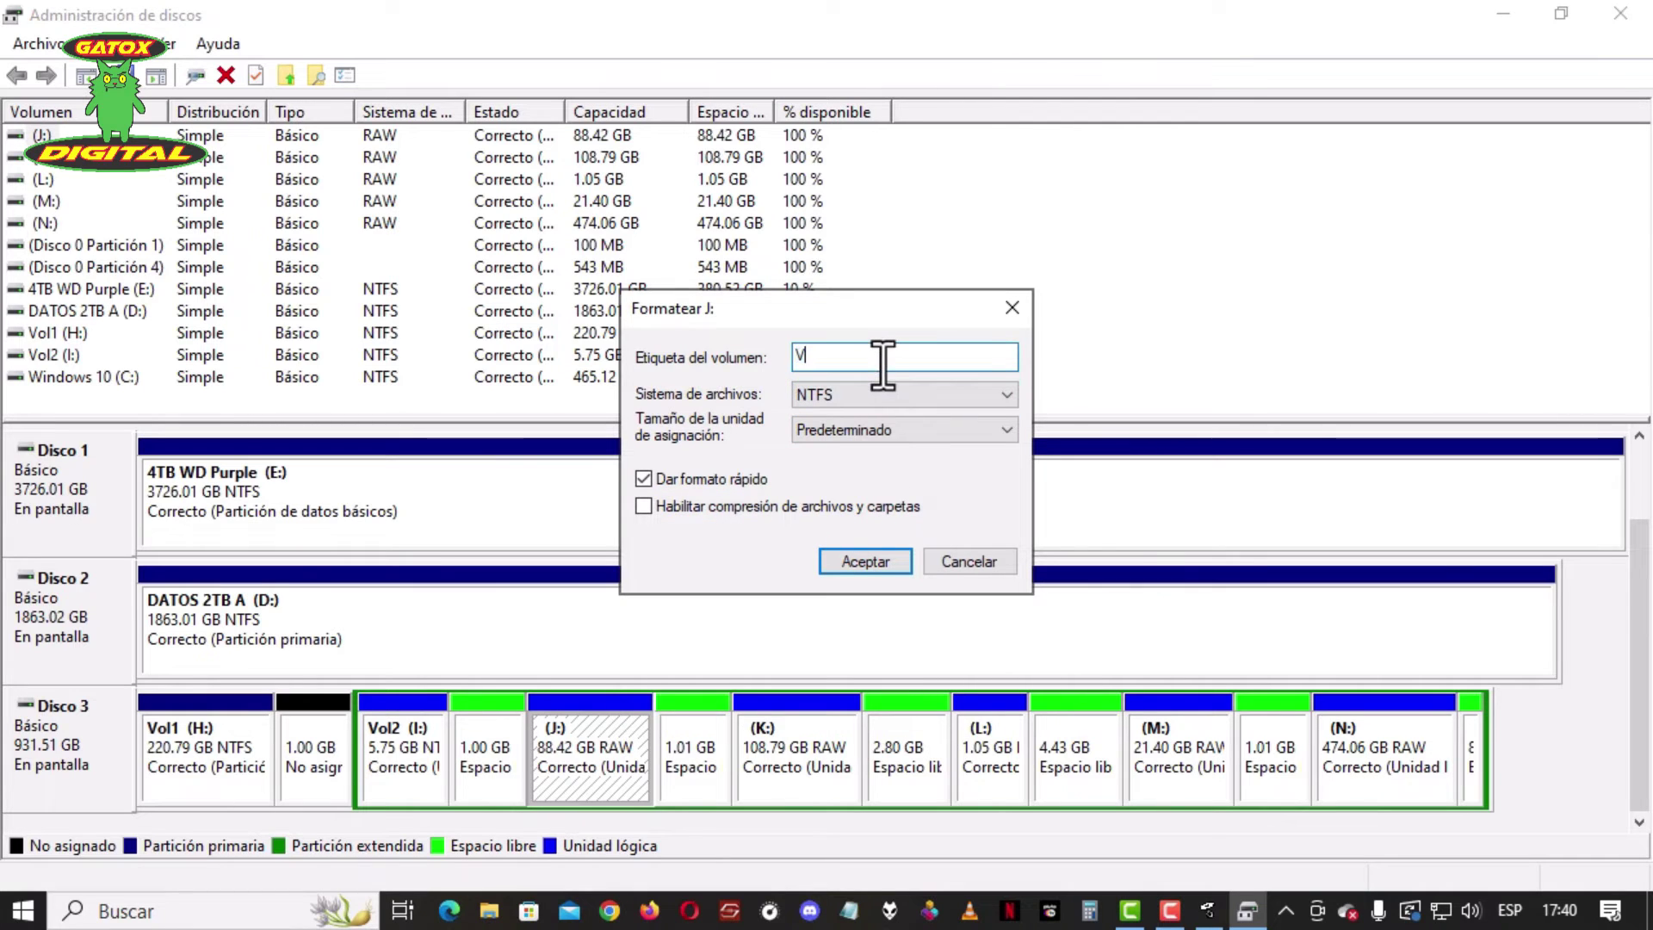
pyautogui.click(877, 558)
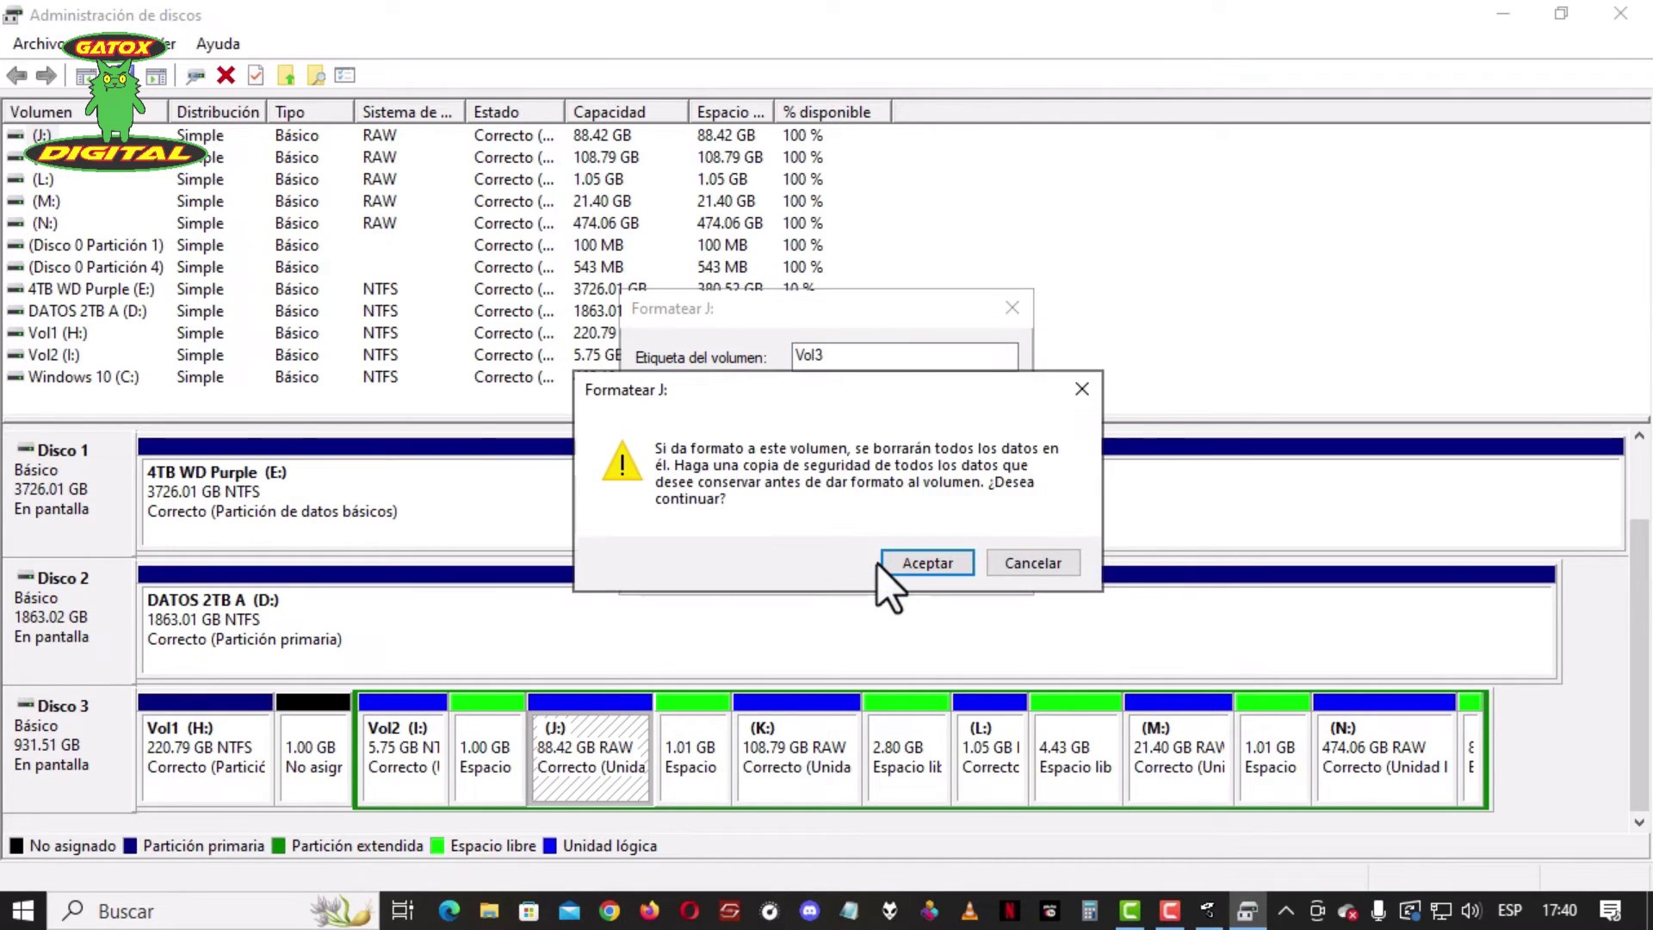
pyautogui.click(895, 567)
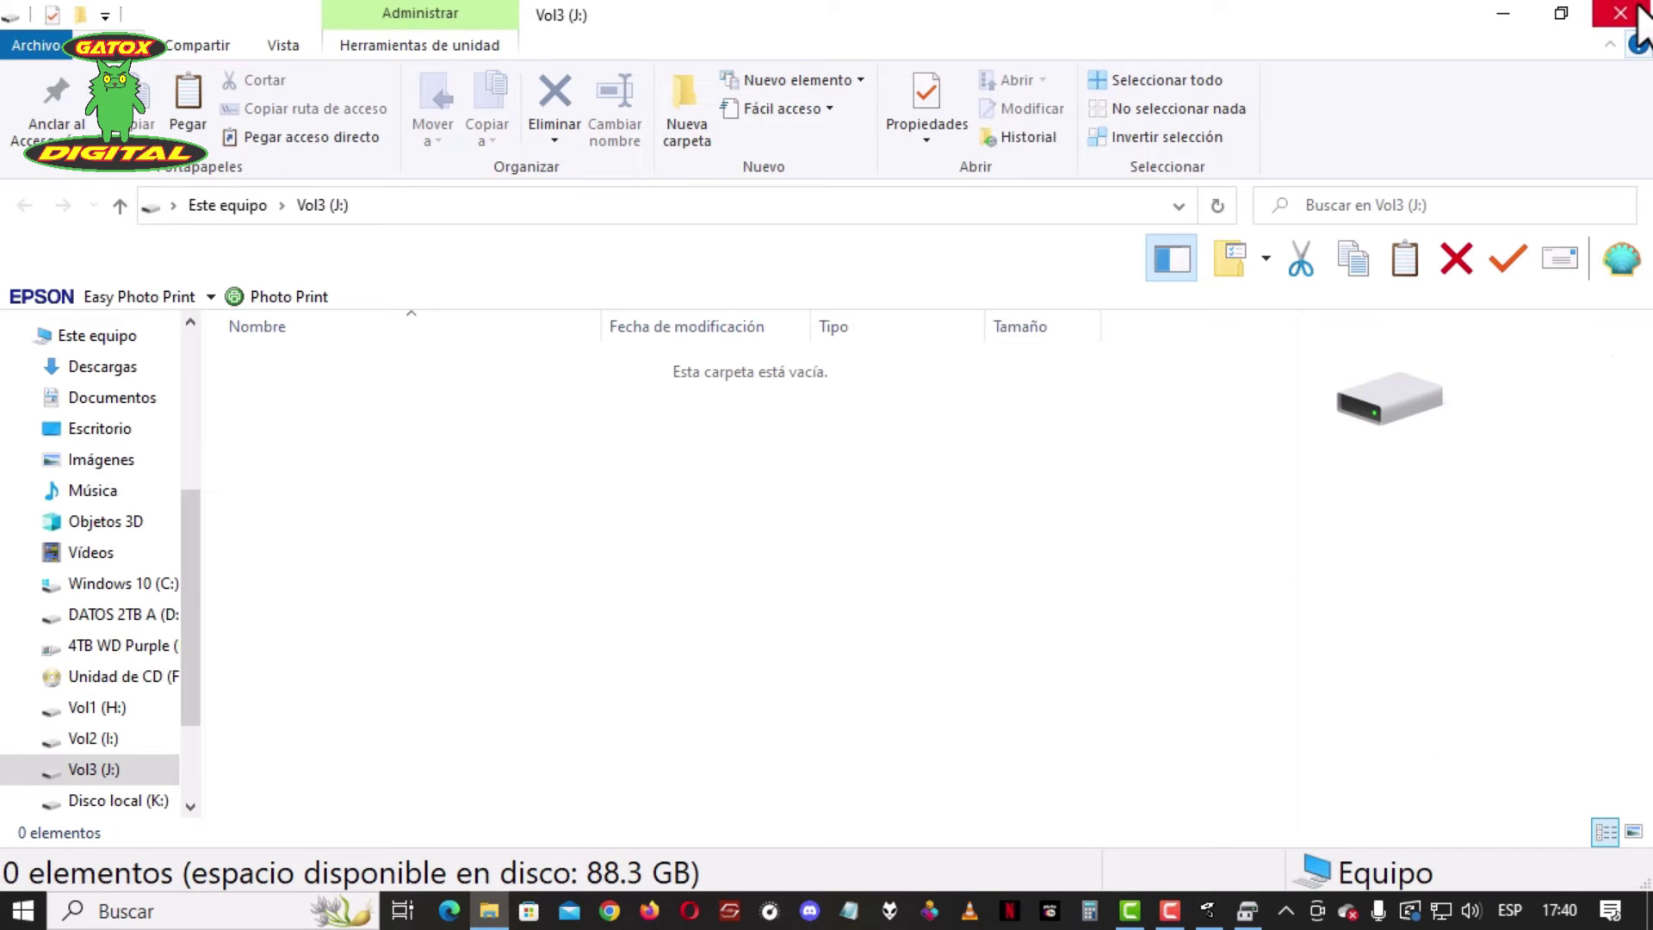
pyautogui.click(1629, 12)
# Quick-format logical drive K: on Disco 3 as NTFS with the label Vol4, then close the new volume's window.
pyautogui.click(797, 740)
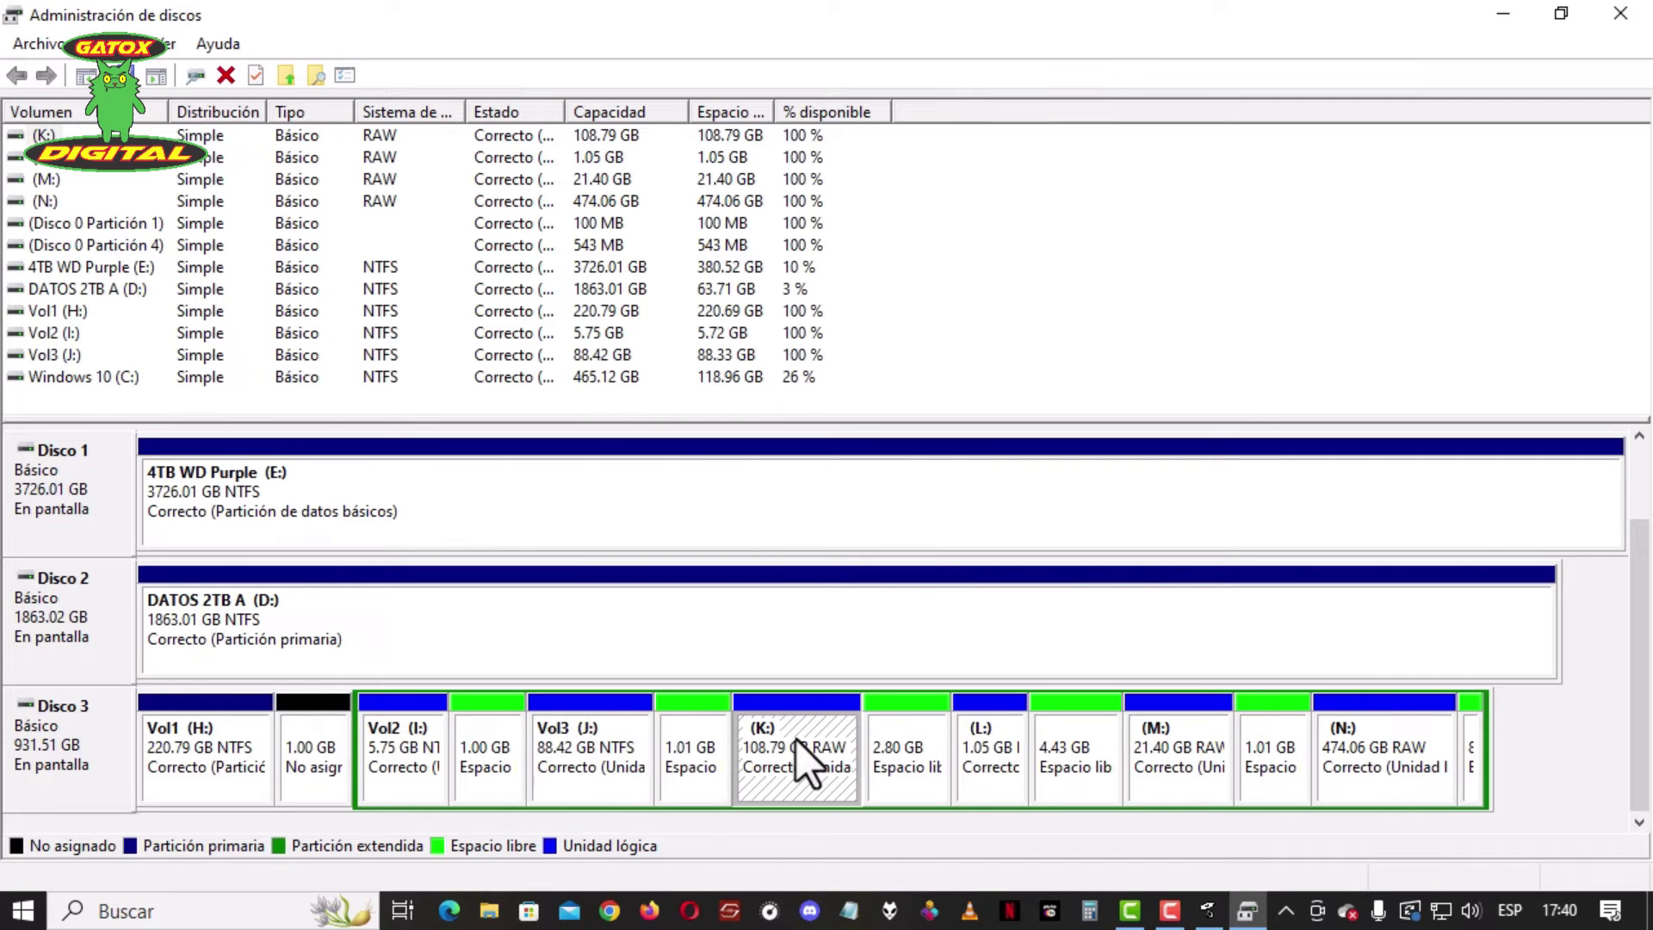
pyautogui.rightClick(798, 740)
pyautogui.click(928, 523)
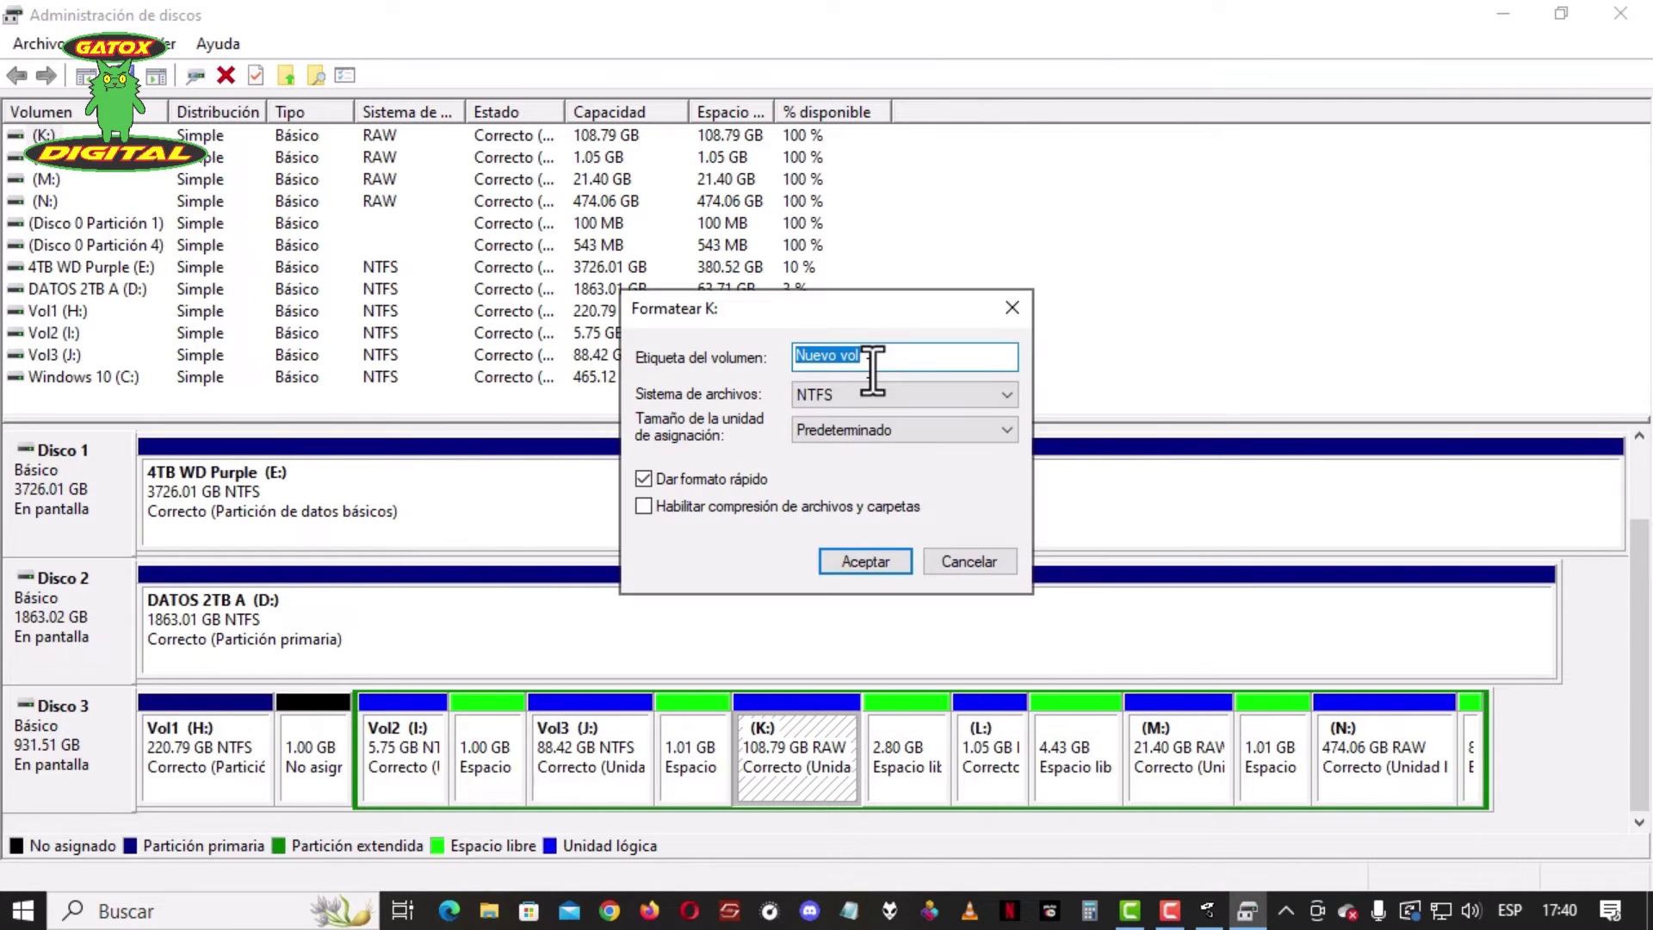
pyautogui.write('Vol4')
pyautogui.click(865, 560)
pyautogui.click(918, 567)
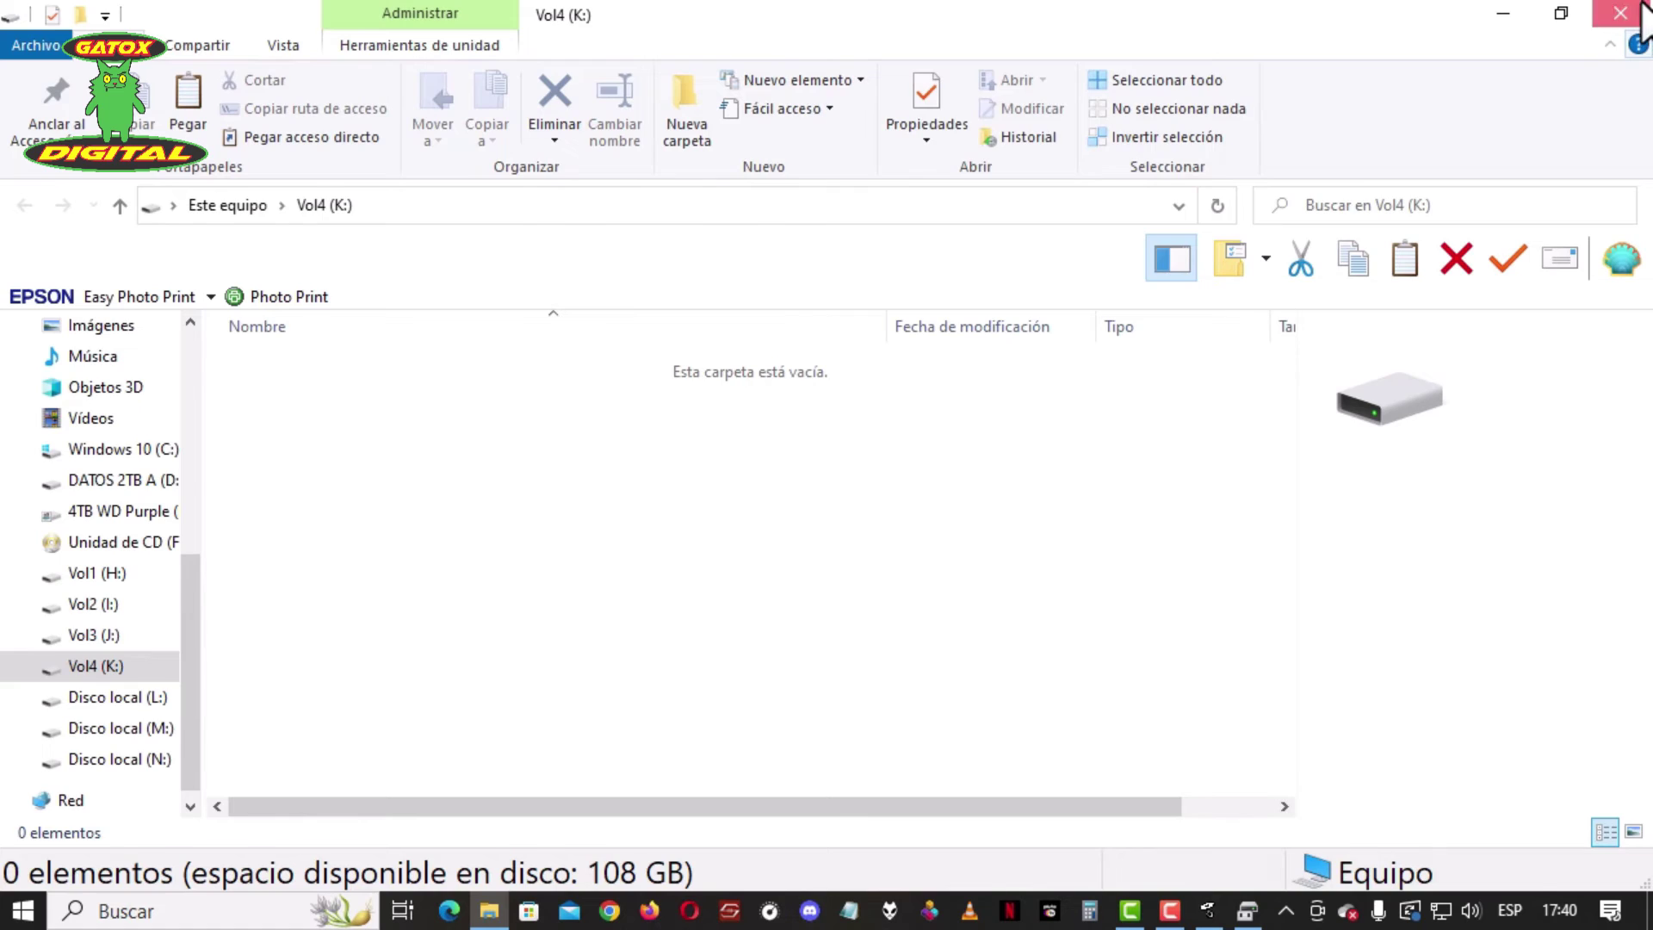
pyautogui.click(1641, 8)
# Quick-format logical drive L: on Disco 3 as NTFS with the label Vol5, then close the new volume's window.
pyautogui.rightClick(993, 756)
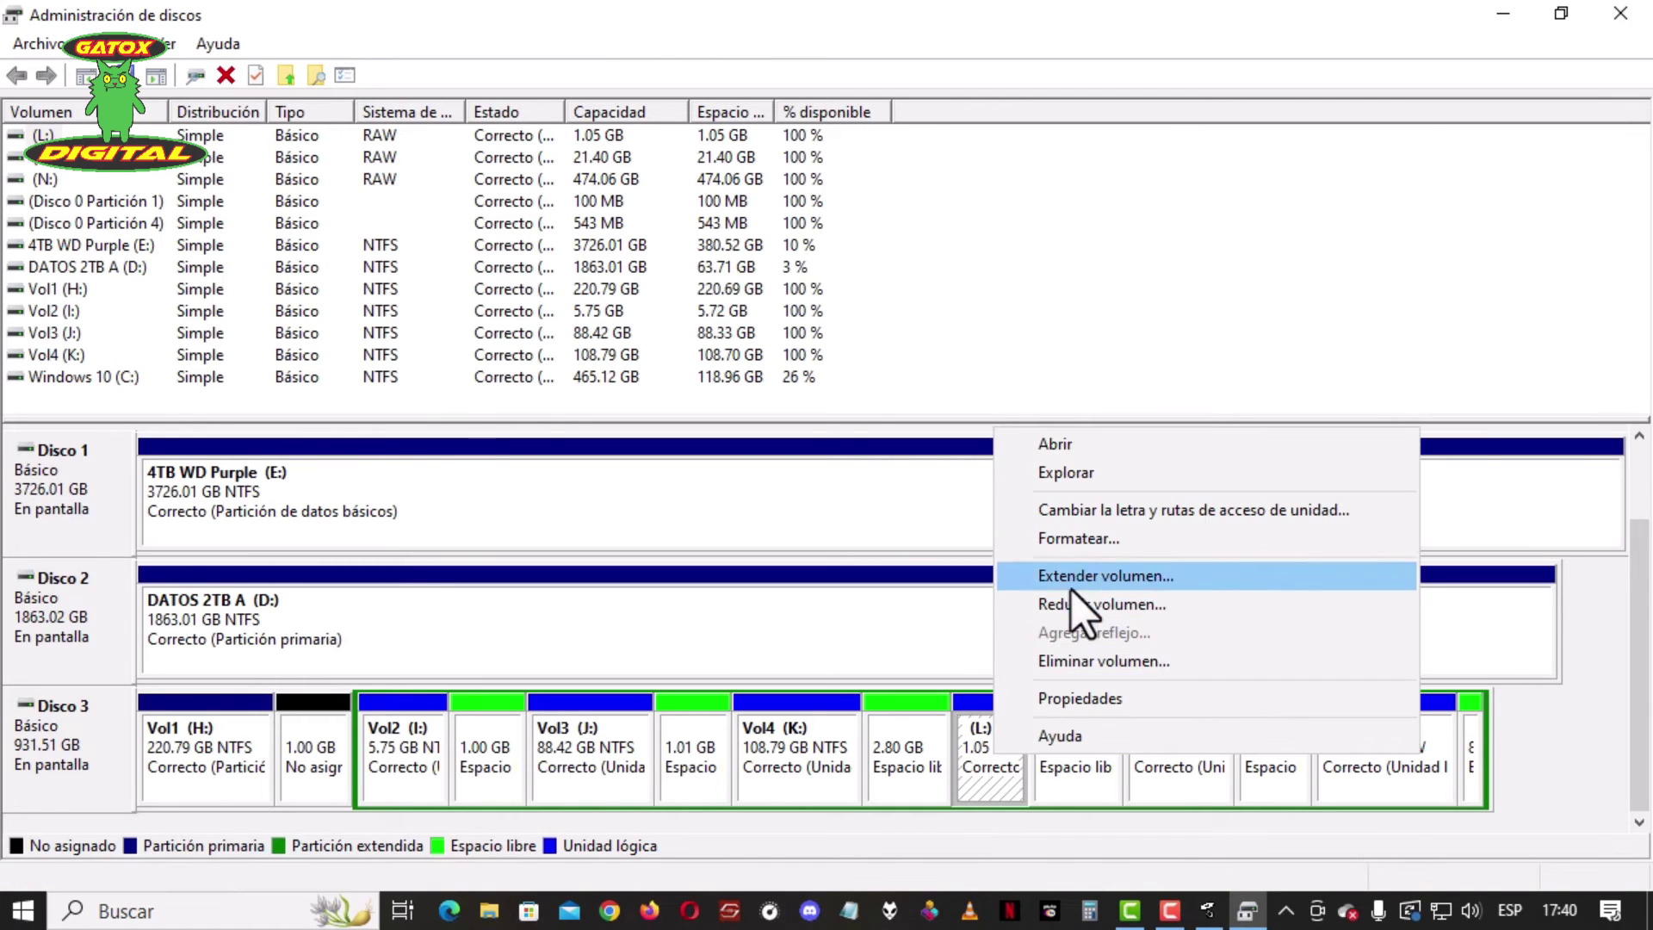
pyautogui.click(1089, 543)
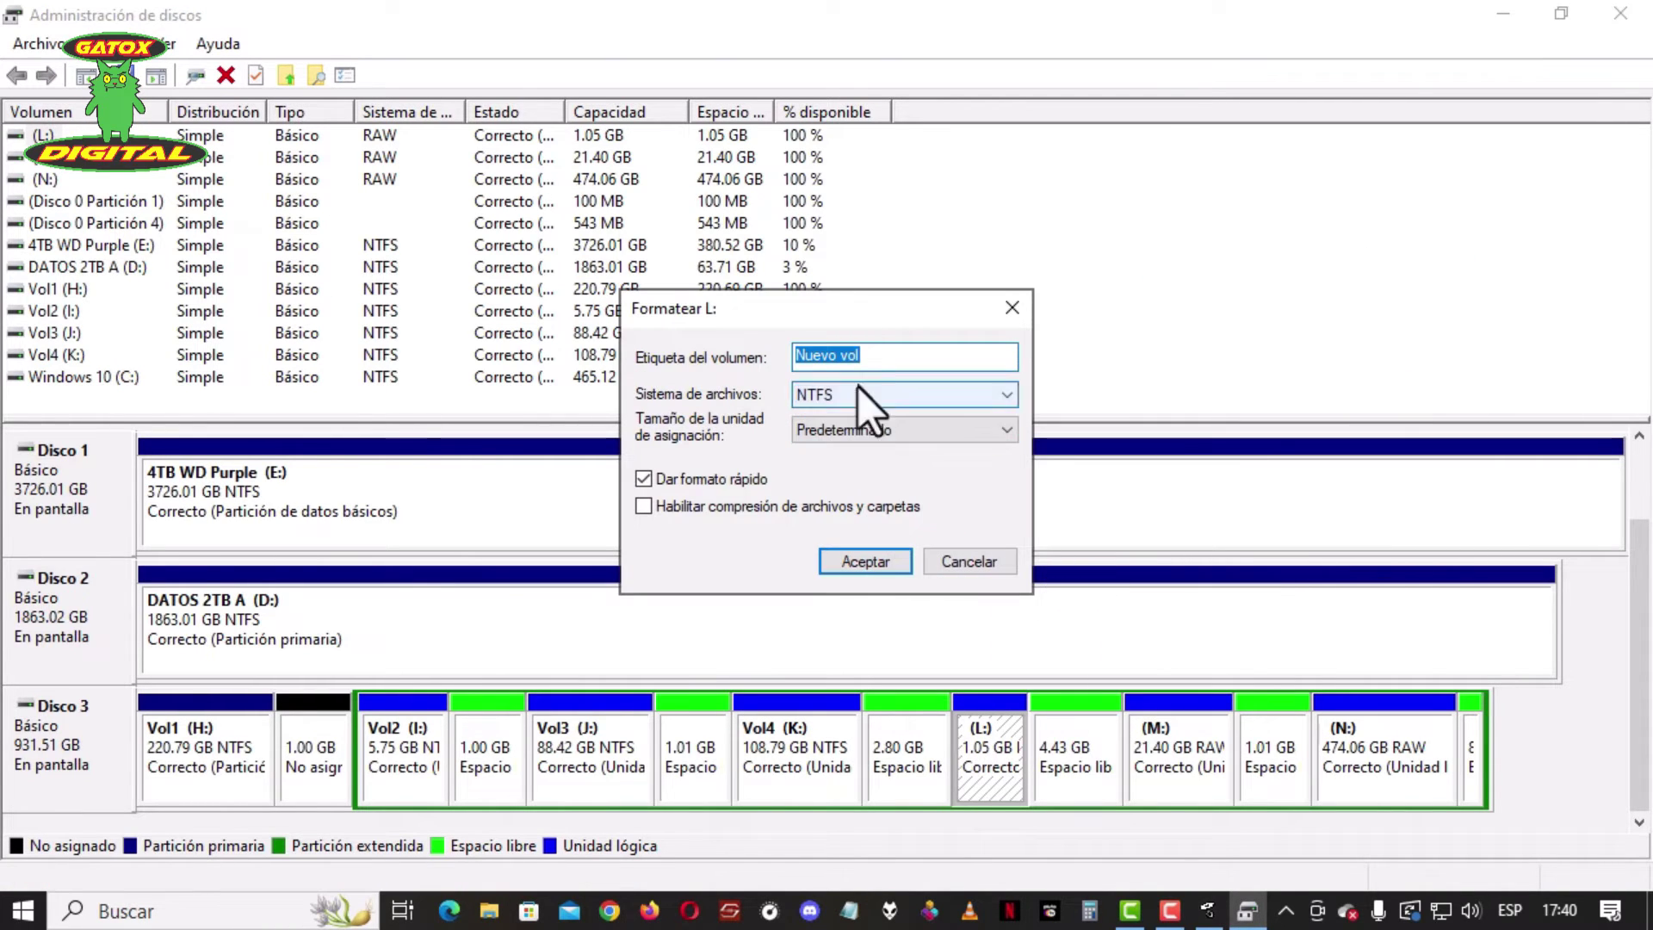
pyautogui.write('Vol')
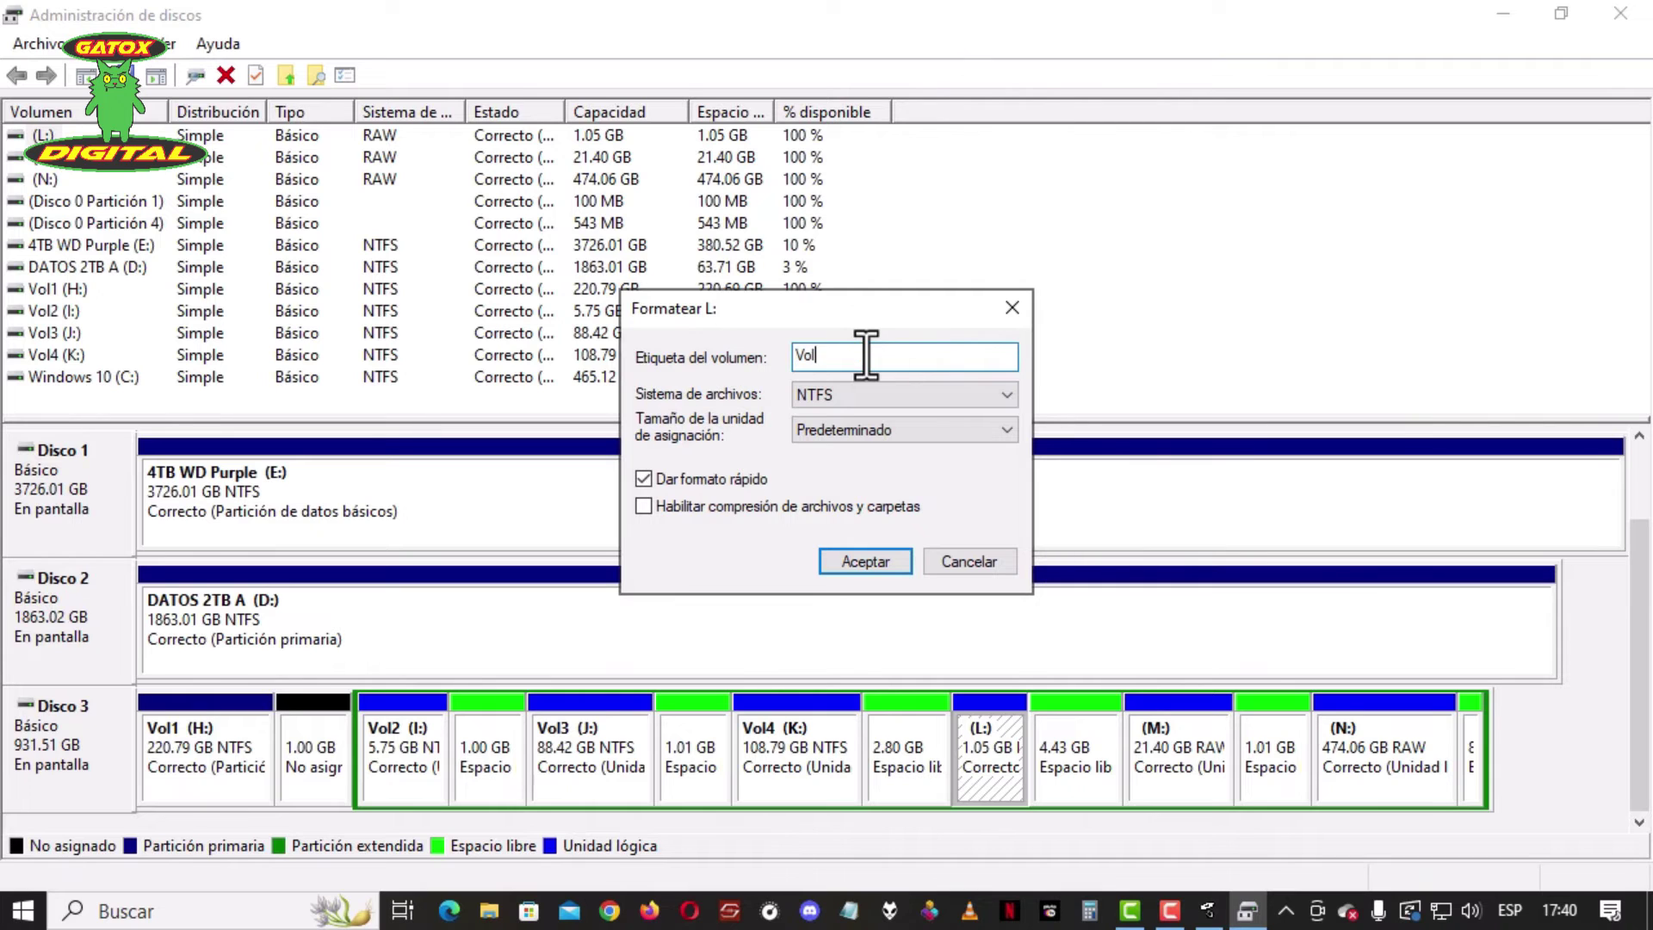
pyautogui.write('5')
pyautogui.click(863, 562)
pyautogui.click(922, 563)
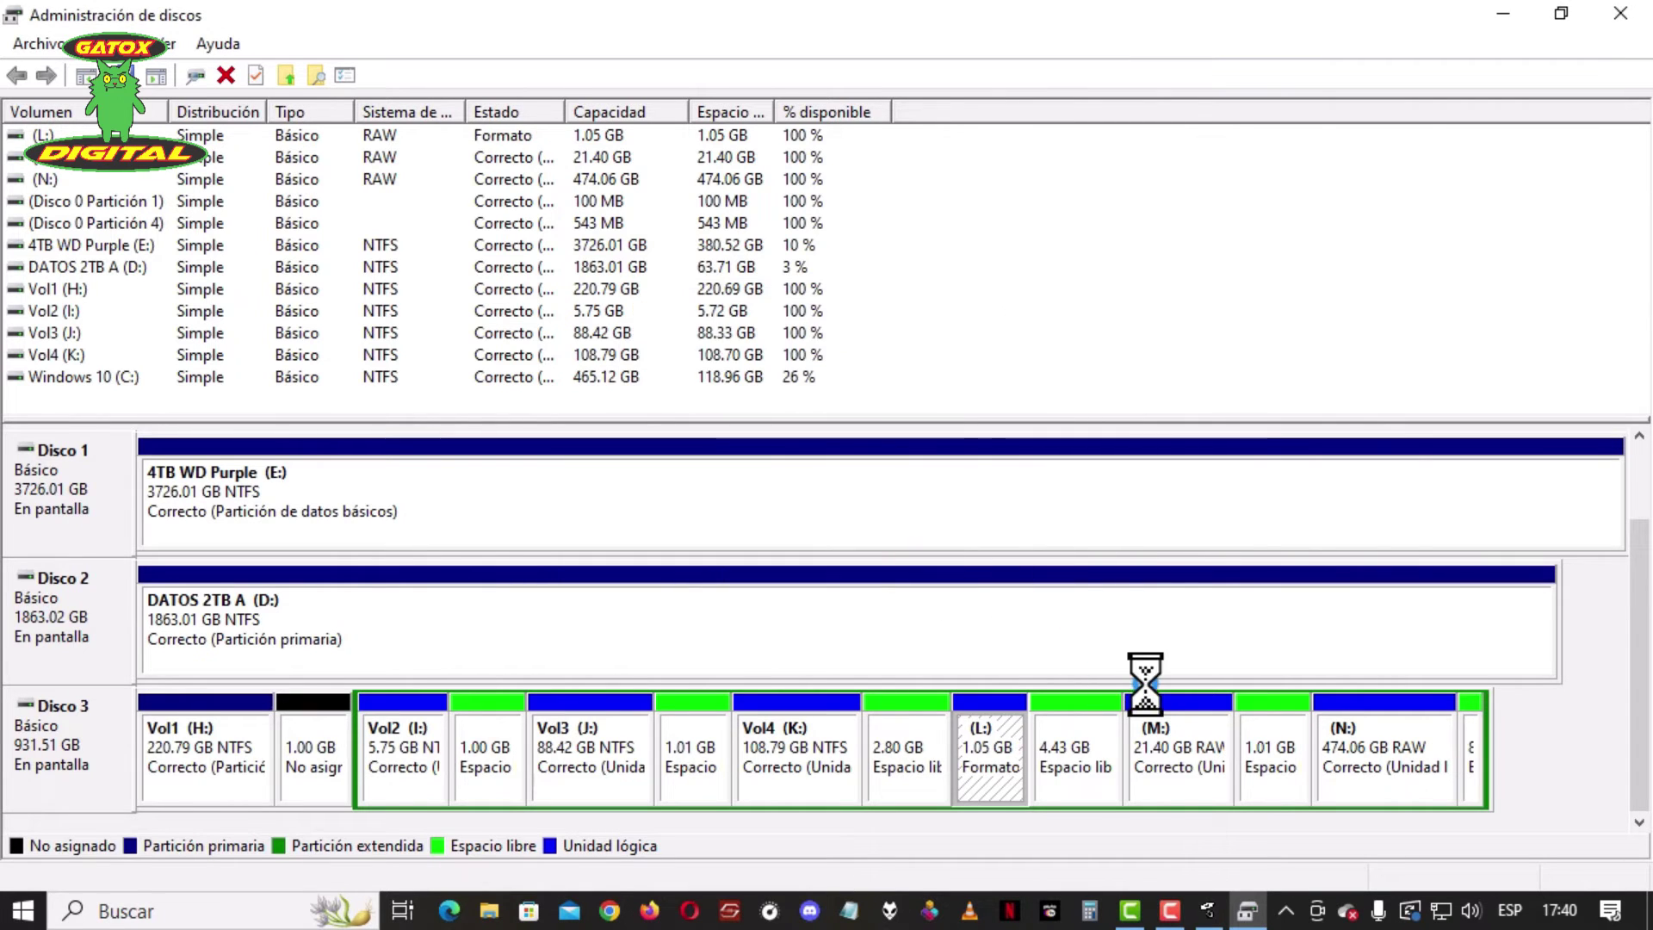
pyautogui.click(1624, 12)
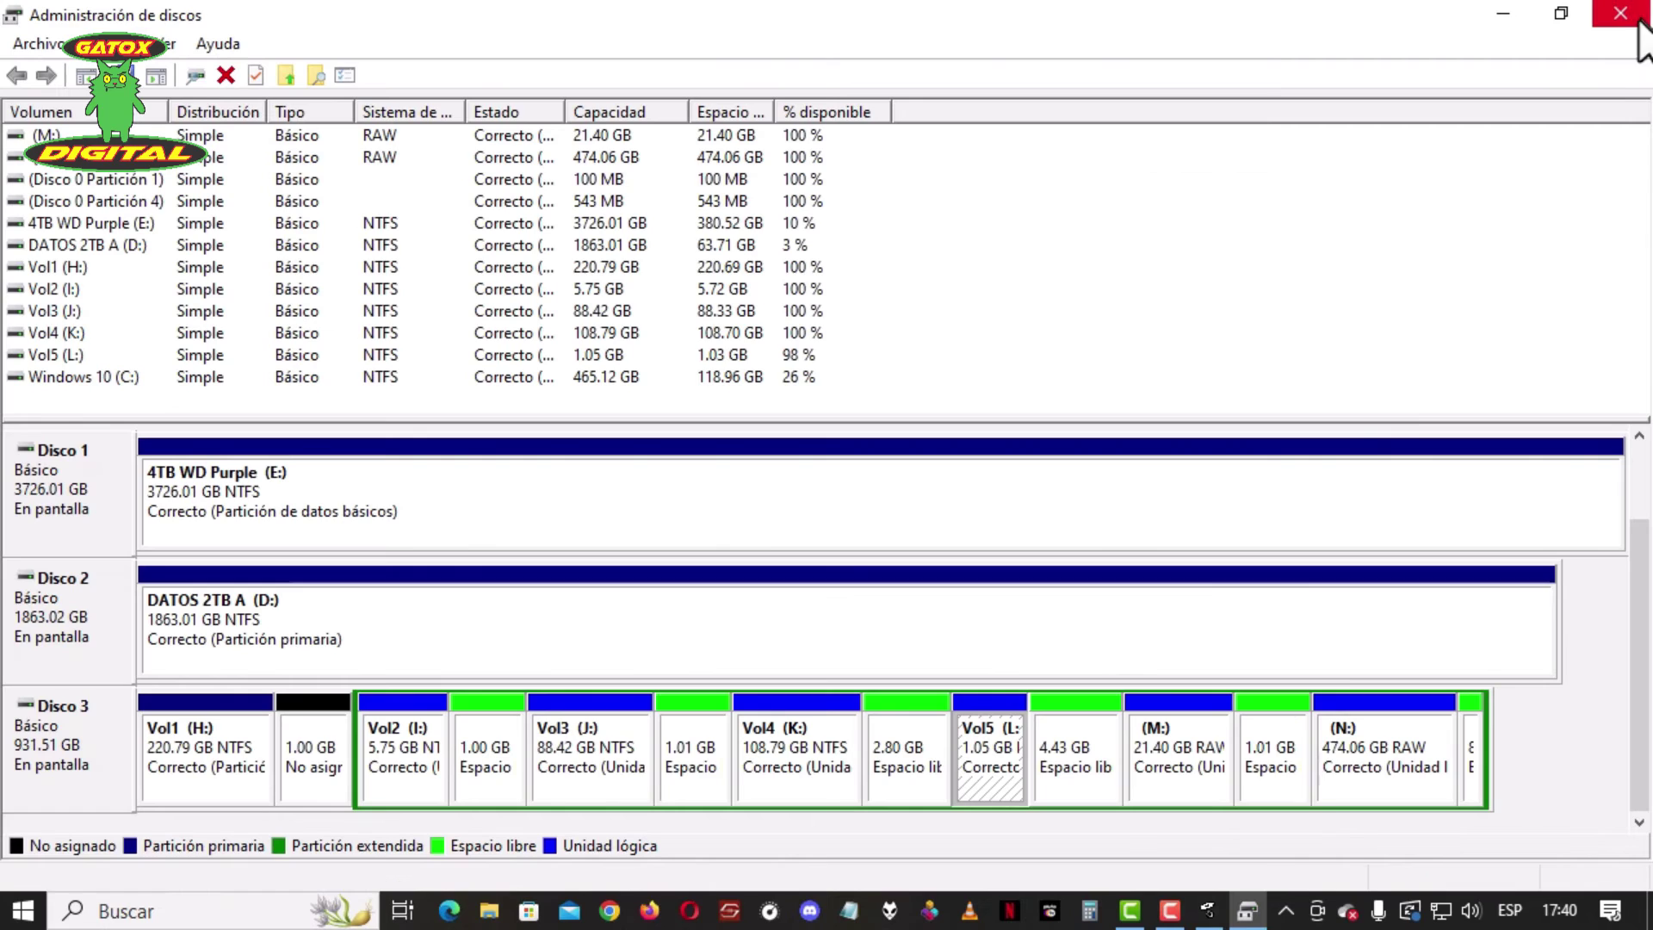
# Quick-format logical drive M: on Disco 3 as NTFS with the label Vol6, then close the new volume's window.
pyautogui.rightClick(1184, 764)
pyautogui.click(1248, 544)
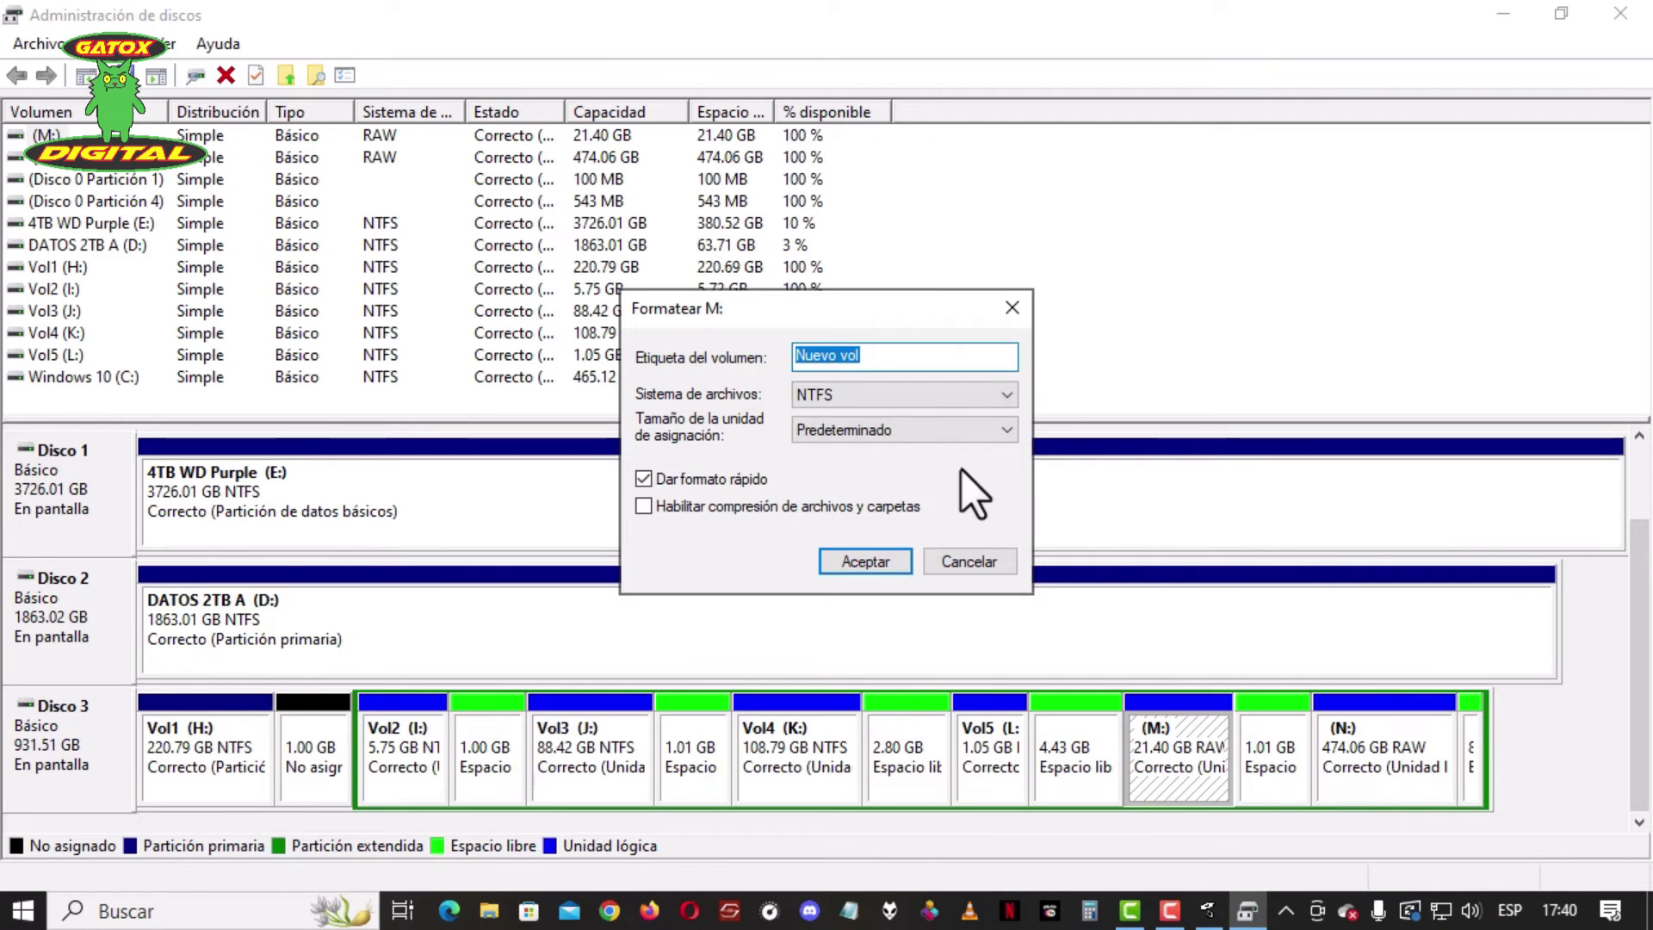
pyautogui.write('Vol5')
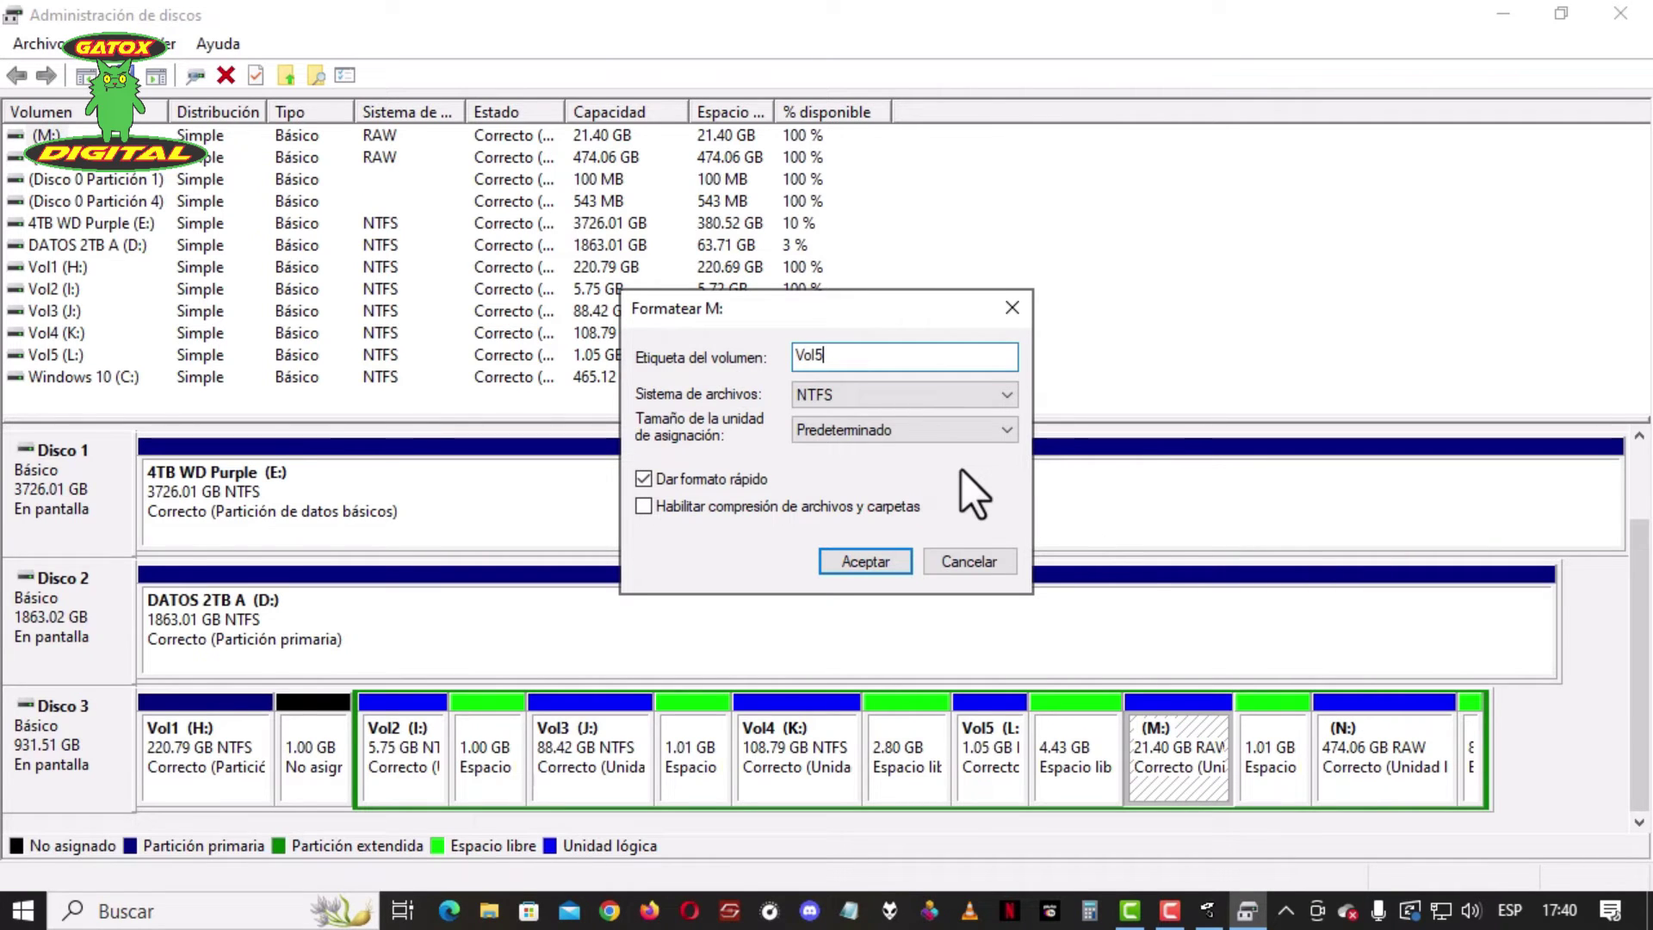
pyautogui.press('BackSpace')
pyautogui.write('6')
pyautogui.click(876, 566)
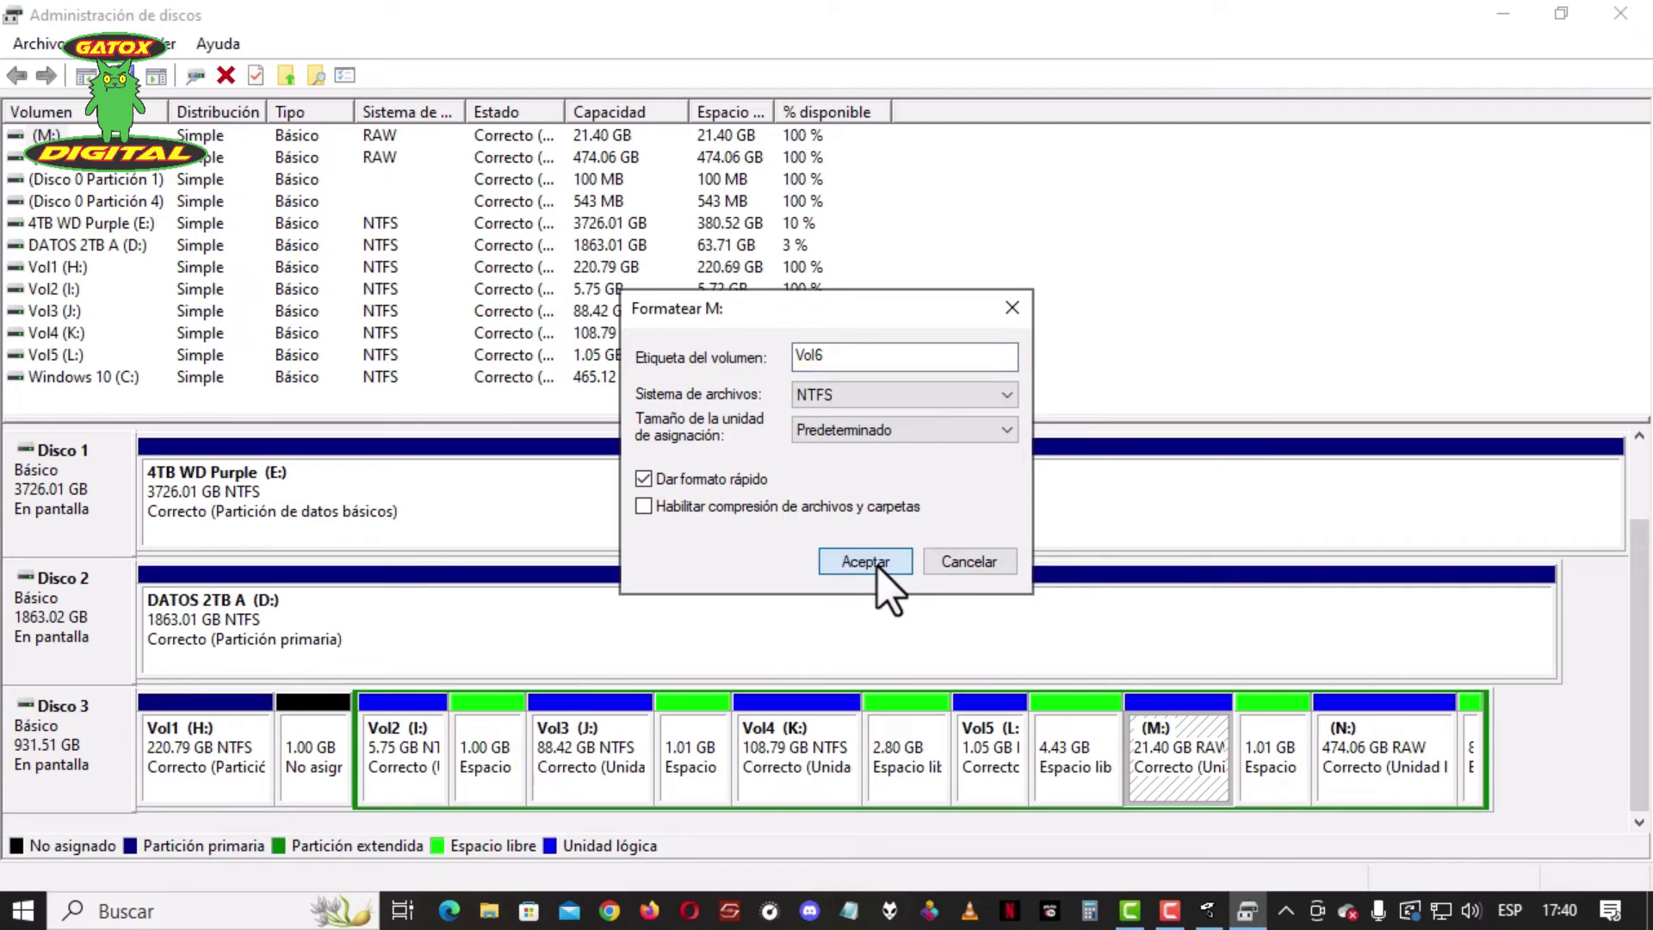
pyautogui.click(920, 562)
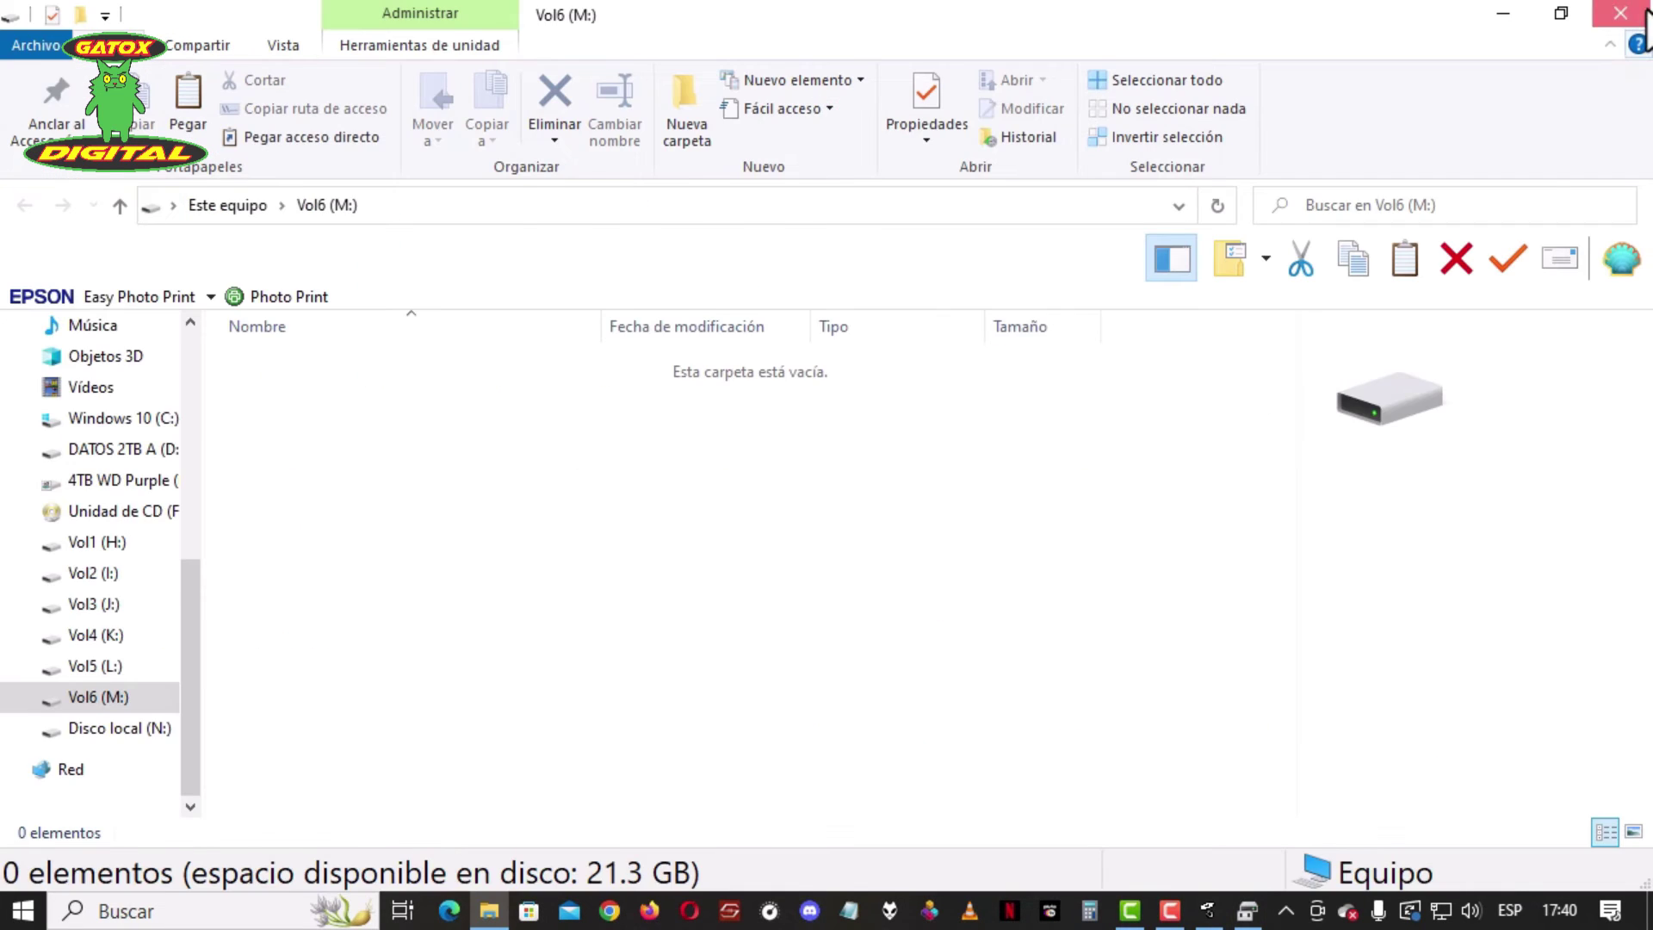
pyautogui.click(1626, 13)
# Quick-format logical drive N: on Disco 3 as NTFS with the label Vol7 and the default allocation unit size.
pyautogui.rightClick(1395, 747)
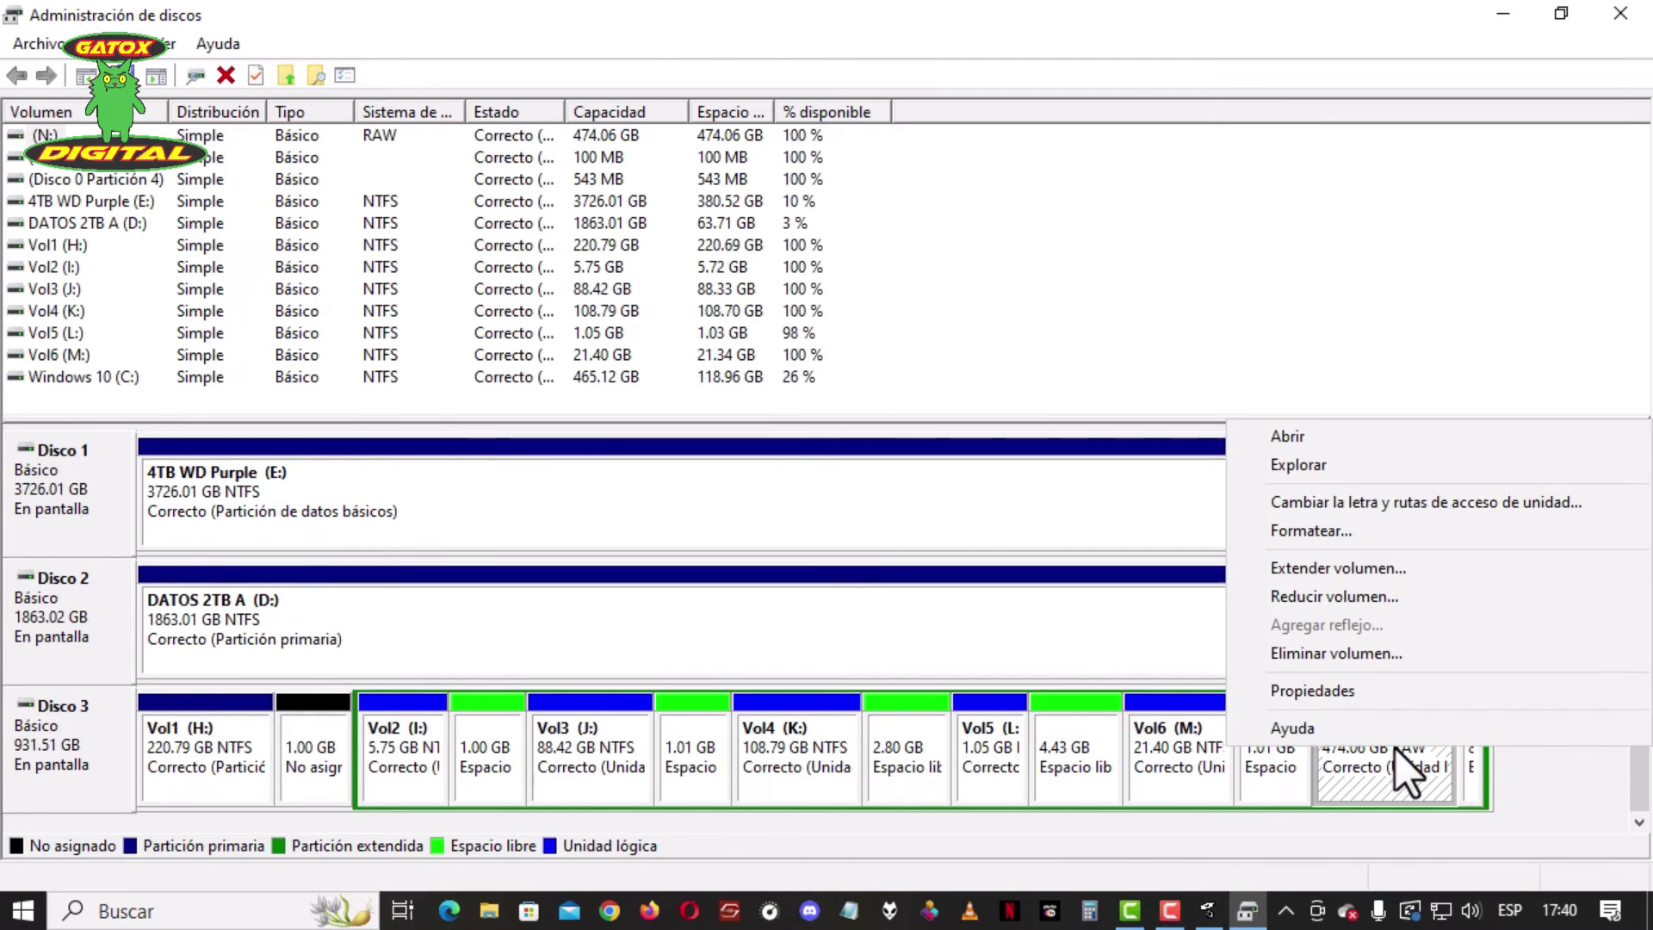
pyautogui.click(1310, 532)
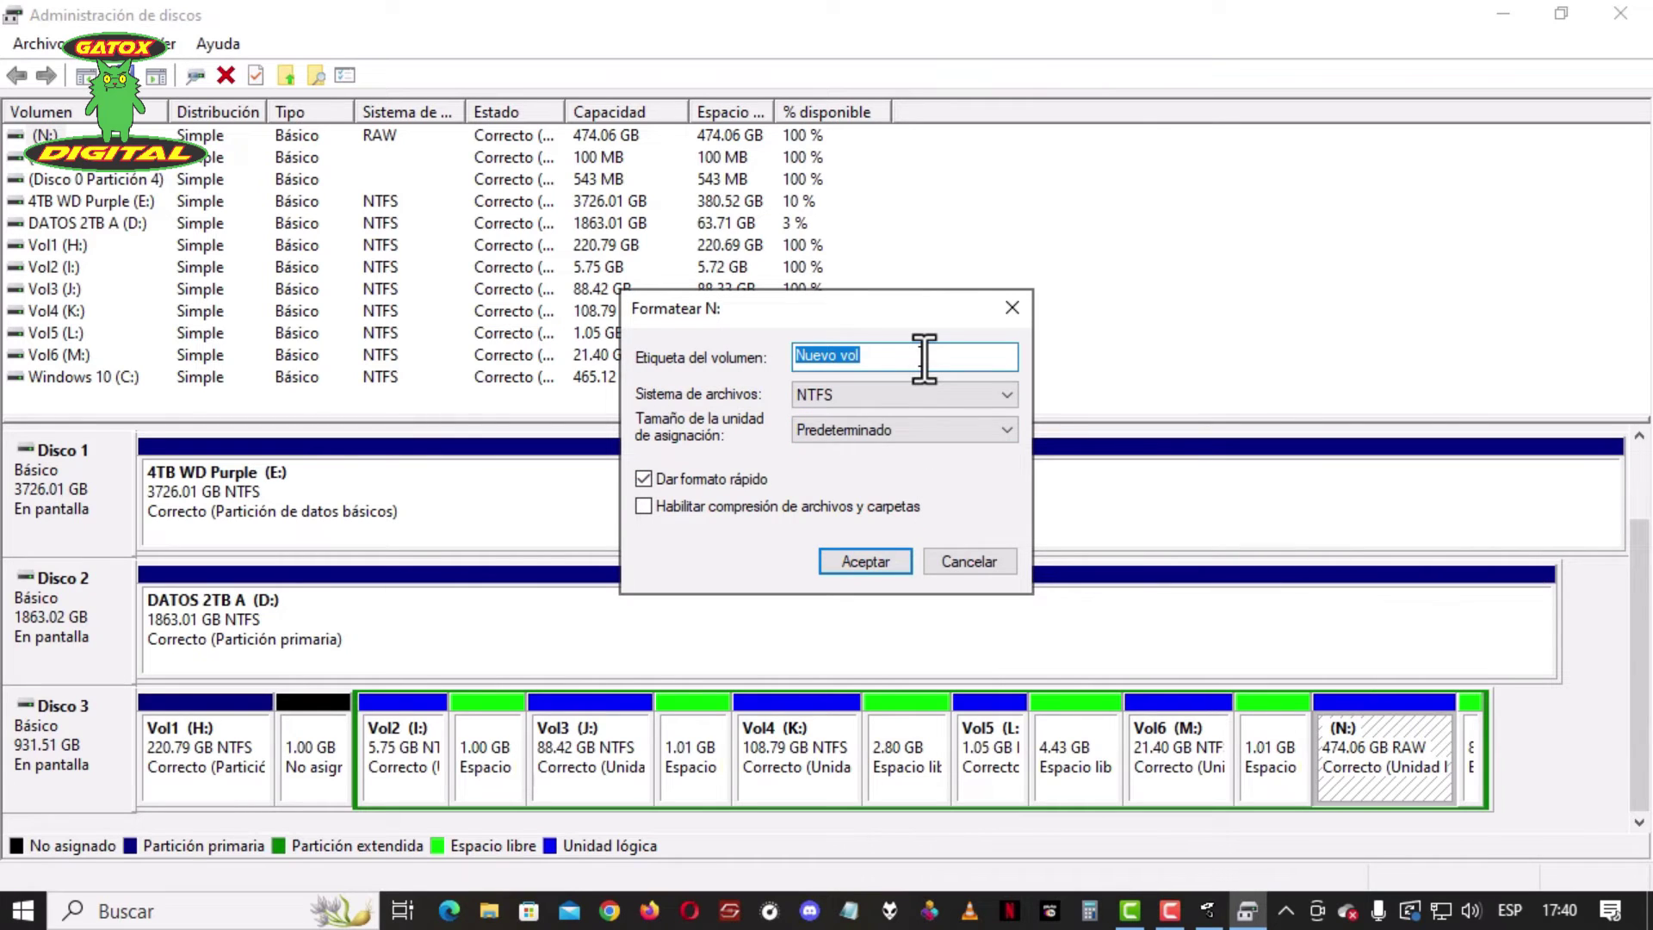
pyautogui.write('Vol7')
pyautogui.click(861, 567)
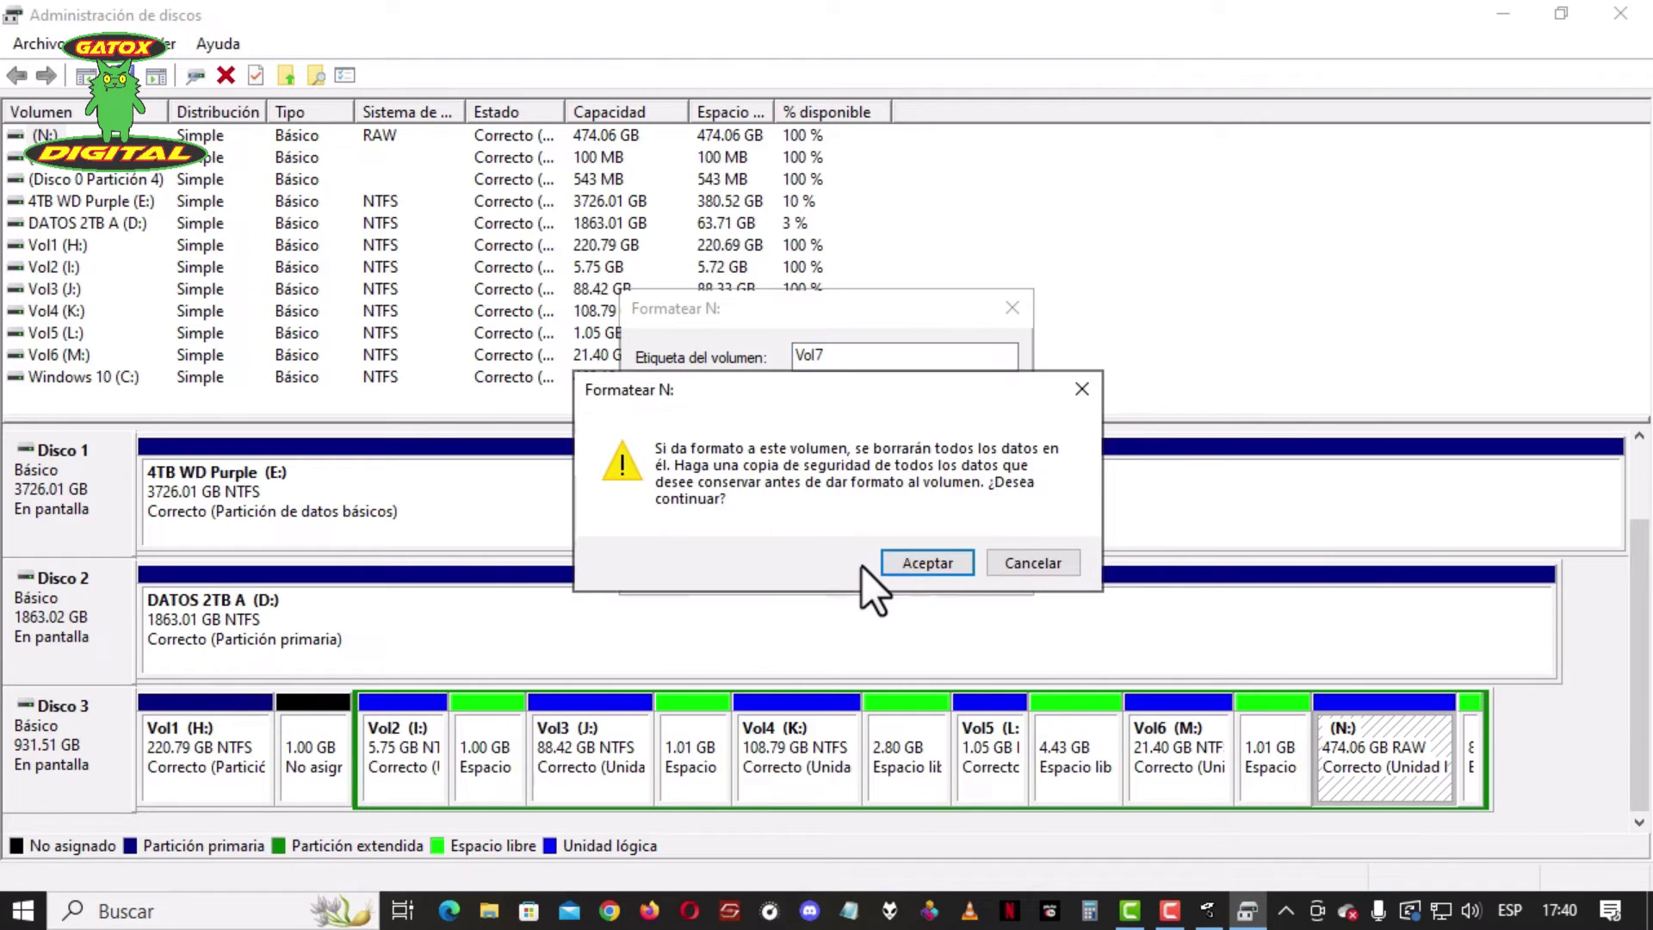
pyautogui.click(901, 561)
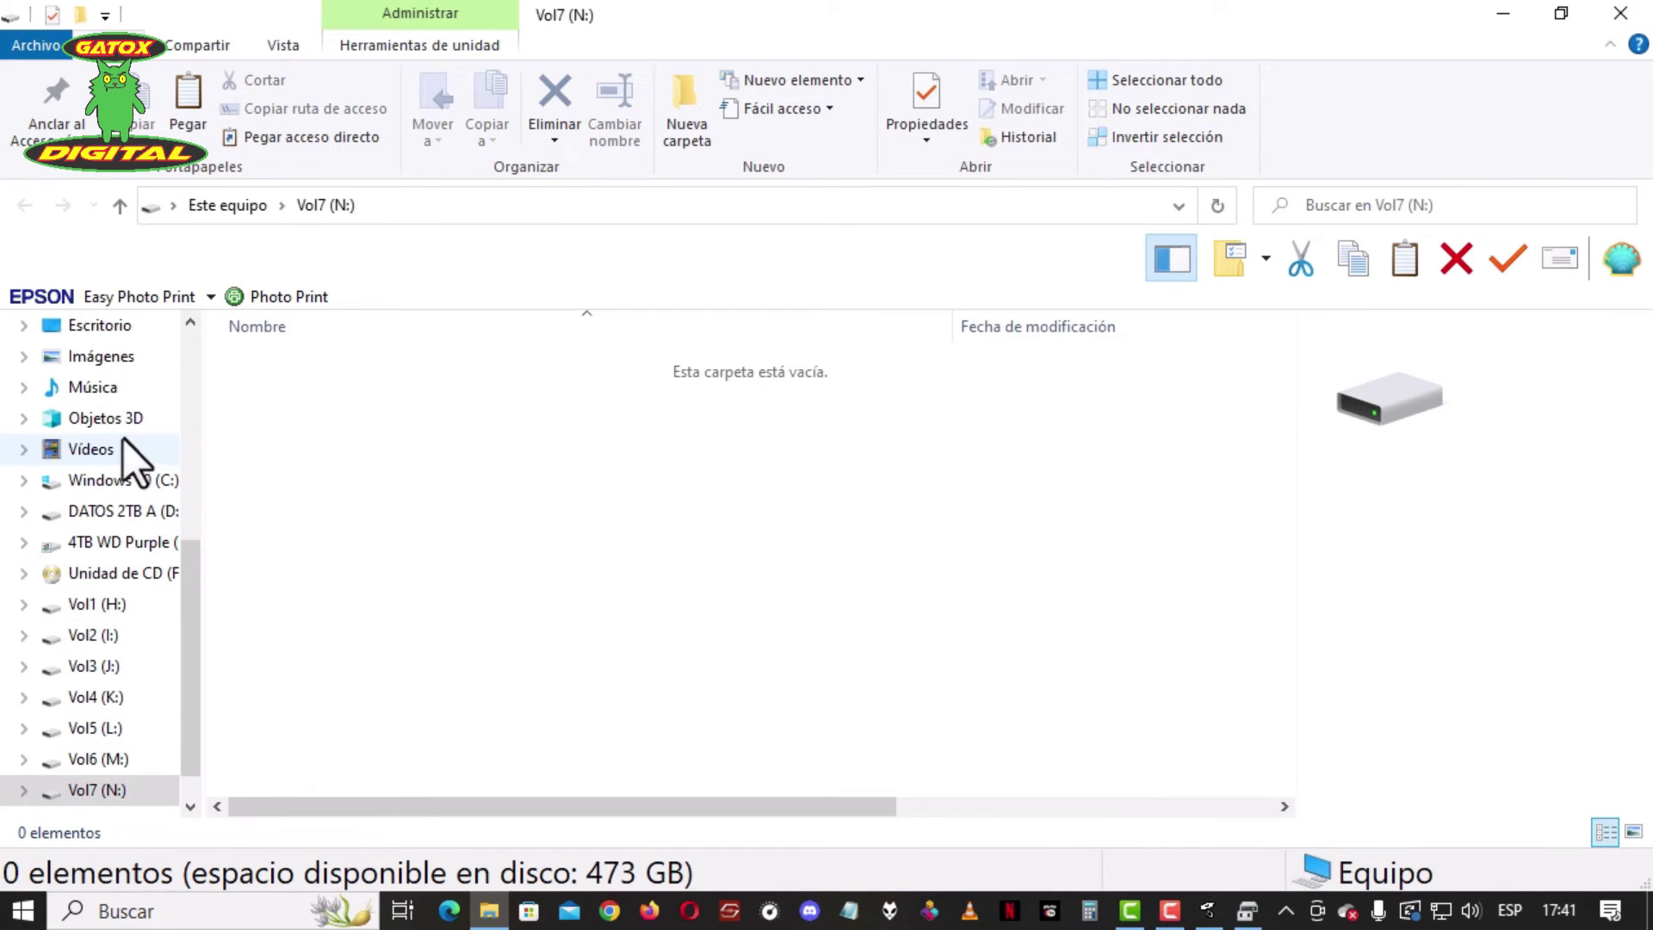
# Show all drives in Este equipo and examine the size and free space of Vol1, Vol2, Vol3, Vol4, Vol6 and Vol7.
pyautogui.scroll(2, 108, 490)
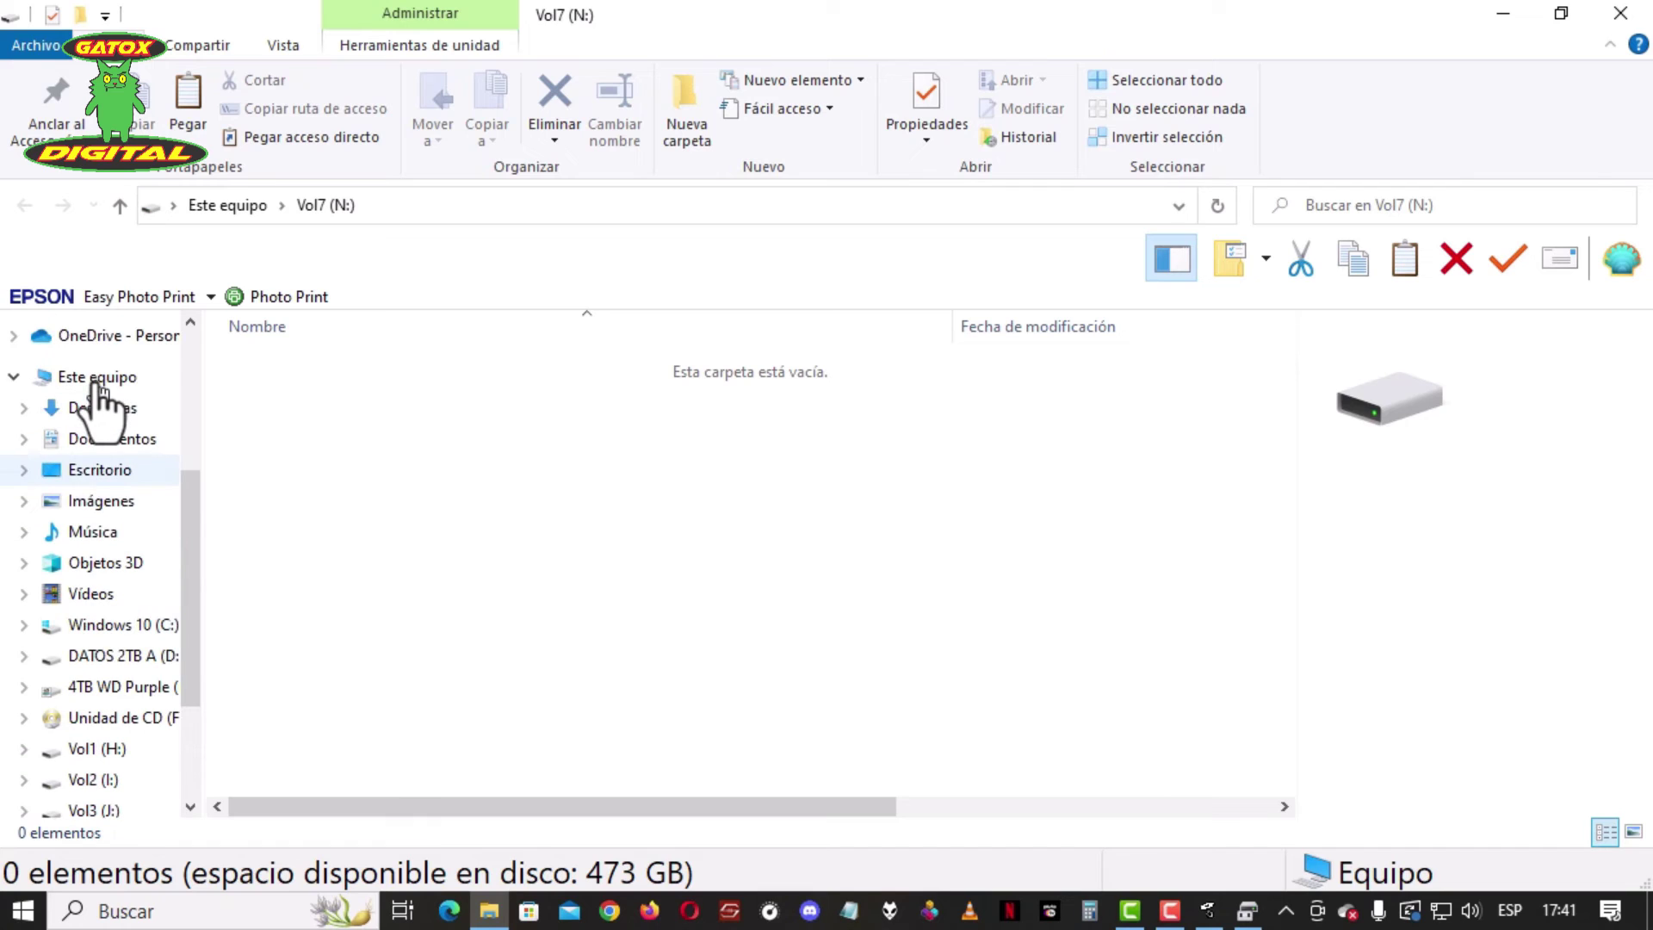
pyautogui.click(98, 379)
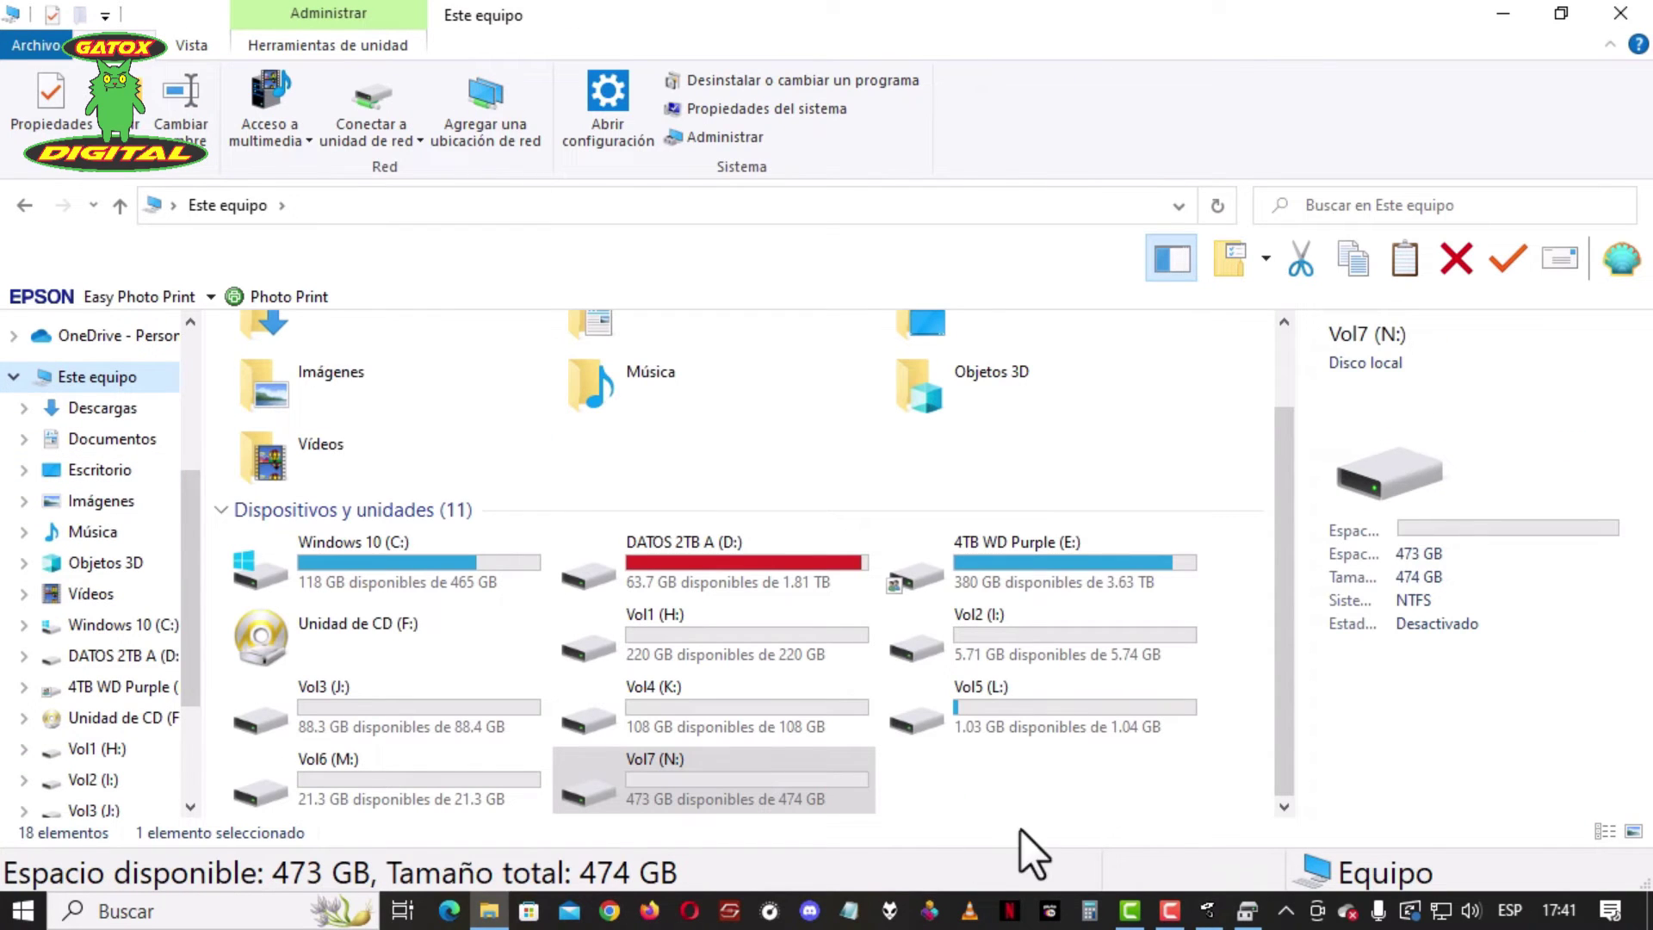
pyautogui.click(763, 652)
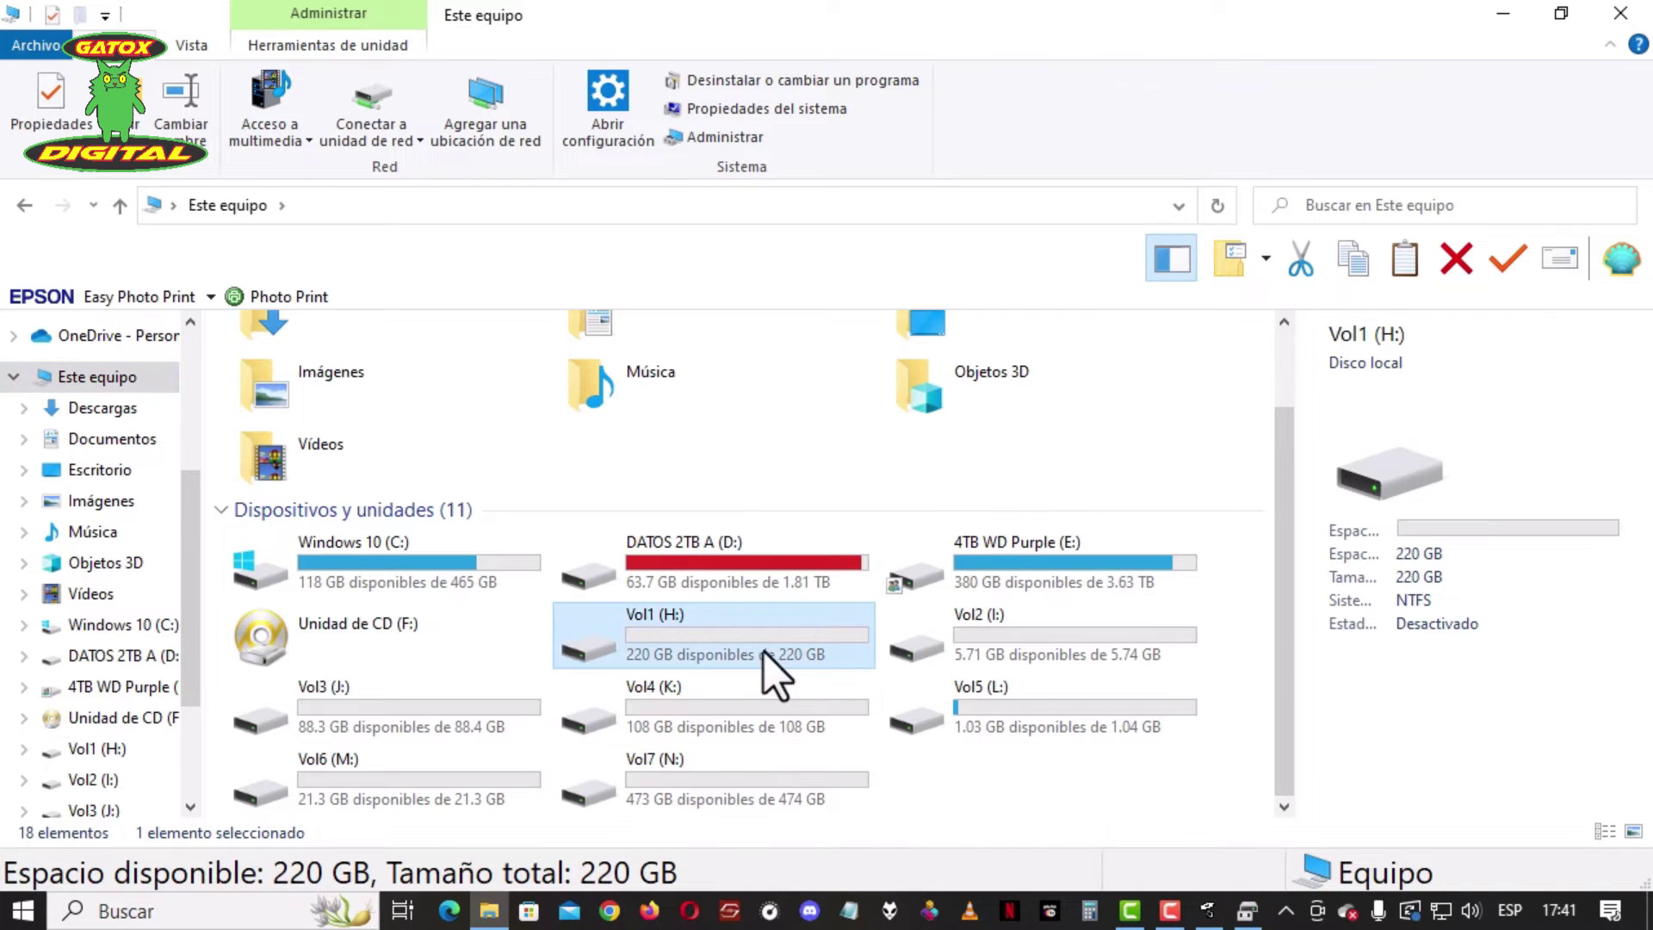
pyautogui.click(1004, 648)
pyautogui.click(477, 701)
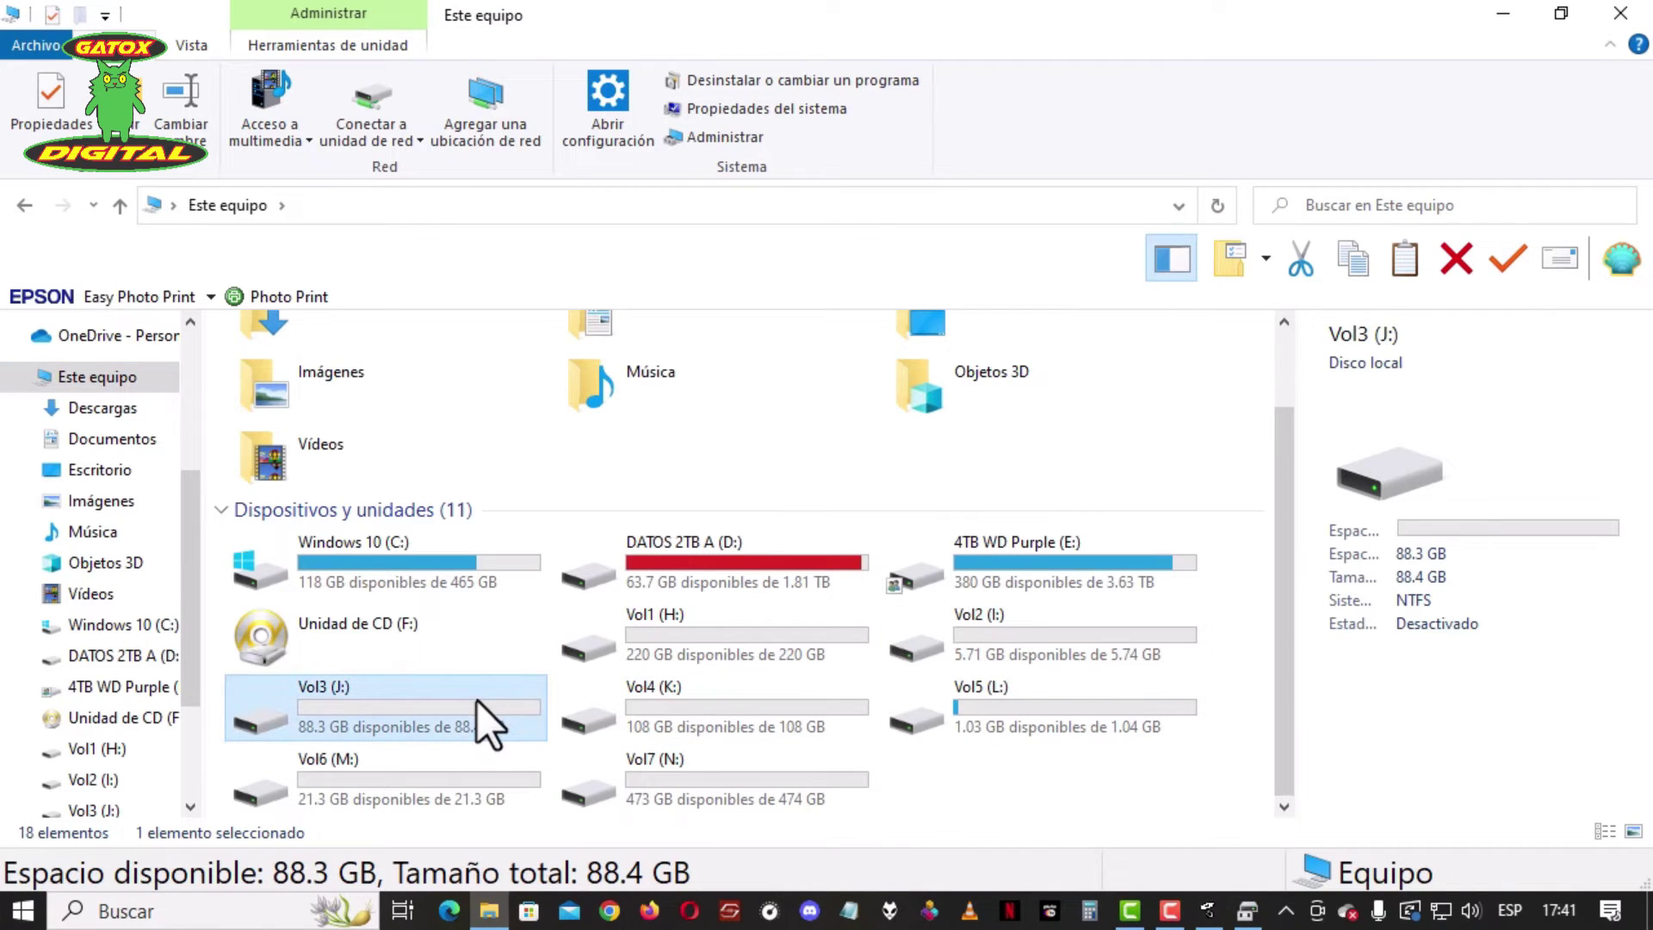
pyautogui.click(712, 659)
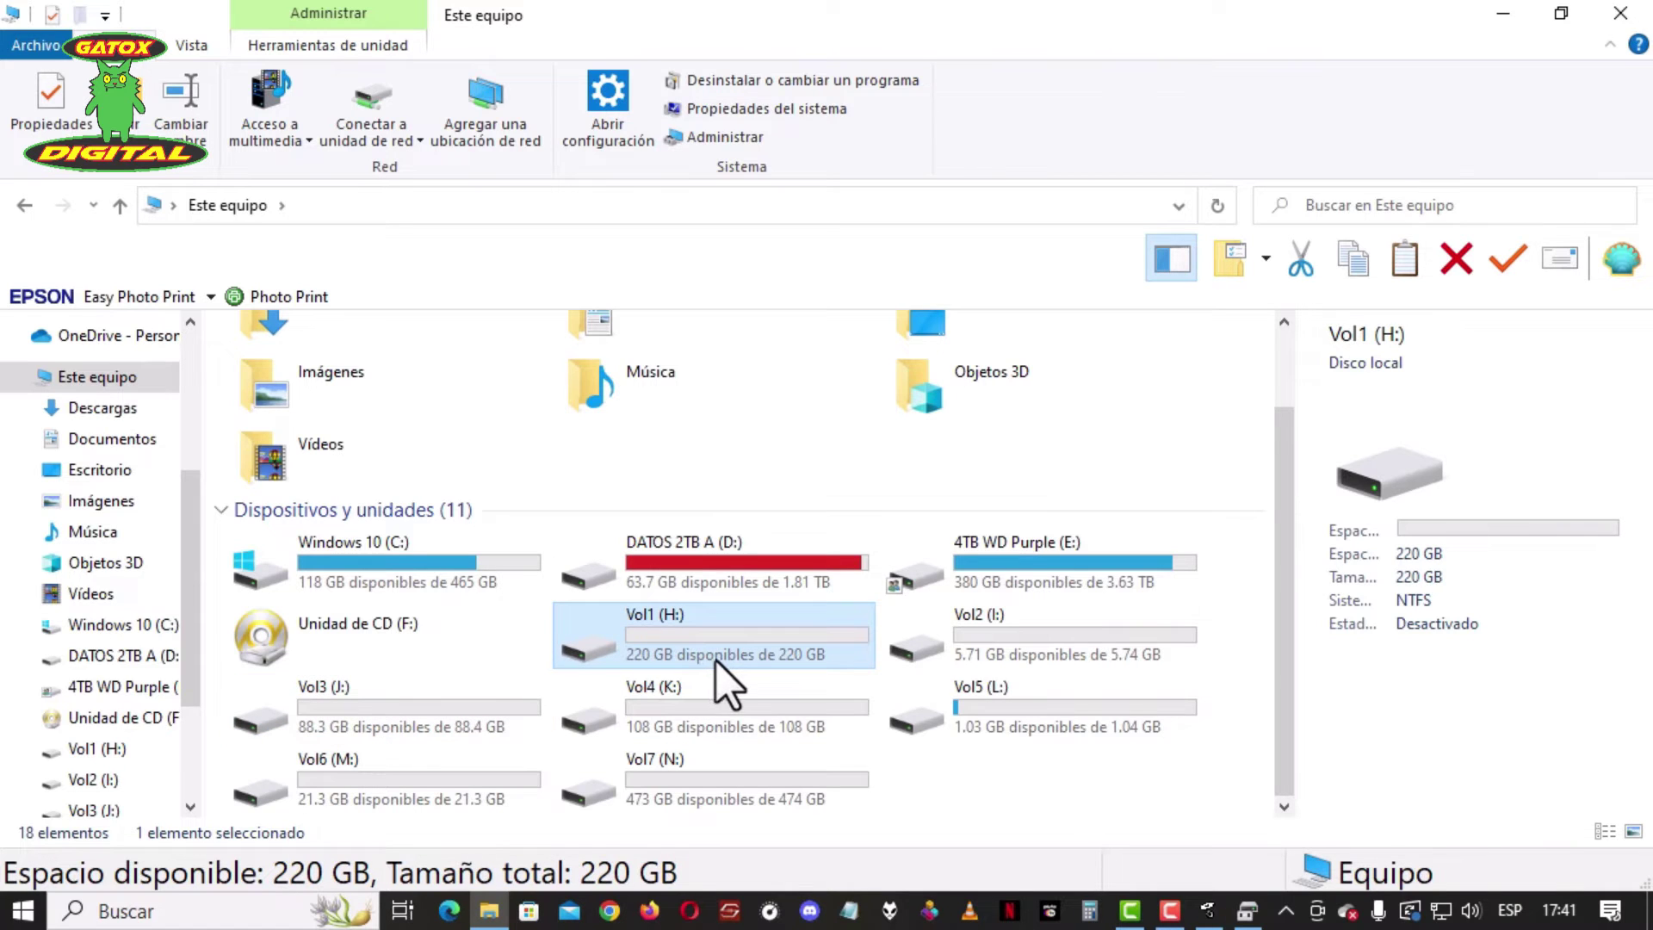
pyautogui.click(1059, 634)
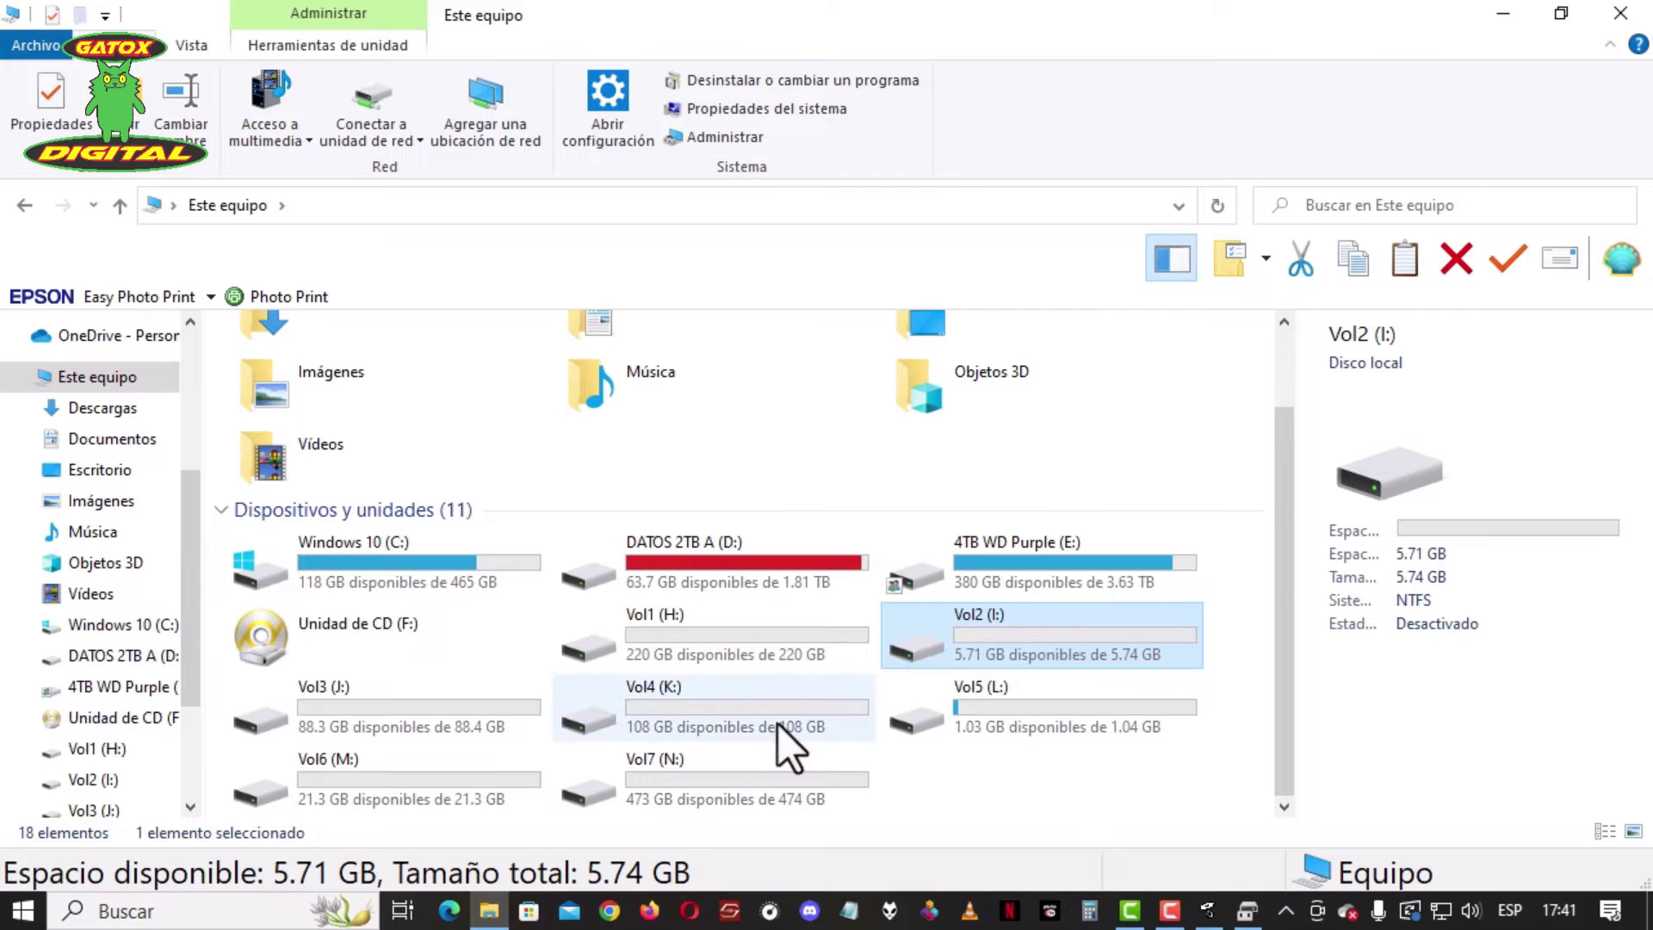
pyautogui.click(389, 716)
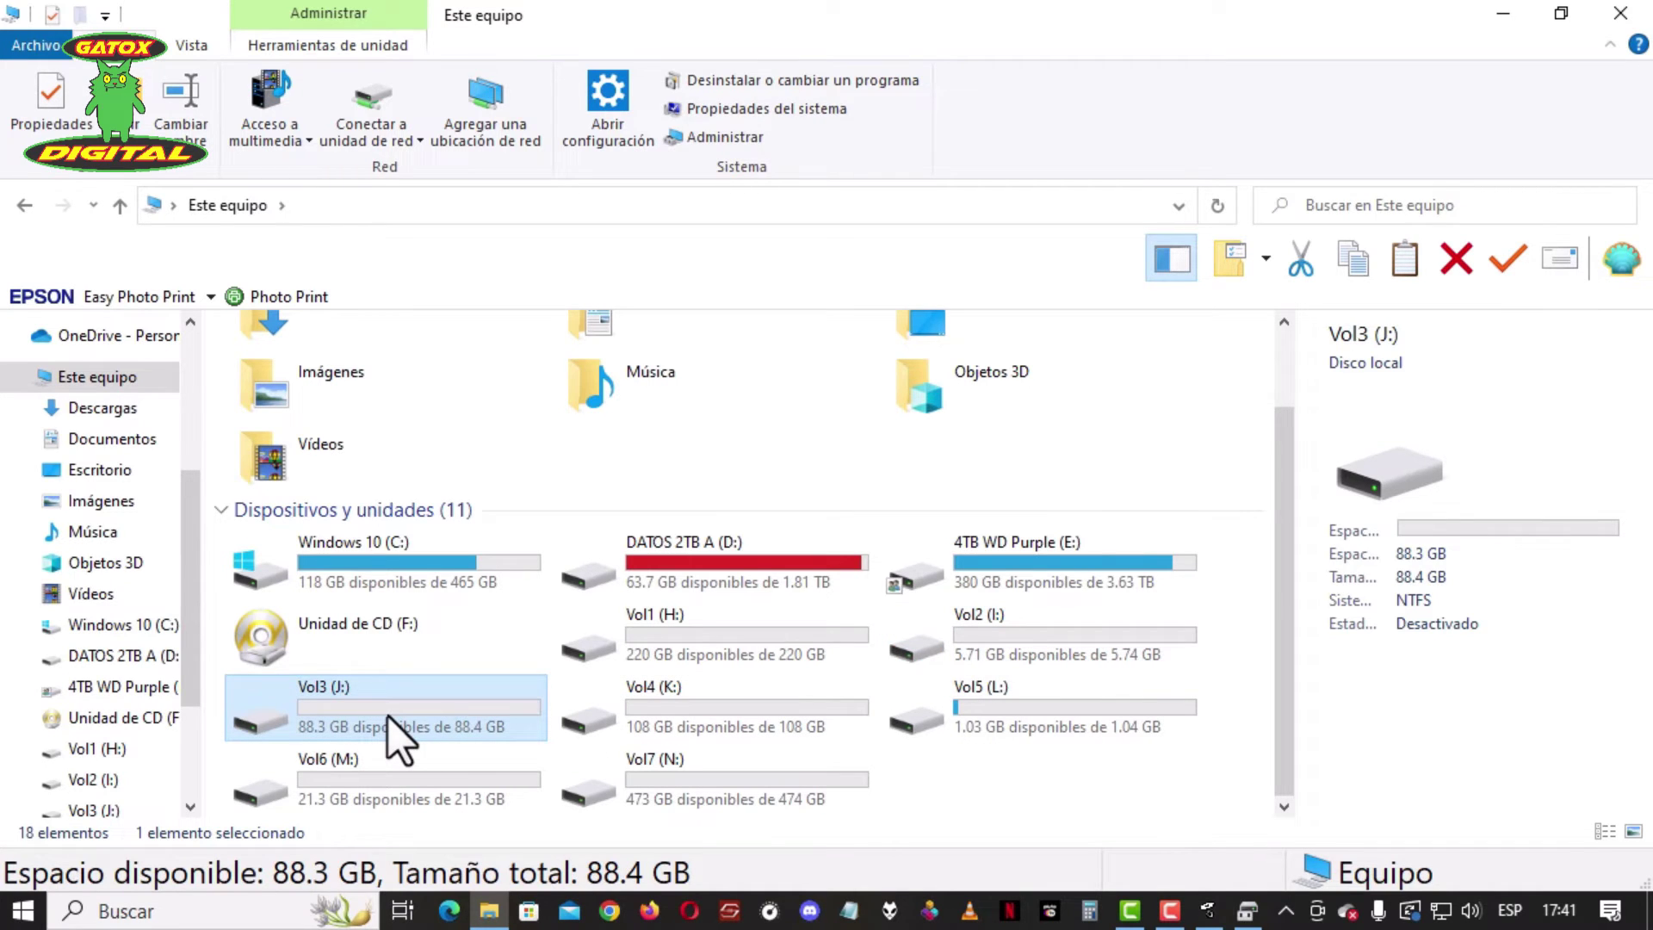
pyautogui.click(643, 725)
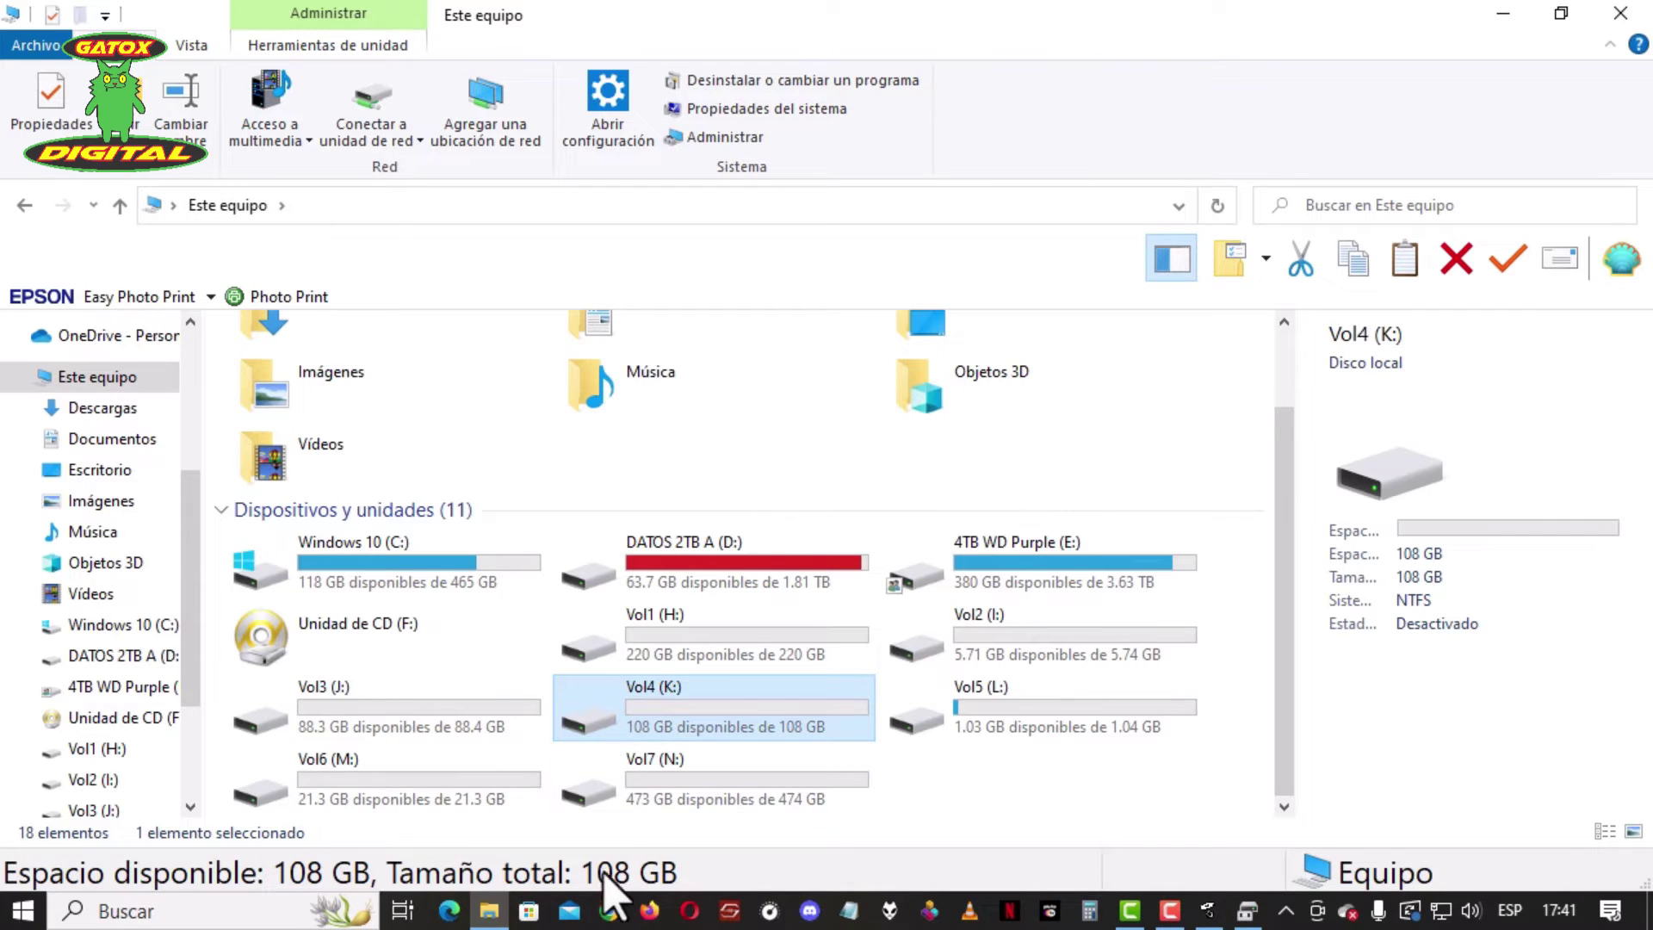
pyautogui.click(410, 784)
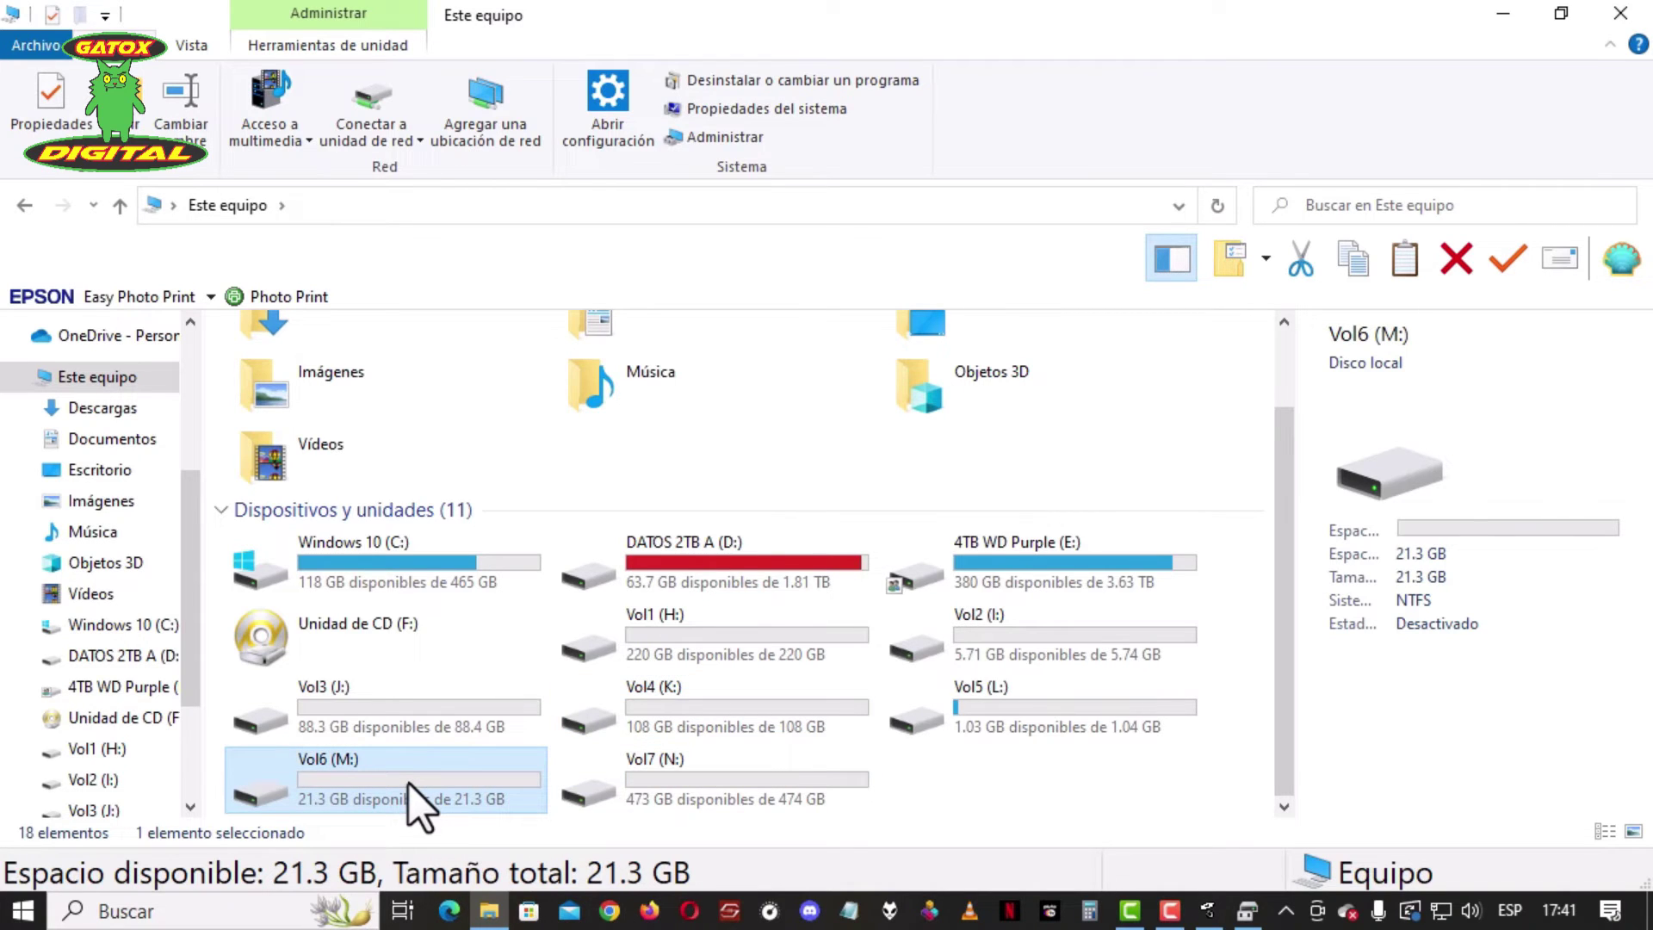
pyautogui.click(713, 794)
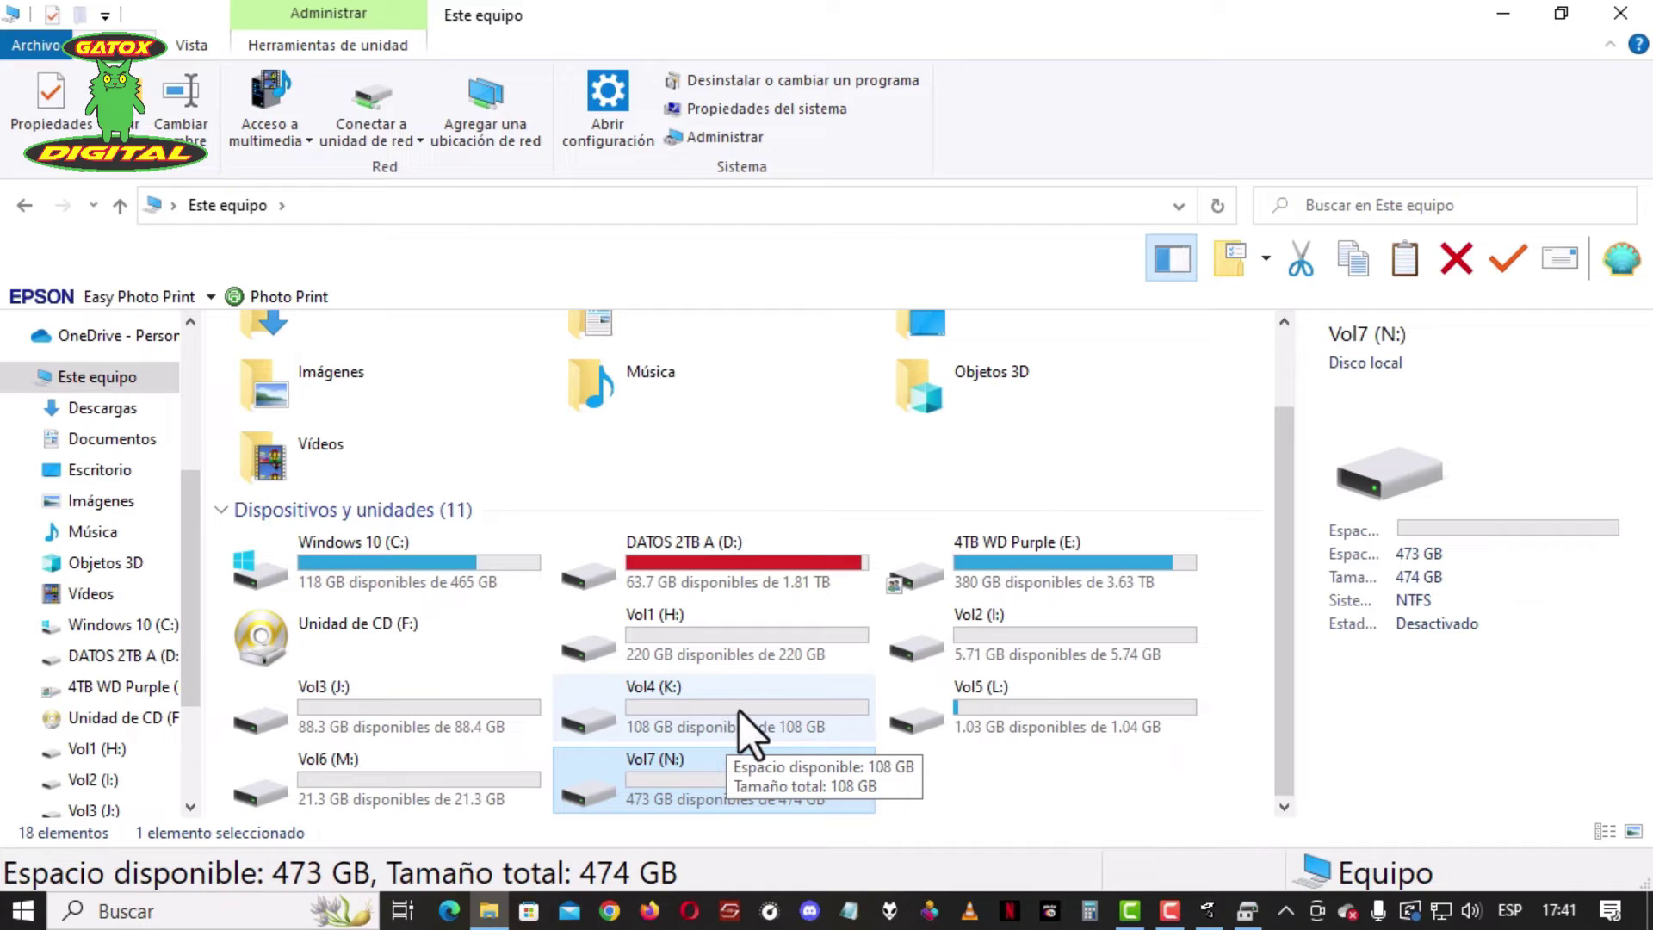
# Compare the capacities of the small volumes Vol2, Vol5 and Vol6, then minimize Este equipo to return to Administración de discos.
pyautogui.click(1016, 649)
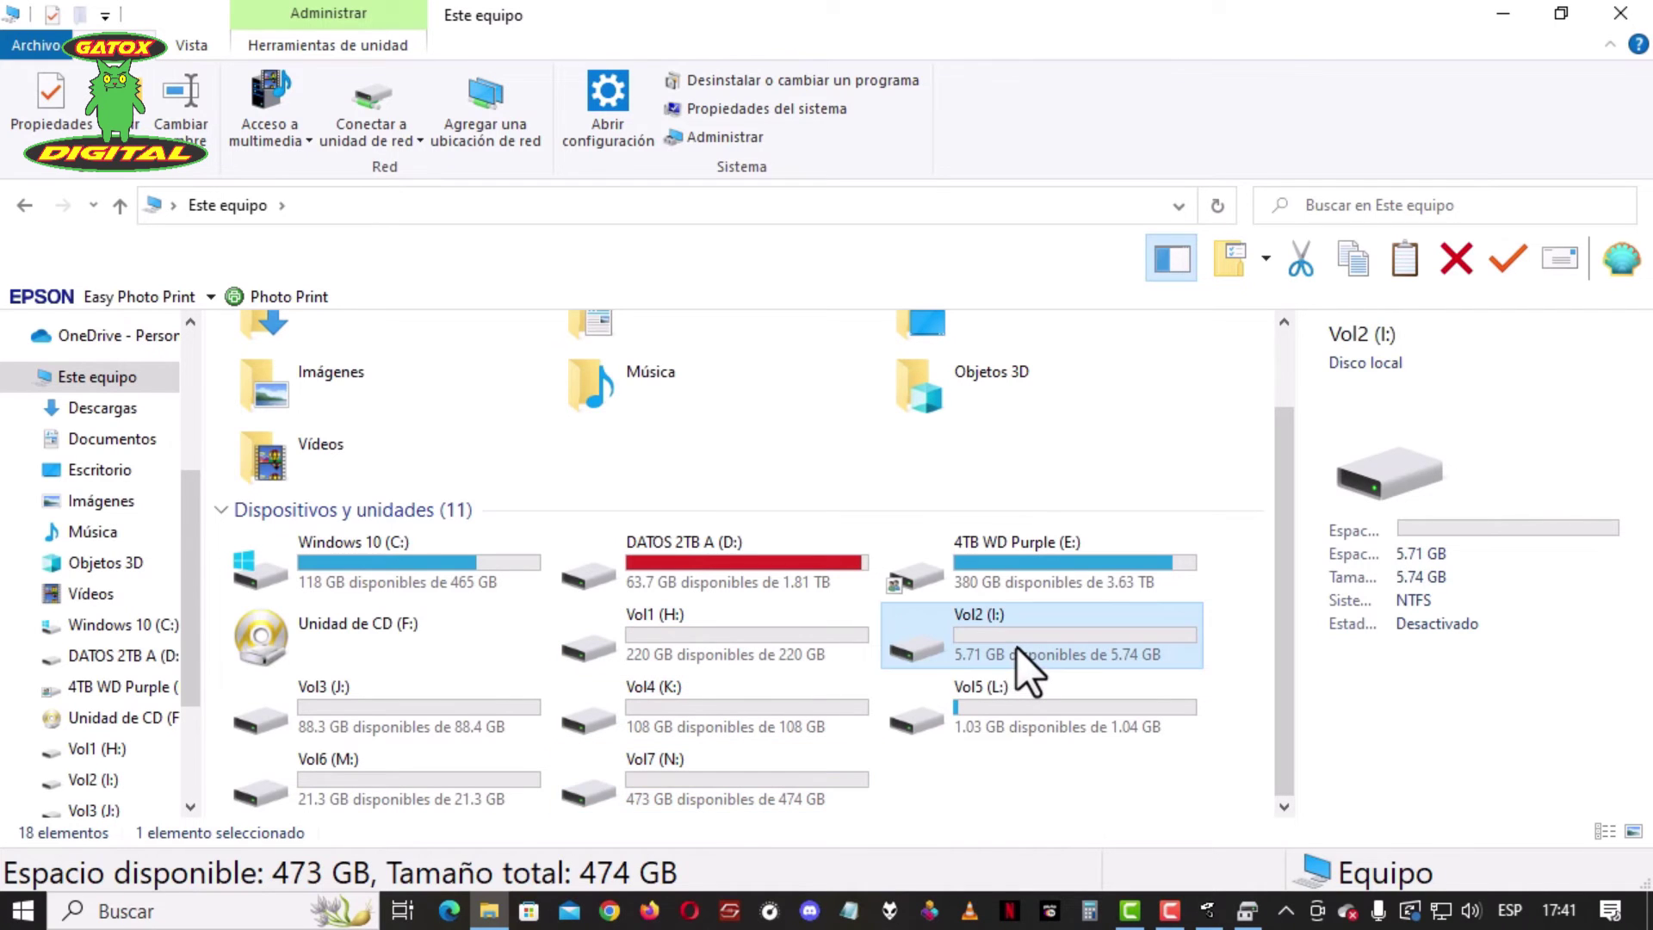
pyautogui.click(1014, 701)
pyautogui.click(417, 799)
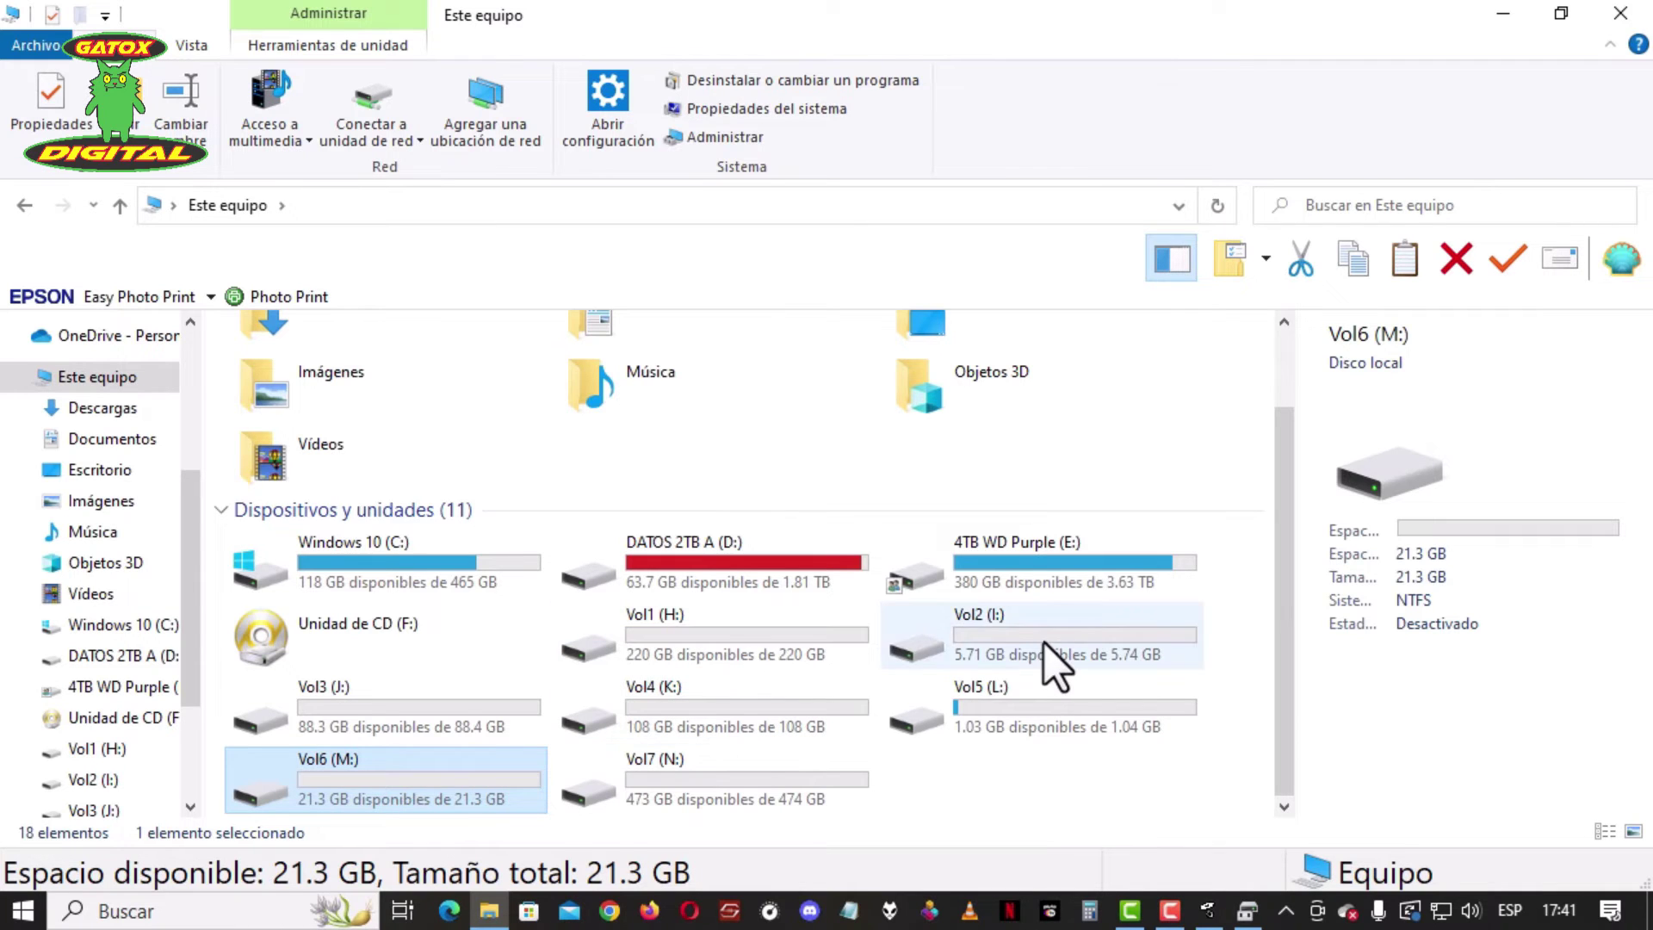
pyautogui.click(1043, 643)
pyautogui.click(1037, 708)
pyautogui.click(394, 782)
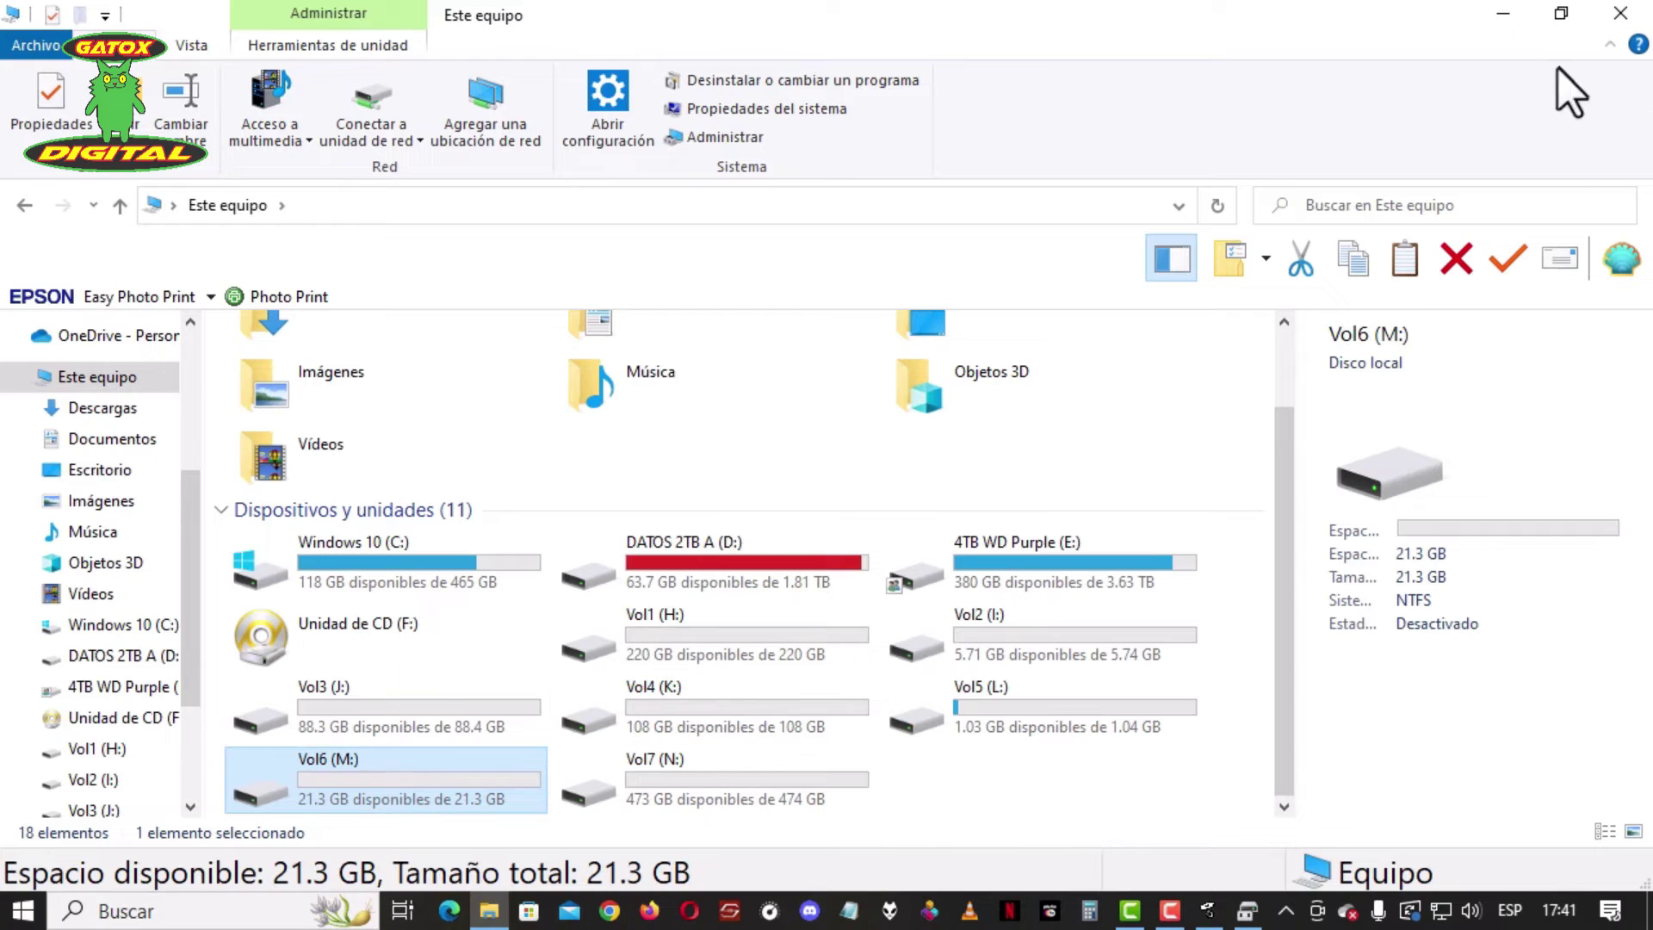
pyautogui.click(1513, 7)
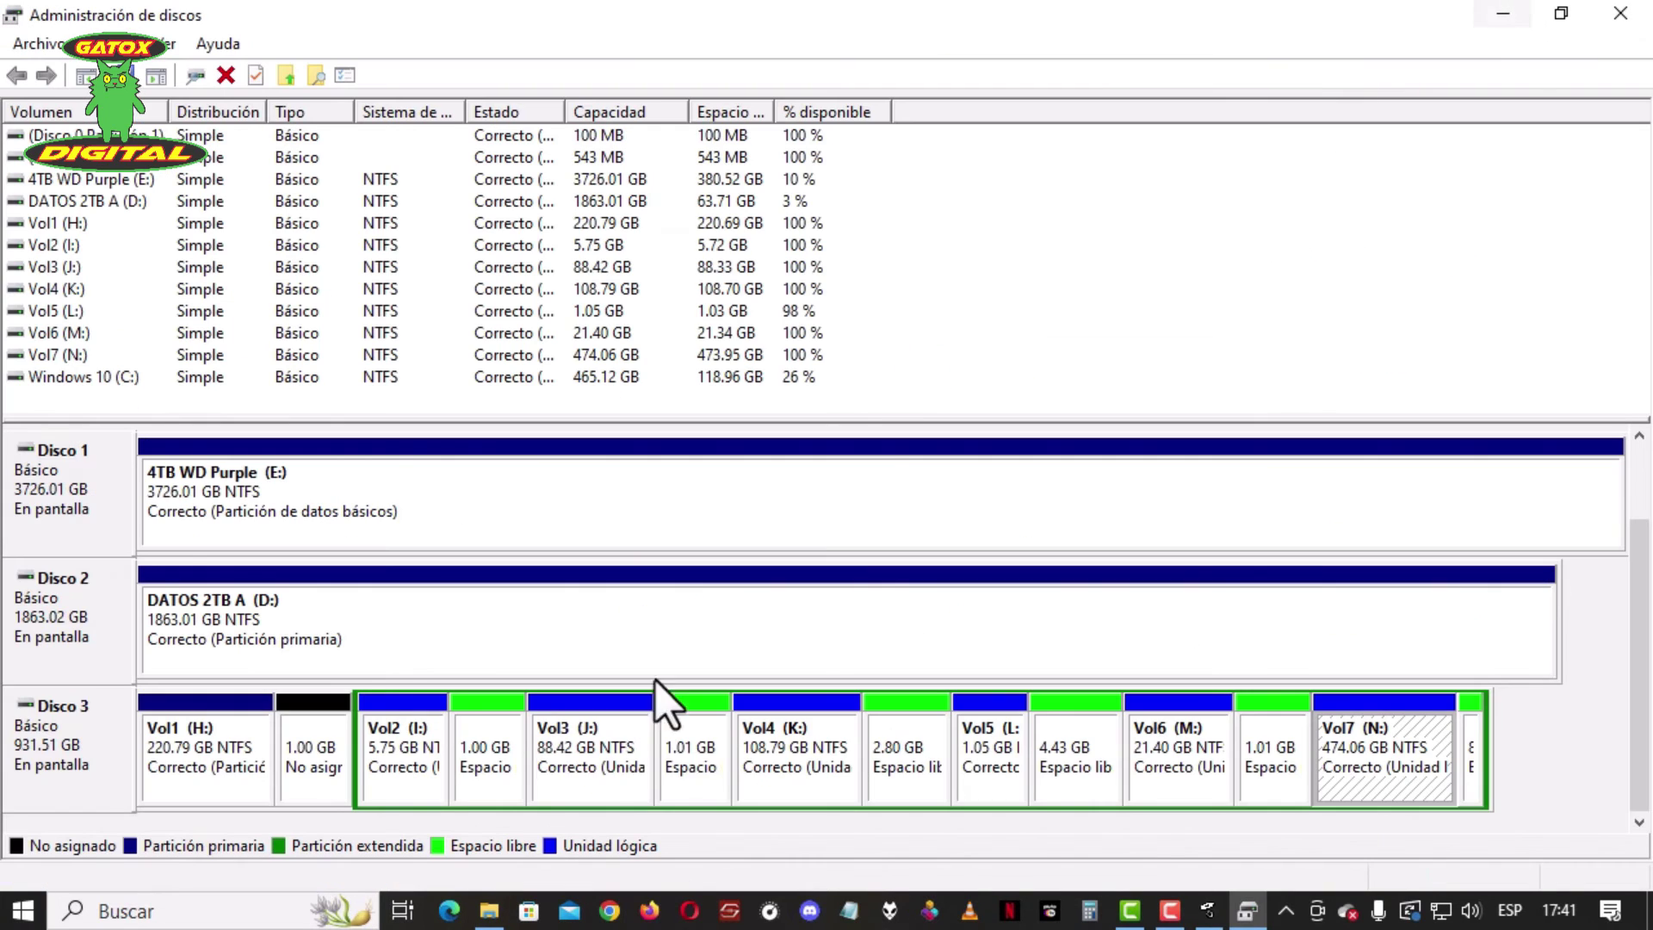
# Close Administración de discos, search Windows for "par" and launch MiniTool Partition Wizard.
pyautogui.rightClick(613, 746)
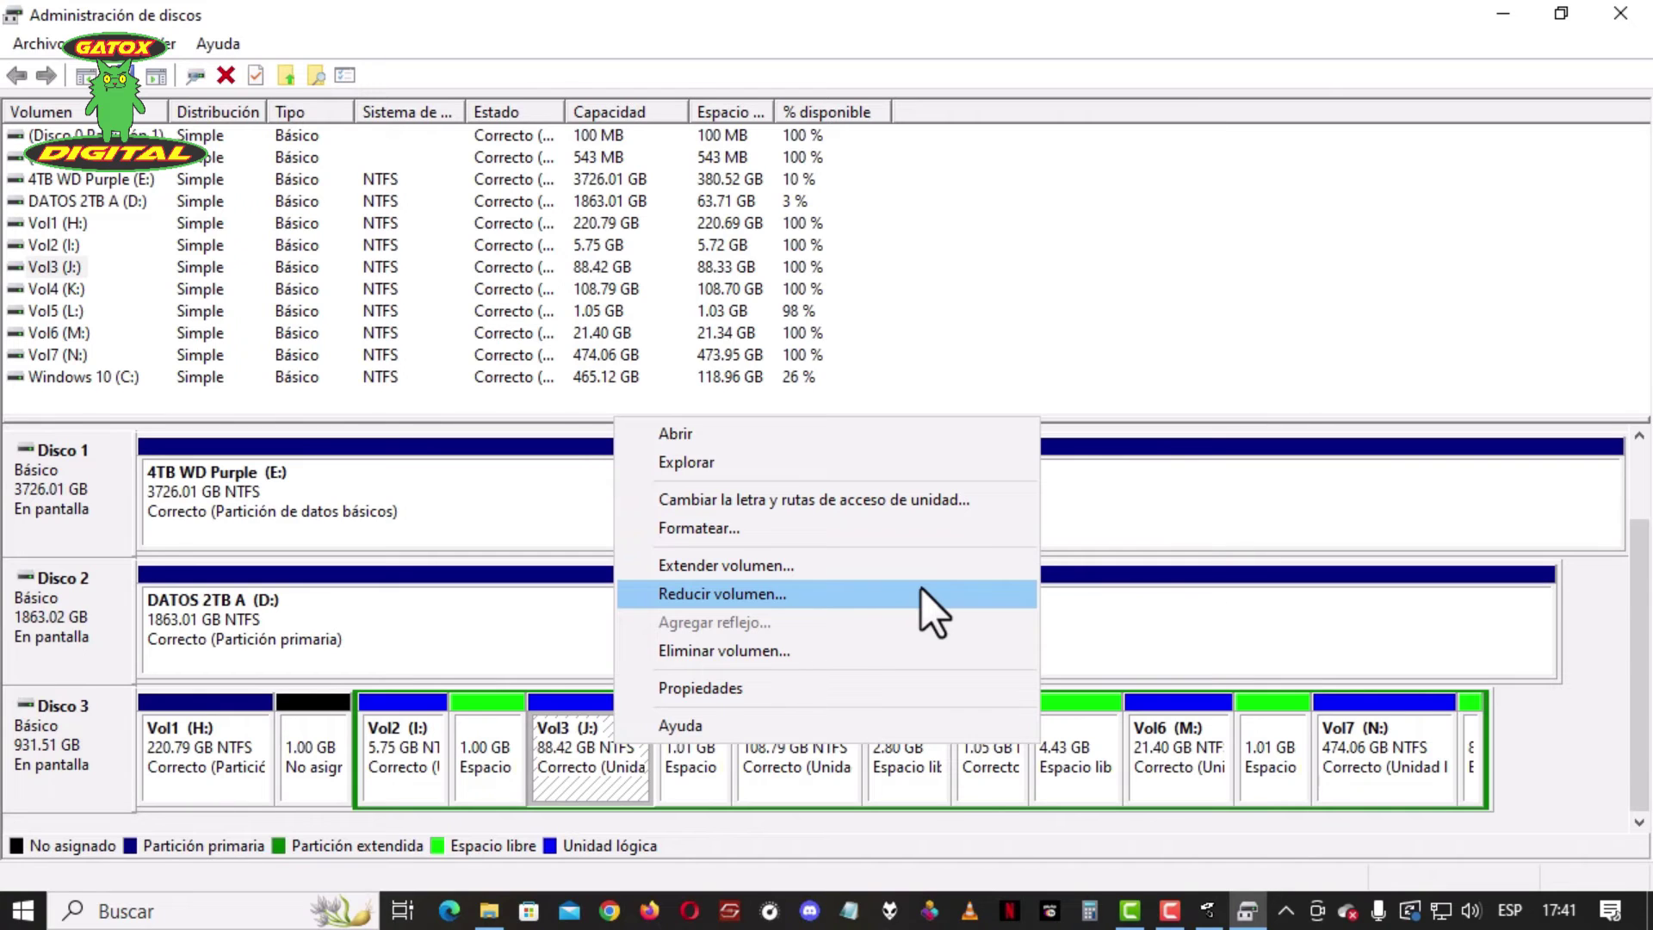
pyautogui.click(1621, 13)
pyautogui.click(273, 911)
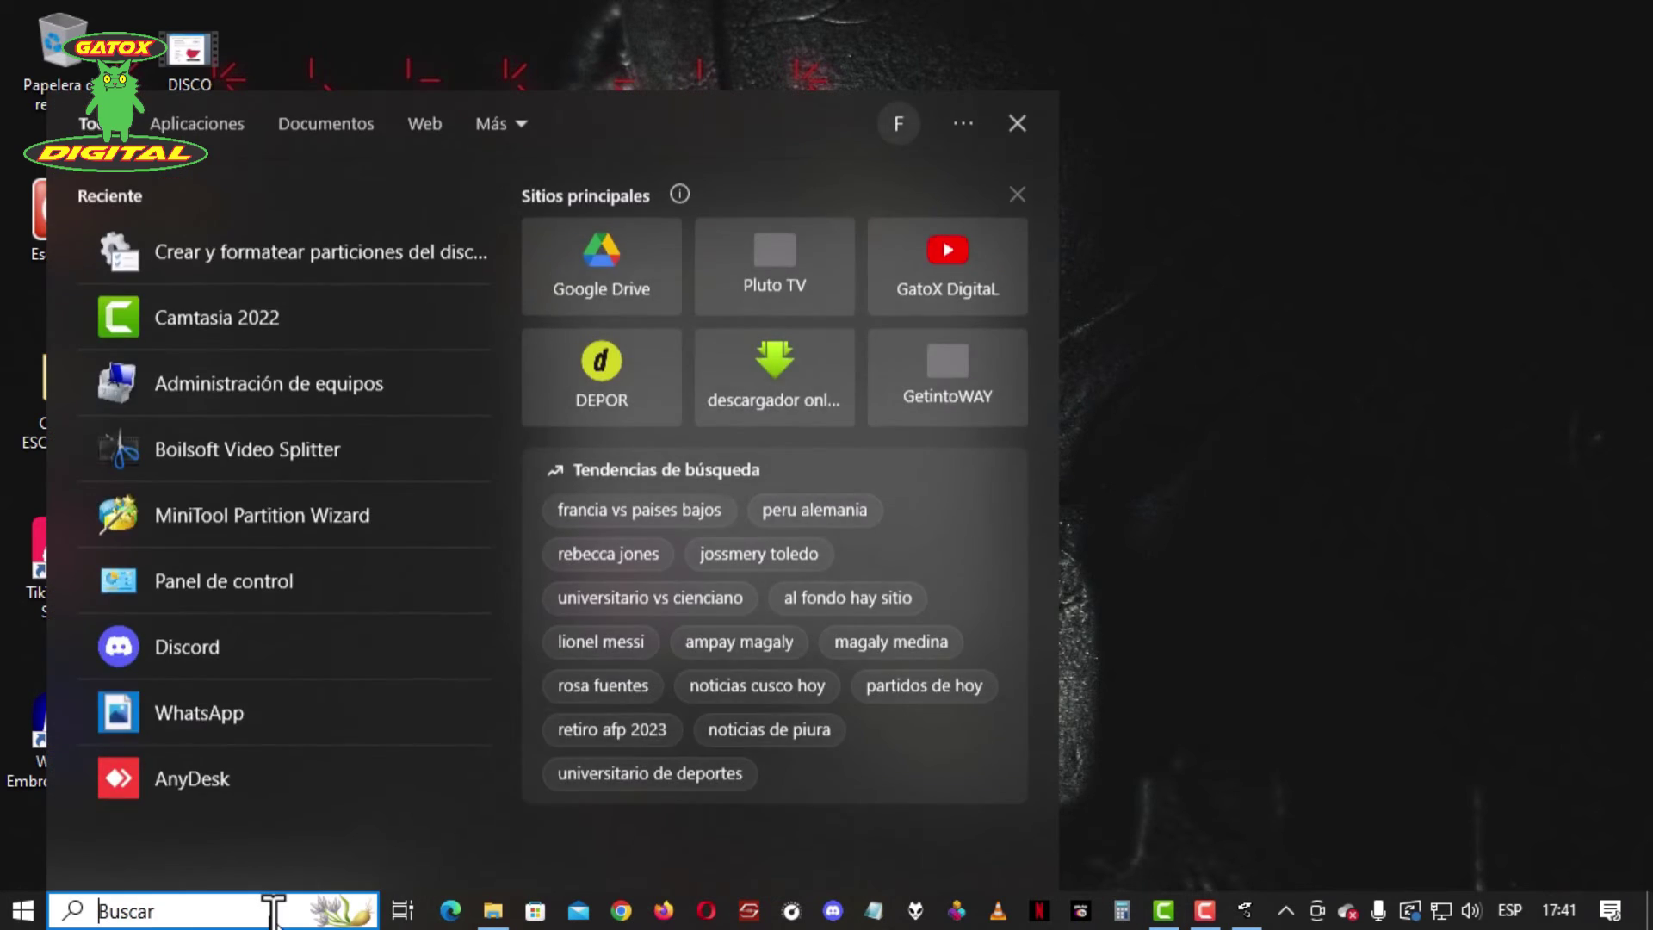
pyautogui.write('par')
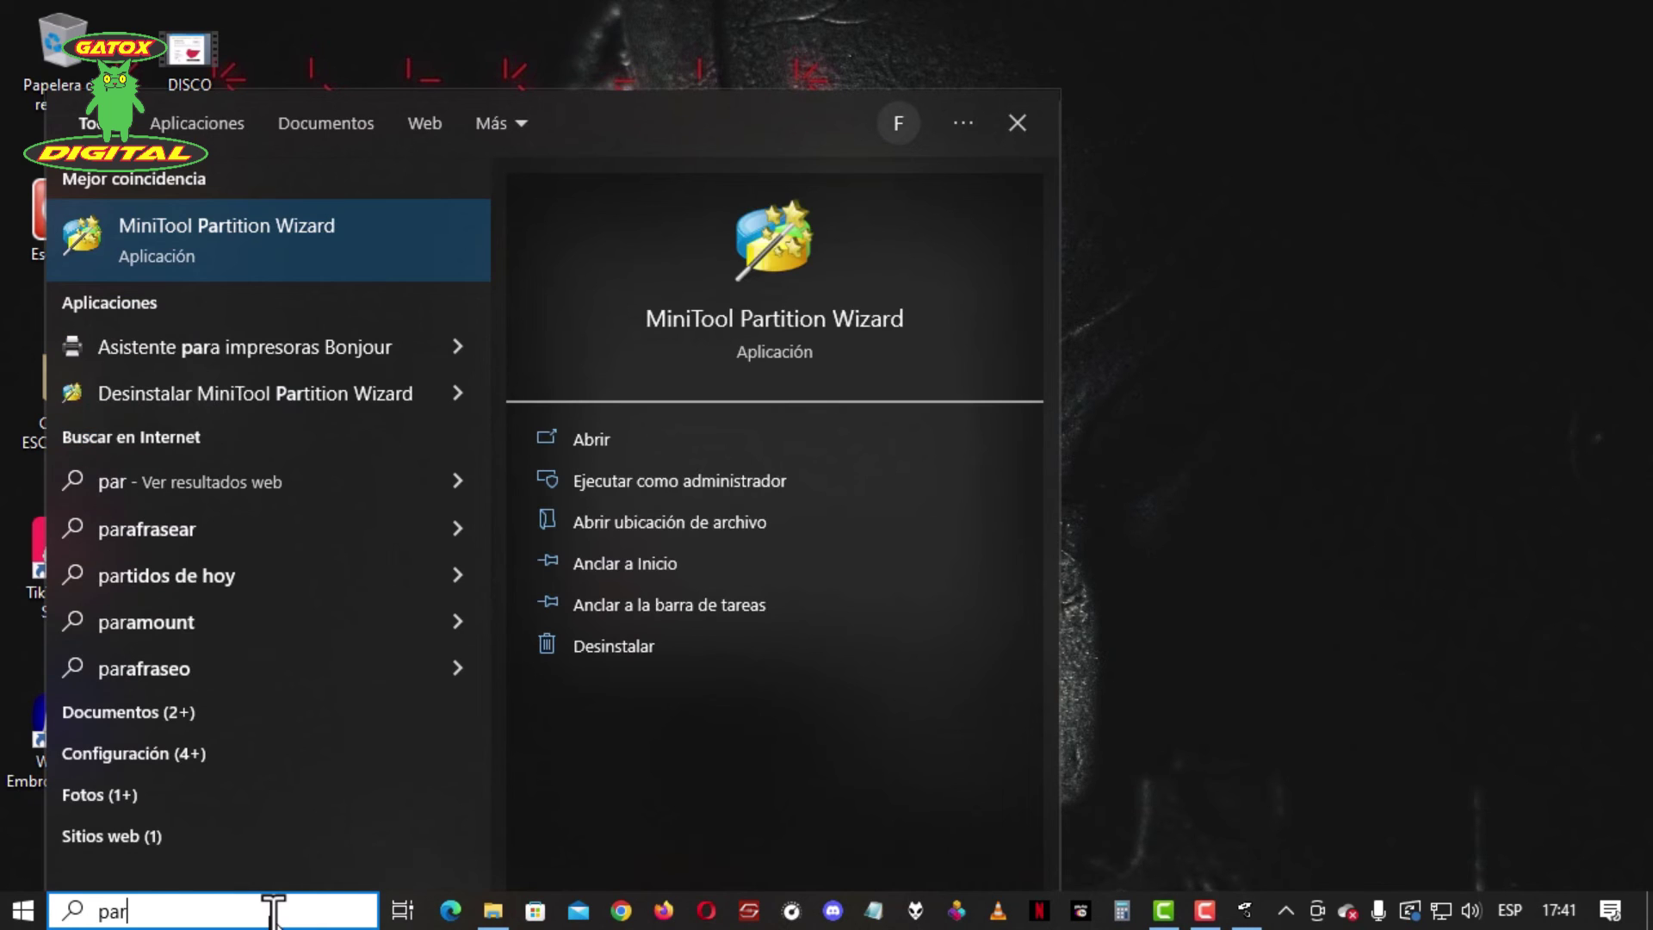
pyautogui.click(152, 261)
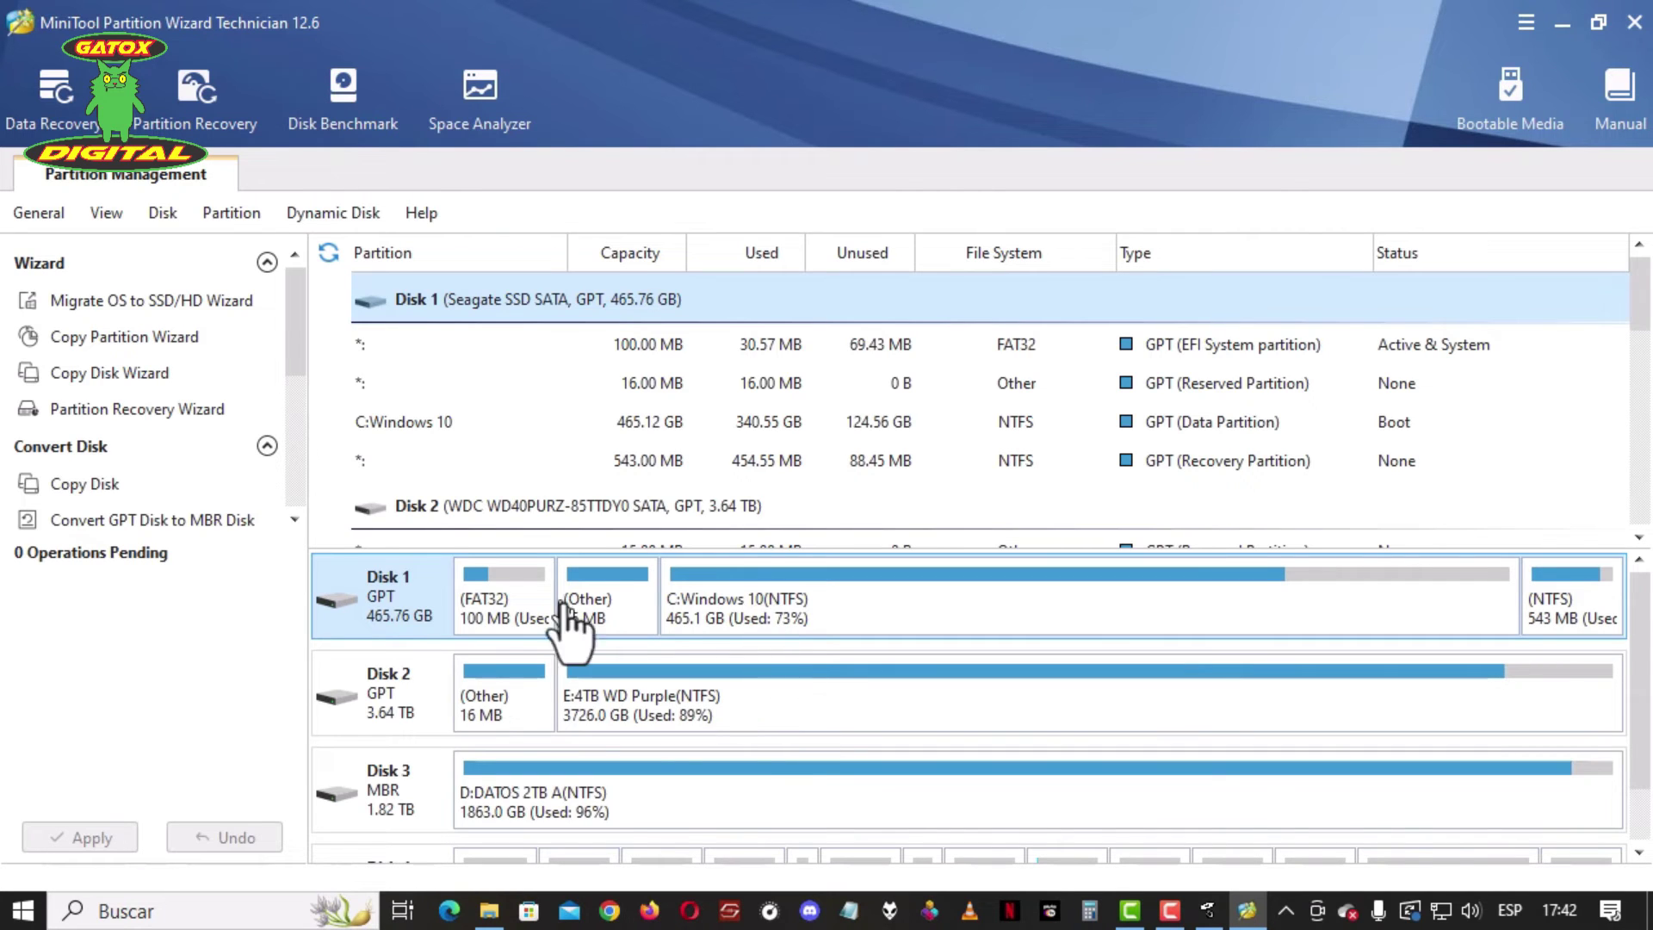
# Examine the partition layout of Disk 4, comparing the formatted volumes Vol1 to Vol7 with the unallocated gaps between them.
pyautogui.scroll(-2, 656, 780)
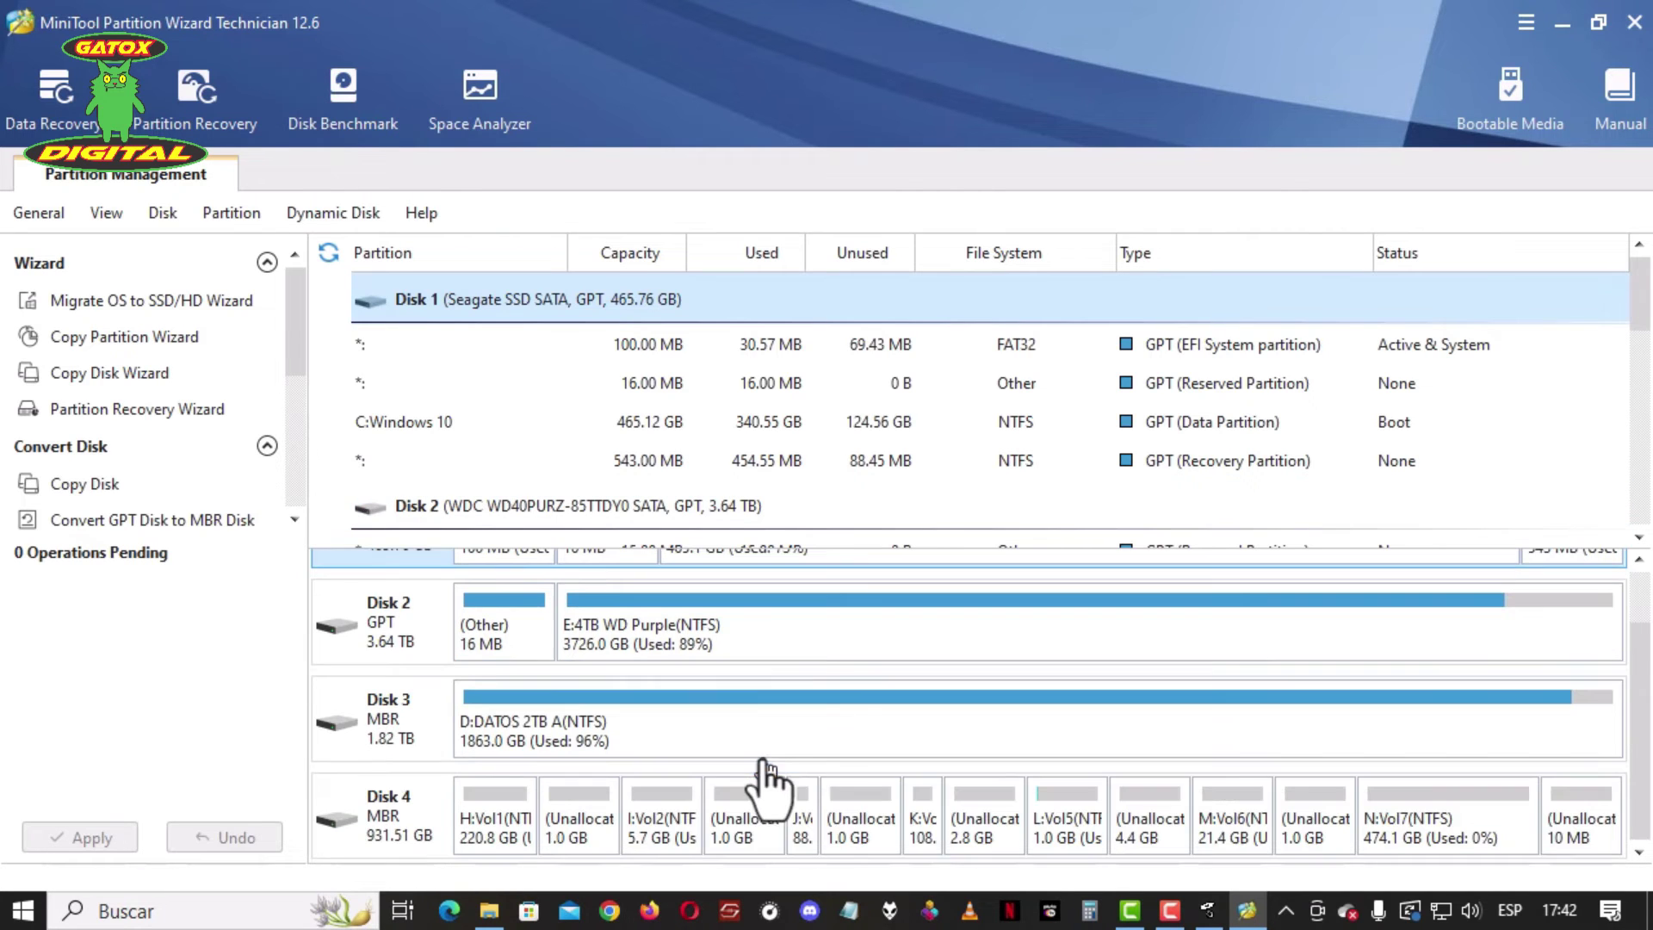
pyautogui.click(366, 820)
pyautogui.click(530, 812)
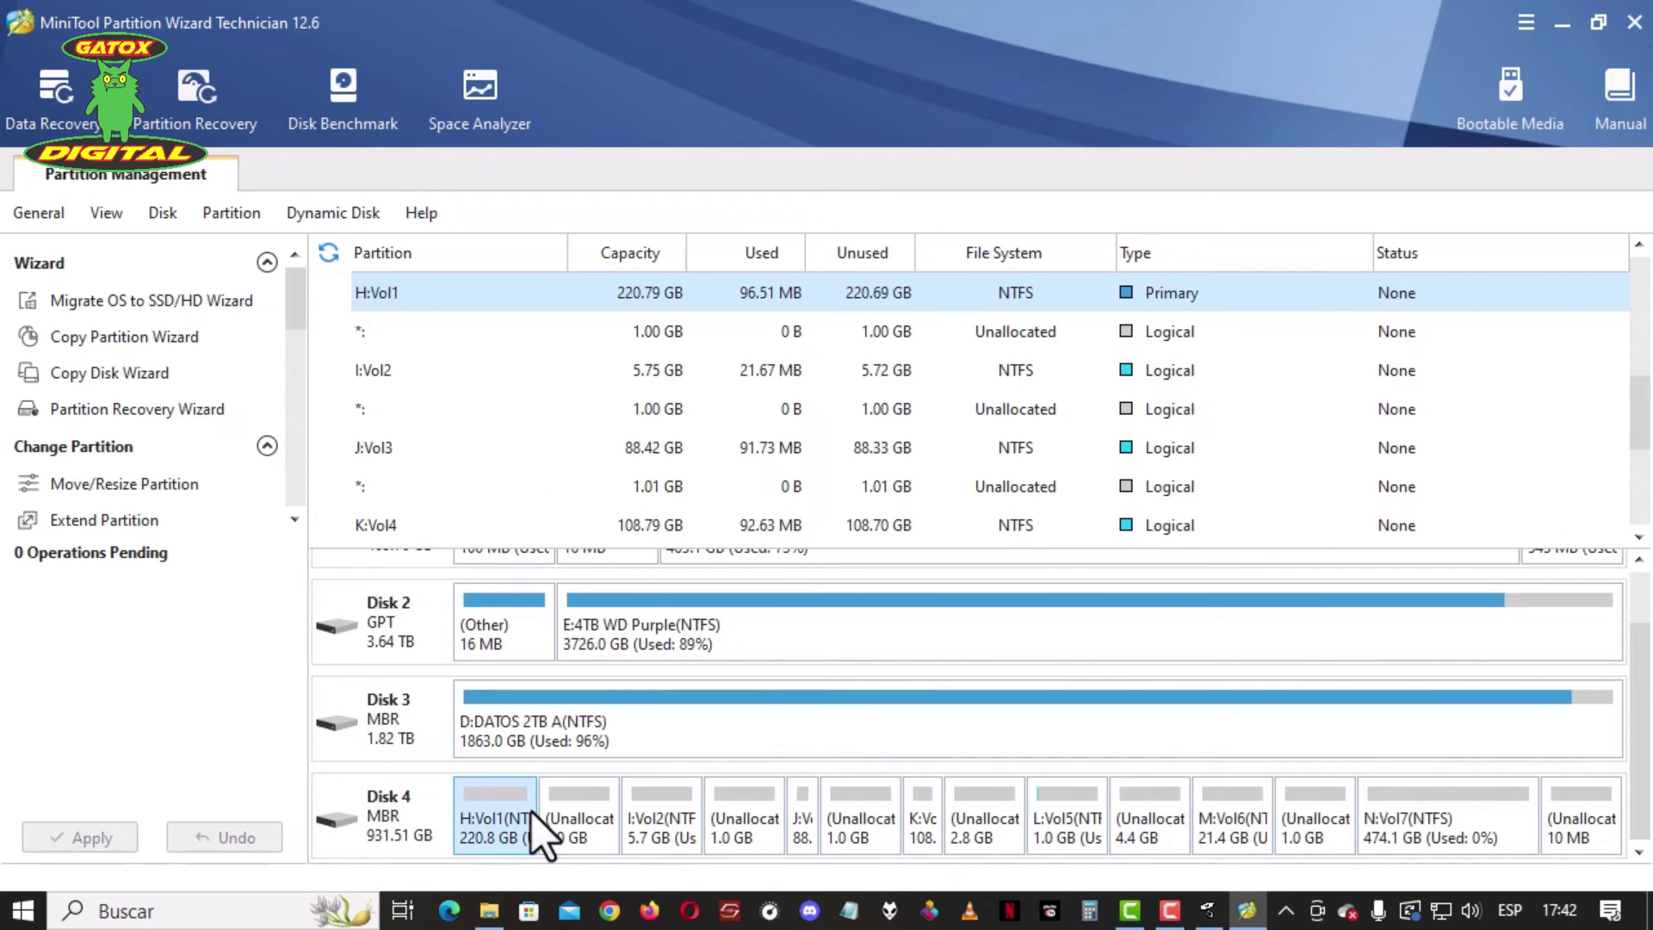
pyautogui.click(665, 824)
pyautogui.click(586, 820)
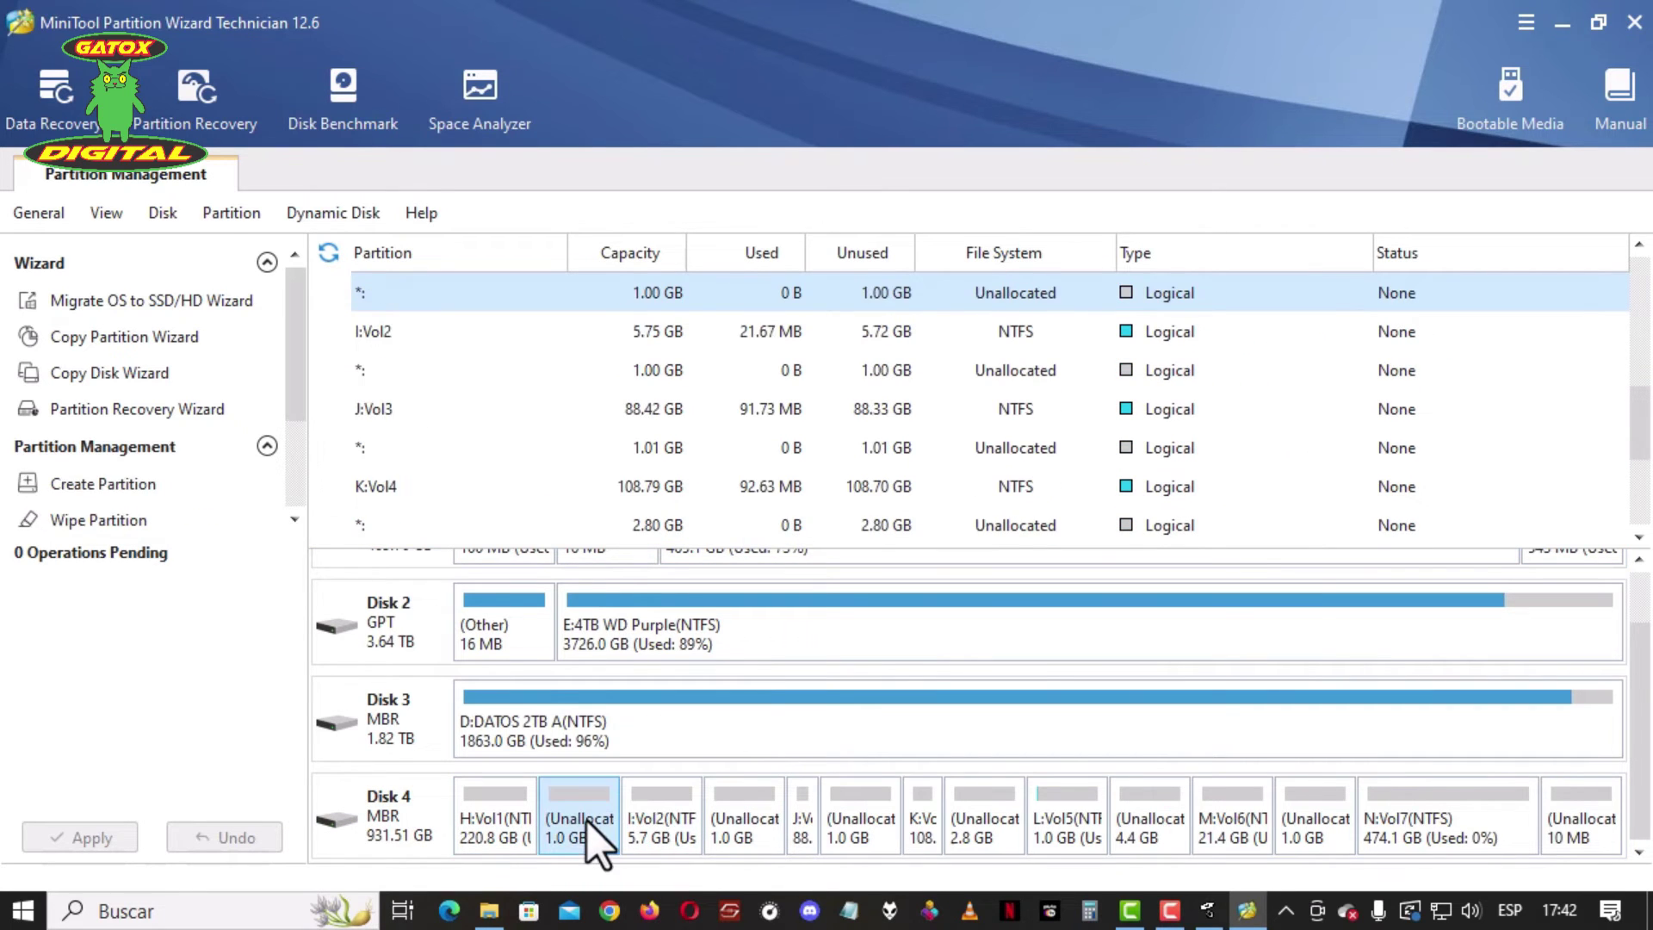
pyautogui.click(758, 827)
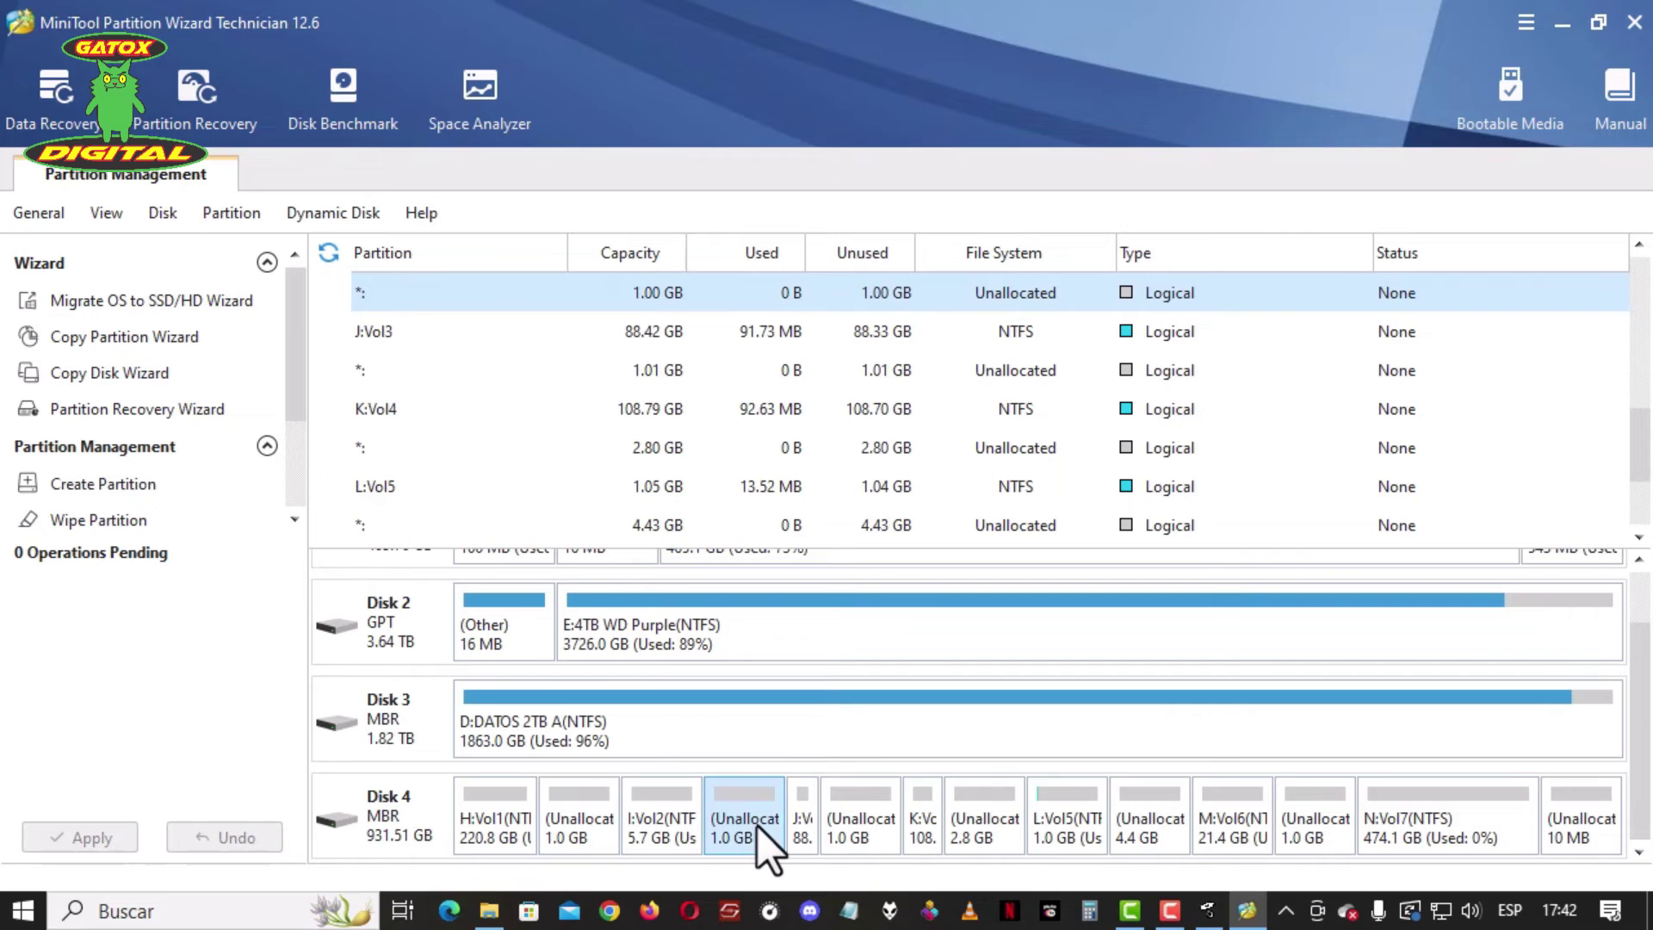
pyautogui.click(845, 828)
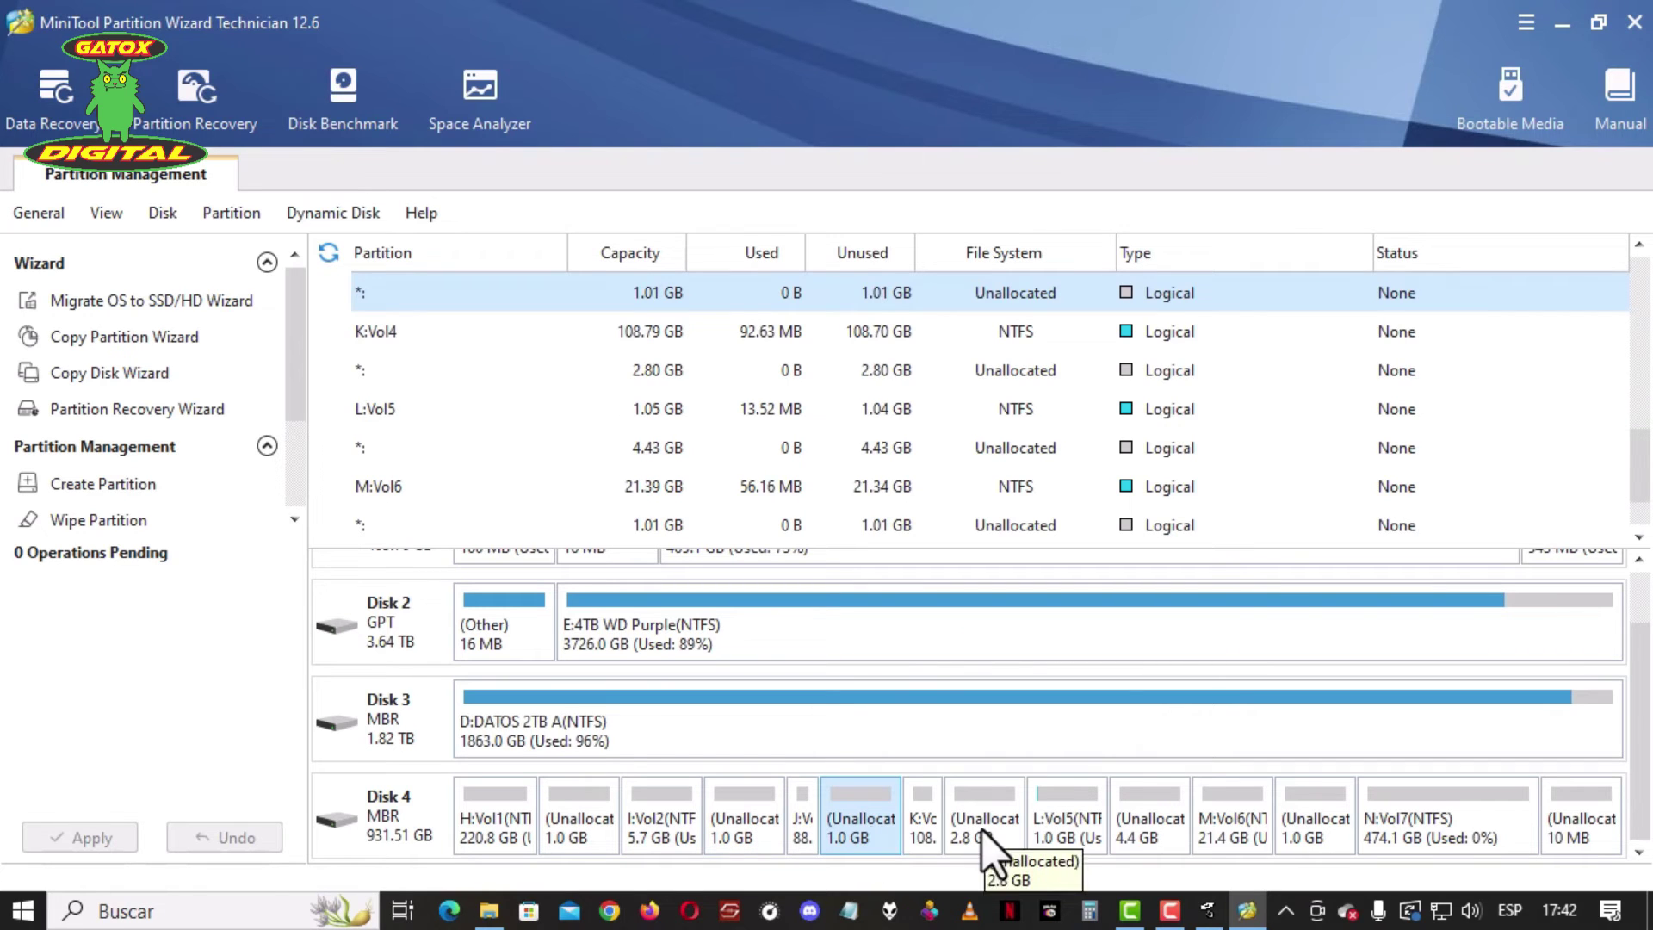
pyautogui.click(1083, 813)
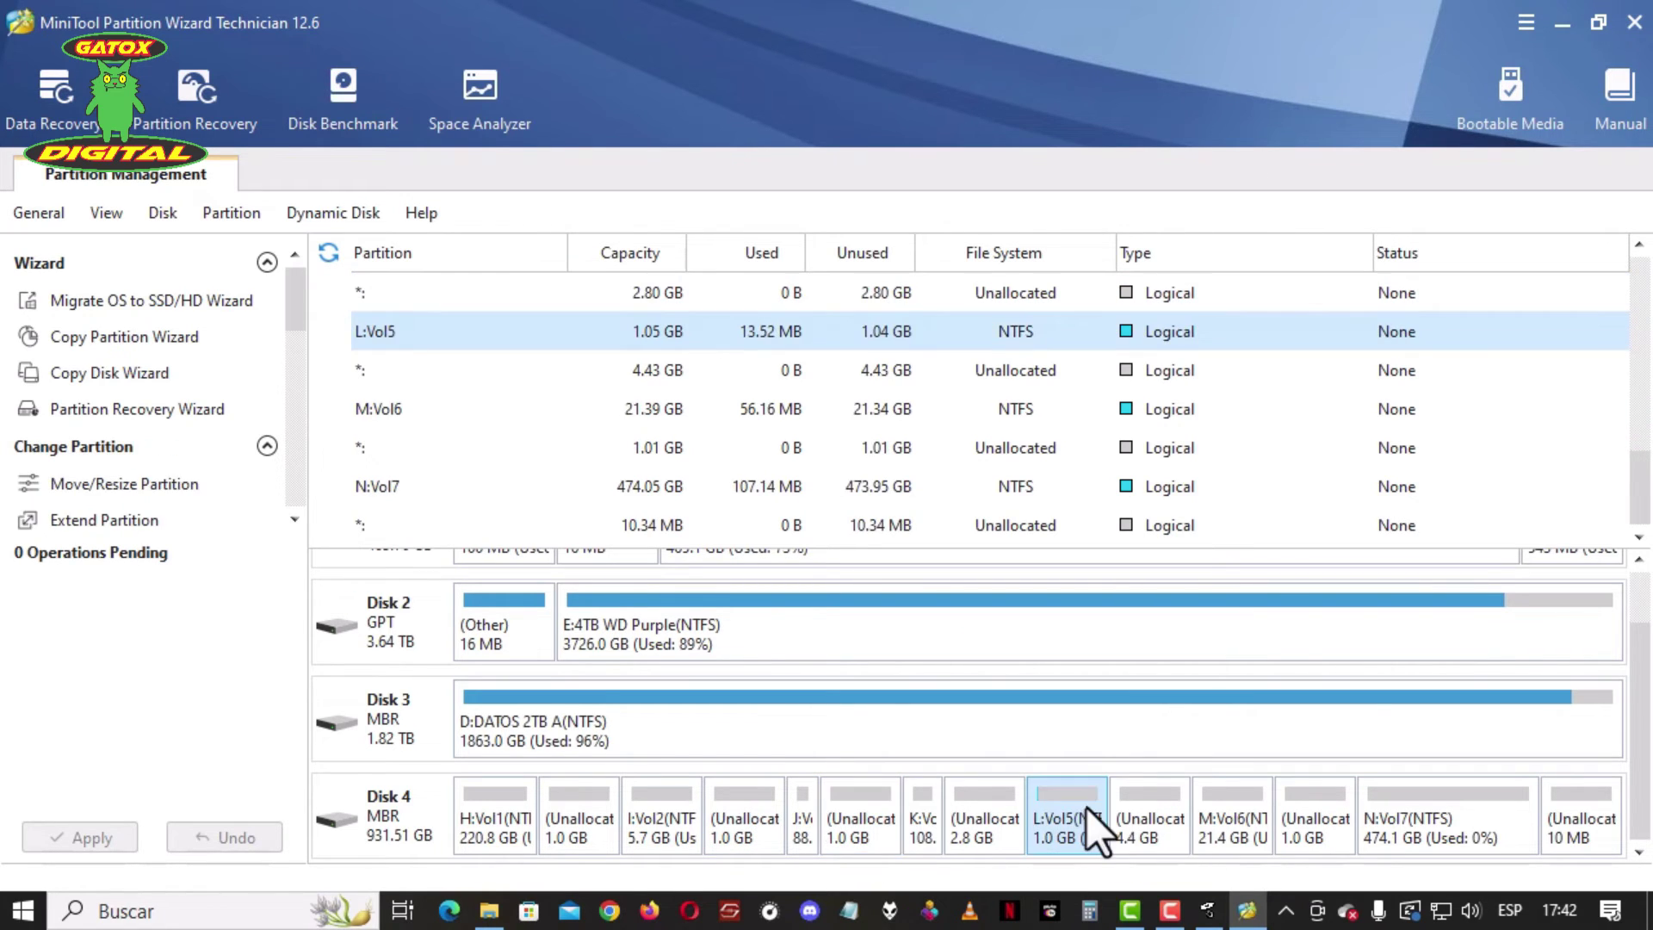
pyautogui.click(1569, 825)
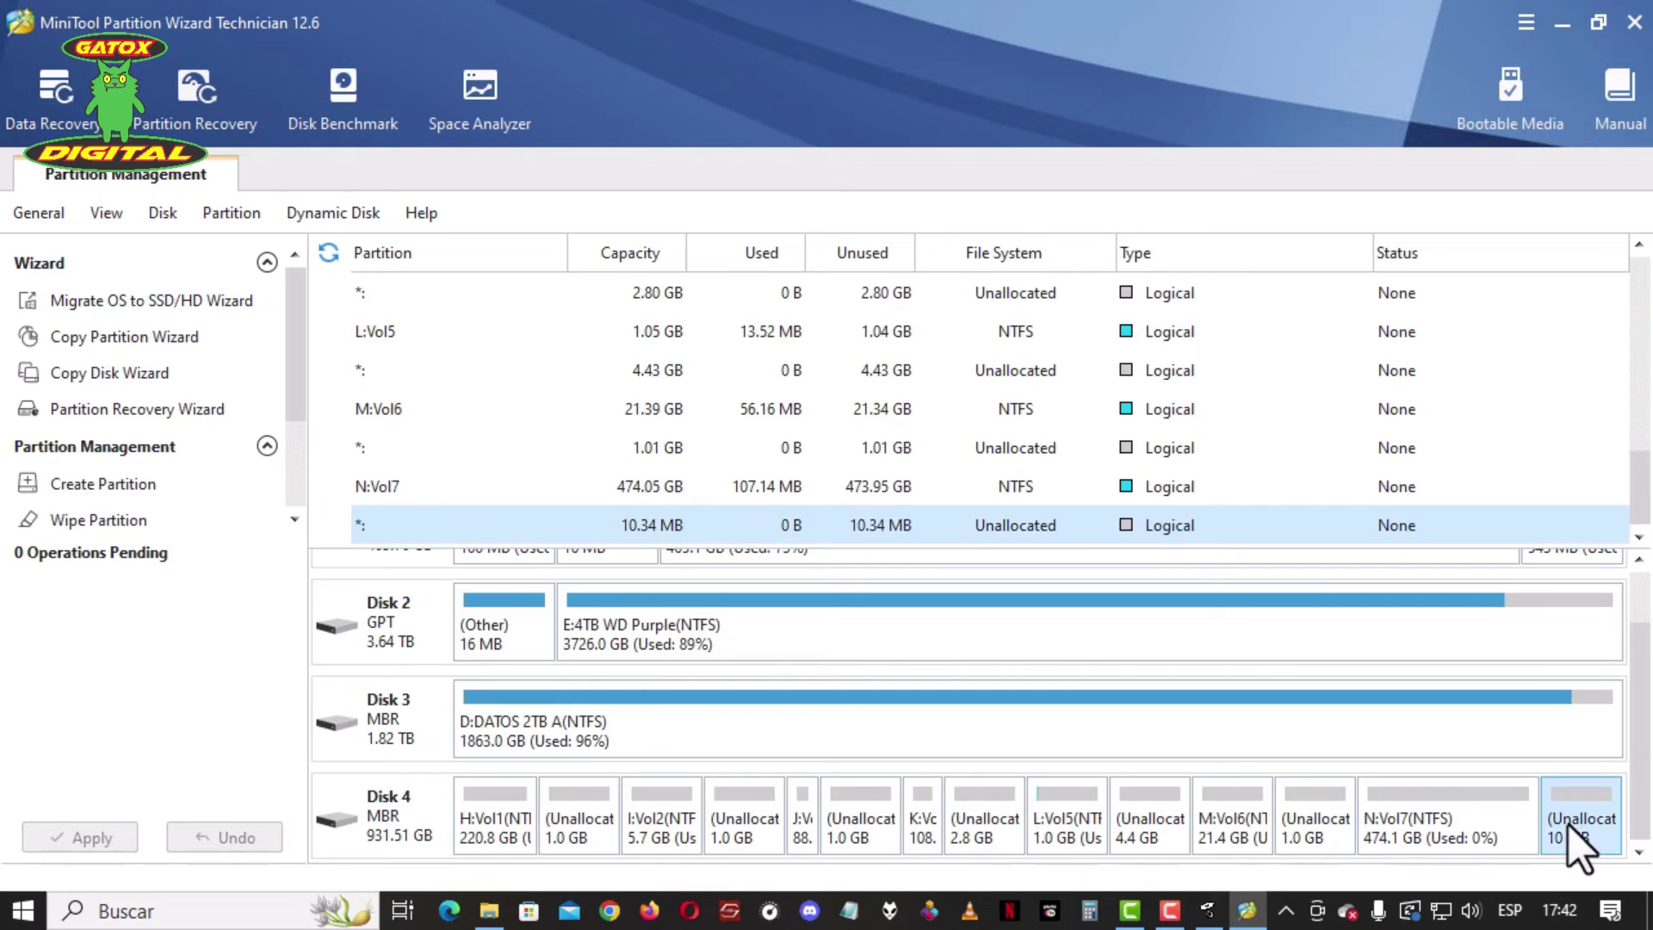
pyautogui.click(496, 831)
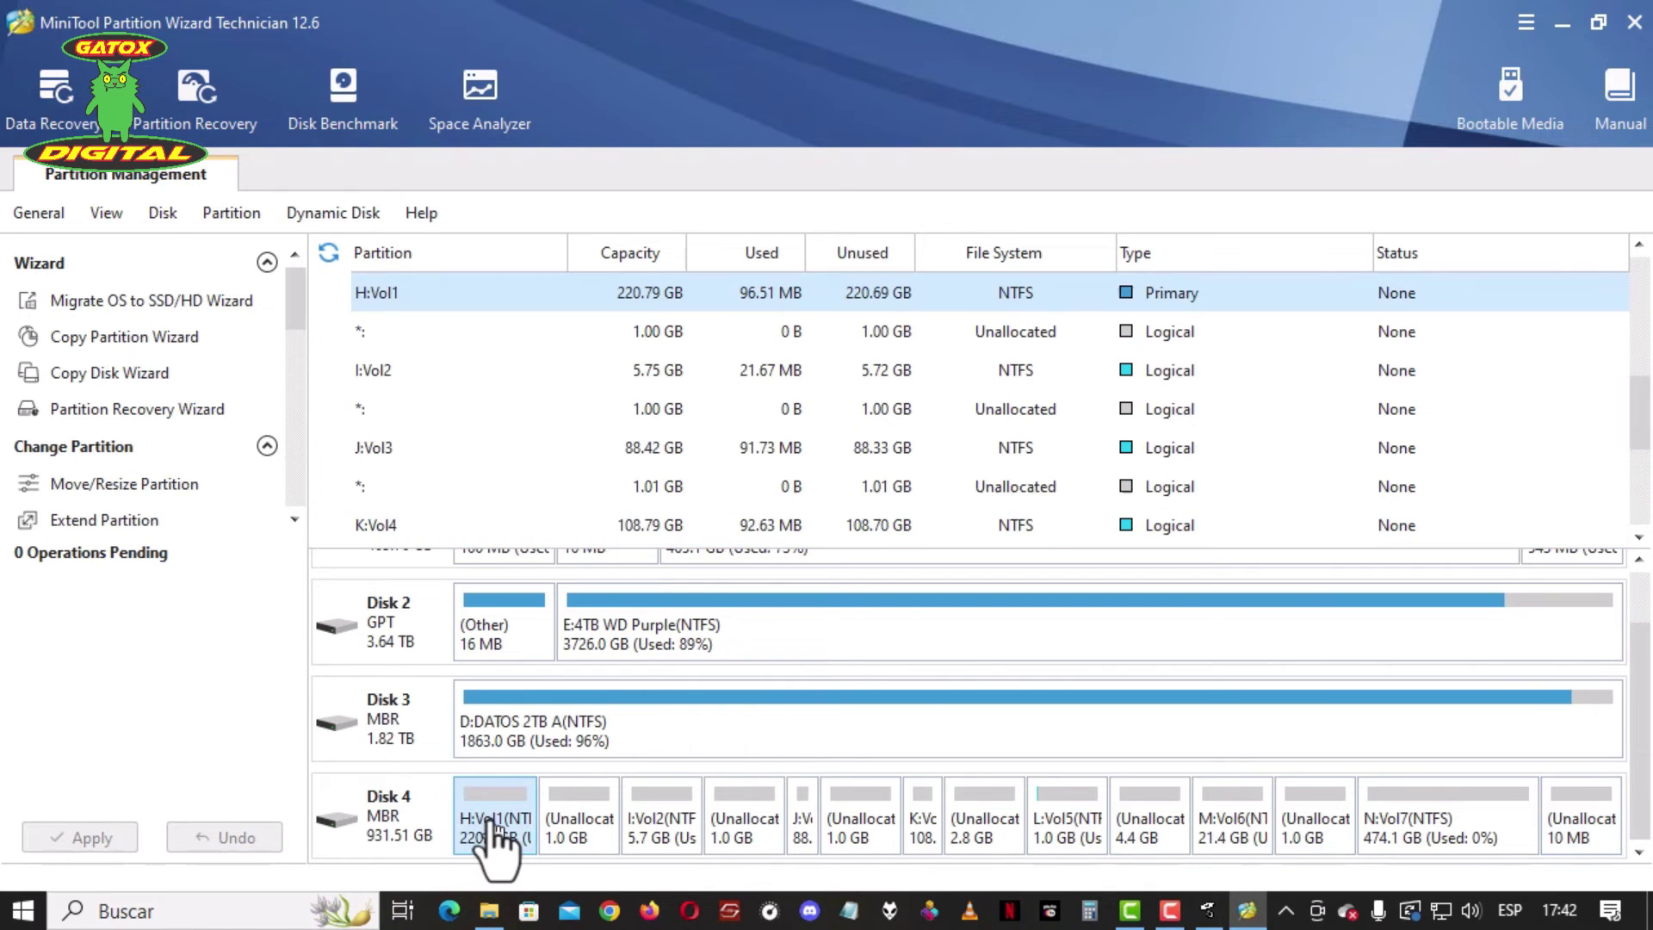
pyautogui.click(589, 840)
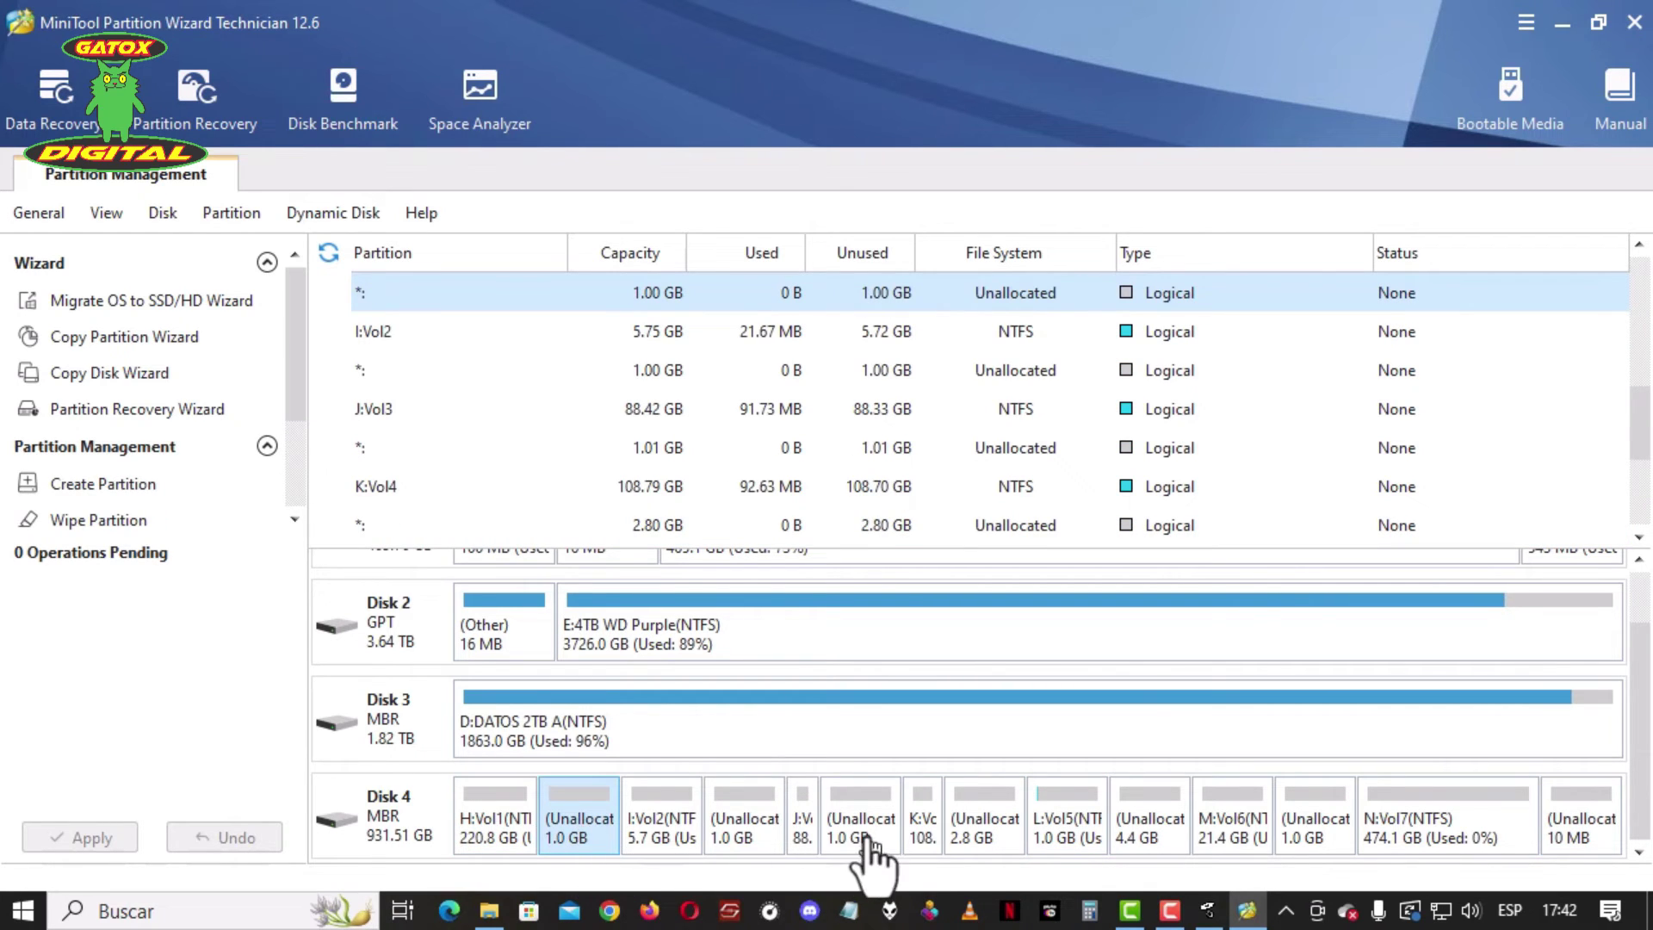
pyautogui.click(513, 829)
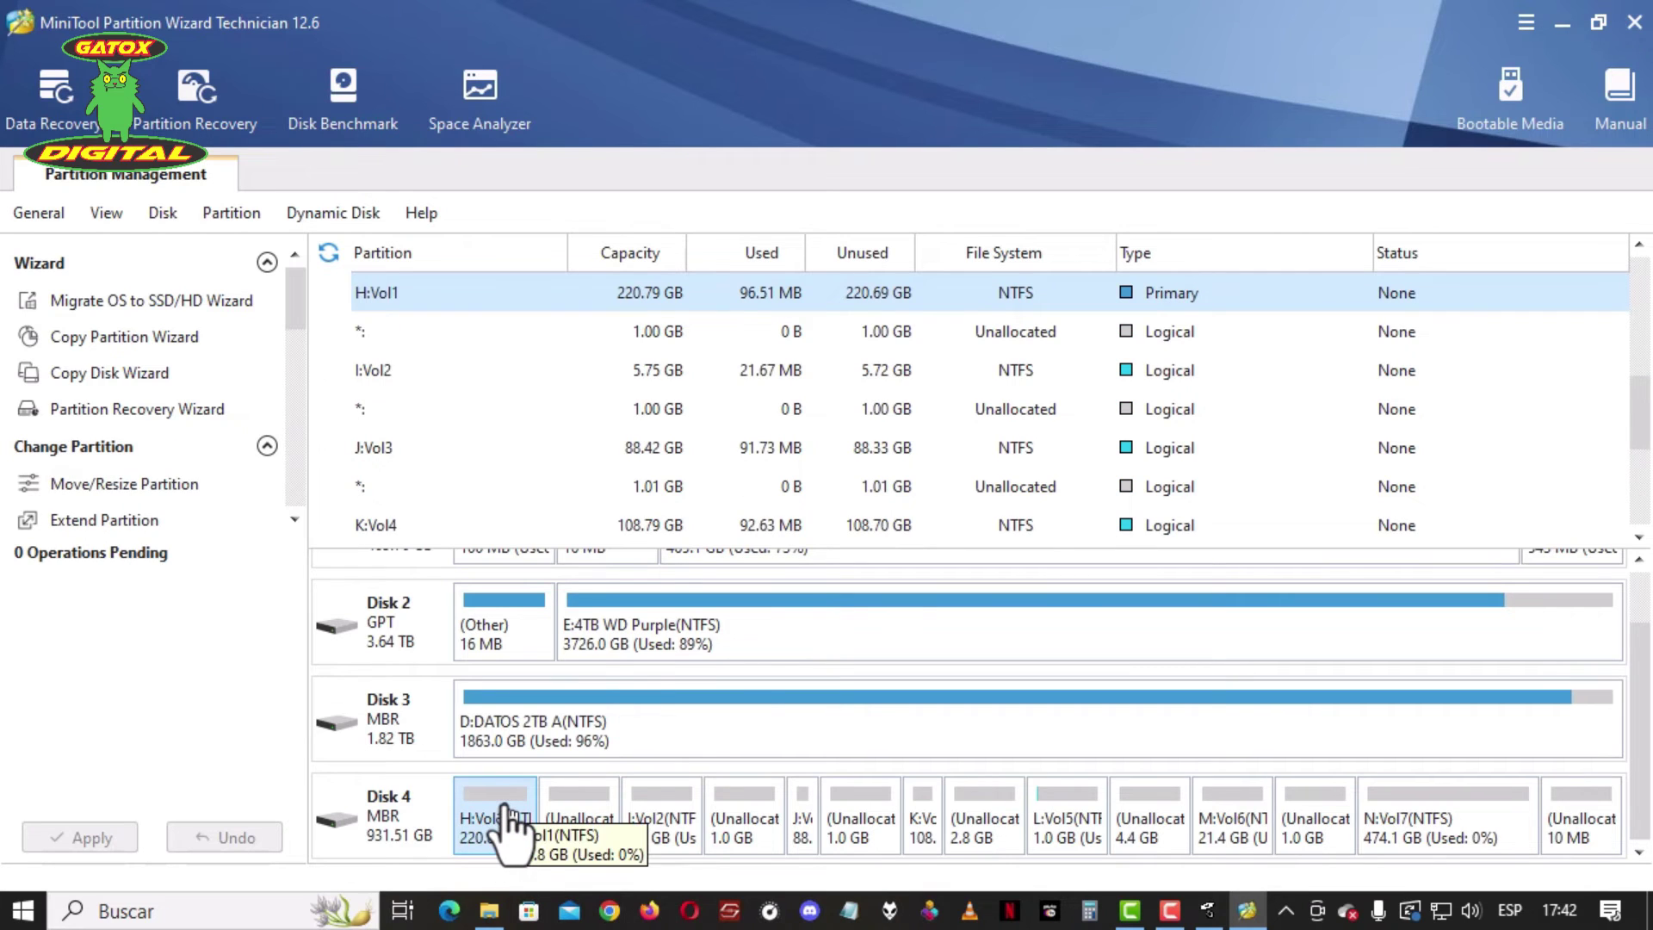
# Queue a Hide Partition operation for the small Vol2 partition (I:) on Disk 4.
pyautogui.click(682, 827)
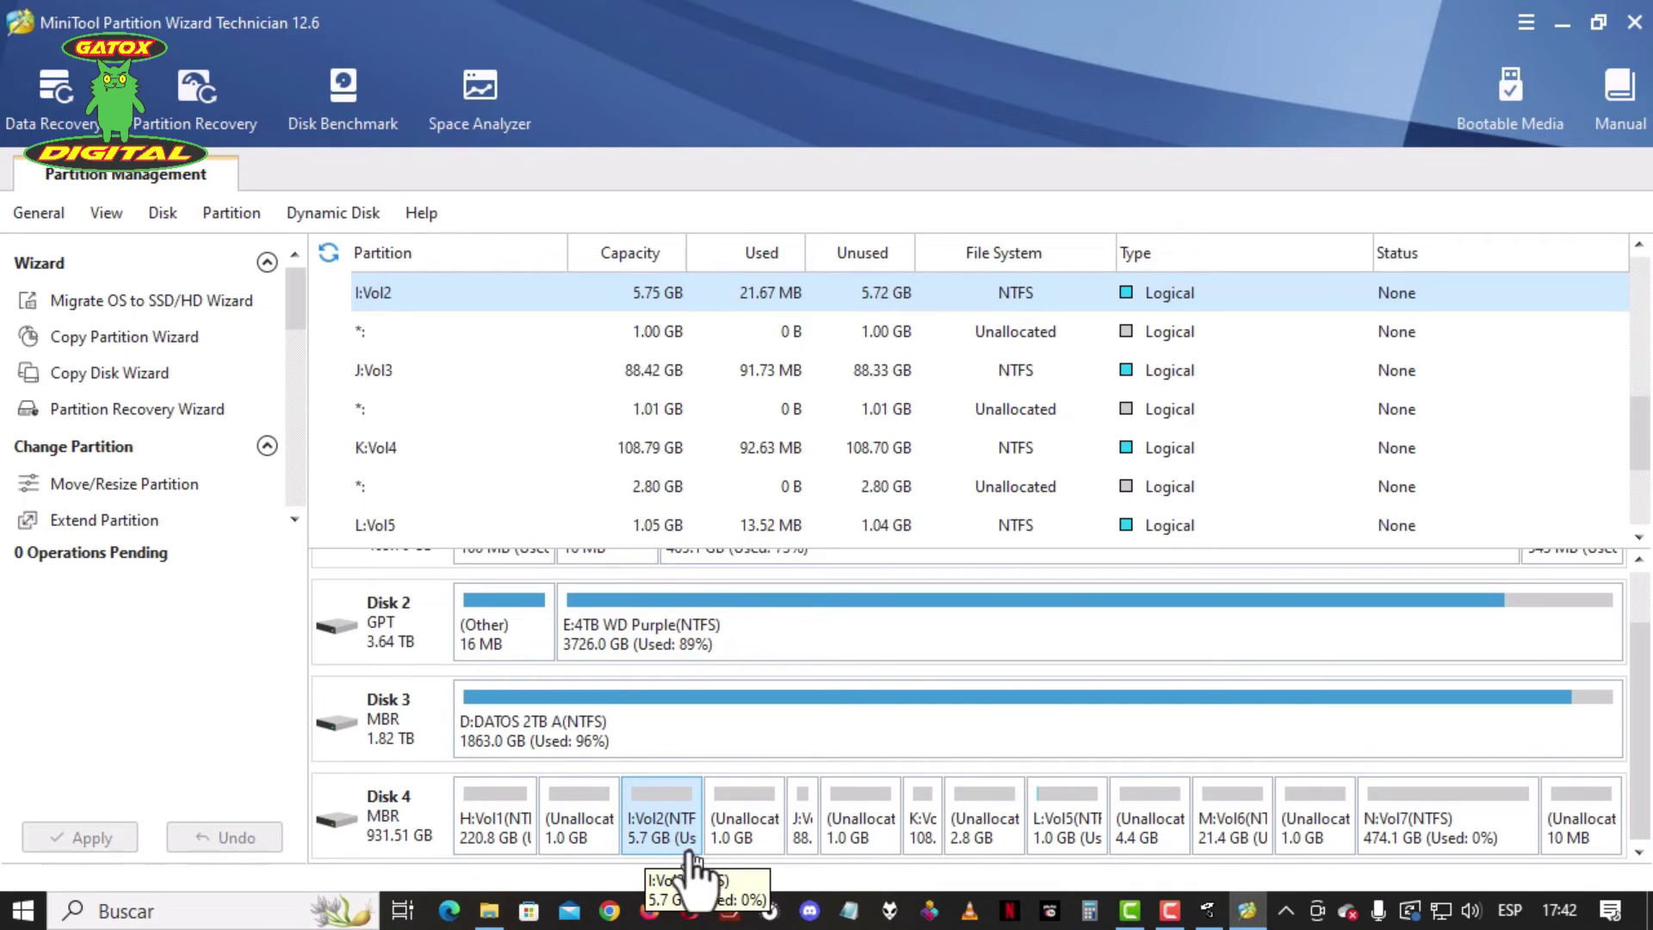
pyautogui.rightClick(665, 816)
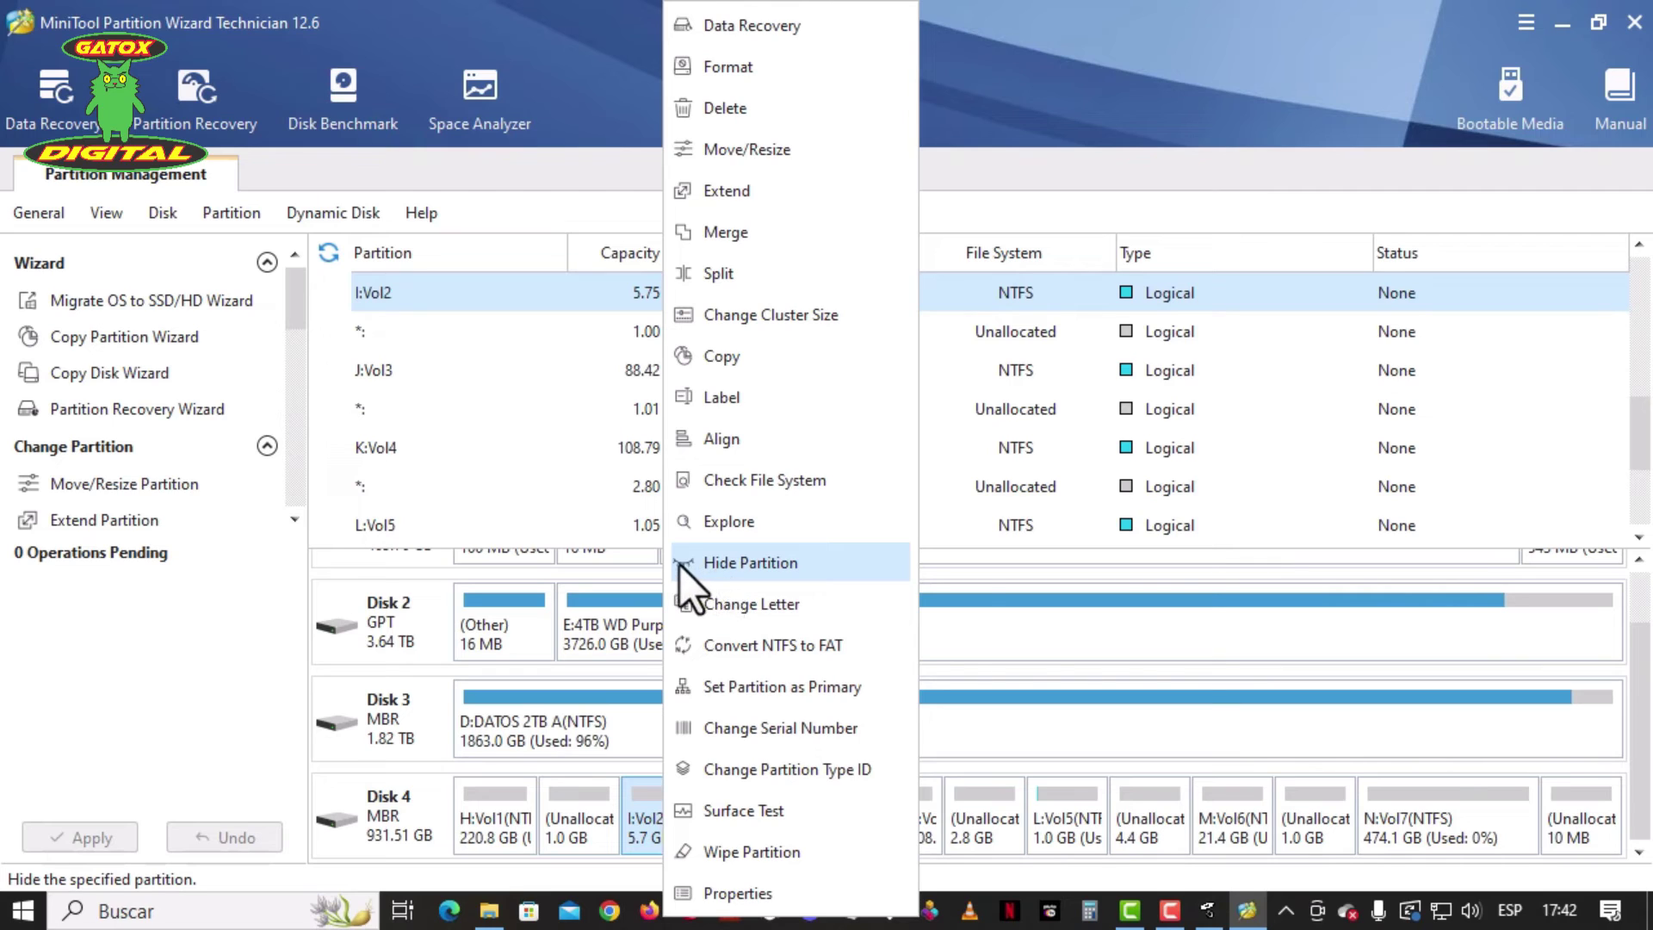
pyautogui.click(737, 565)
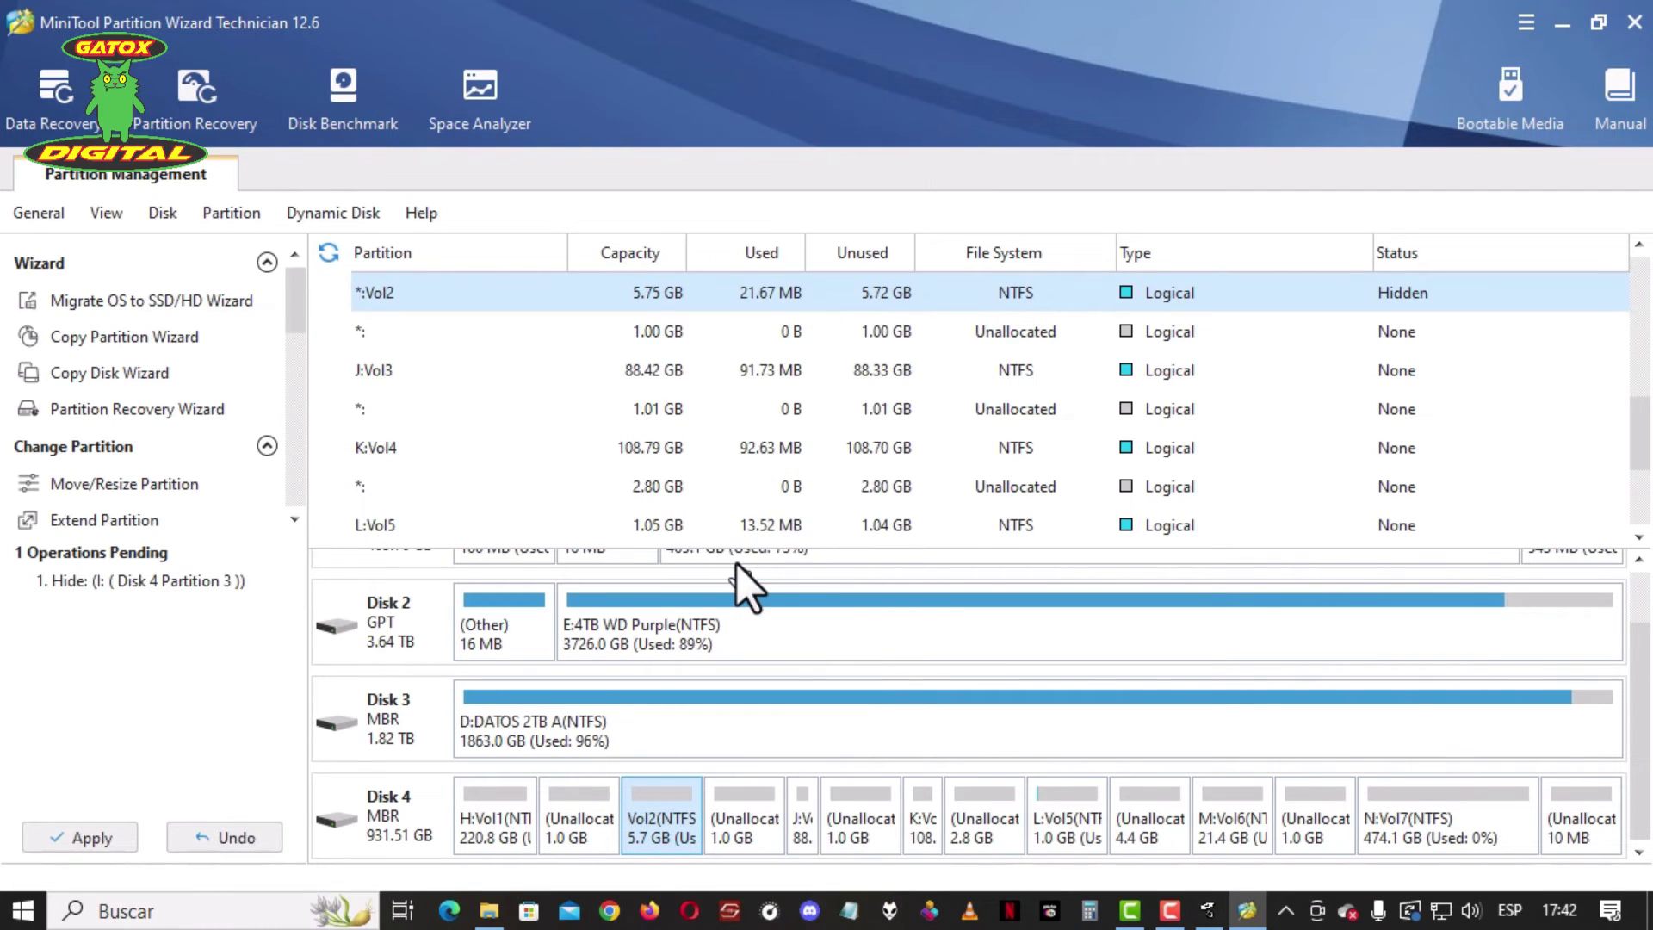
# Check Vol3 and its neighbouring unallocated gap on Disk 4, and queue a Hide Partition operation for Vol5 (L:).
pyautogui.click(870, 840)
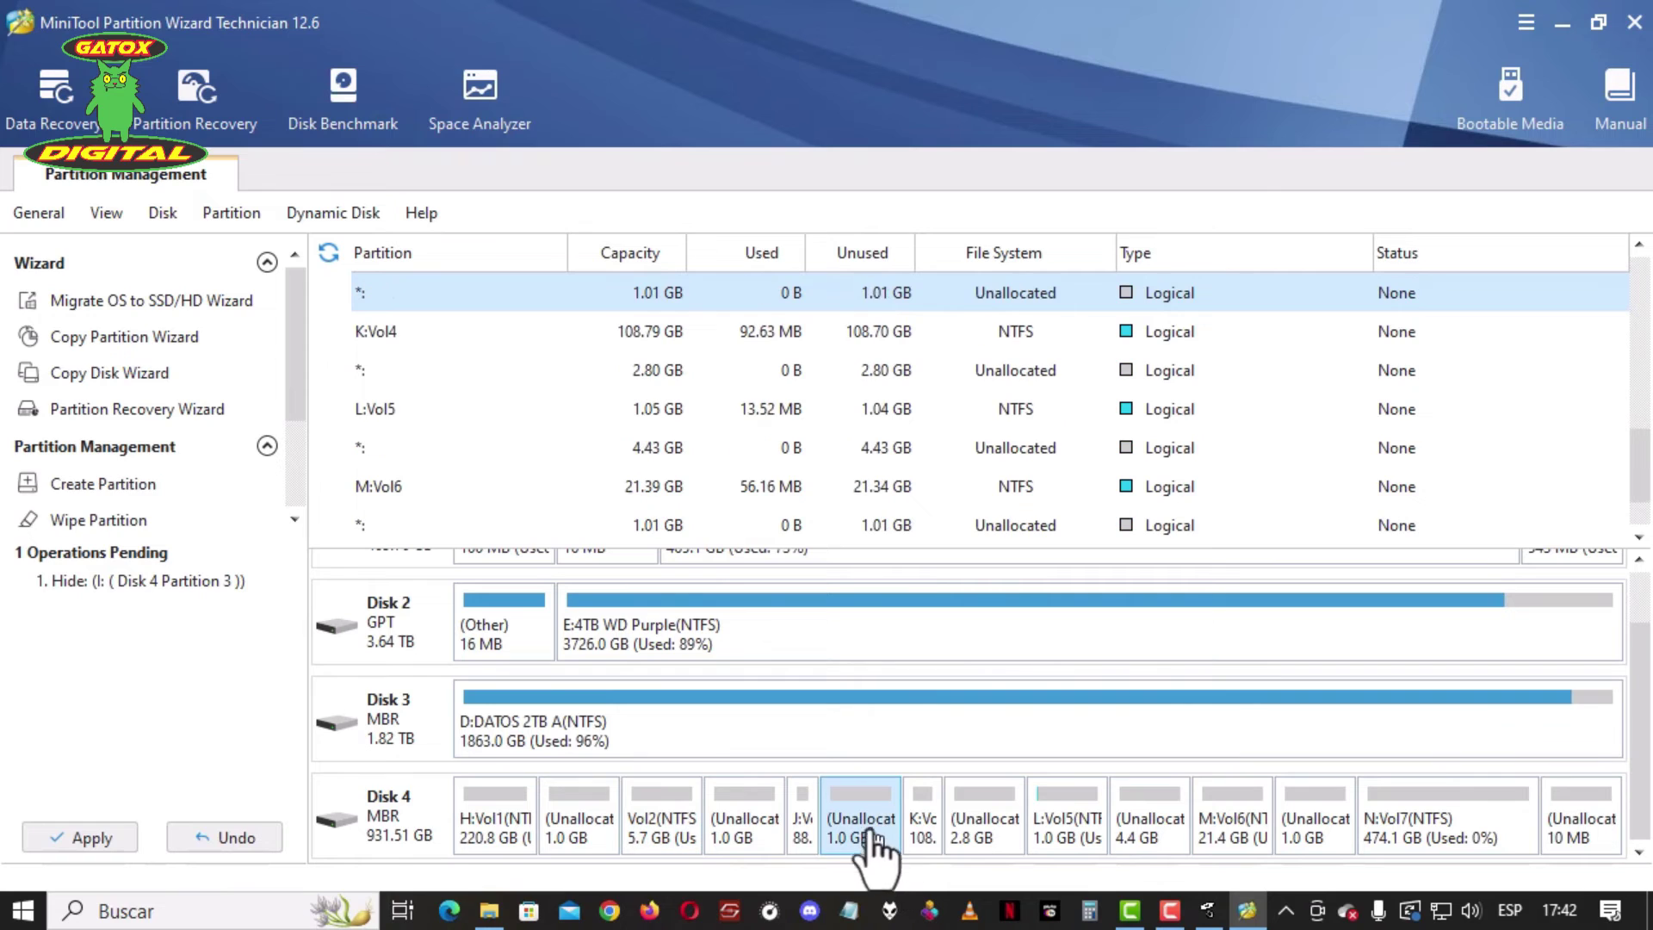
pyautogui.click(802, 839)
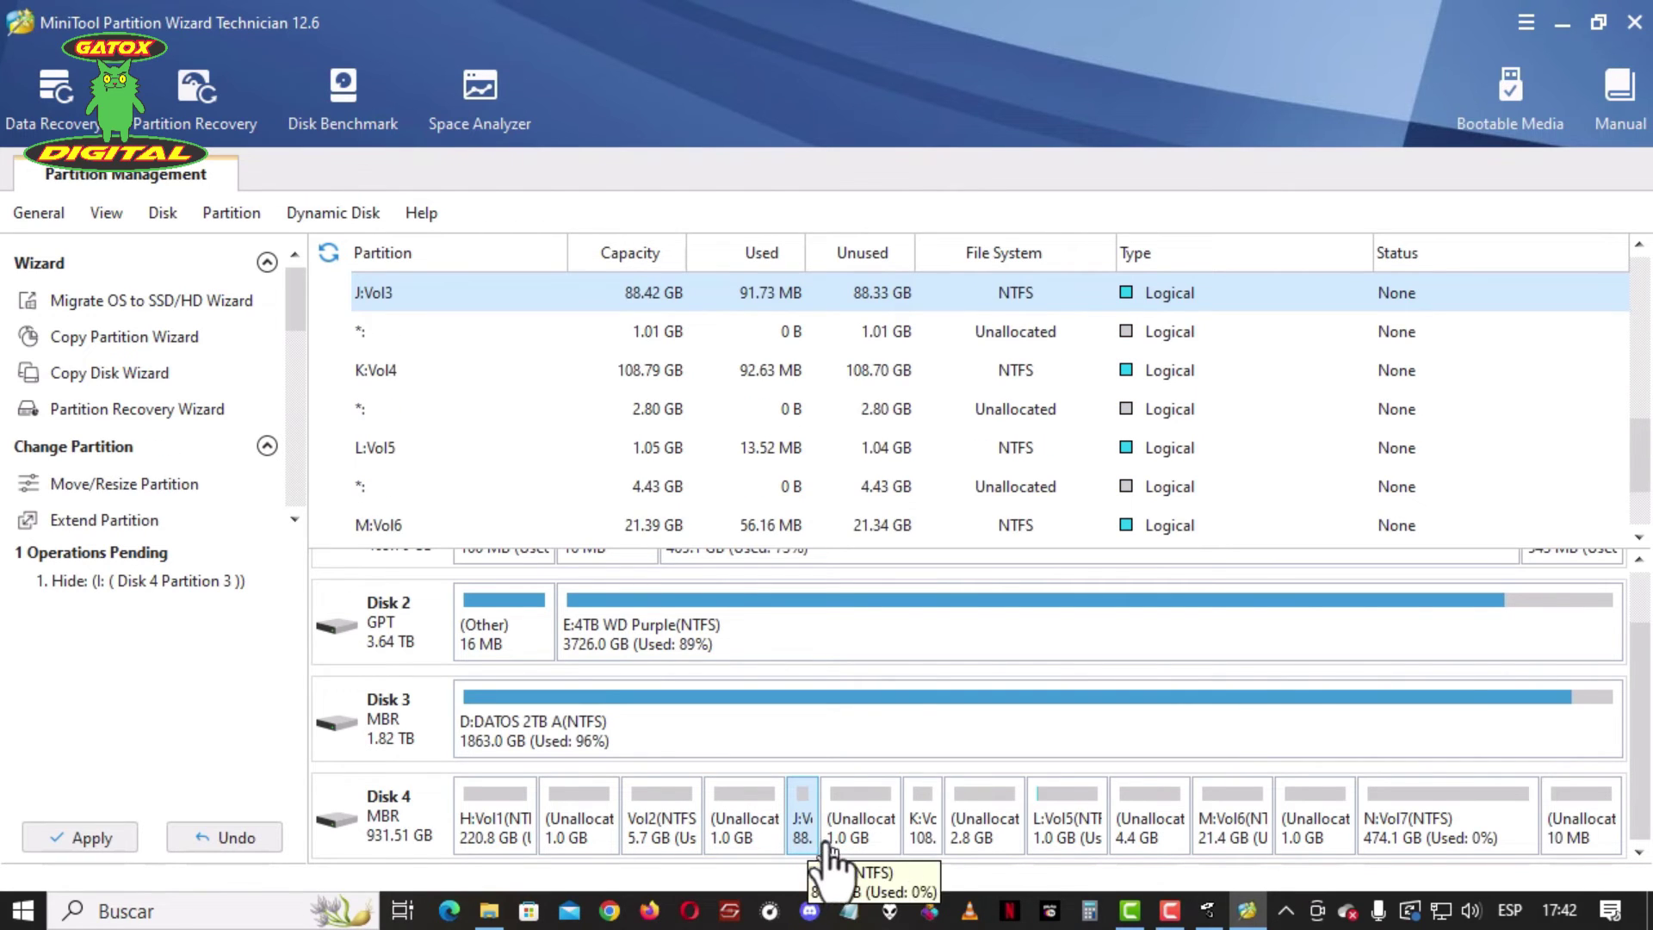
pyautogui.click(1073, 839)
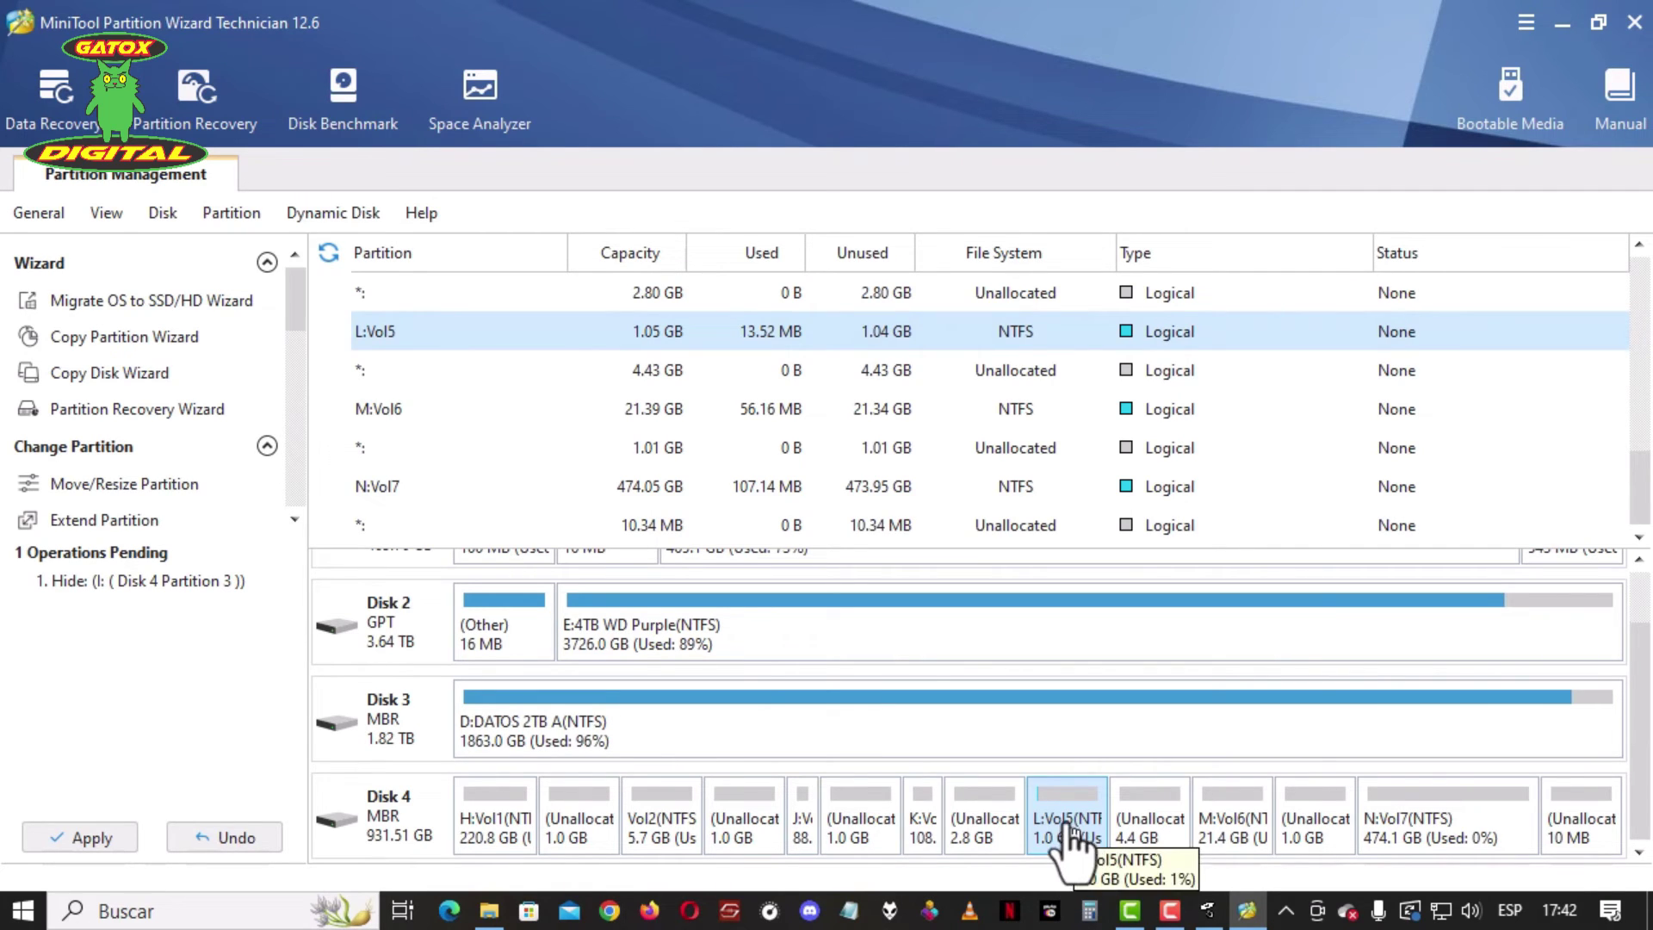
pyautogui.rightClick(1072, 840)
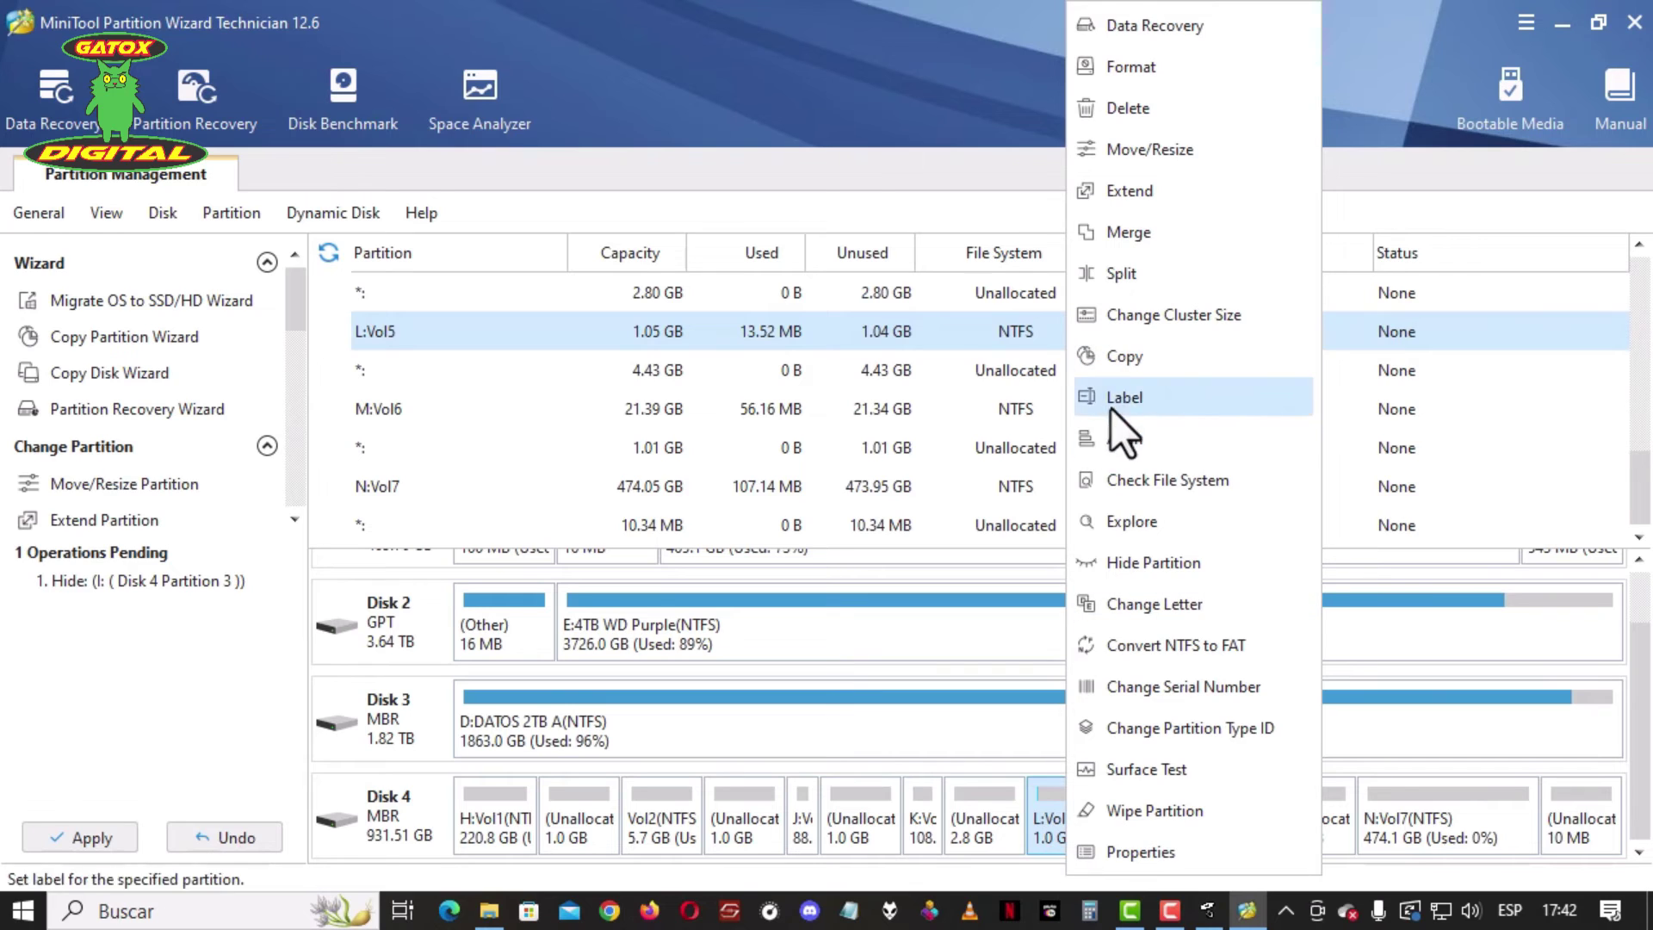
pyautogui.click(1119, 565)
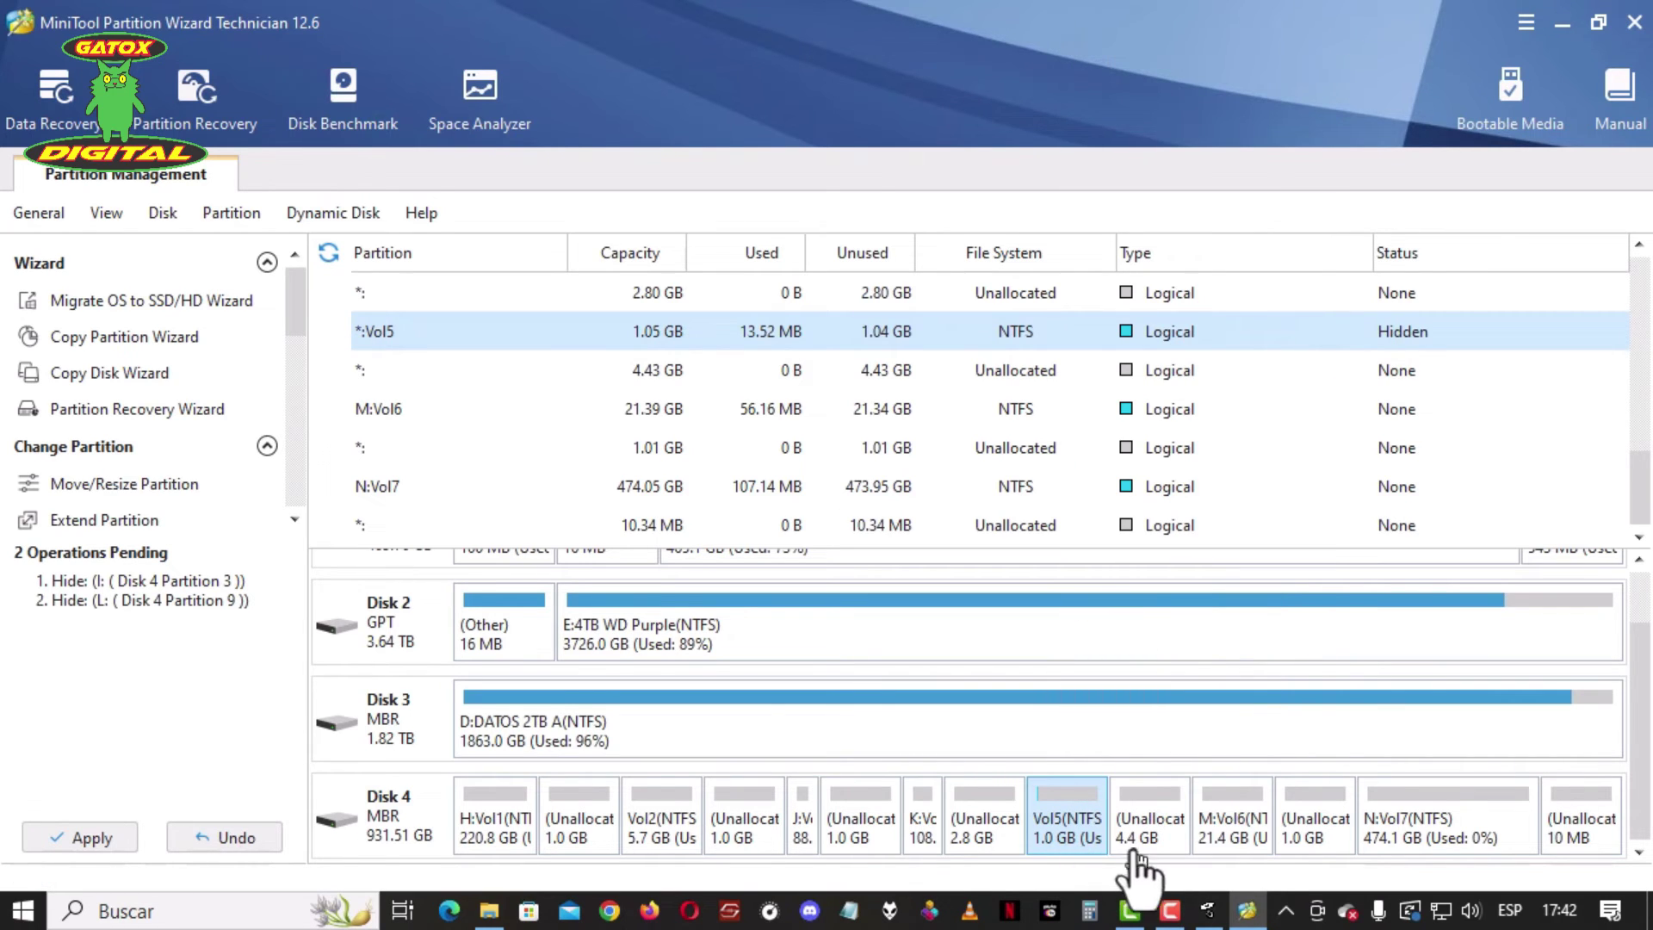
# Queue a Hide Partition operation for the Vol6 partition (M:) on Disk 4.
pyautogui.click(1234, 848)
pyautogui.rightClick(1234, 848)
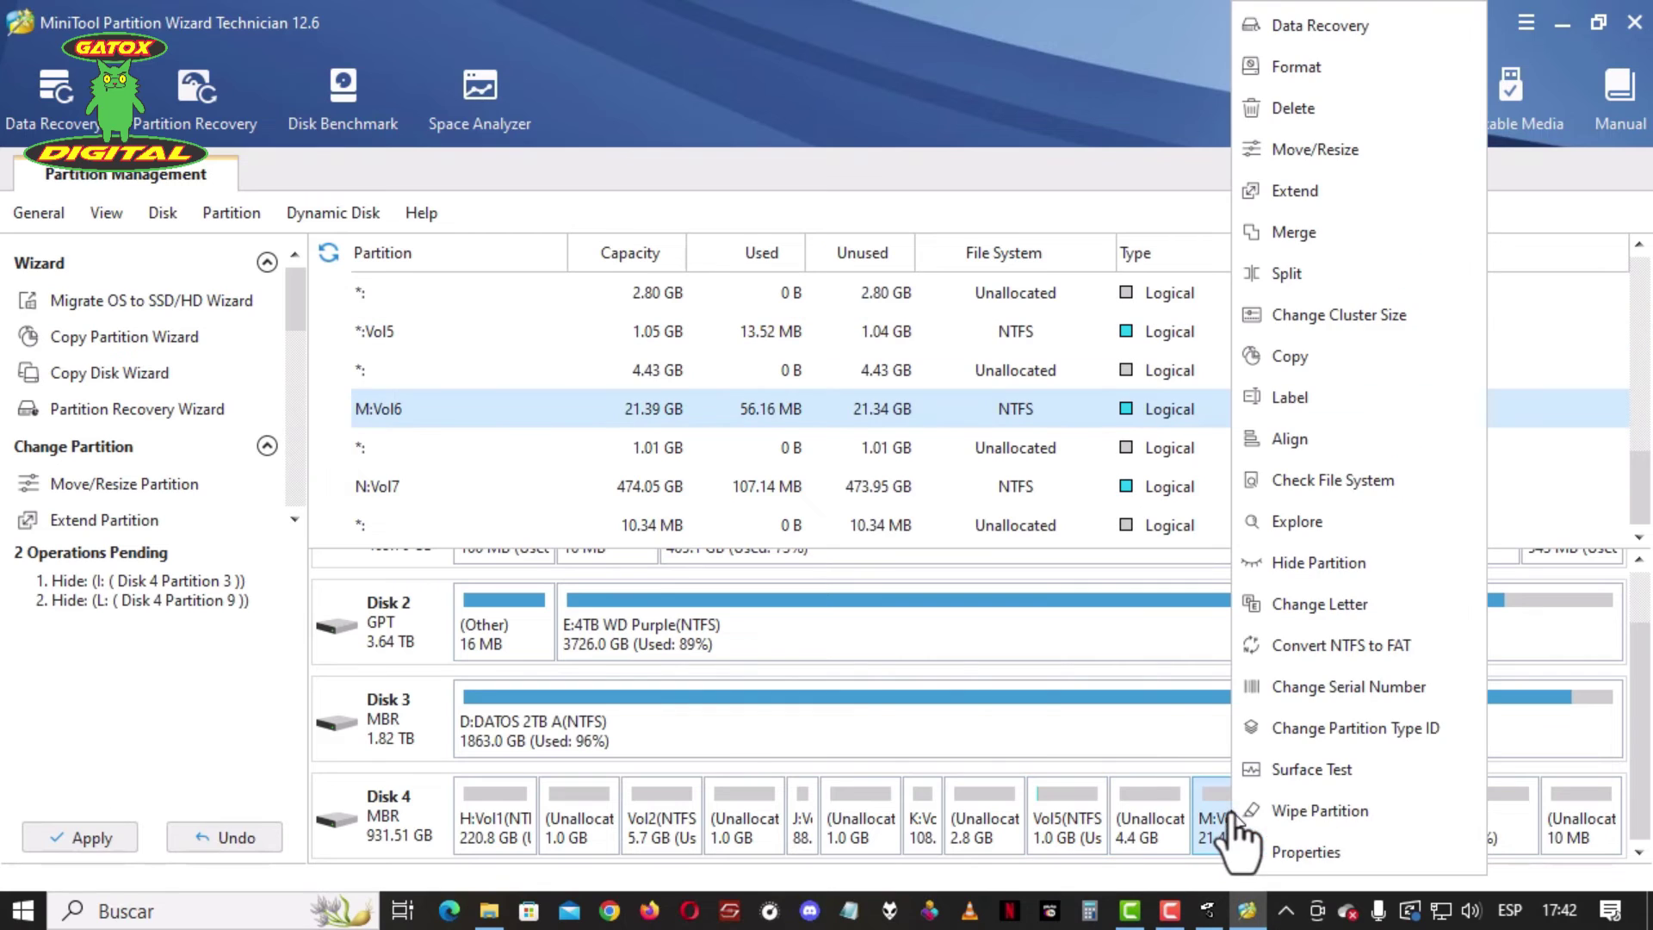
pyautogui.click(1304, 565)
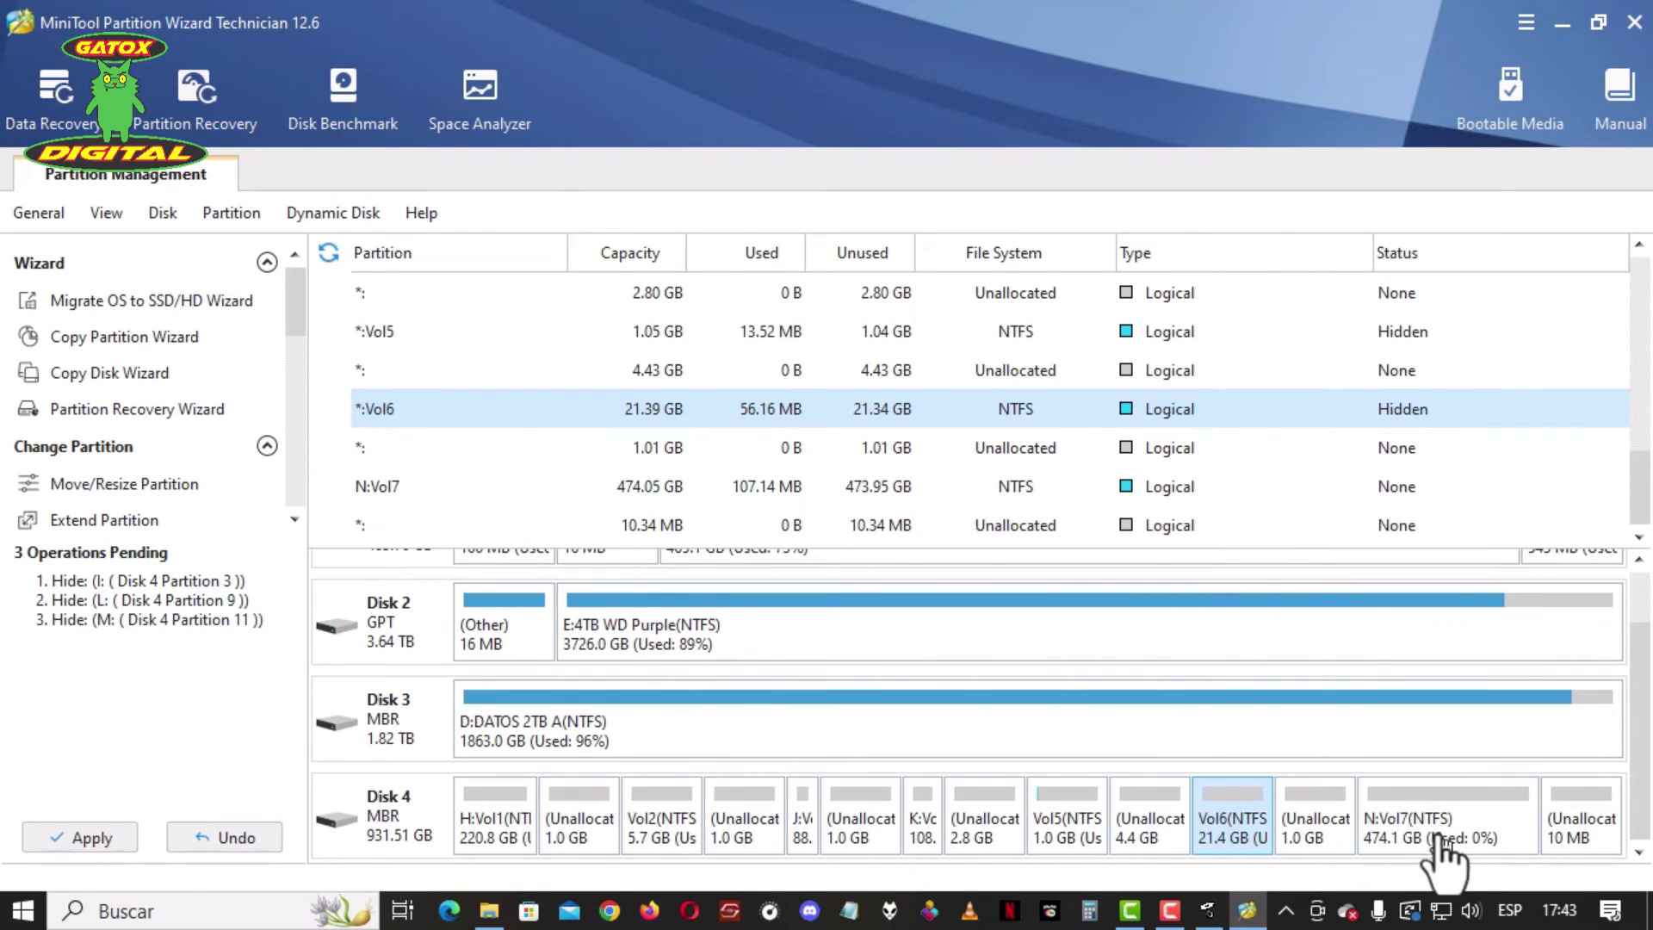
# Apply the pending hide operations for Vol2, Vol5 and Vol6 and dismiss the completion message.
pyautogui.click(82, 844)
pyautogui.click(766, 510)
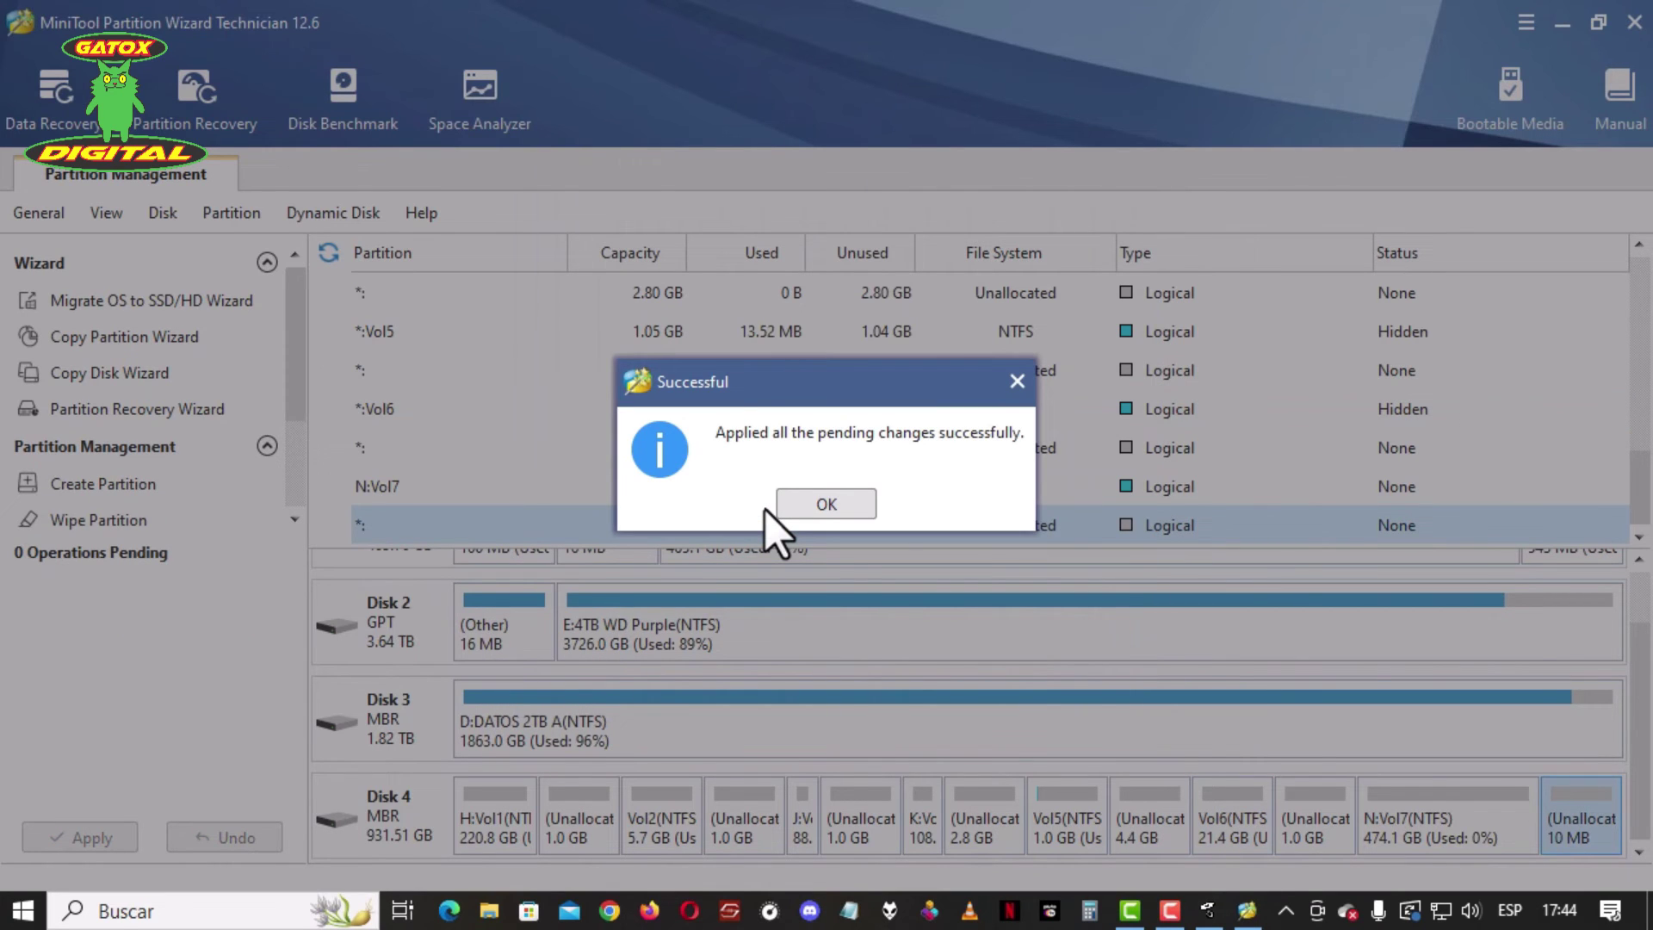
pyautogui.click(813, 507)
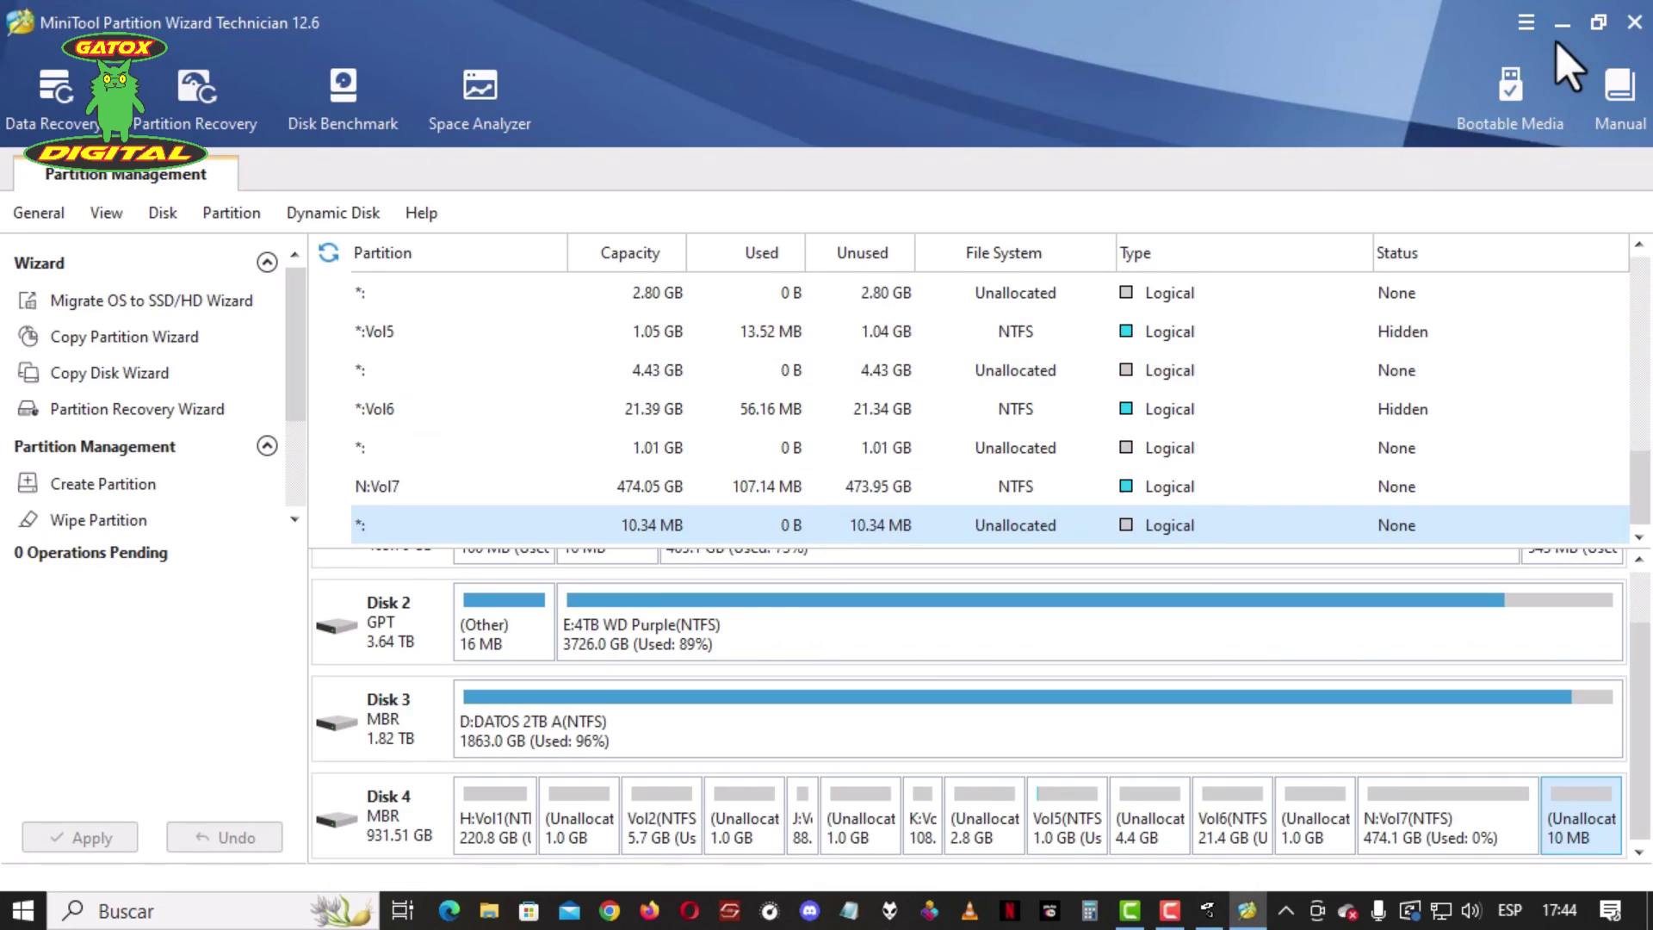
# Close MiniTool Partition Wizard and the Repartition Bad Drive window to return to the desktop.
pyautogui.click(1637, 35)
pyautogui.click(787, 503)
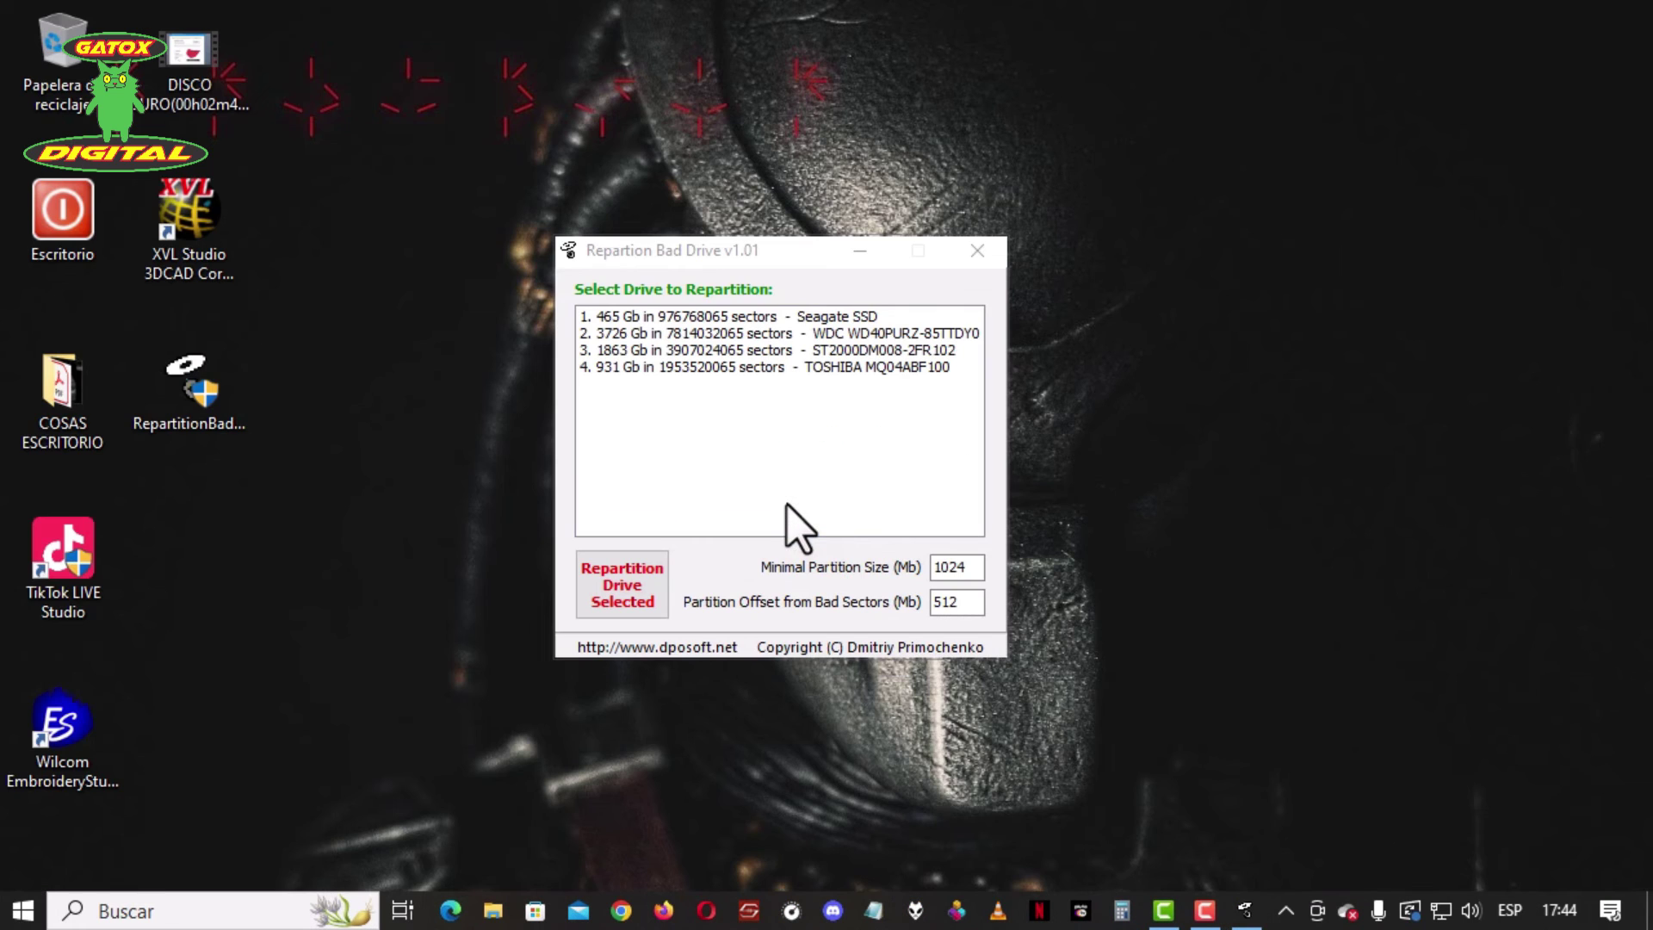
pyautogui.click(977, 250)
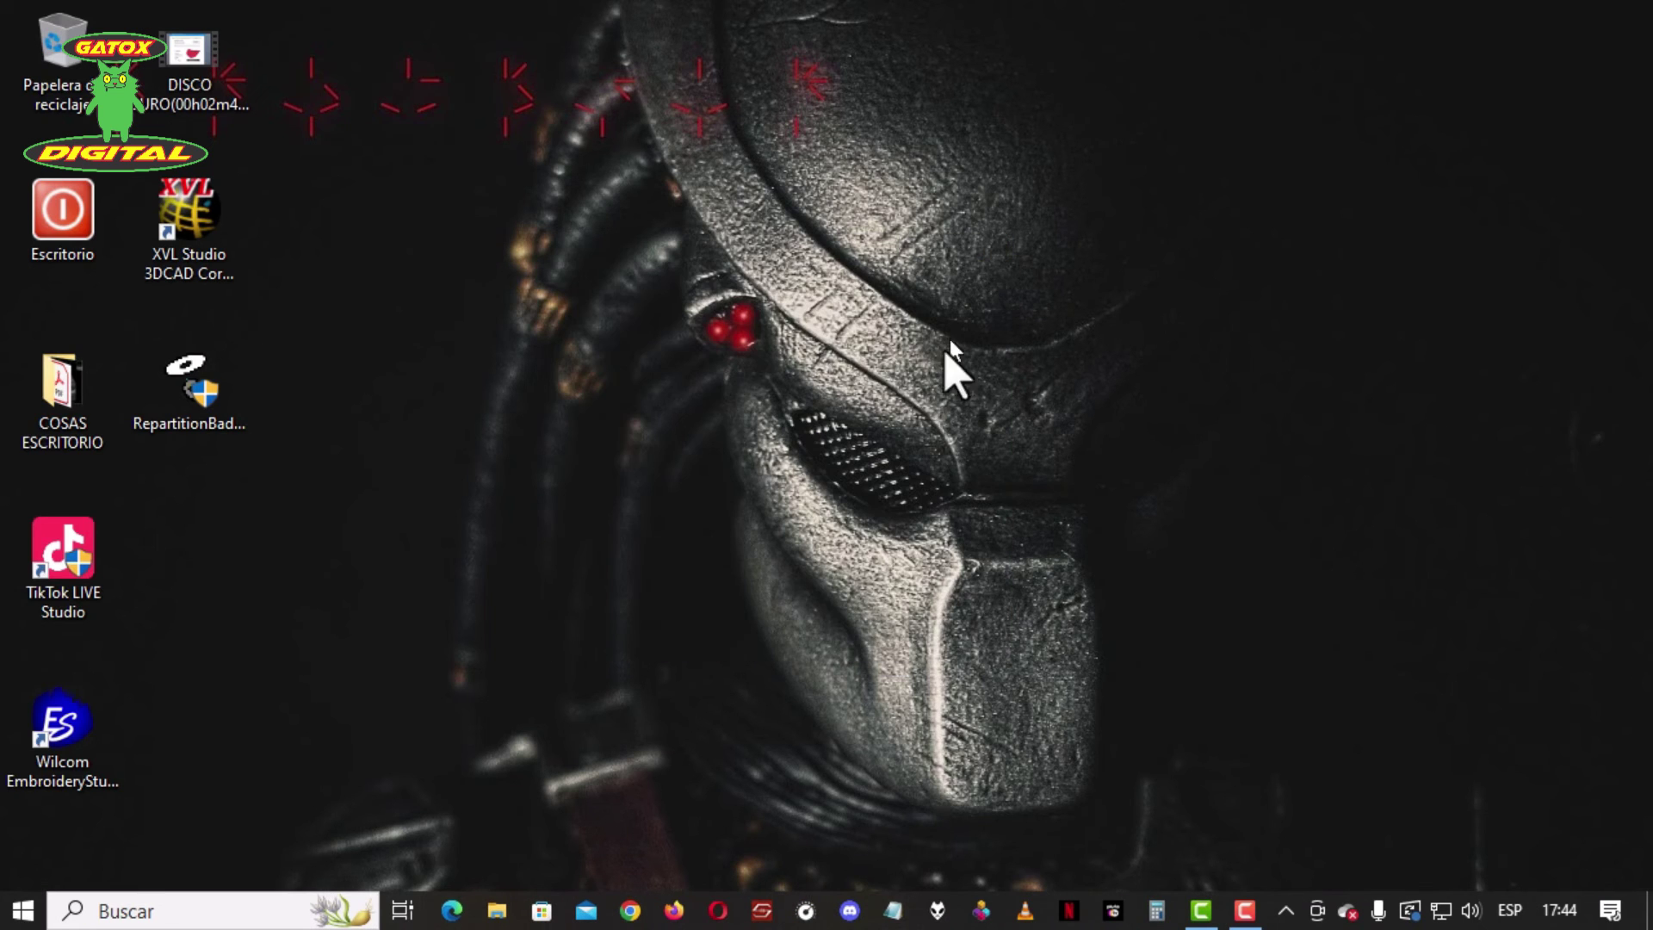
# Open Este equipo in File Explorer, maximize it and examine the size and free space of Vol1, Vol3, Vol4 and Vol7.
pyautogui.click(496, 913)
pyautogui.click(462, 760)
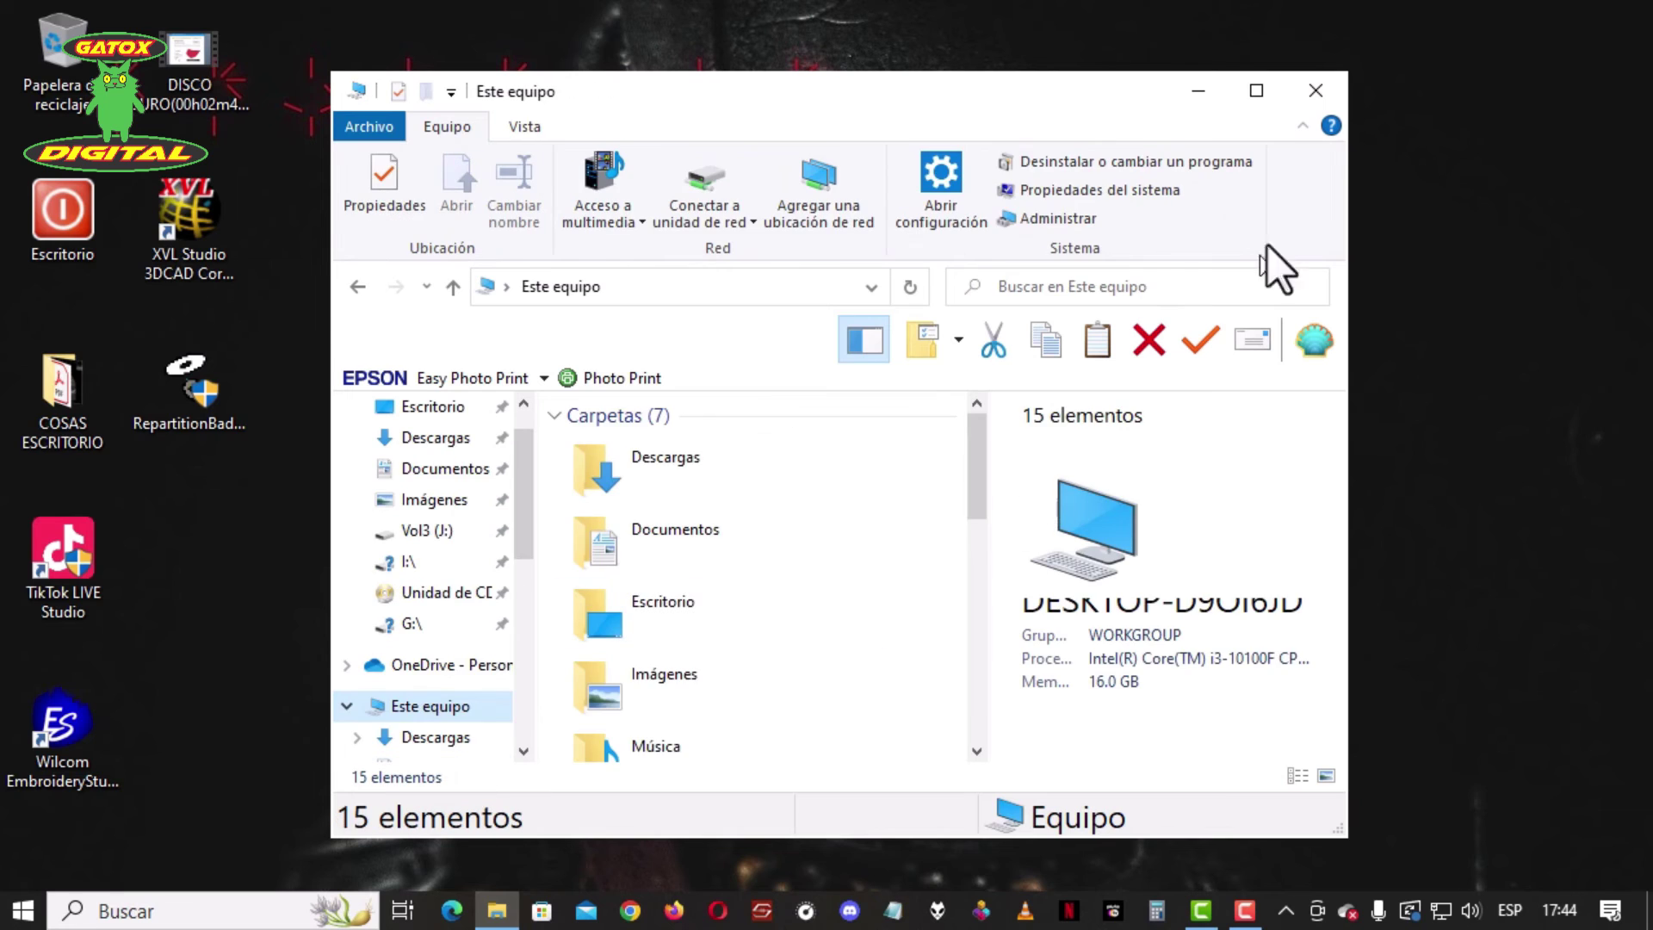
pyautogui.click(1274, 79)
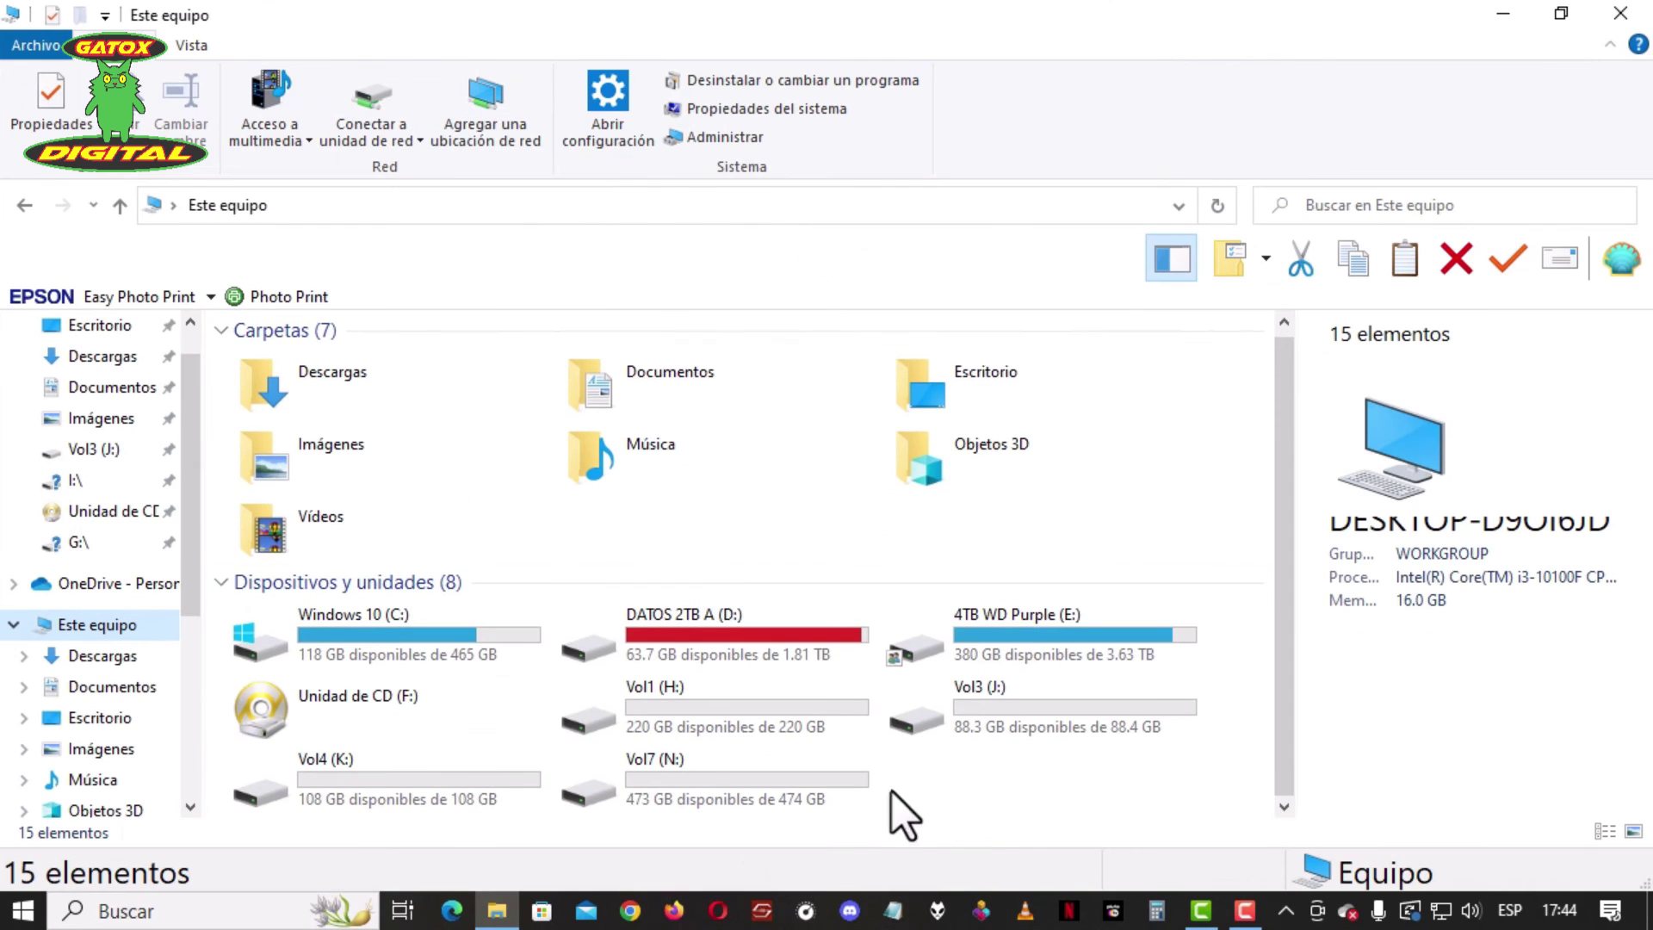
pyautogui.click(708, 737)
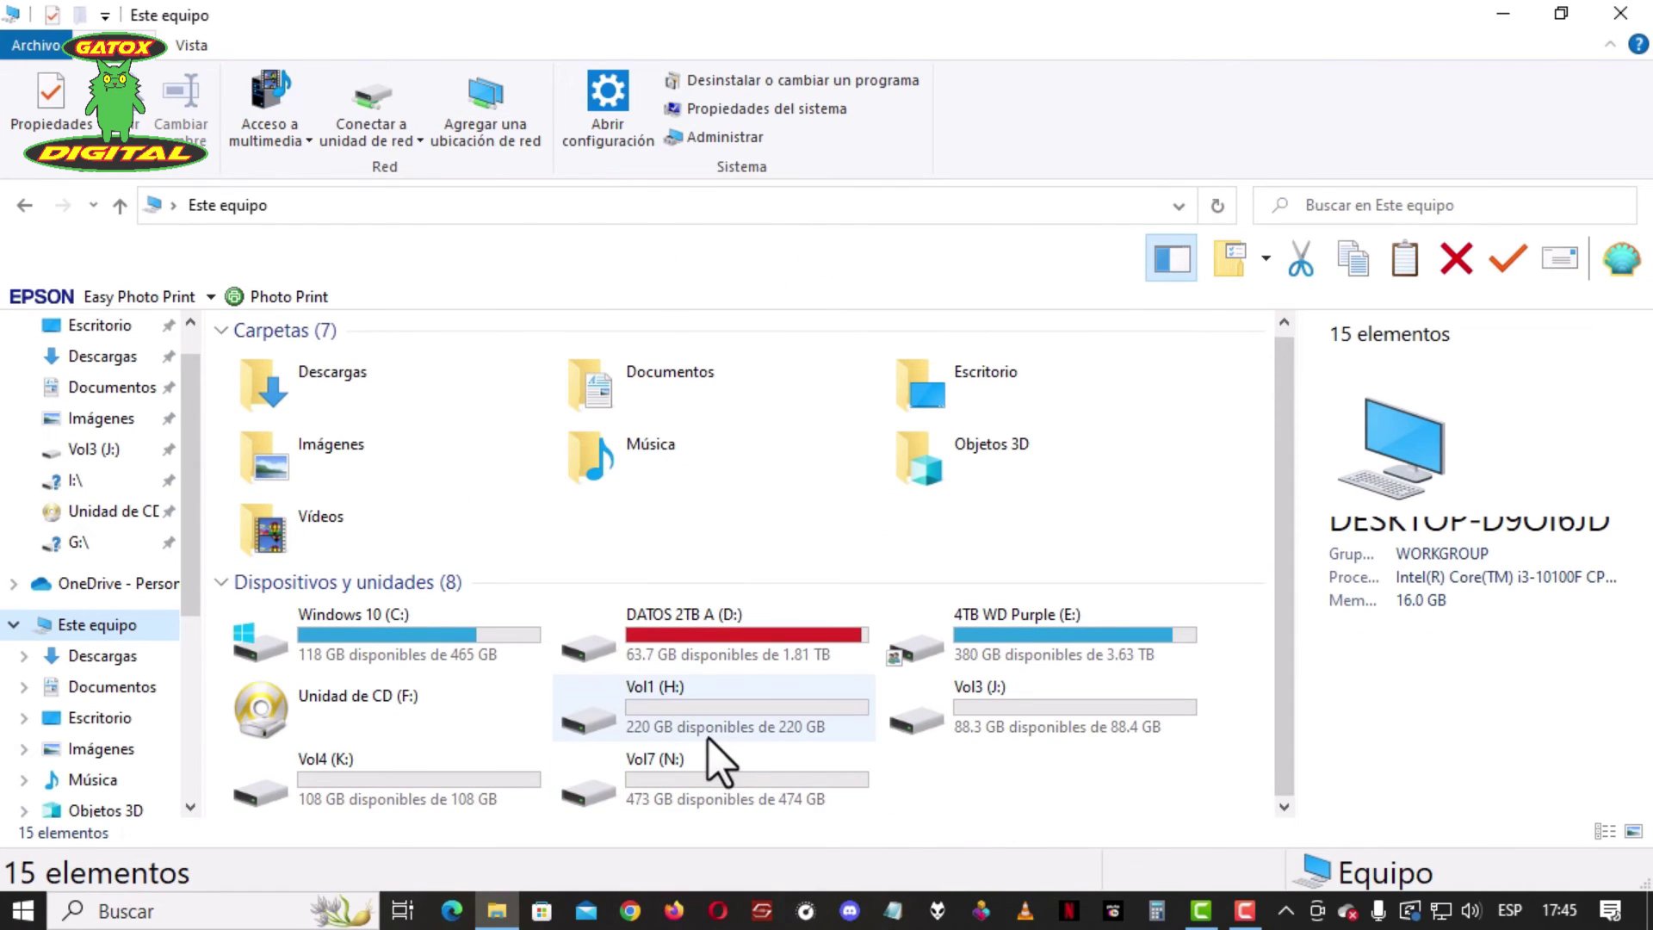
pyautogui.click(1089, 727)
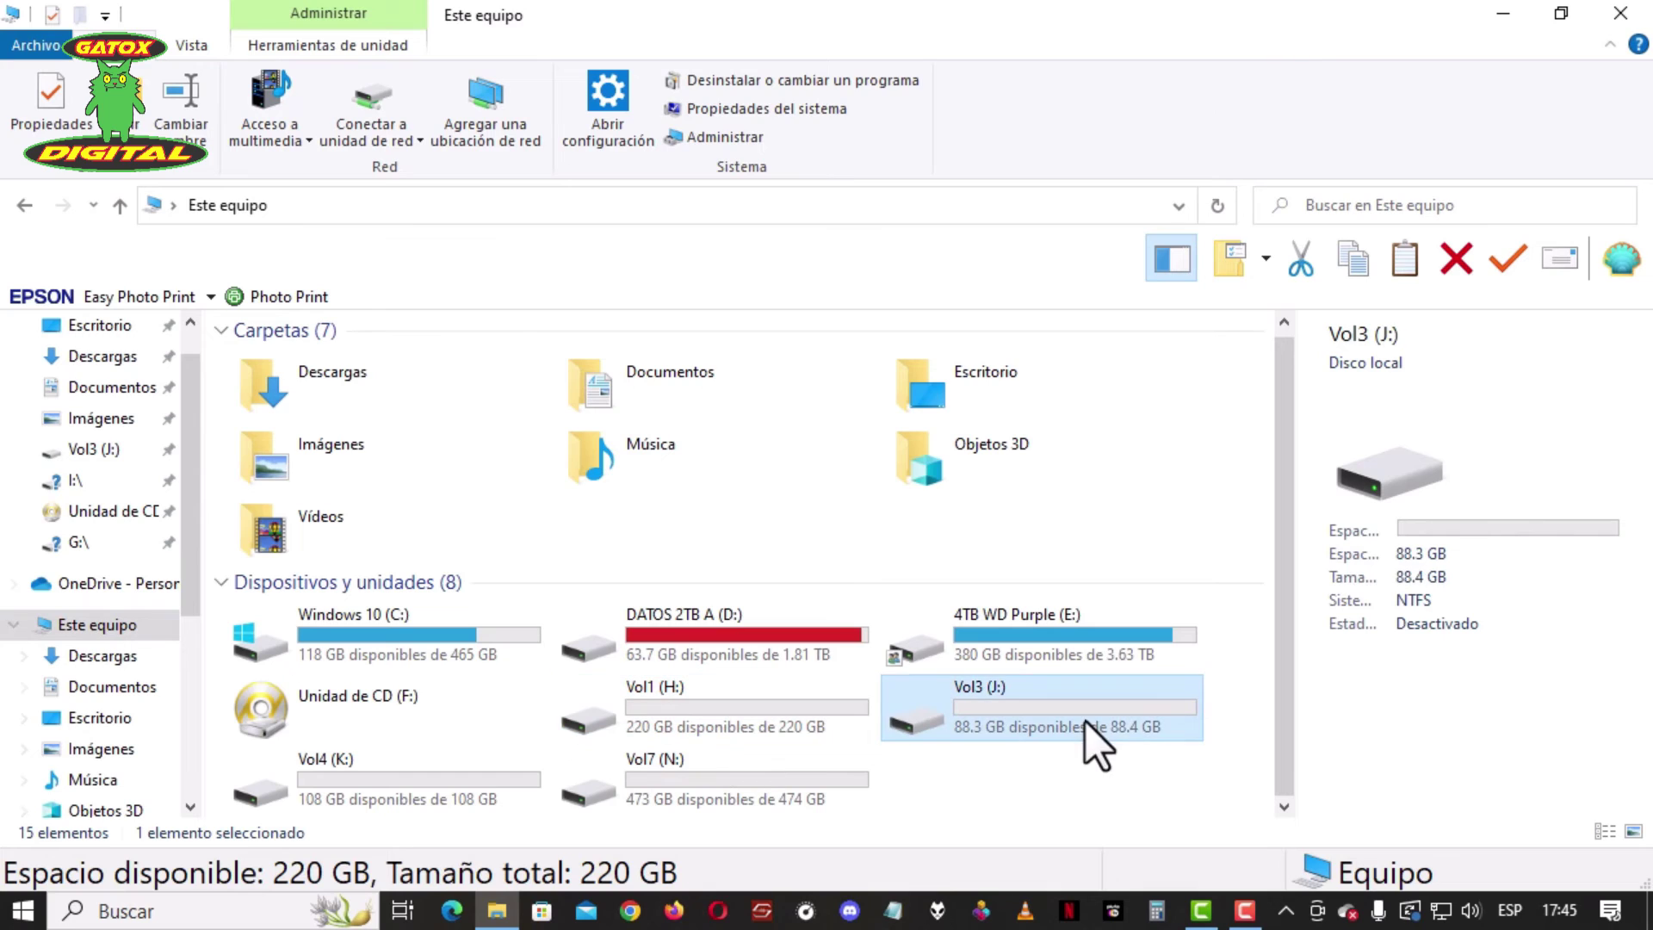
pyautogui.click(398, 802)
pyautogui.click(742, 803)
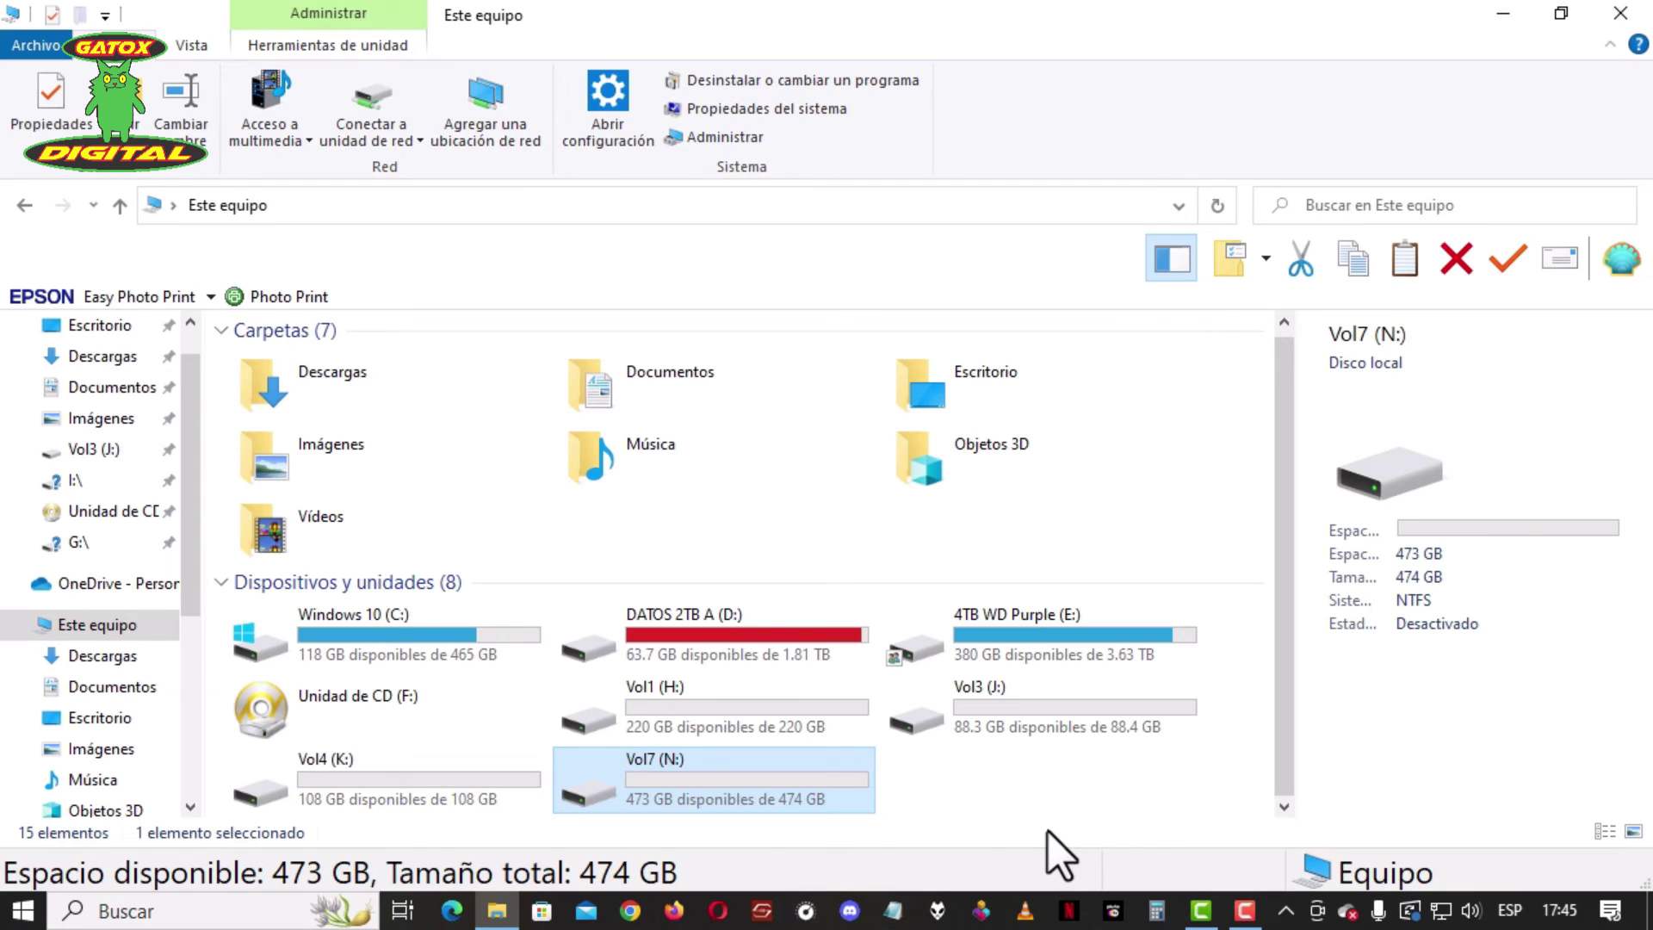
pyautogui.click(768, 727)
pyautogui.click(737, 792)
pyautogui.click(386, 777)
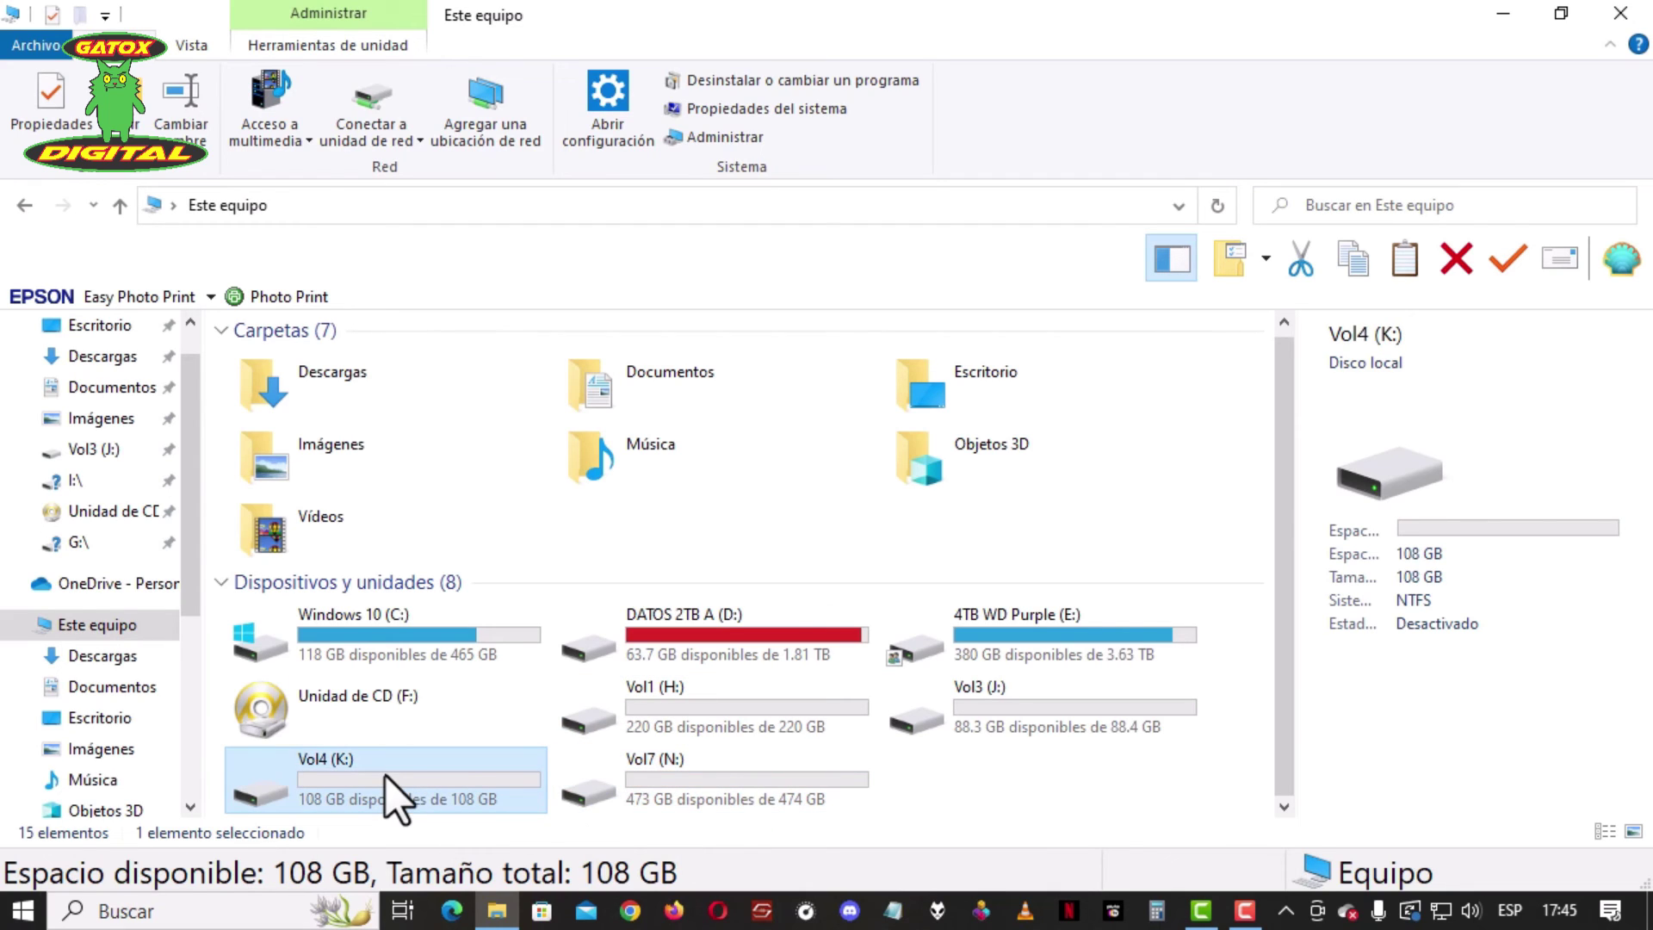